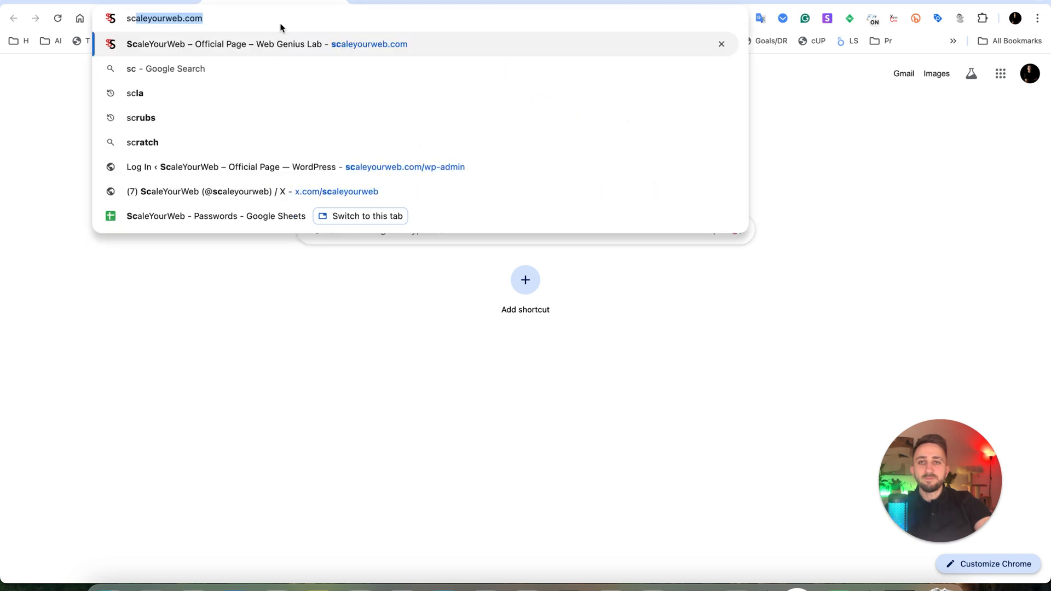
# Load scaleyourweb.com and check which Google tags the site uses with the Tag Helper extension.
pyautogui.press('Return')
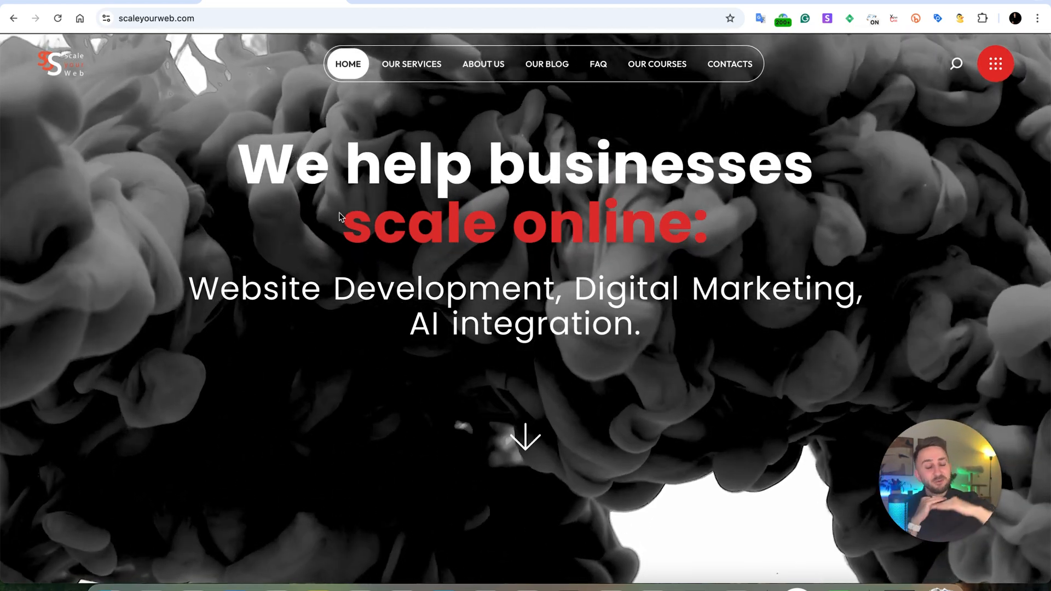
pyautogui.click(850, 18)
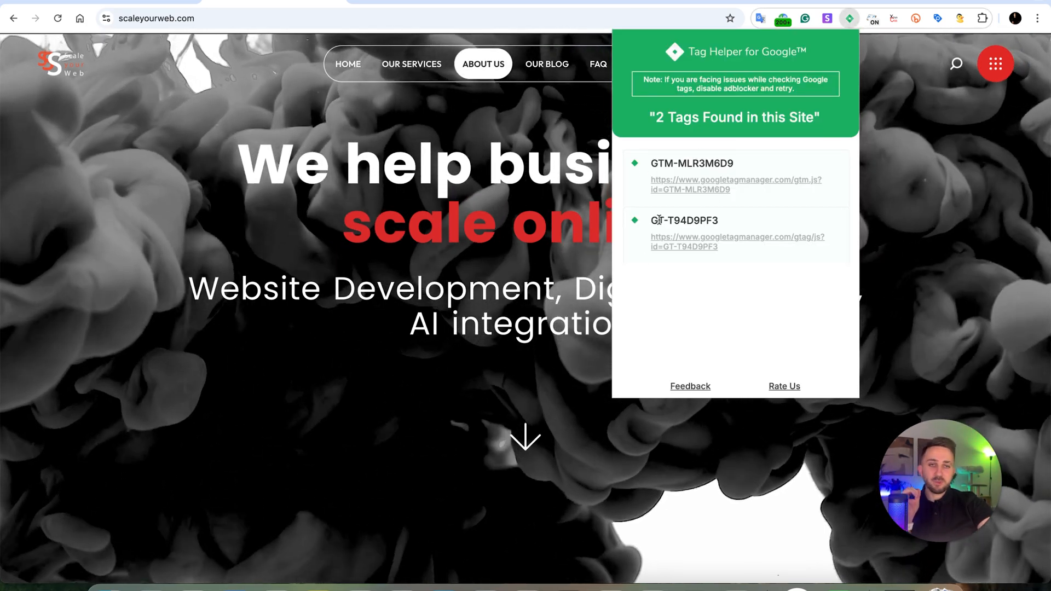
pyautogui.moveTo(658, 220); pyautogui.dragTo(675, 221)
pyautogui.click(317, 249)
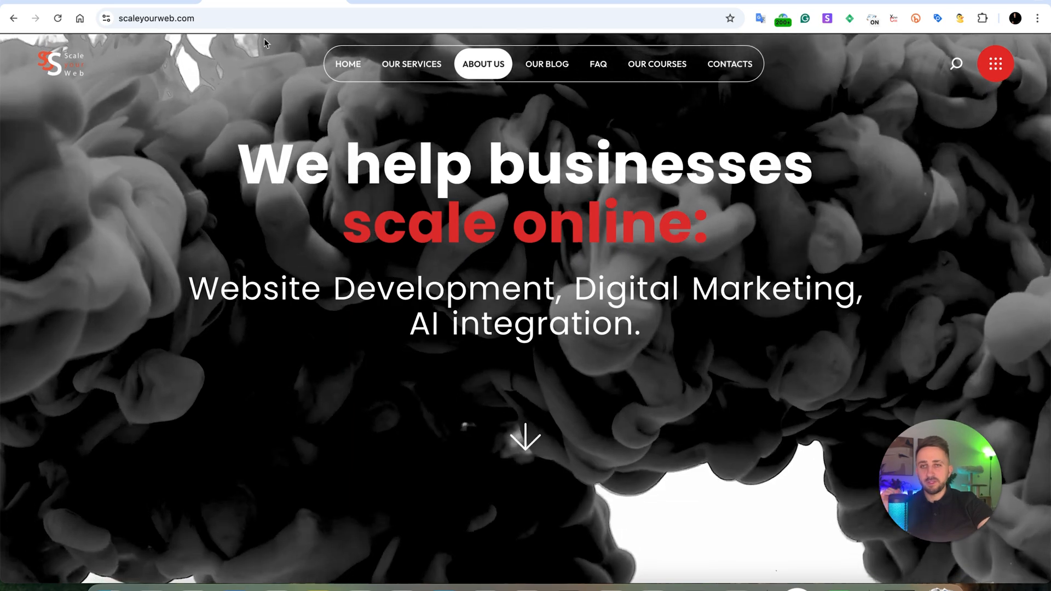
# Change the site address to the subdomain ga4-demo.scaleyourweb.com and load it.
pyautogui.click(200, 19)
pyautogui.click(200, 20)
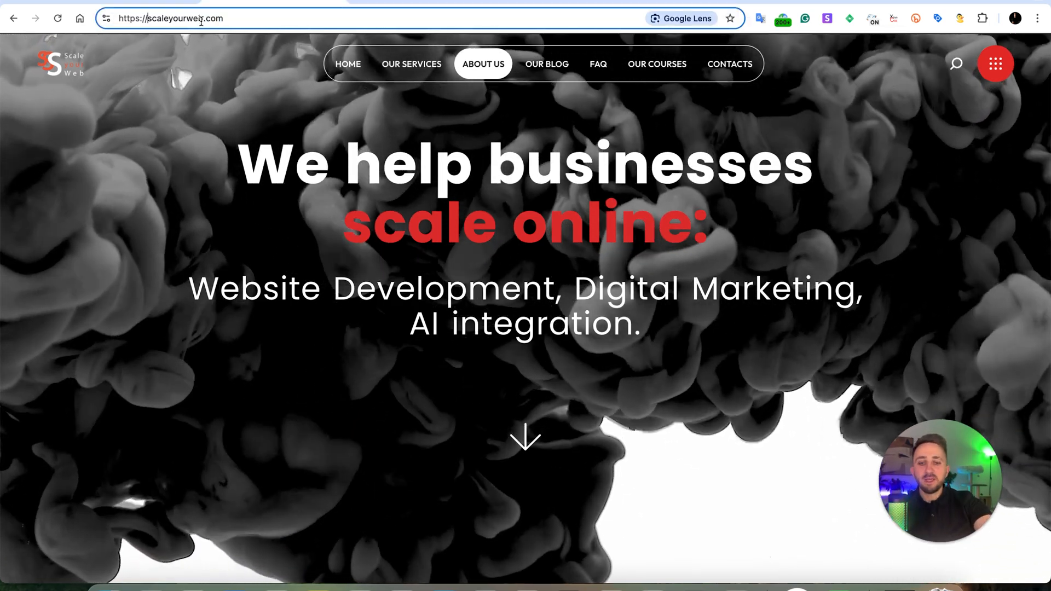
pyautogui.write('demo')
pyautogui.press('BackSpace')
pyautogui.press('BackSpace')
pyautogui.press('BackSpace')
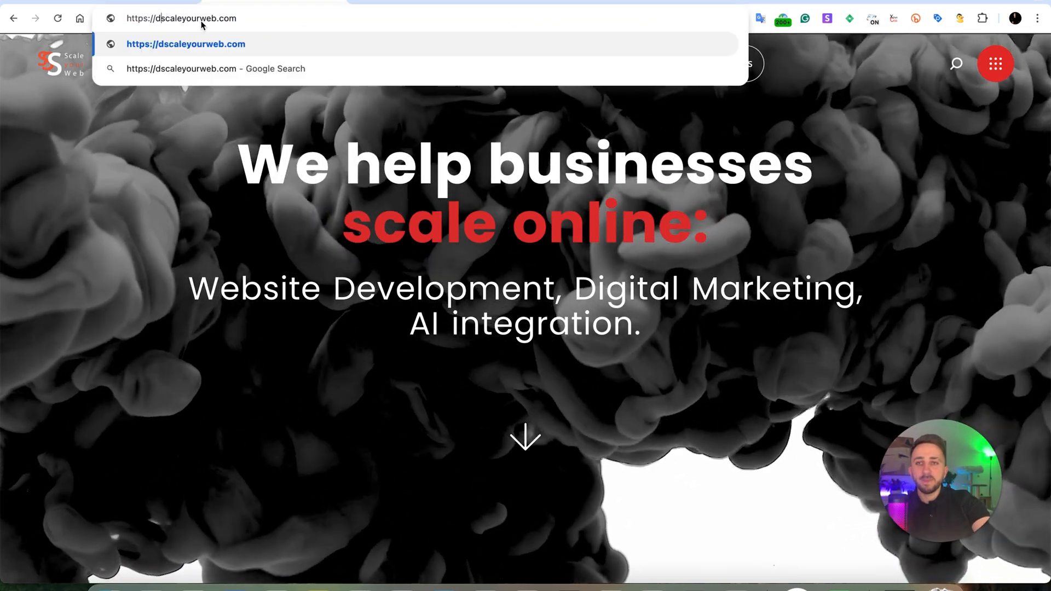
pyautogui.press('BackSpace')
pyautogui.write('ga3-')
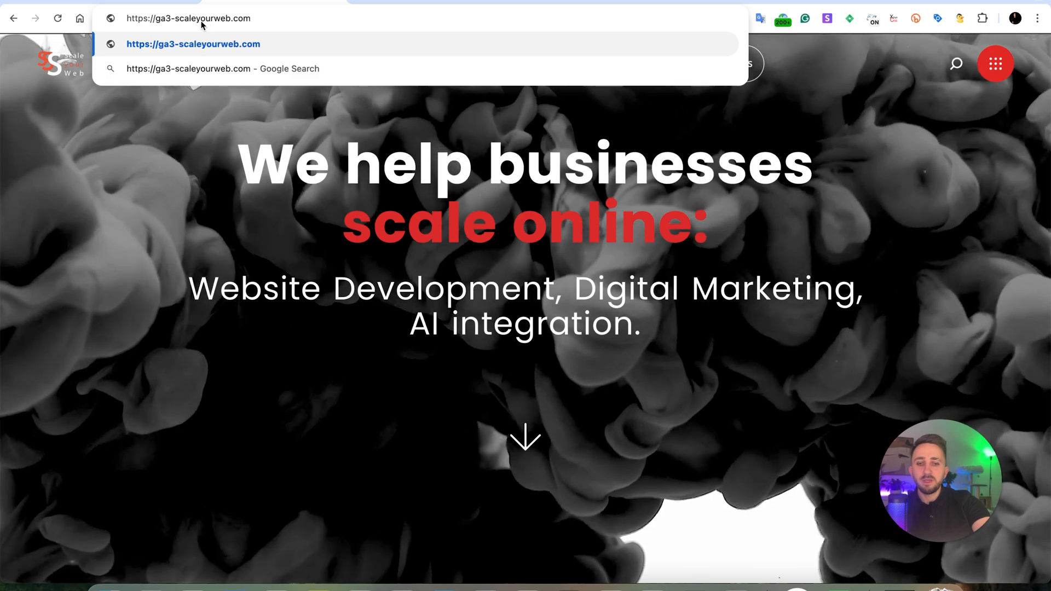
pyautogui.press('BackSpace')
pyautogui.press('BackSpace')
pyautogui.write('4-demo')
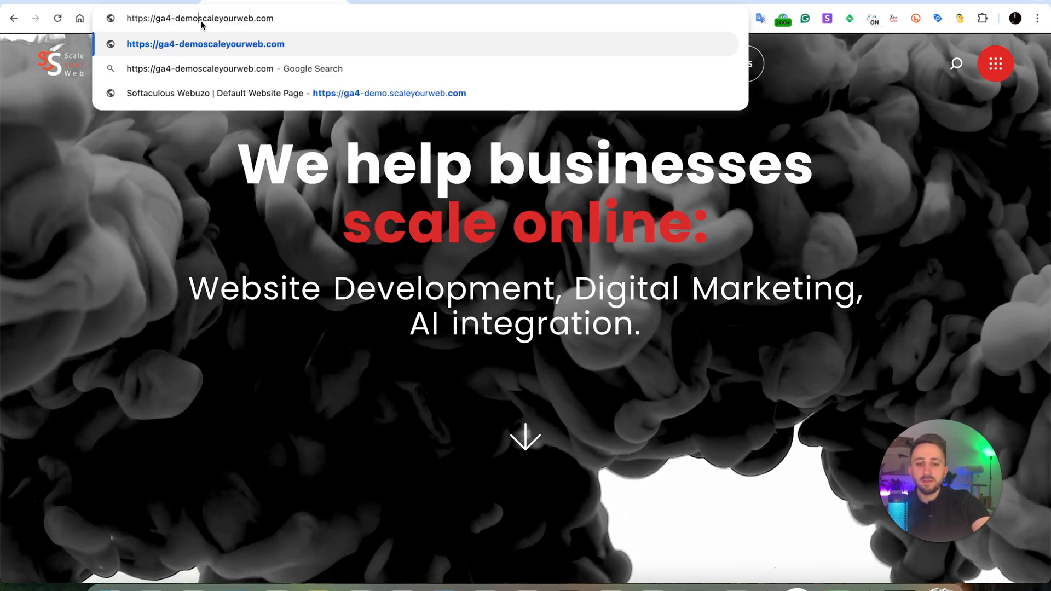
pyautogui.write('.')
pyautogui.press('Return')
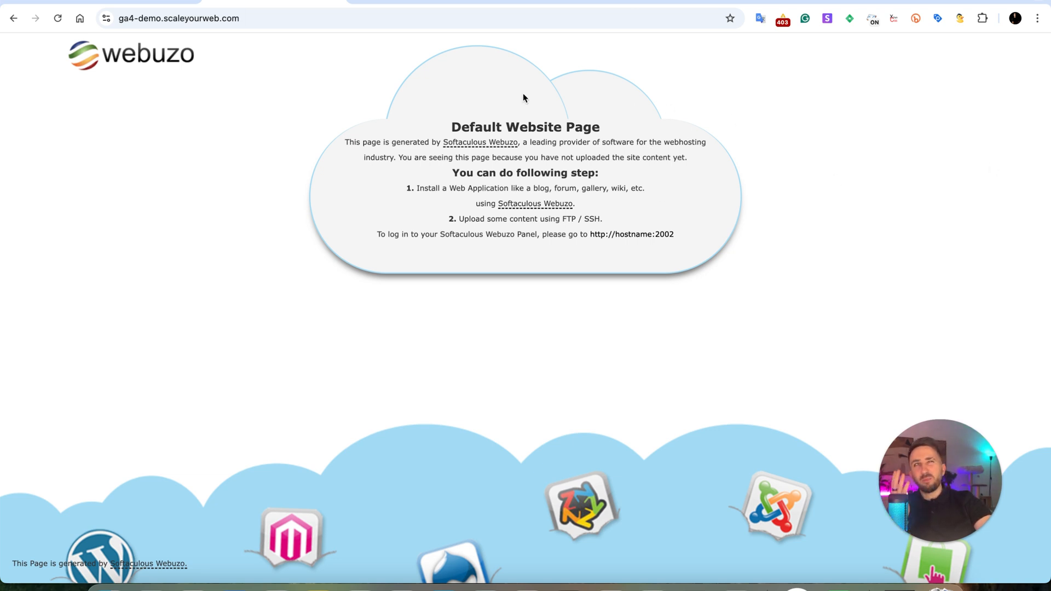
# Open Gemini in a new browser tab.
pyautogui.click(359, 1)
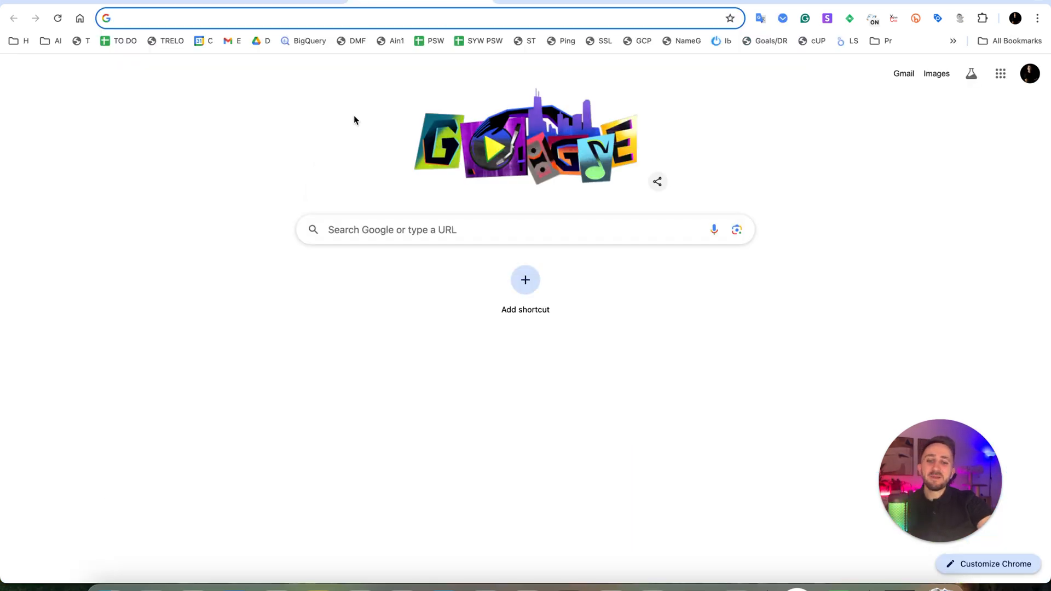
pyautogui.write('gemin')
pyautogui.press('Return')
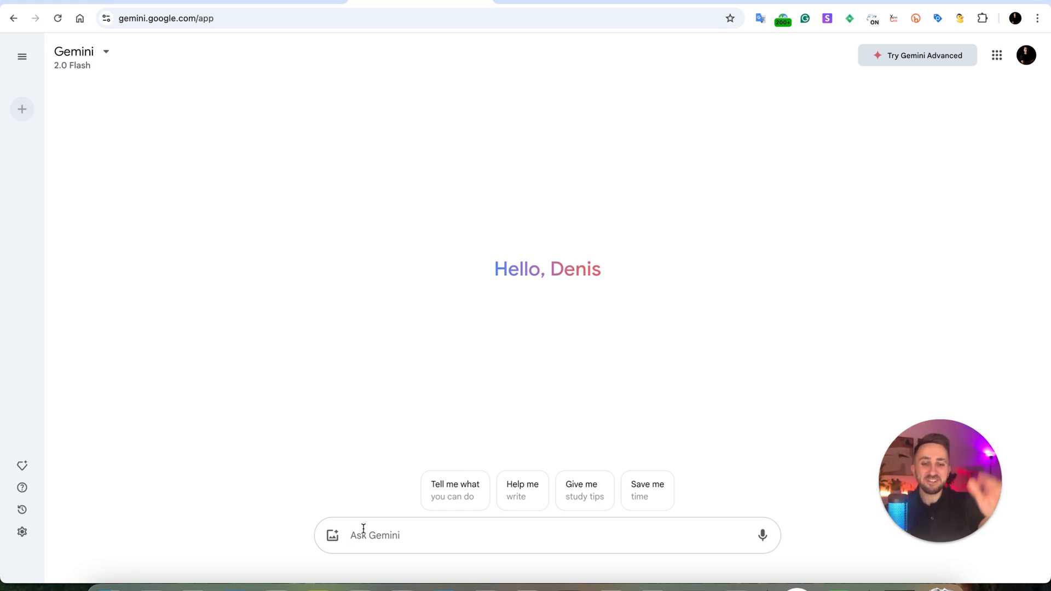
# Start the prompt with "I need a website, the websire of Scale Your Web Academy for the course: GA4: Analytics, Big Querry and LookerStudio.".
pyautogui.write('I')
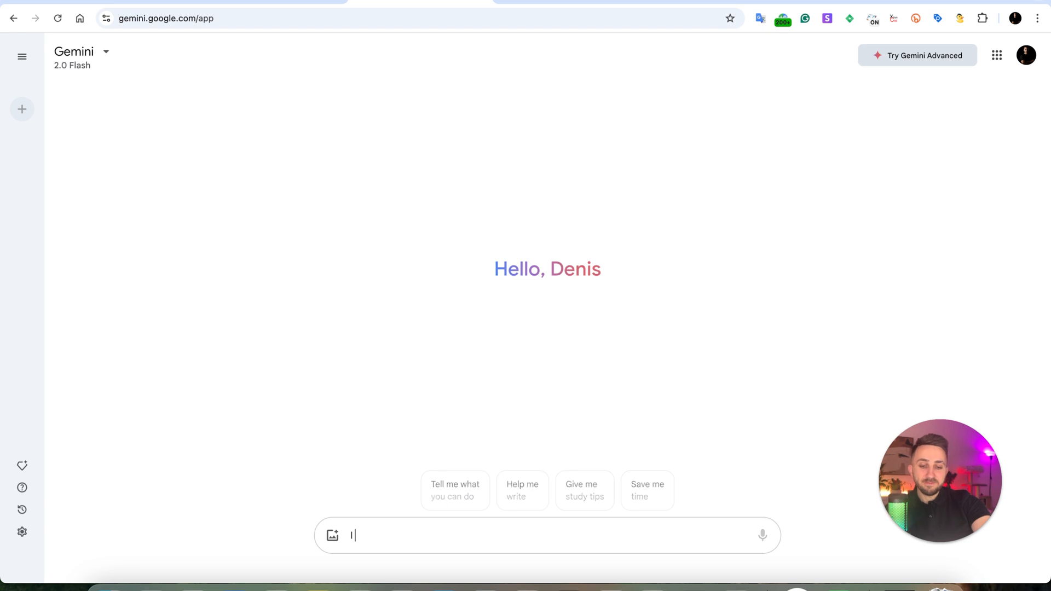
pyautogui.write(' need a website,')
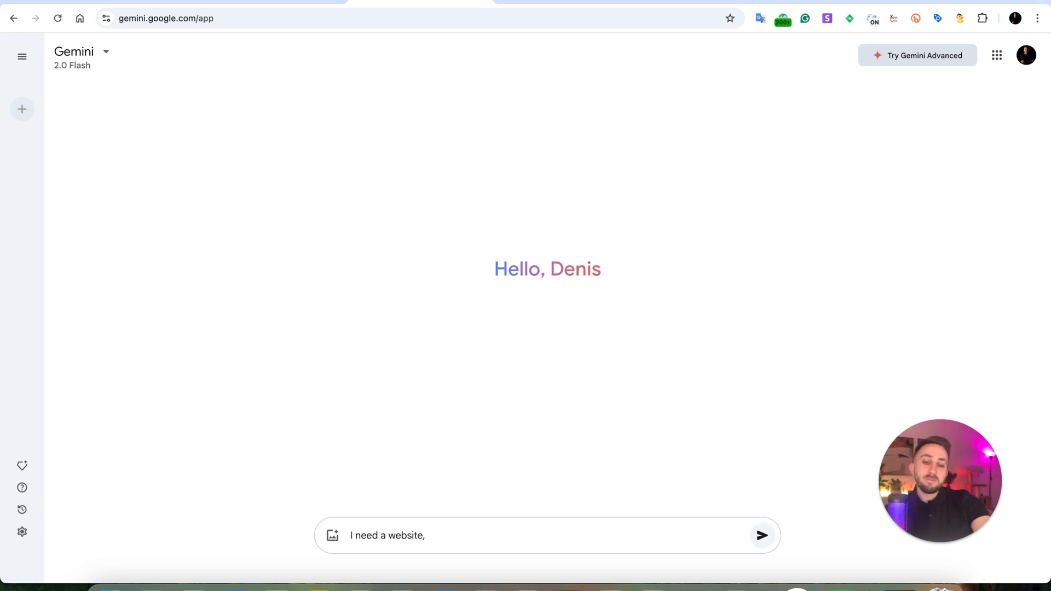
pyautogui.write(' the websire ')
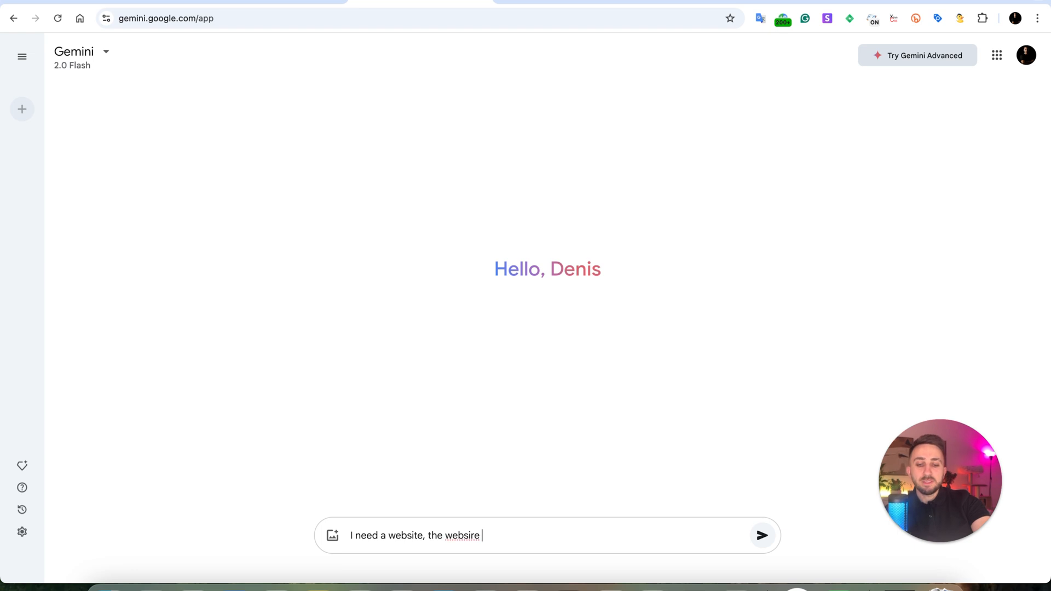
pyautogui.write('of Scale Your')
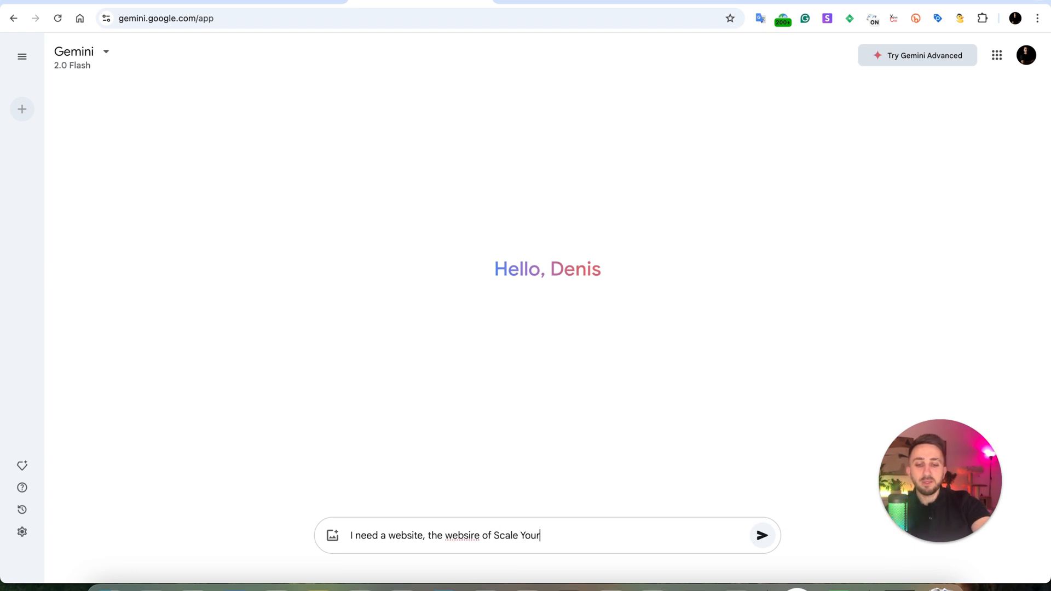
pyautogui.write(' Web Acade')
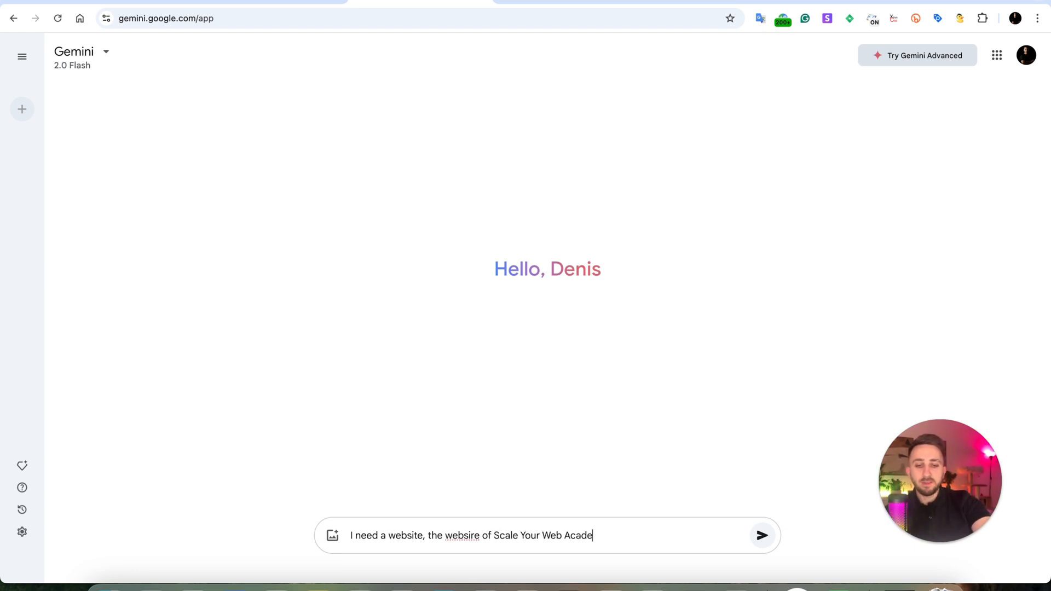
pyautogui.write('my for the c')
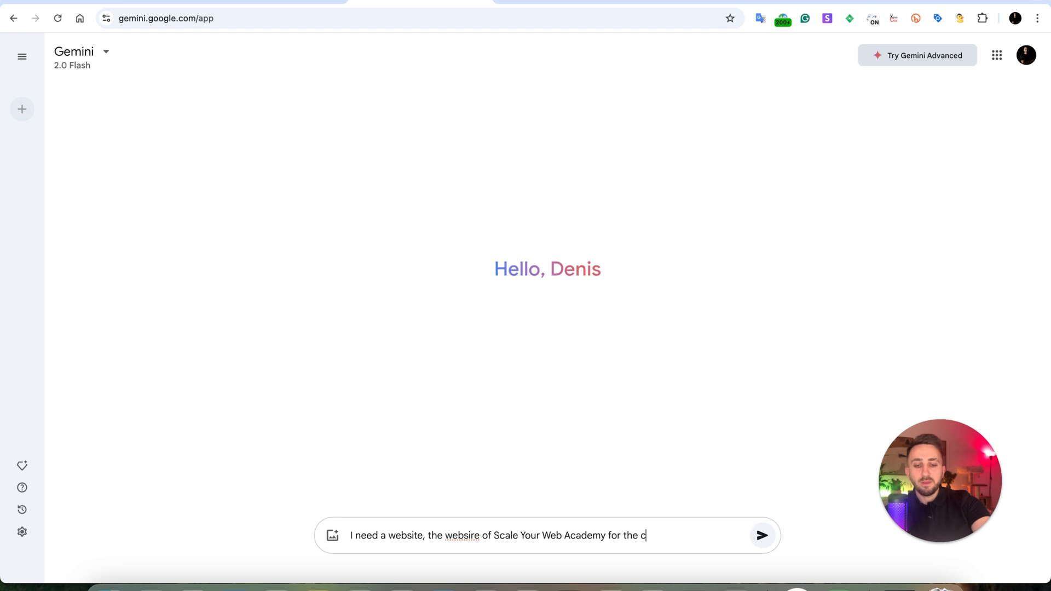
pyautogui.write('ourse: GA4:')
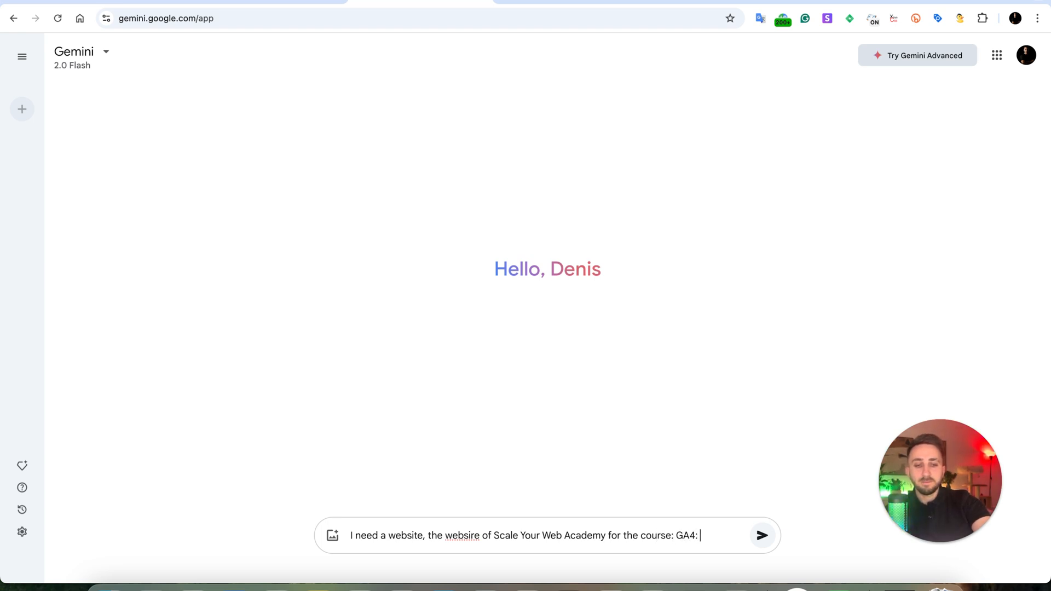
pyautogui.write(' Analytics, ')
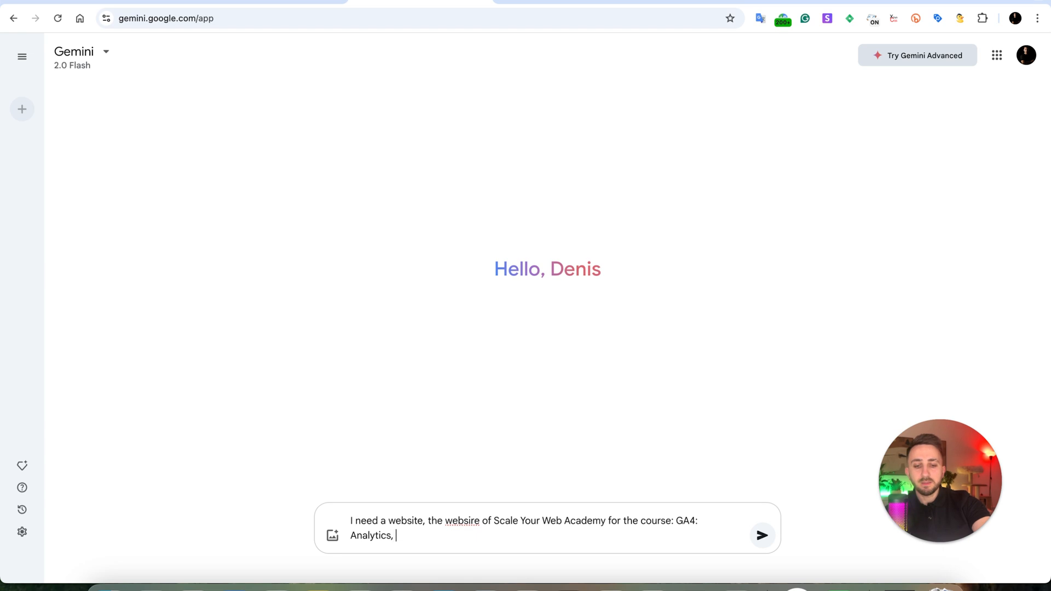
pyautogui.write('Big Que')
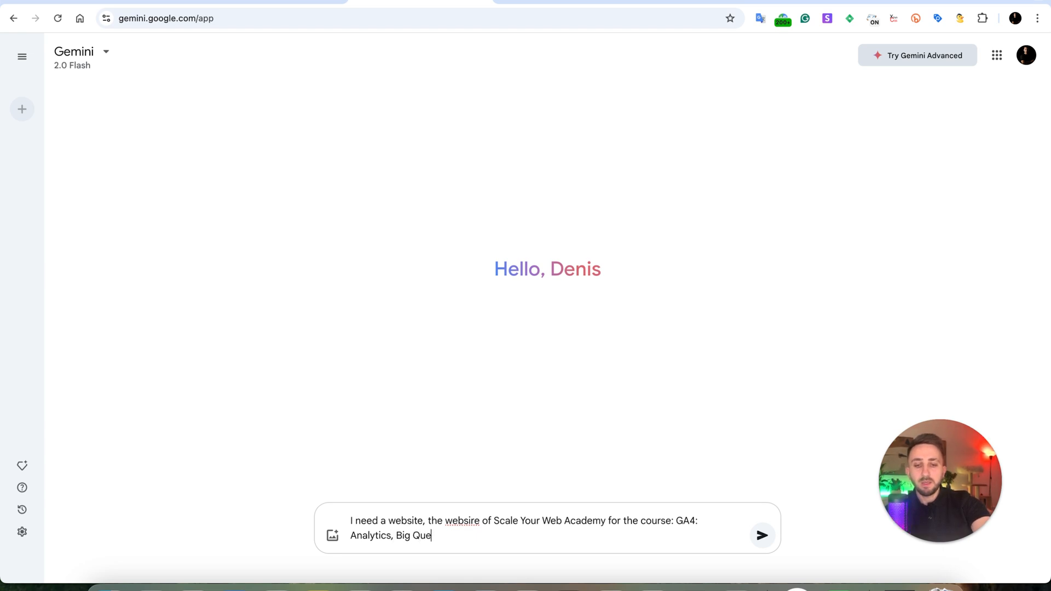
pyautogui.write('rry and Looker')
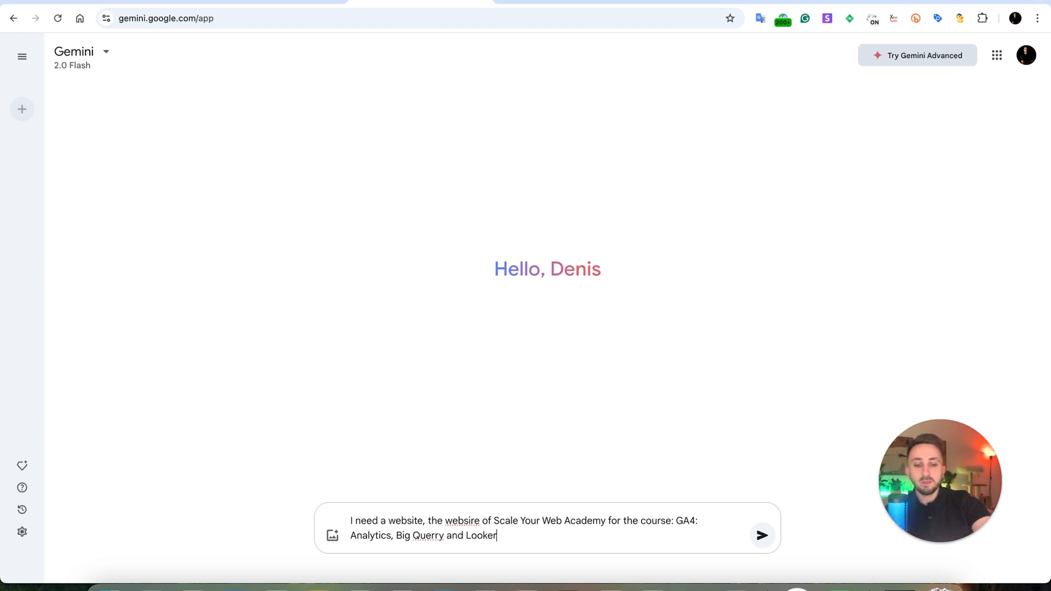
pyautogui.write('Studio. ')
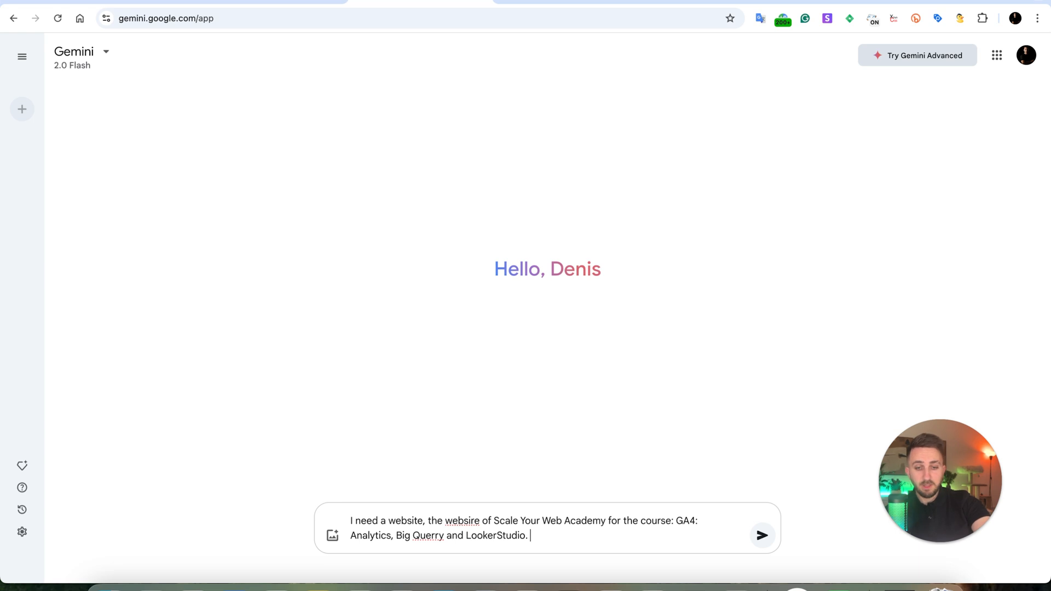
pyautogui.write('The websire')
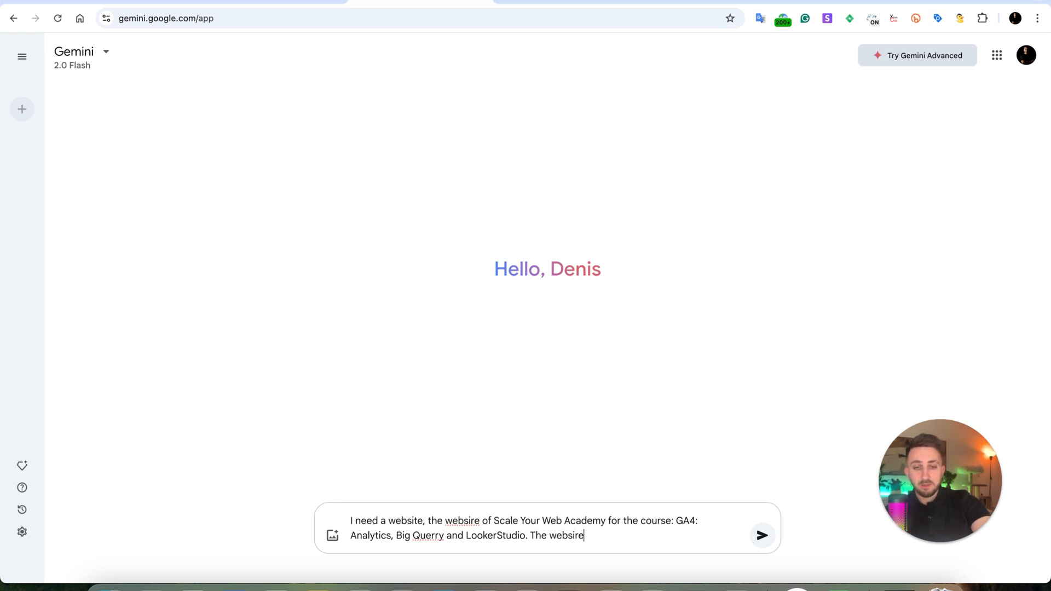
# Add to the prompt the design requirement "The website should be in corporate colors, white, black and".
pyautogui.press('BackSpace')
pyautogui.press('BackSpace')
pyautogui.write('te')
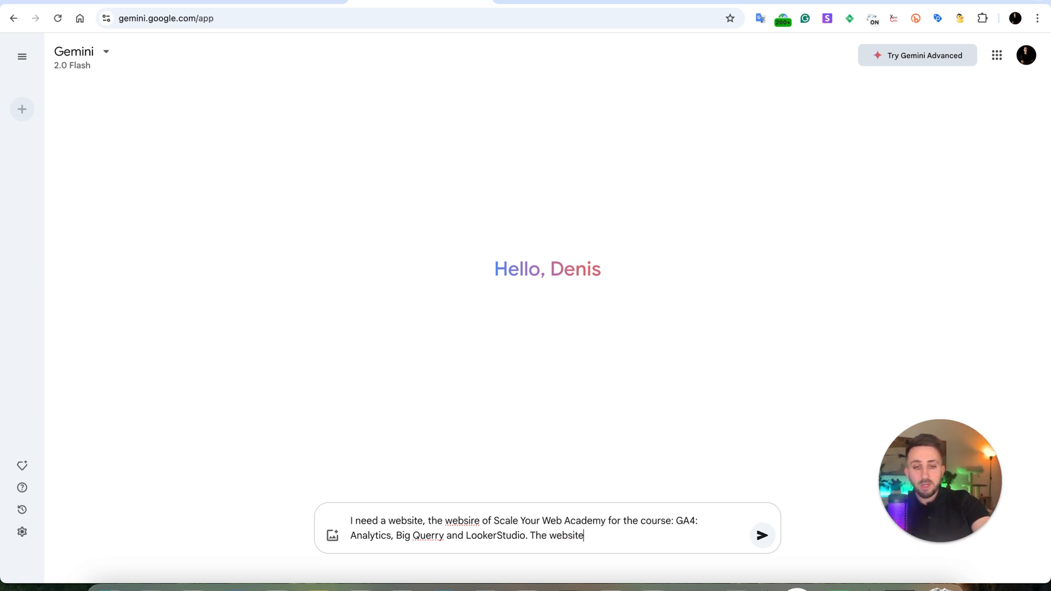
pyautogui.write(' should be in ')
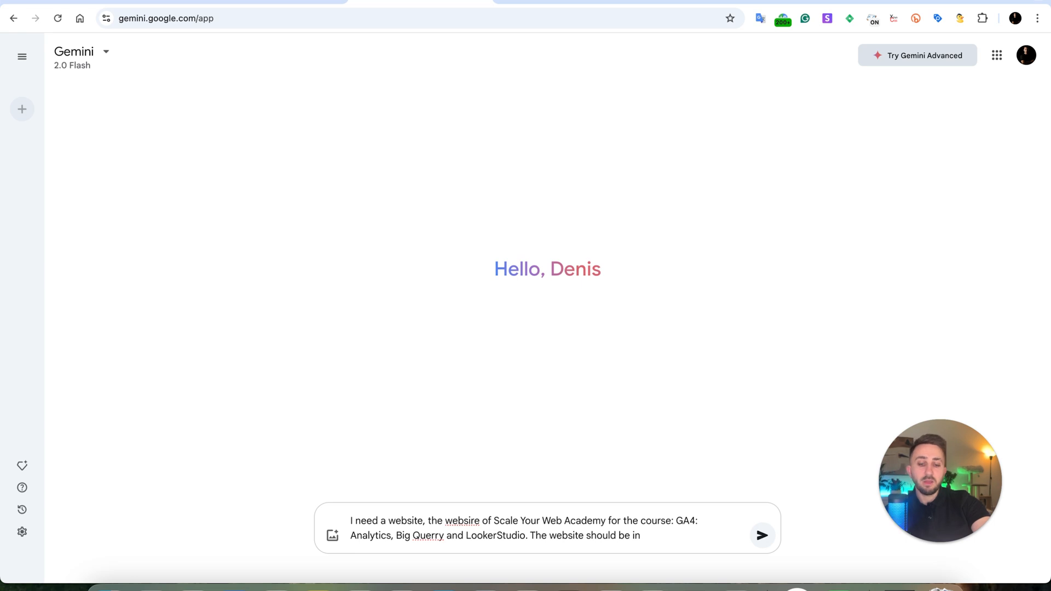
pyautogui.write('corporate c')
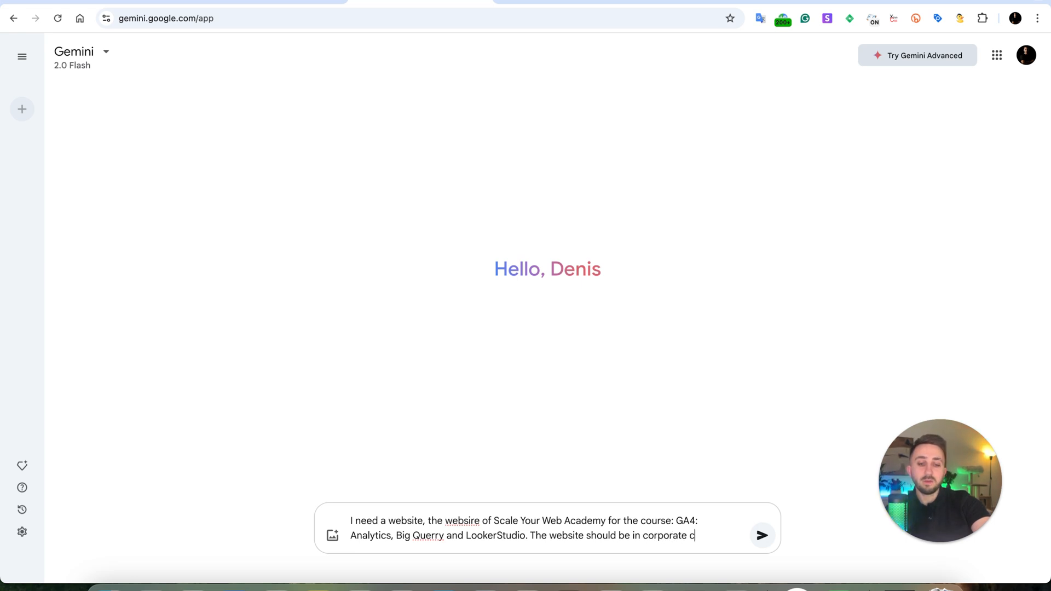
pyautogui.write('olors,')
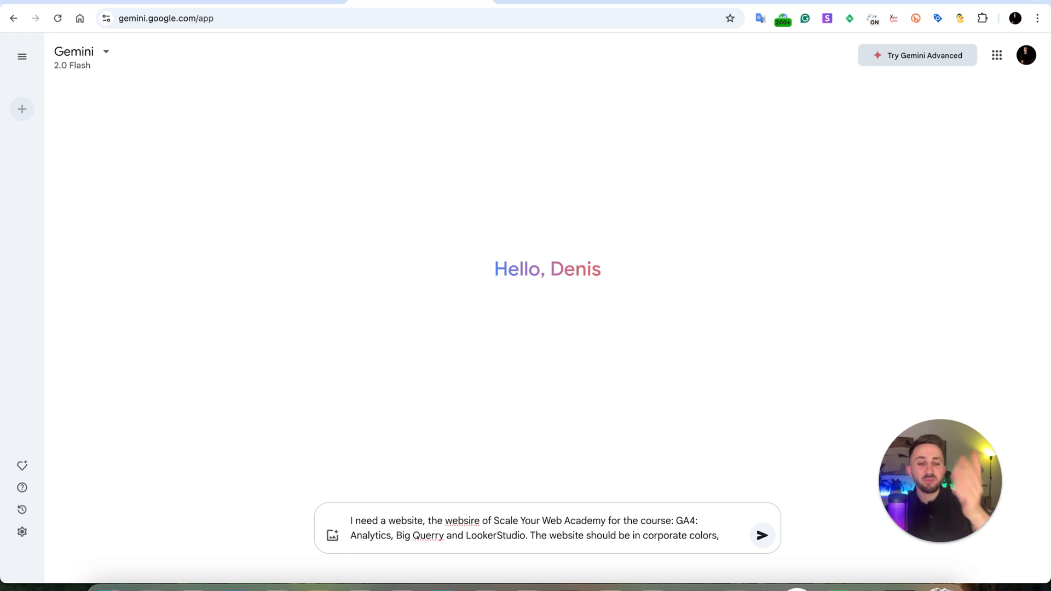
pyautogui.write(' whi')
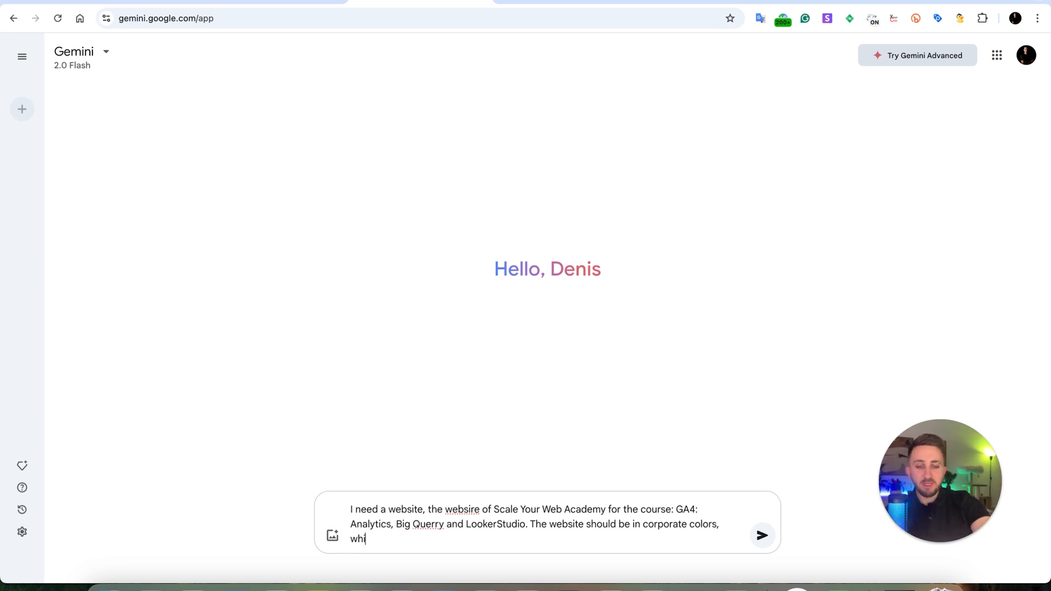
pyautogui.write('te. ')
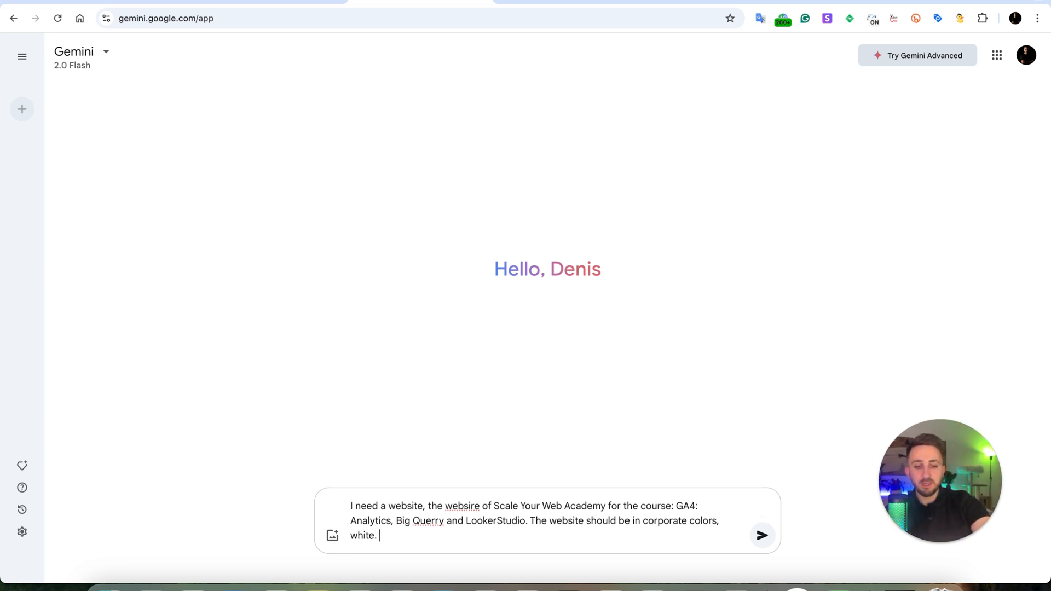
pyautogui.write('black and')
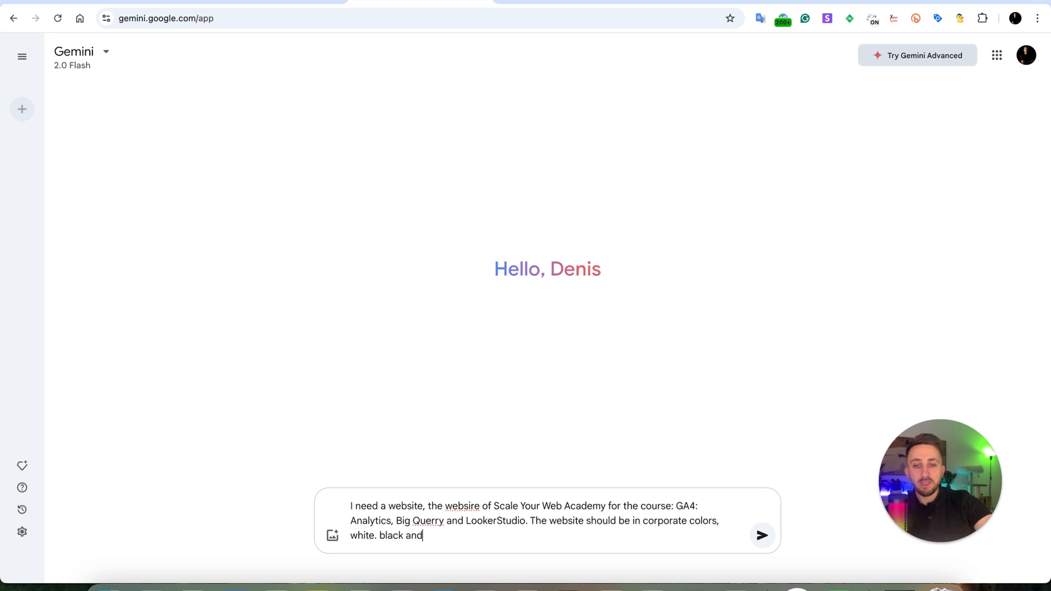
pyautogui.press('Left')
pyautogui.press('Left')
pyautogui.press('Left')
pyautogui.press('Left')
pyautogui.press('Left')
pyautogui.press('Left')
pyautogui.press('Left')
pyautogui.press('Left')
pyautogui.press('Left')
pyautogui.press('Left')
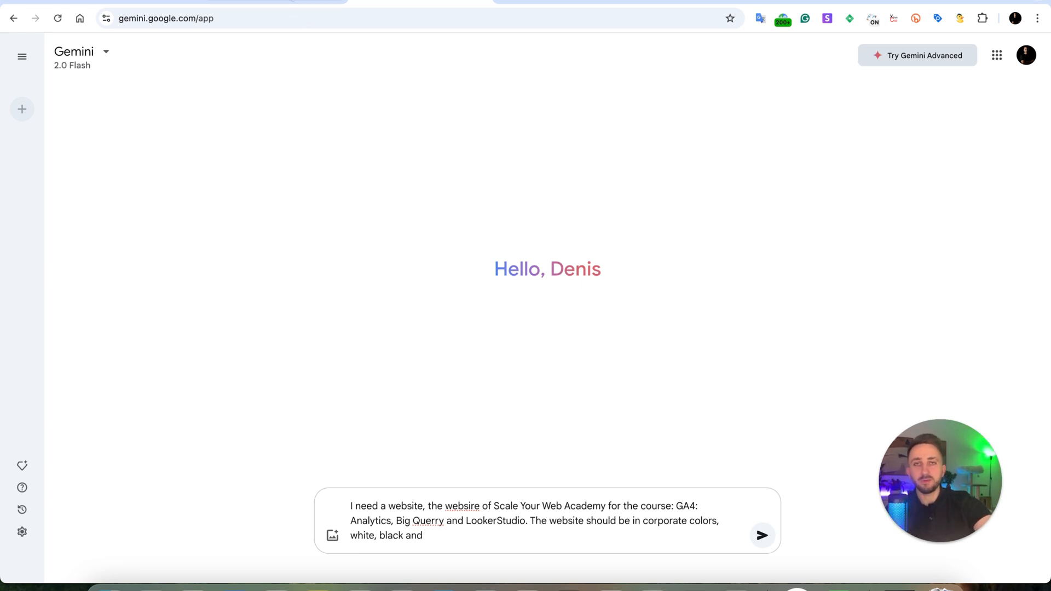
# Open the scaleyourweb.com home page in a new browser tab.
pyautogui.click(292, 1)
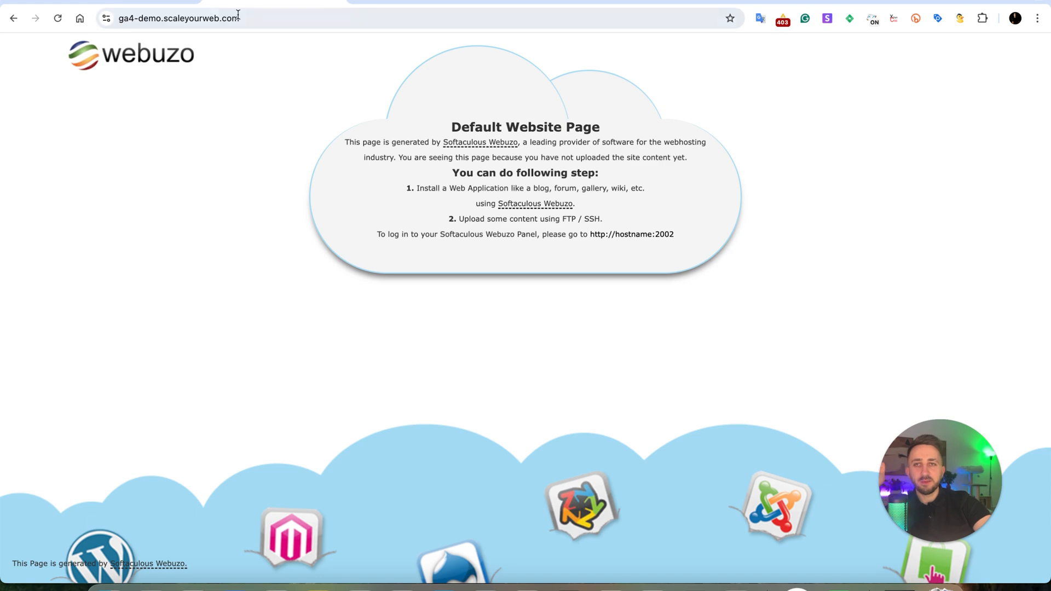
pyautogui.hotkey('ctrl', 't')
pyautogui.write('scaleyourweb.com')
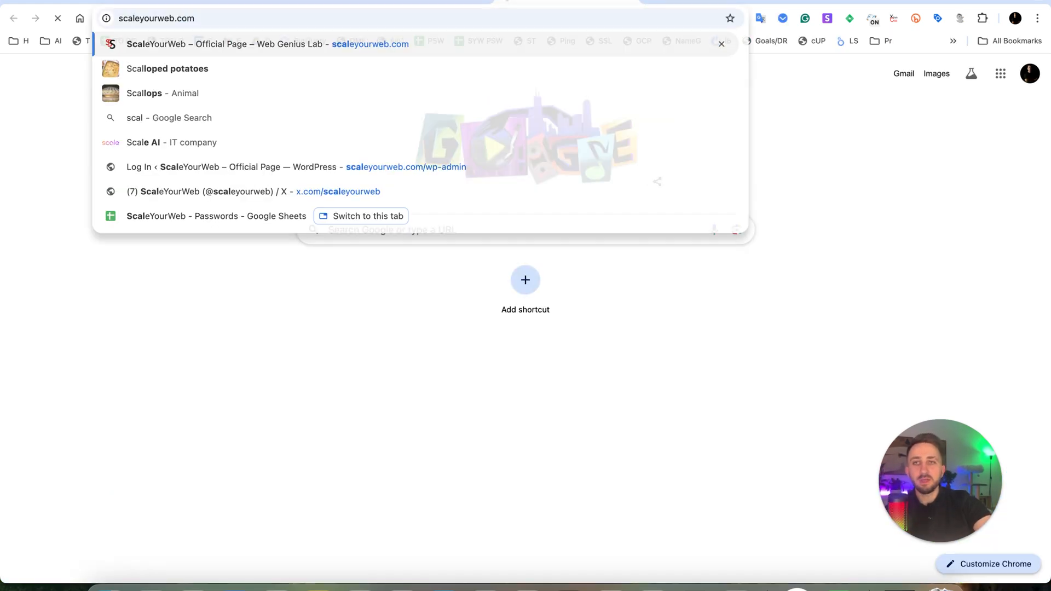
pyautogui.press('Return')
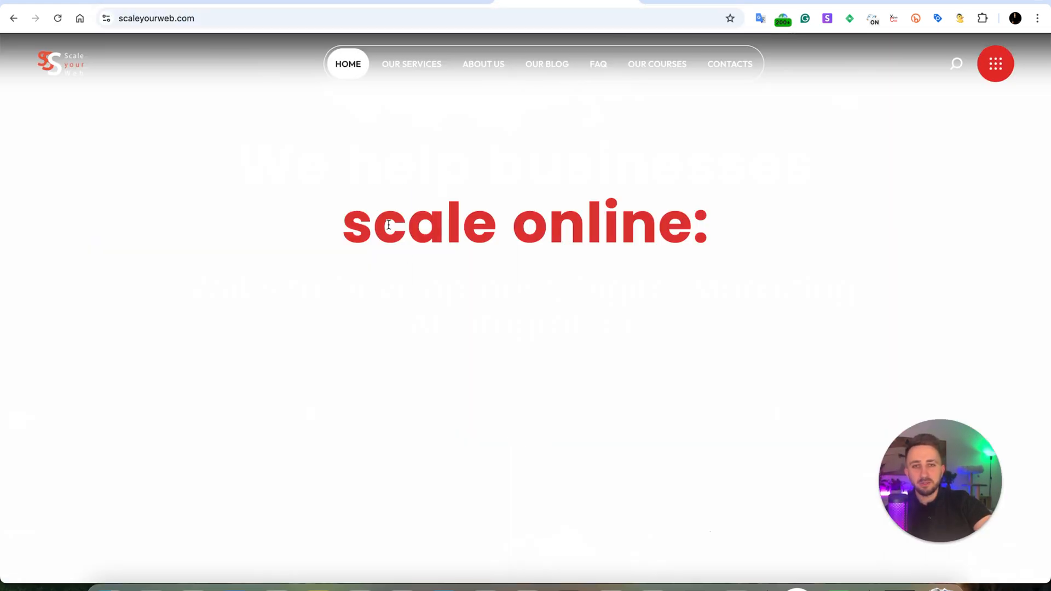
# Inspect the red "scale online:" heading in the developer tools and copy its color code from the styles.
pyautogui.moveTo(388, 225); pyautogui.dragTo(402, 226)
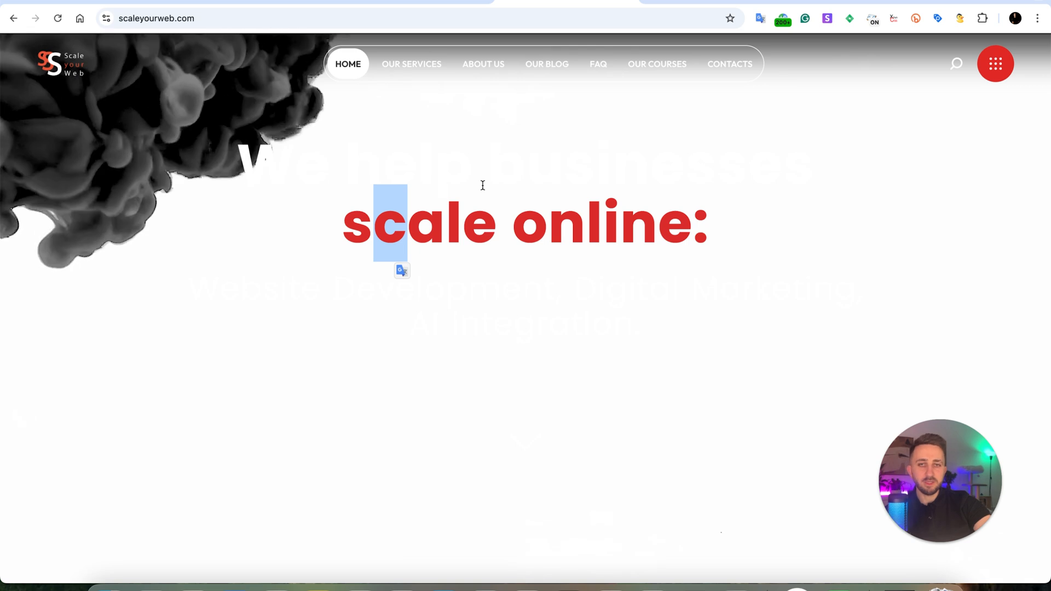
pyautogui.rightClick(399, 227)
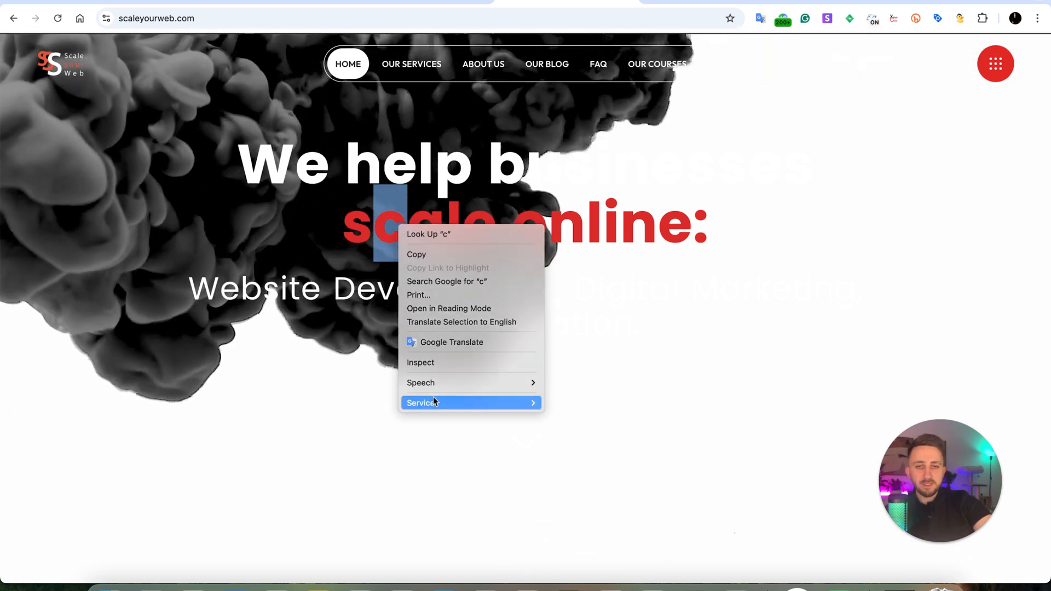
pyautogui.click(442, 359)
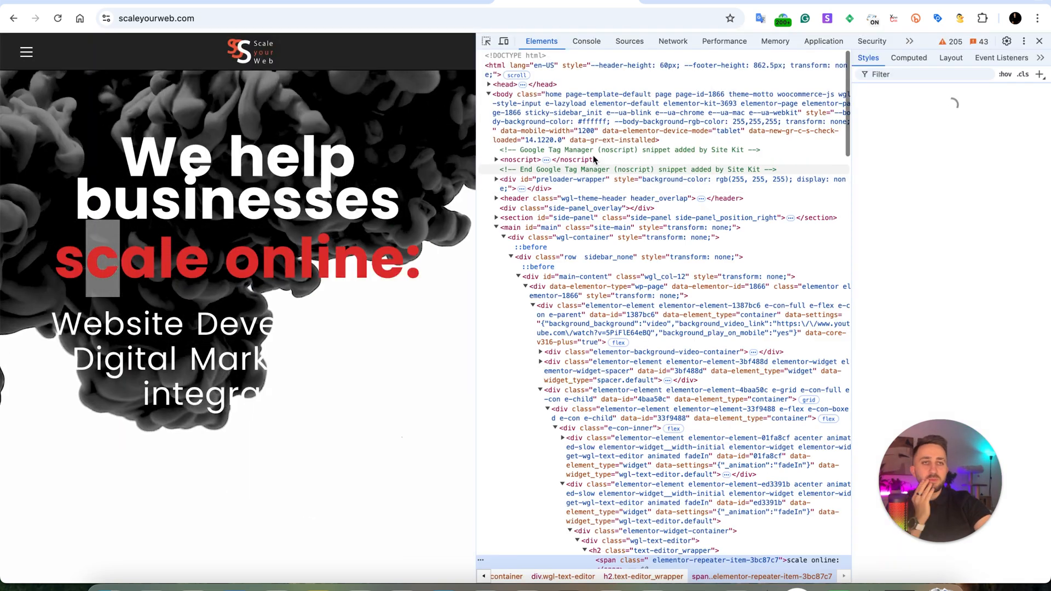
pyautogui.moveTo(478, 178); pyautogui.dragTo(436, 179)
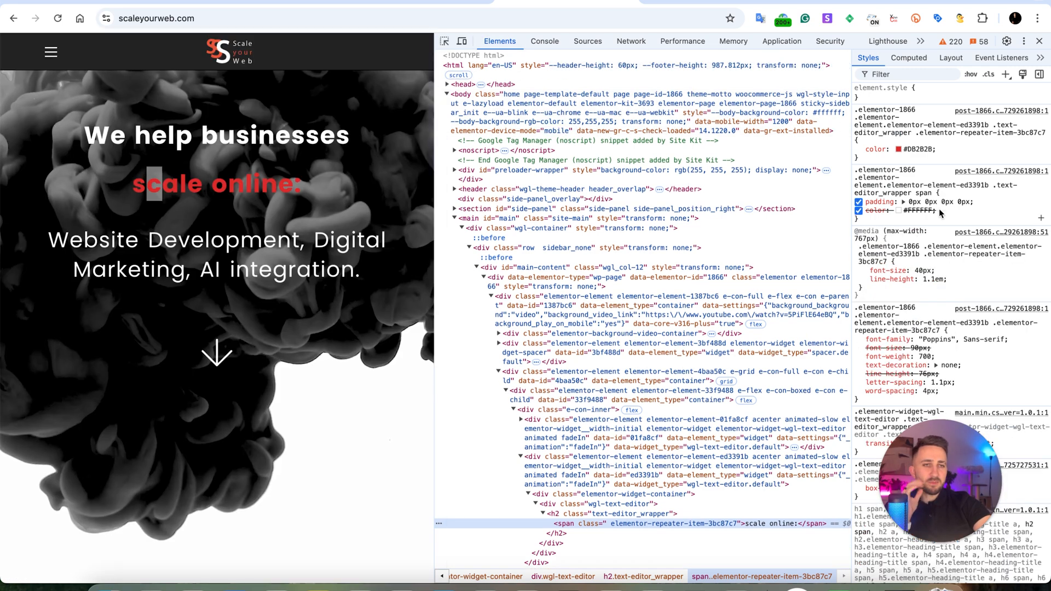
pyautogui.click(918, 150)
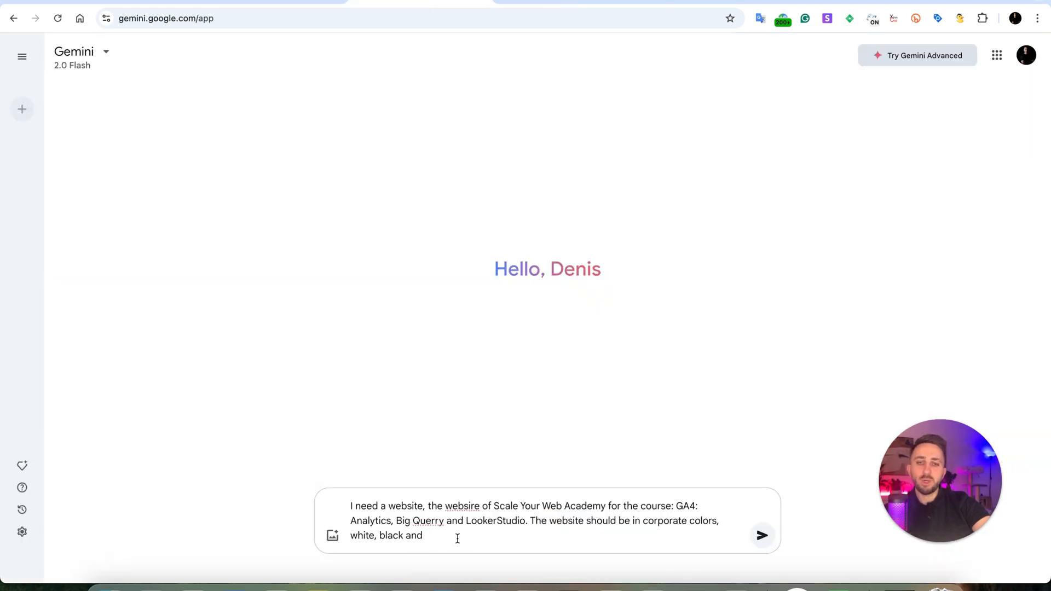
# In the Gemini prompt, finish the color list with #DB2B2B and add "The website should be the form for students to collect their feedback about the course.".
pyautogui.write('#DB2B2B')
pyautogui.write('.')
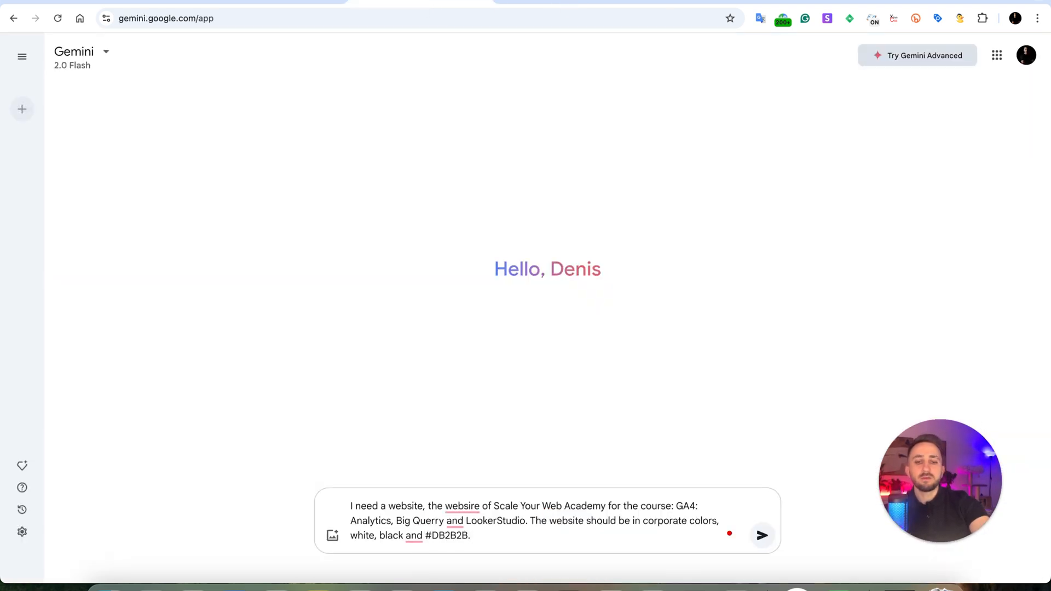
pyautogui.write(' The website should be')
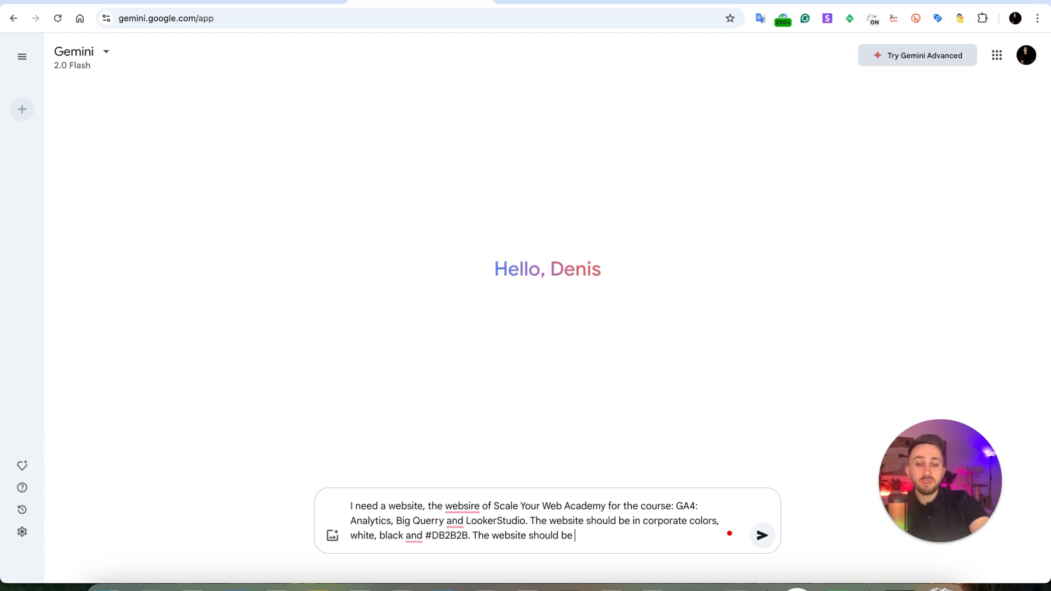
pyautogui.write(' the form for')
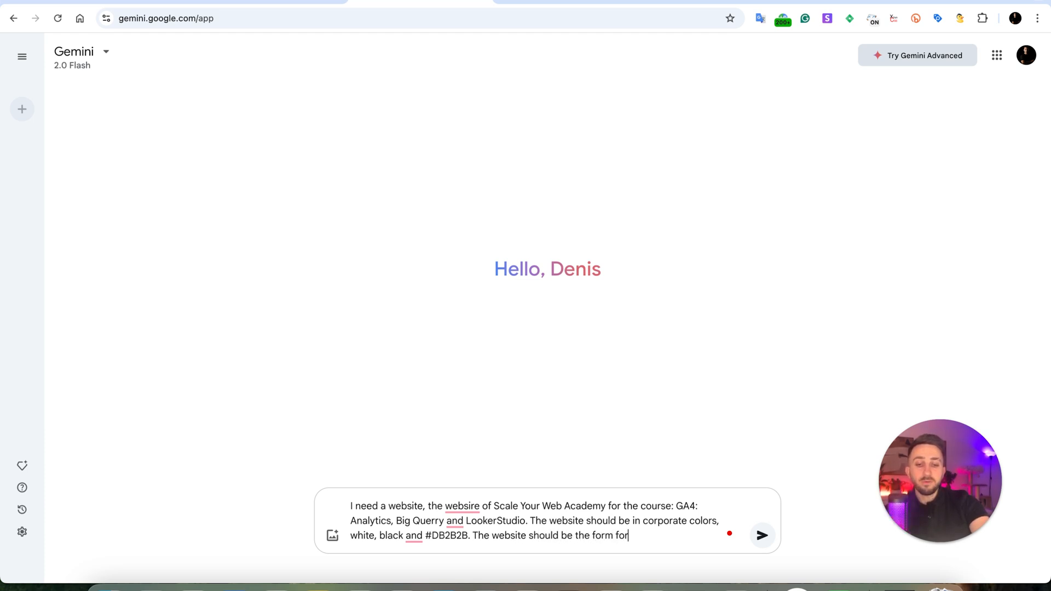
pyautogui.write(' students to c')
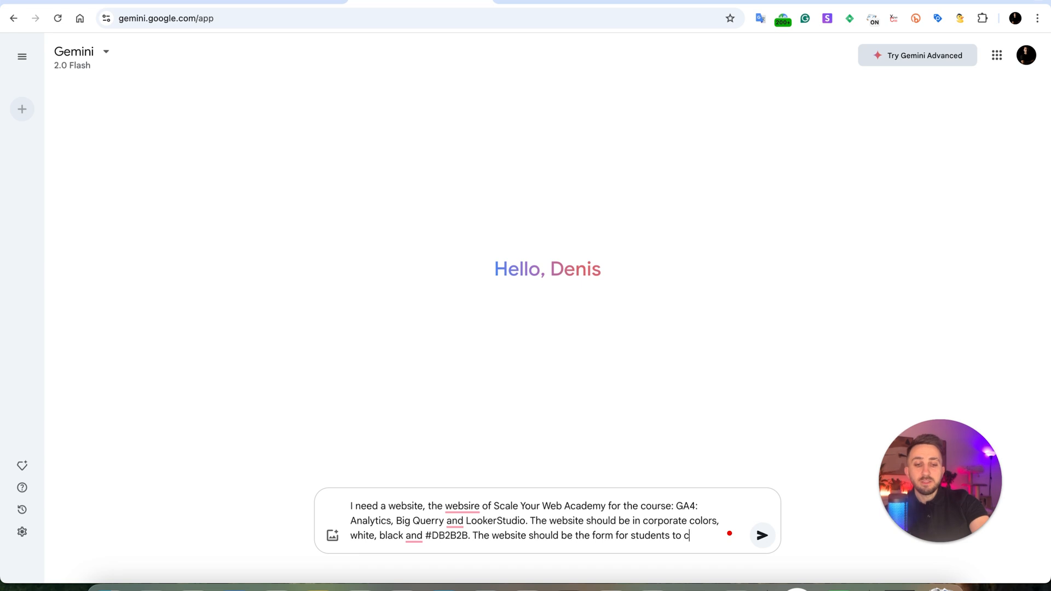
pyautogui.write('ollect the')
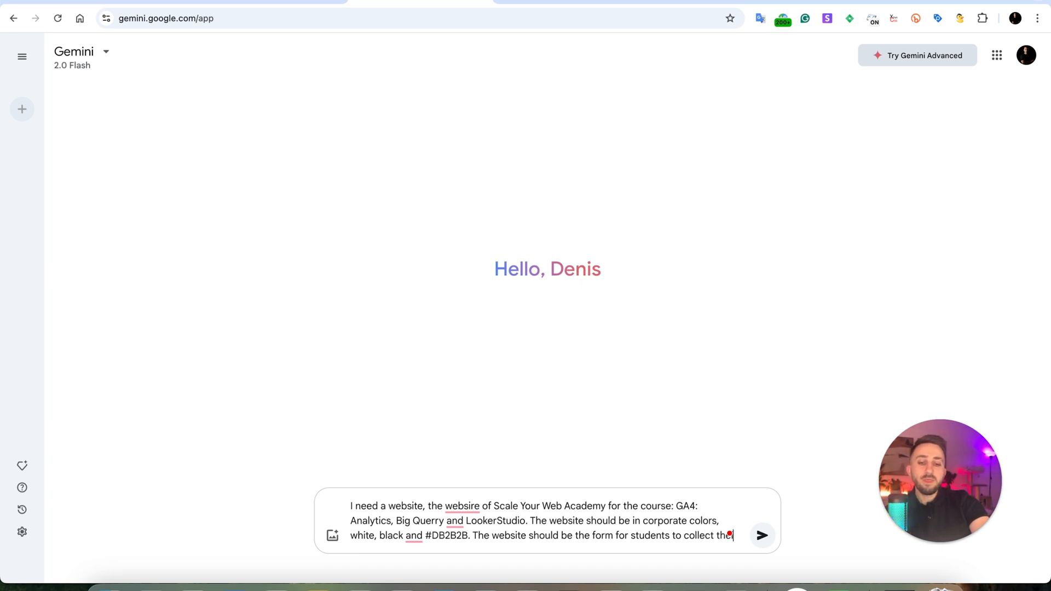
pyautogui.write('ir feedback about the course.')
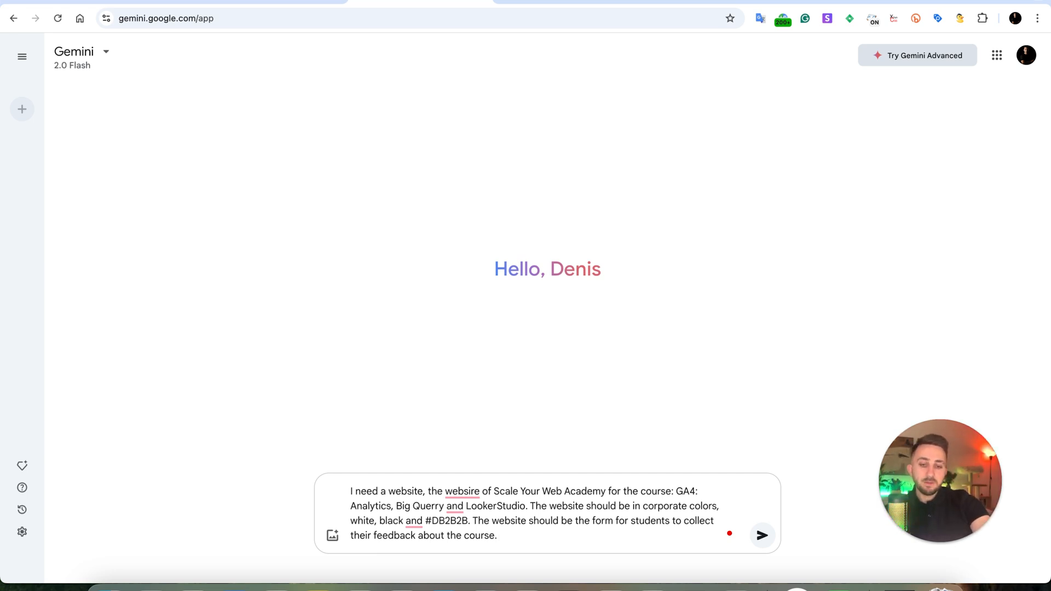
# Add the form field requirement "We need to have: inputs of full name and email as well as feedback." to the prompt.
pyautogui.write('We need to')
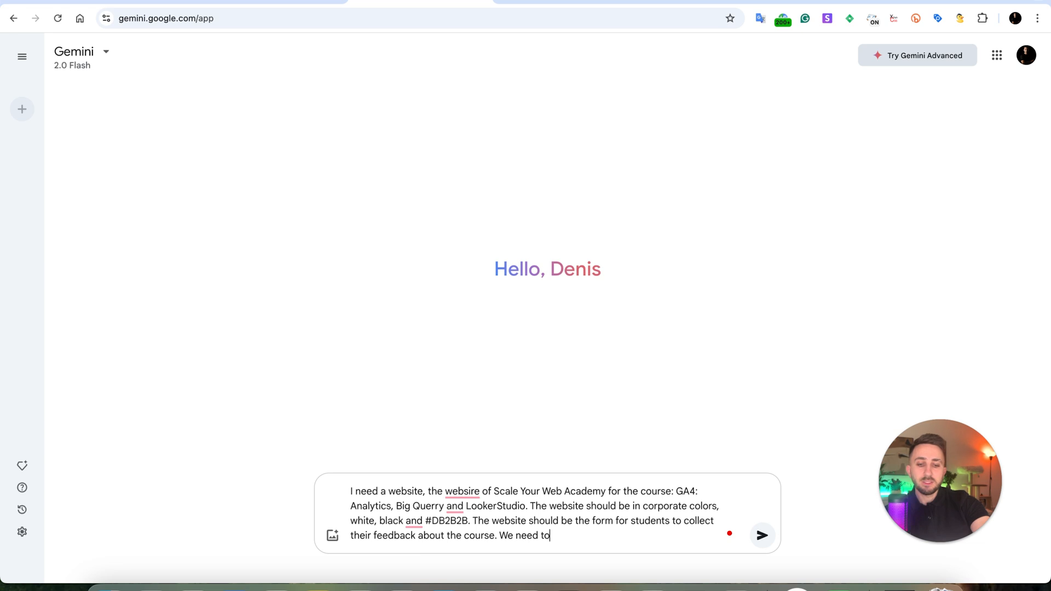
pyautogui.write(' have:')
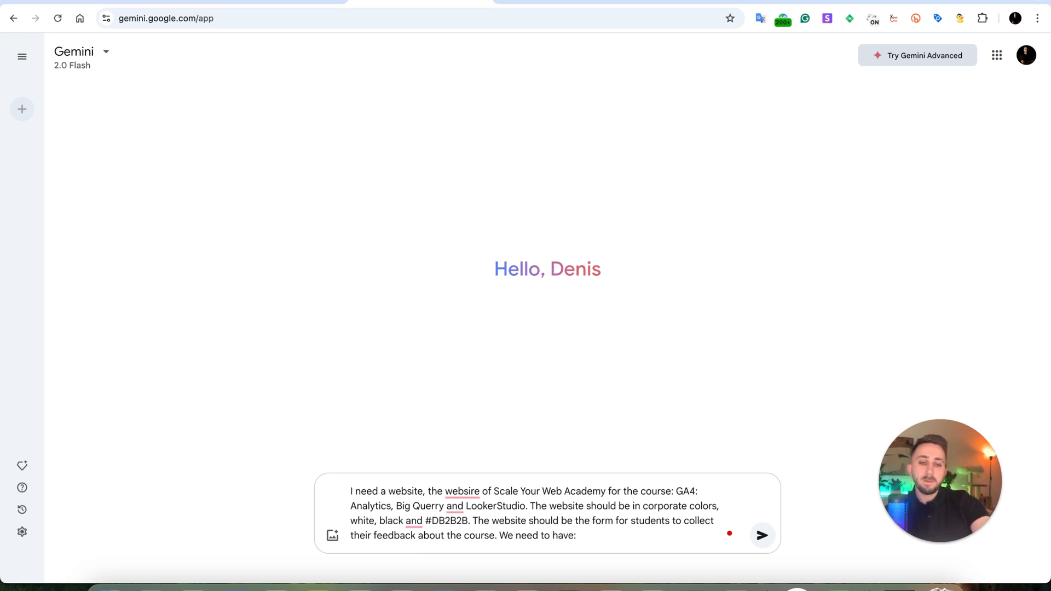
pyautogui.write(' inputs of')
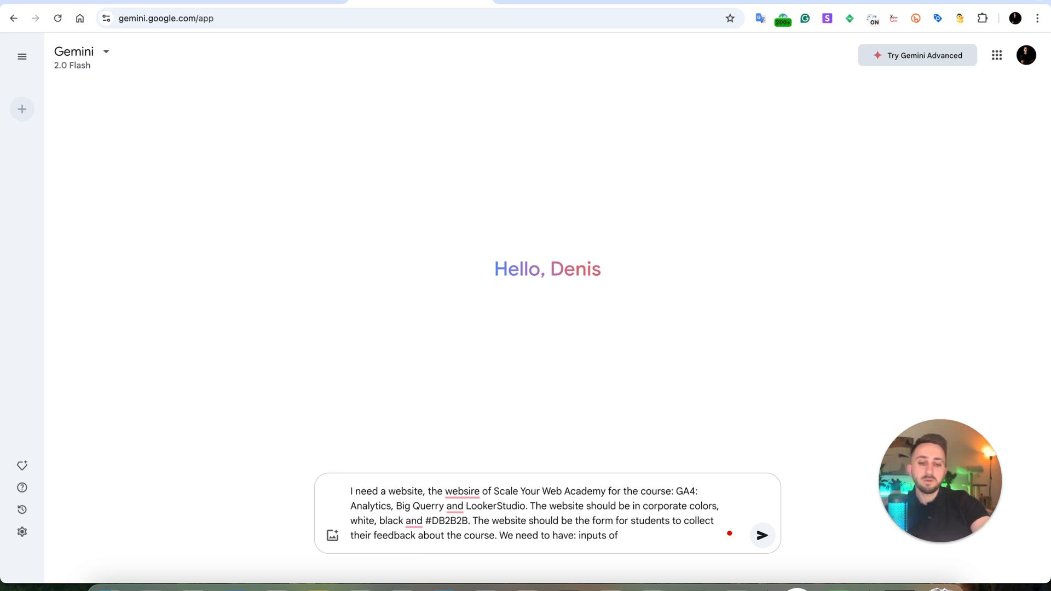
pyautogui.write(' full name and ')
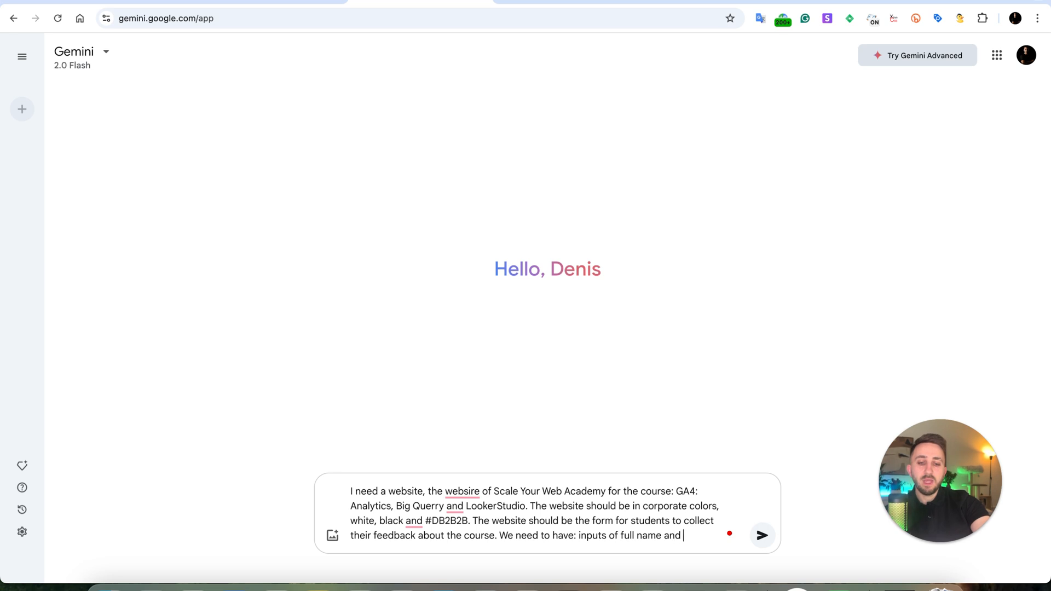
pyautogui.write('email as well ')
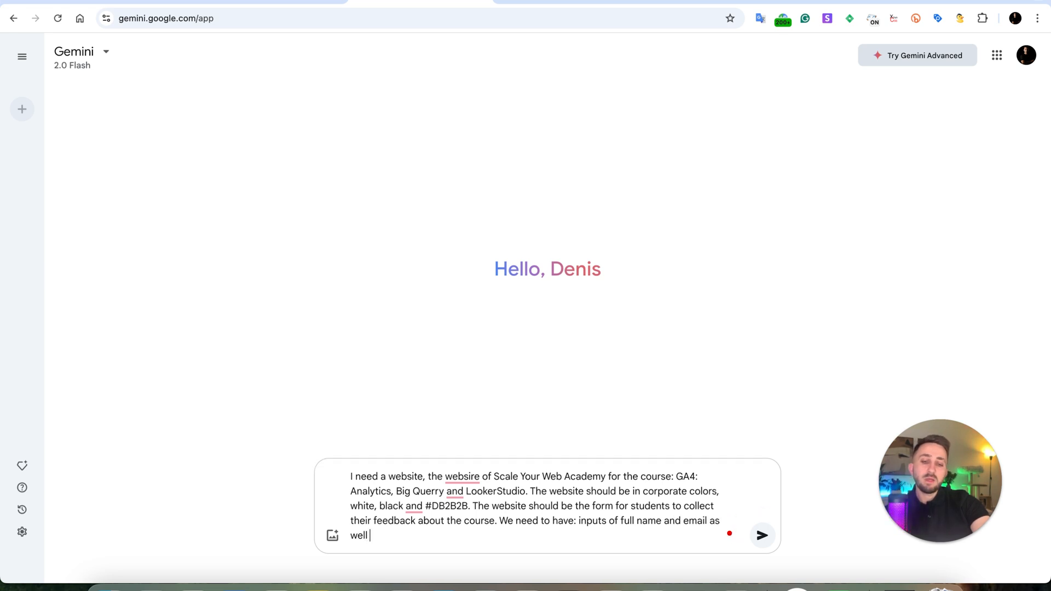
pyautogui.write('as feedback')
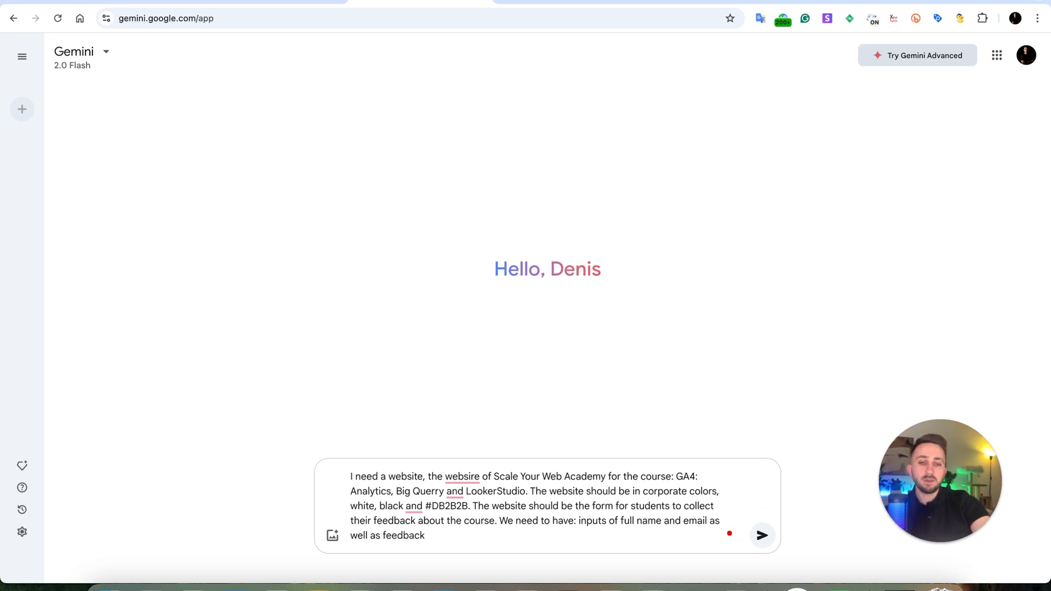
pyautogui.write('. also')
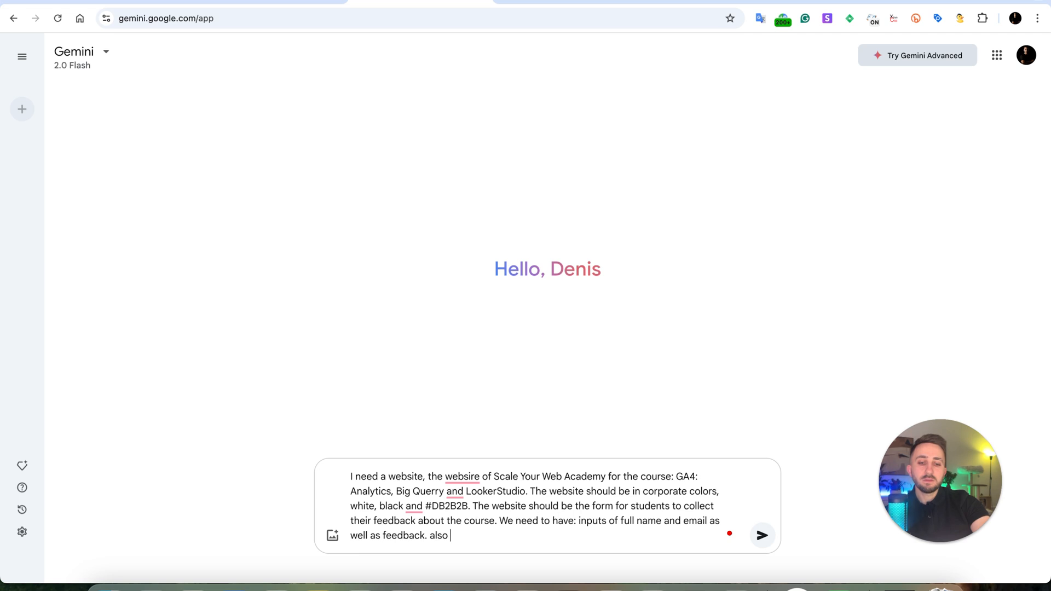
pyautogui.write(' the')
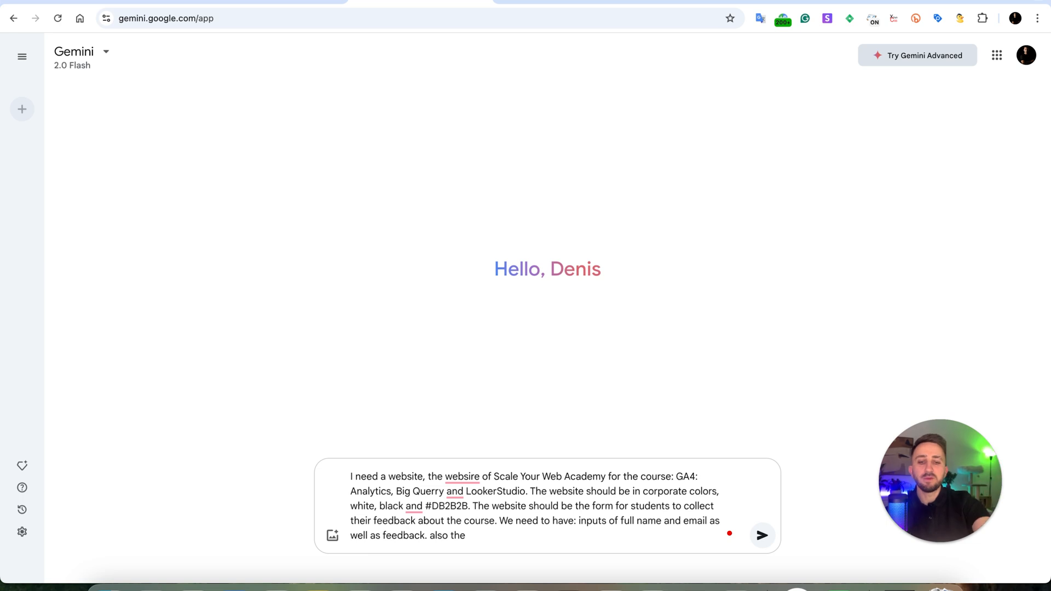
# Add the rating requirement "also the slider to estimate the course/lesson from 1 to 5." to the prompt.
pyautogui.write('slider to')
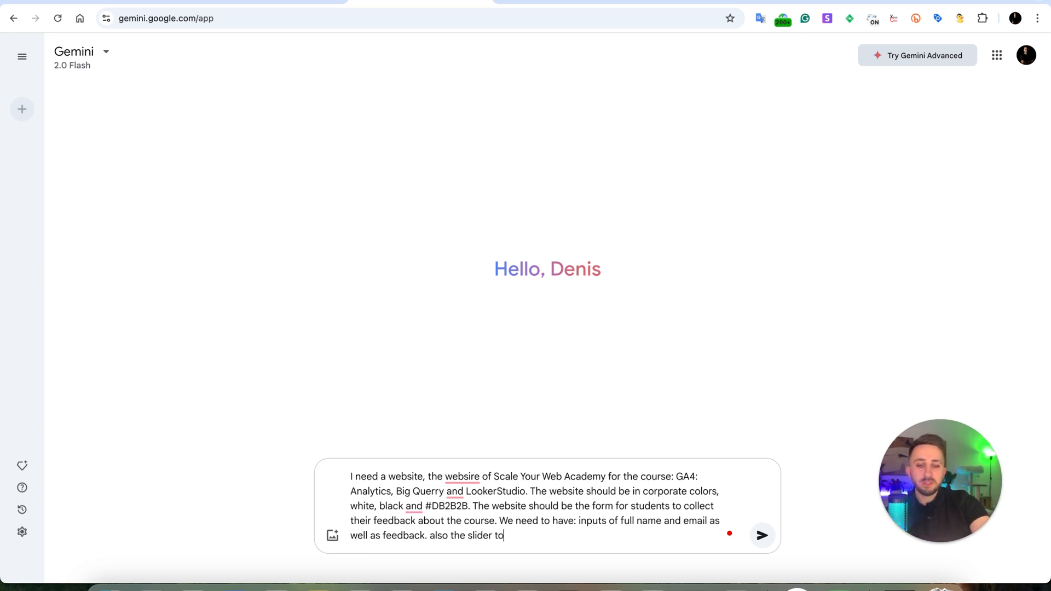
pyautogui.write(' e')
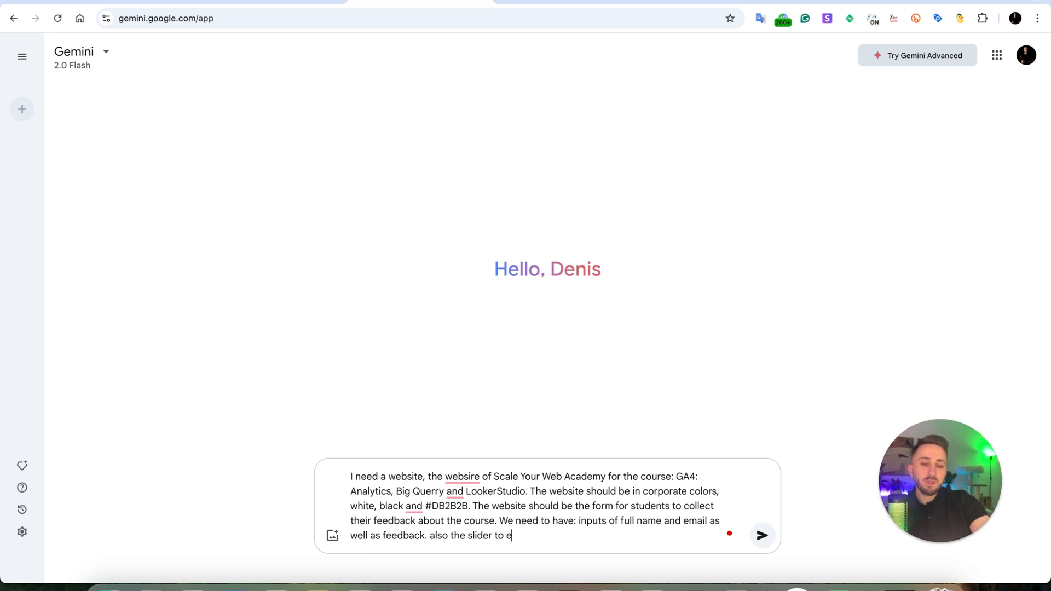
pyautogui.write('stimate the cou')
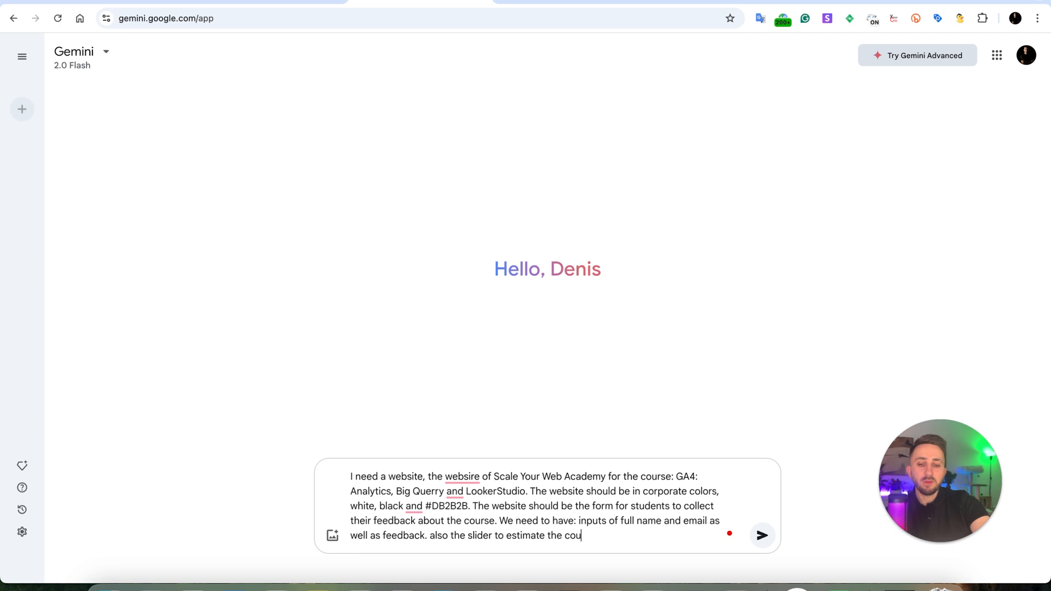
pyautogui.write('rse/lesson')
pyautogui.write('from 1 to')
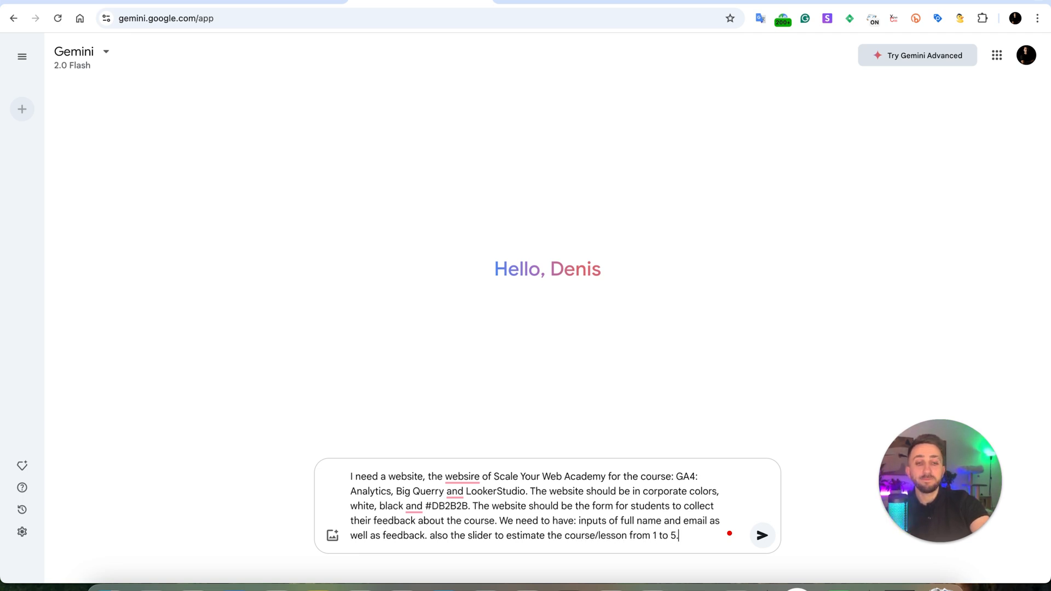
pyautogui.write(' 5. And in th')
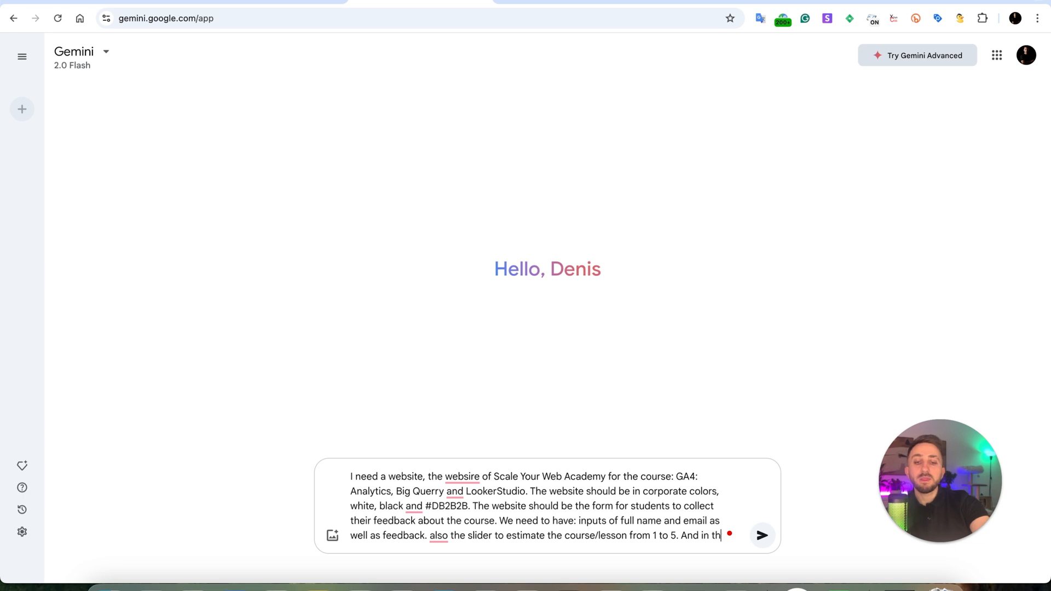
pyautogui.write('e end I need su')
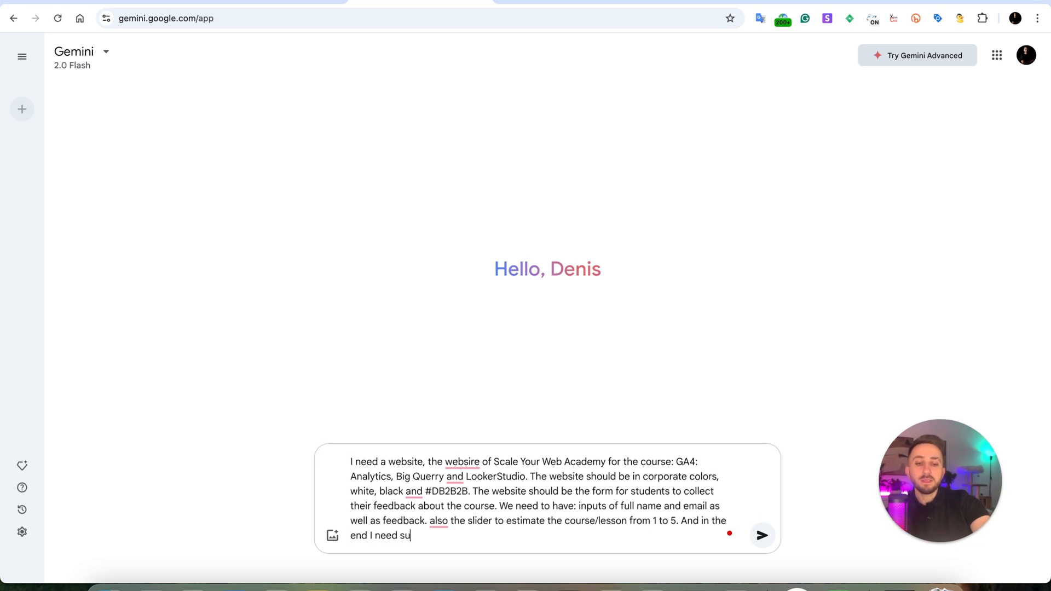
pyautogui.write('bmit fe')
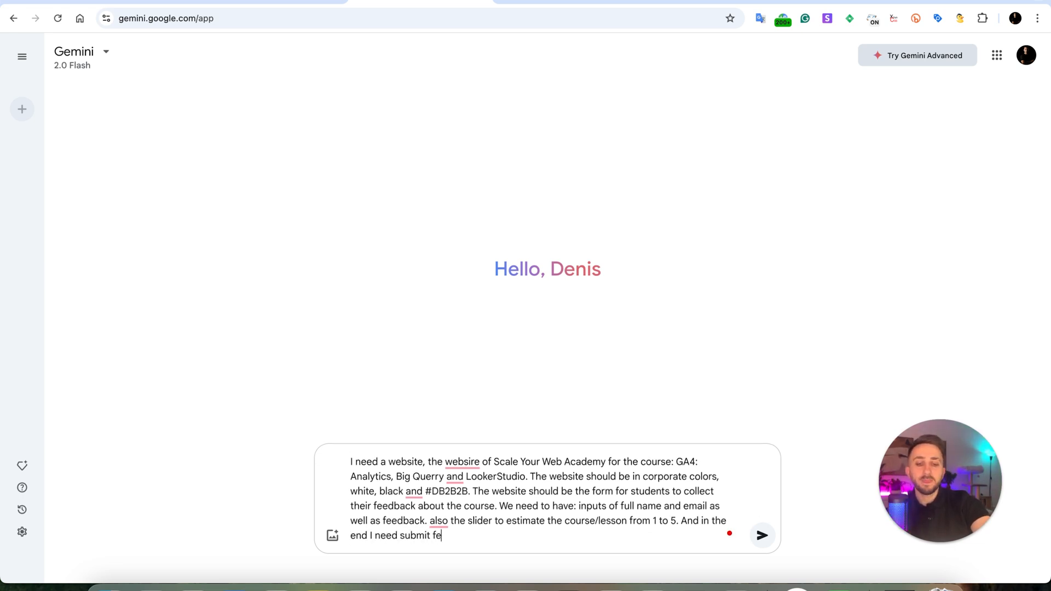
pyautogui.write('edback button')
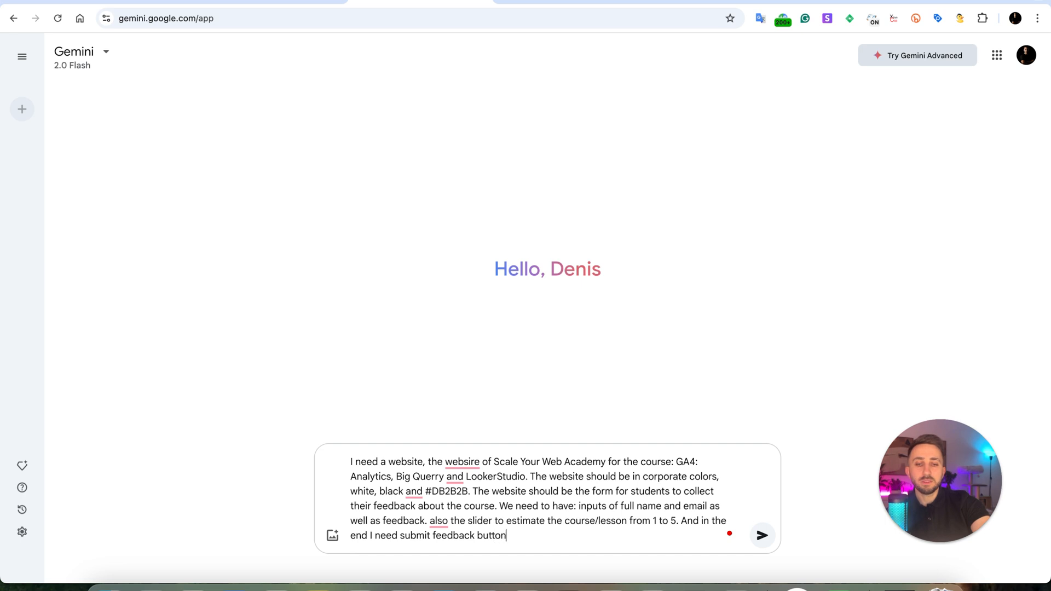
pyautogui.write(' like CTA.')
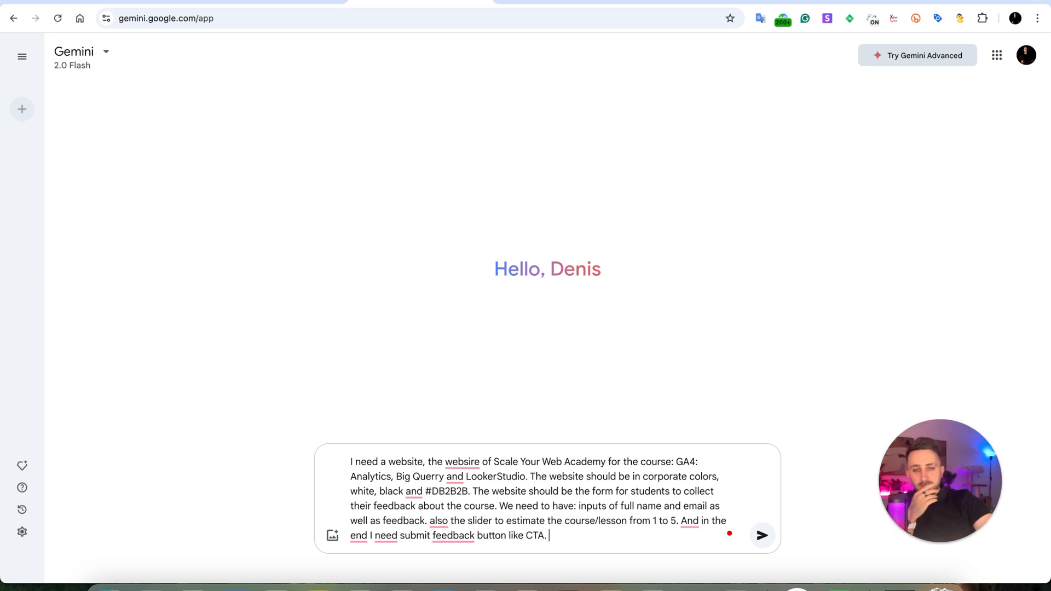
pyautogui.write(' And I need')
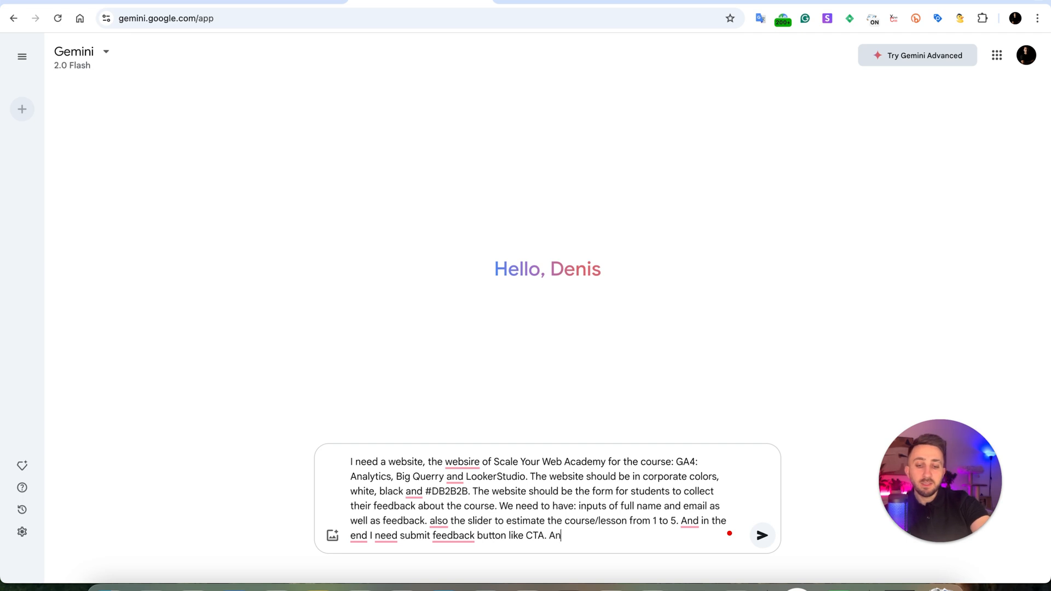
pyautogui.write(' some any')
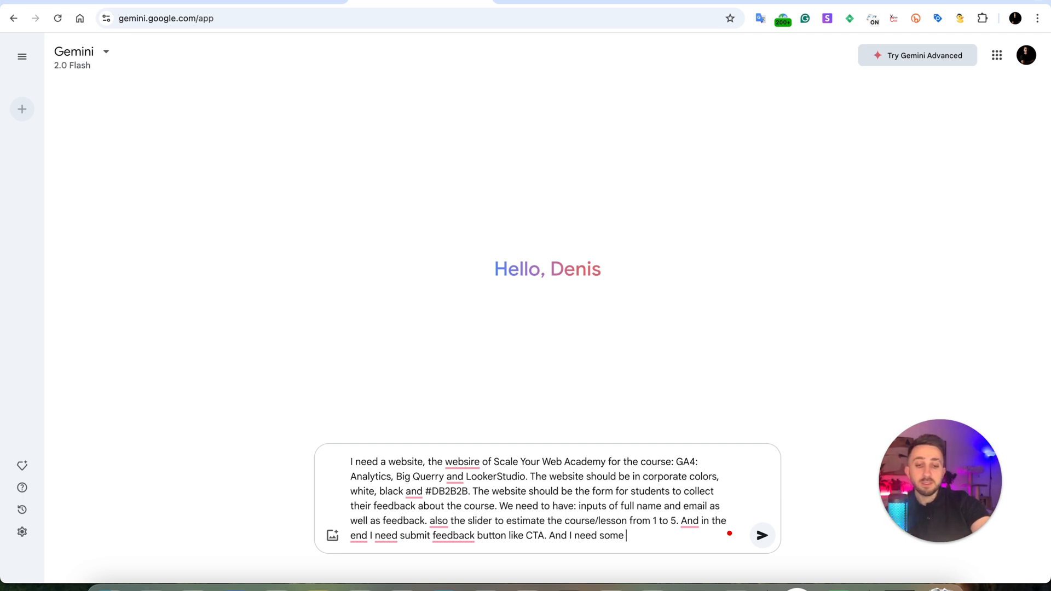
# Finish the prompt with "And I need some animaitons and very beatuful design" and submit it to Gemini.
pyautogui.press('BackSpace')
pyautogui.write('imaiton')
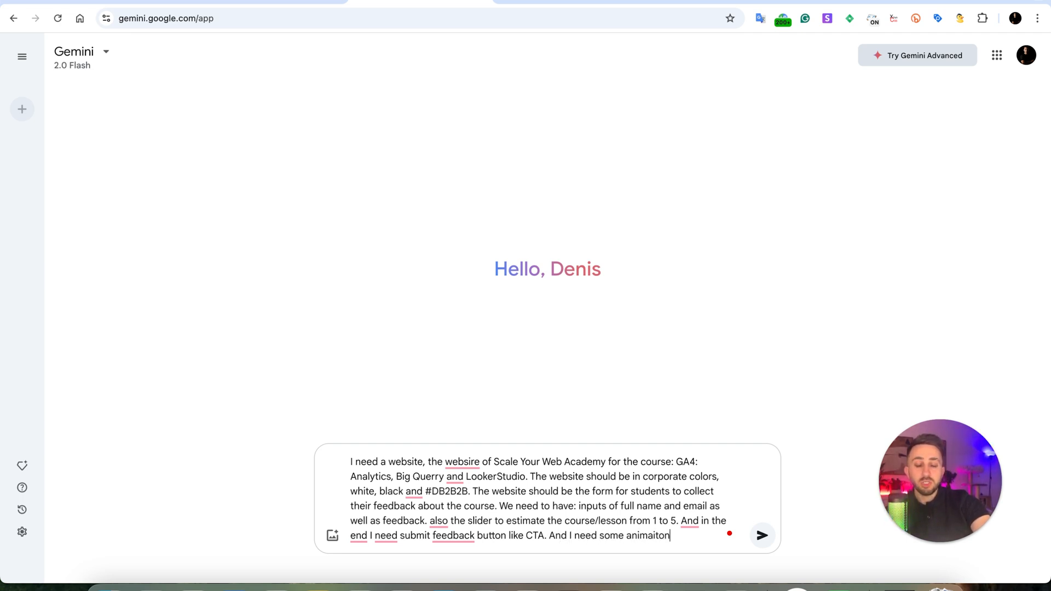
pyautogui.write('s and ver')
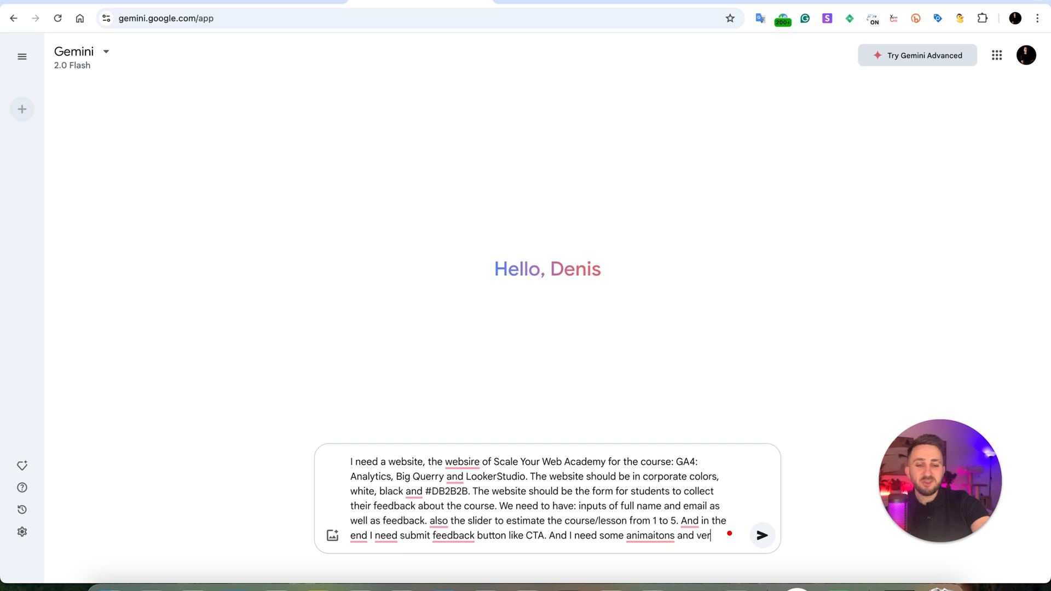
pyautogui.write('y beat')
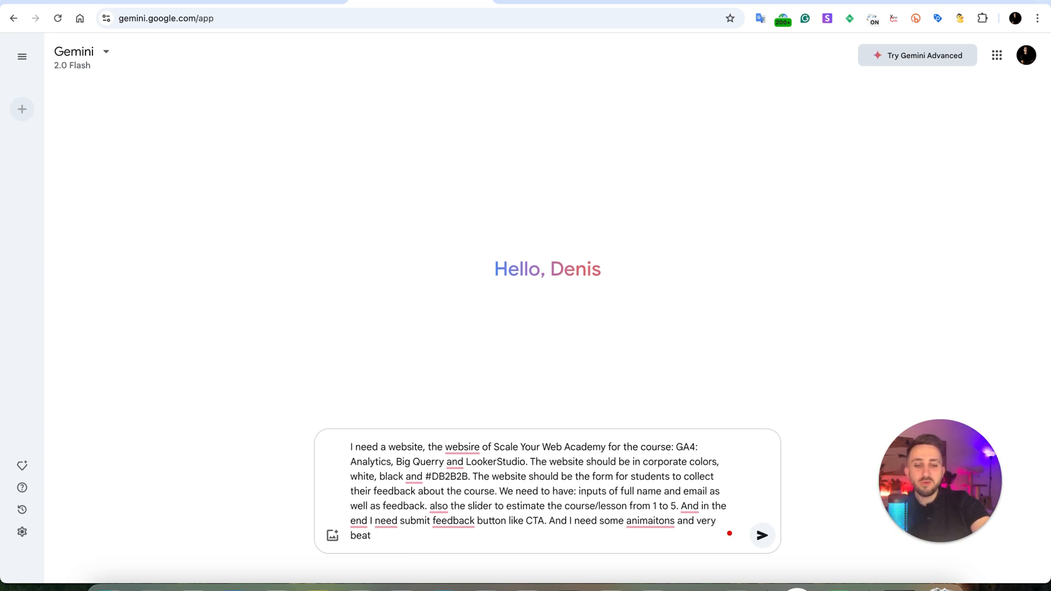
pyautogui.write('uful')
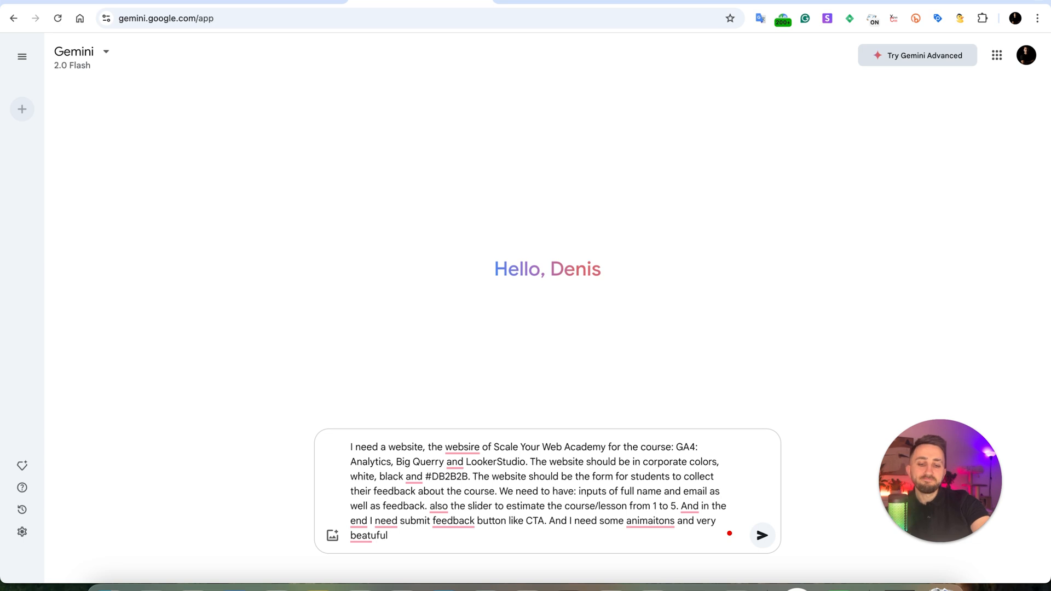
pyautogui.write(' design.')
pyautogui.press('Return')
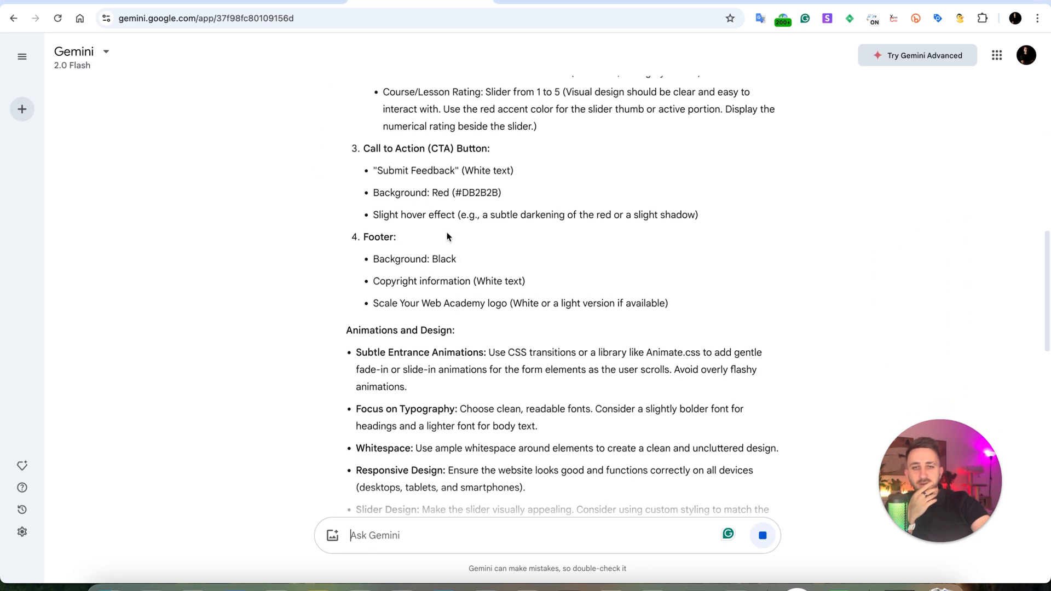
# Copy the example HTML code from Gemini's answer and paste it into a new untitled file in Sublime Text.
pyautogui.scroll(2, 447, 235)
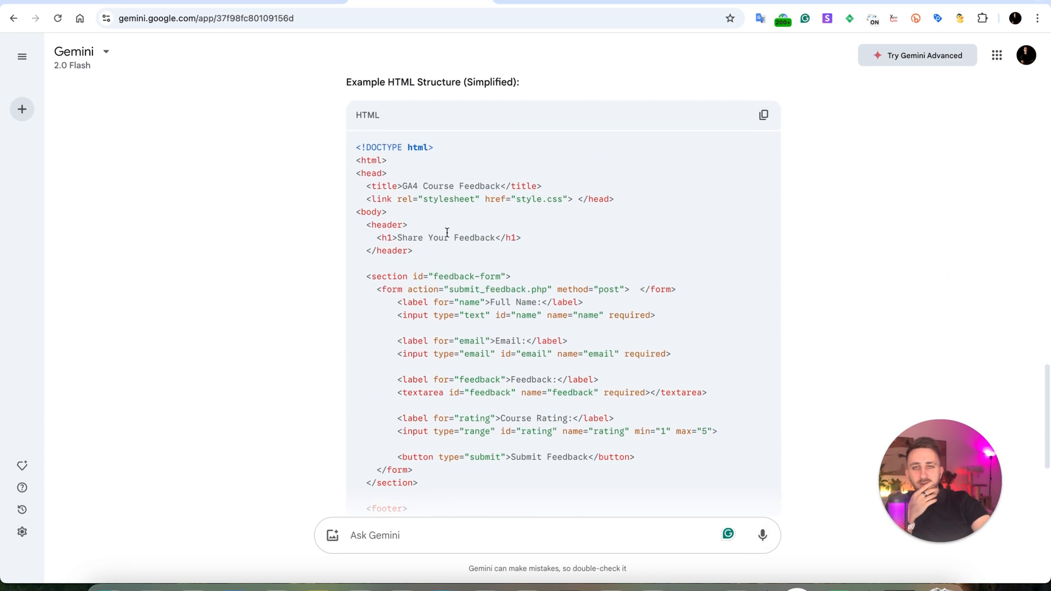
pyautogui.click(763, 115)
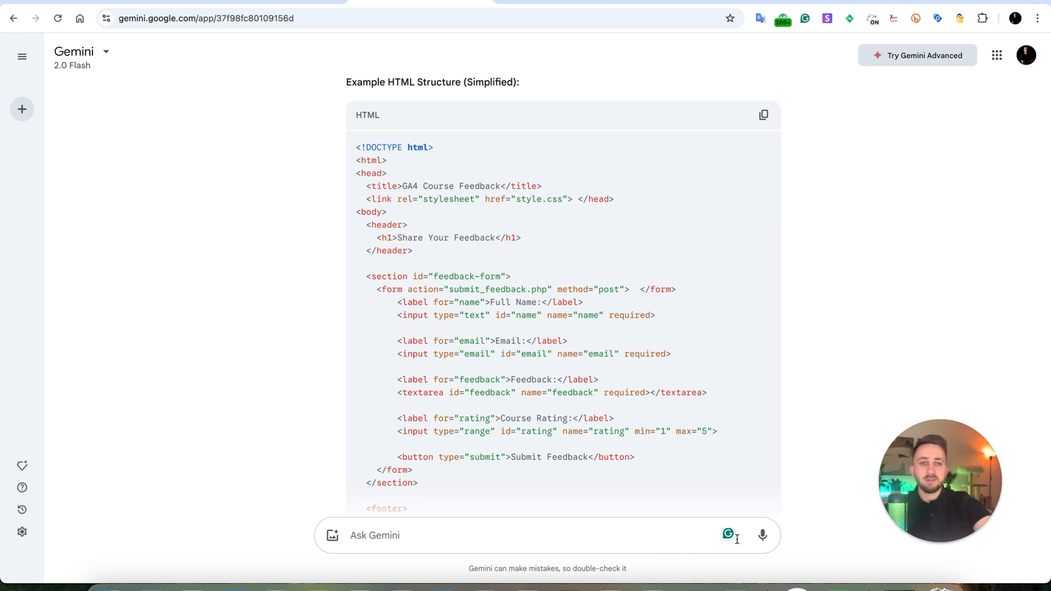
pyautogui.click(694, 589)
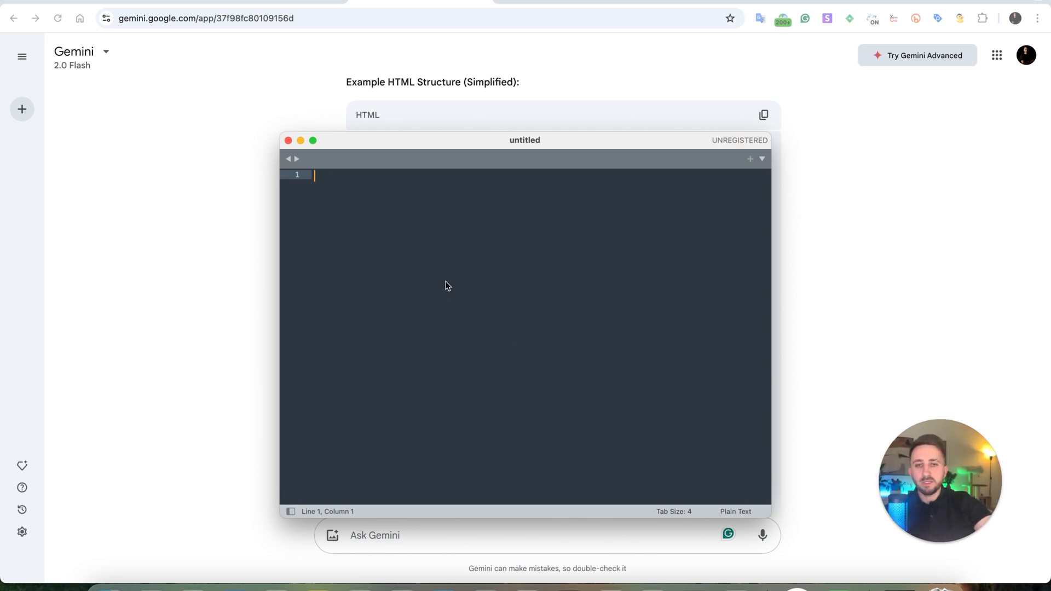
pyautogui.press('super+v')
pyautogui.click(446, 245)
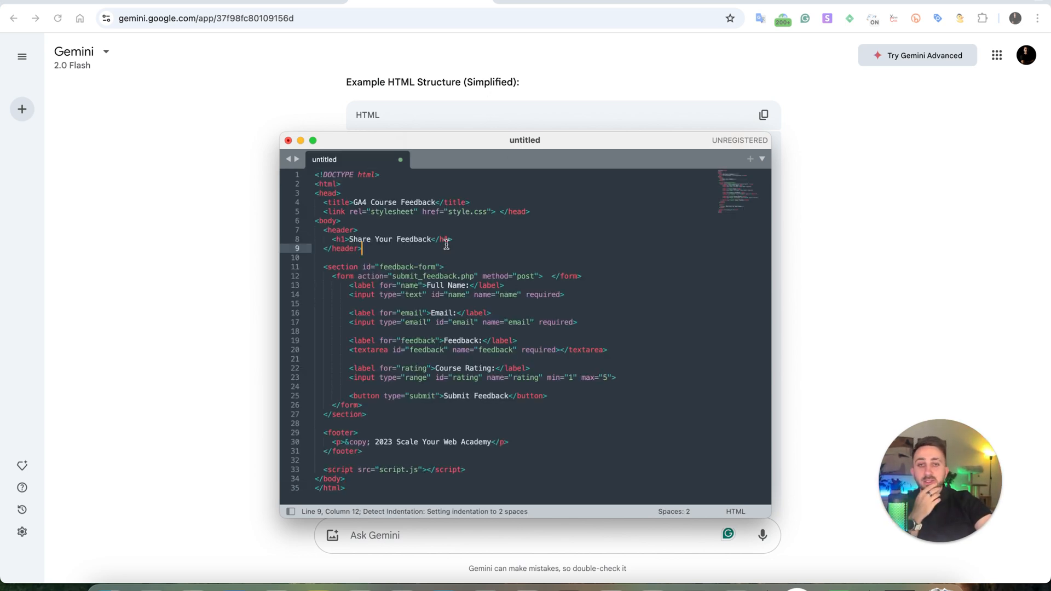
# Save the untitled file as index.html on the Desktop.
pyautogui.click(101, 0)
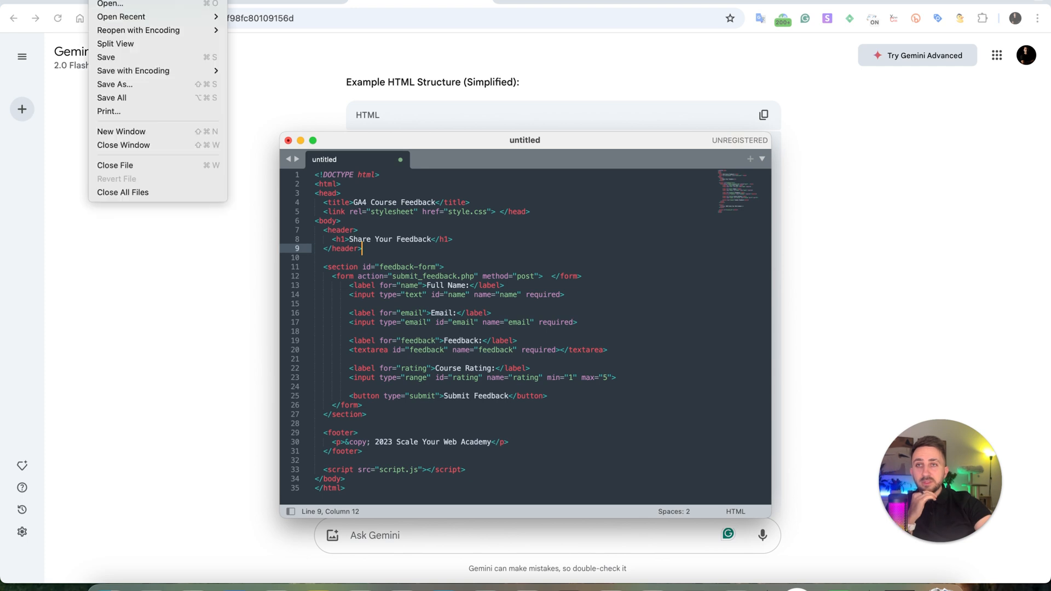
pyautogui.click(123, 85)
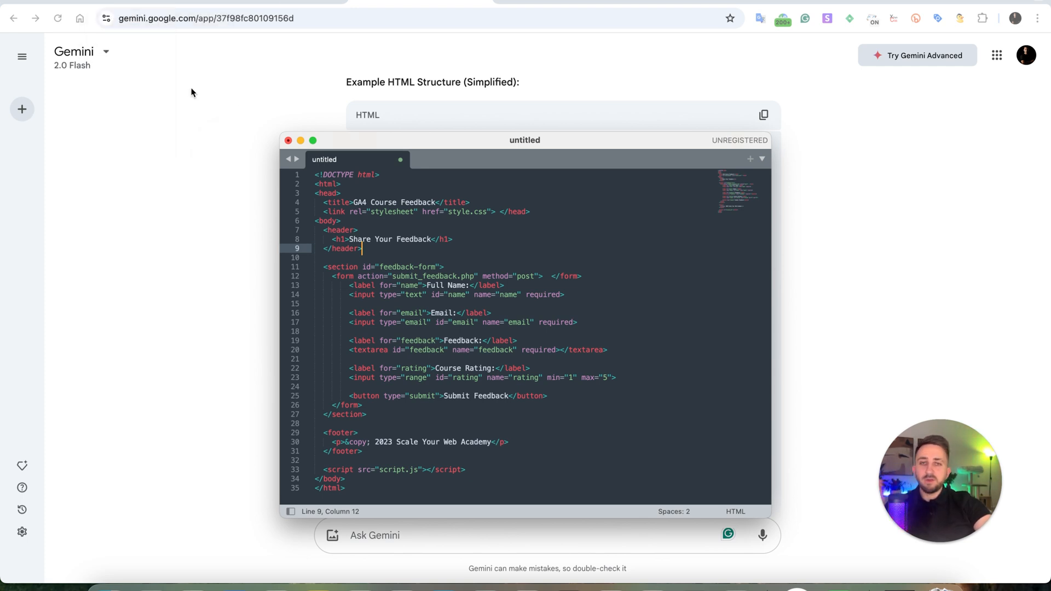
pyautogui.write('index')
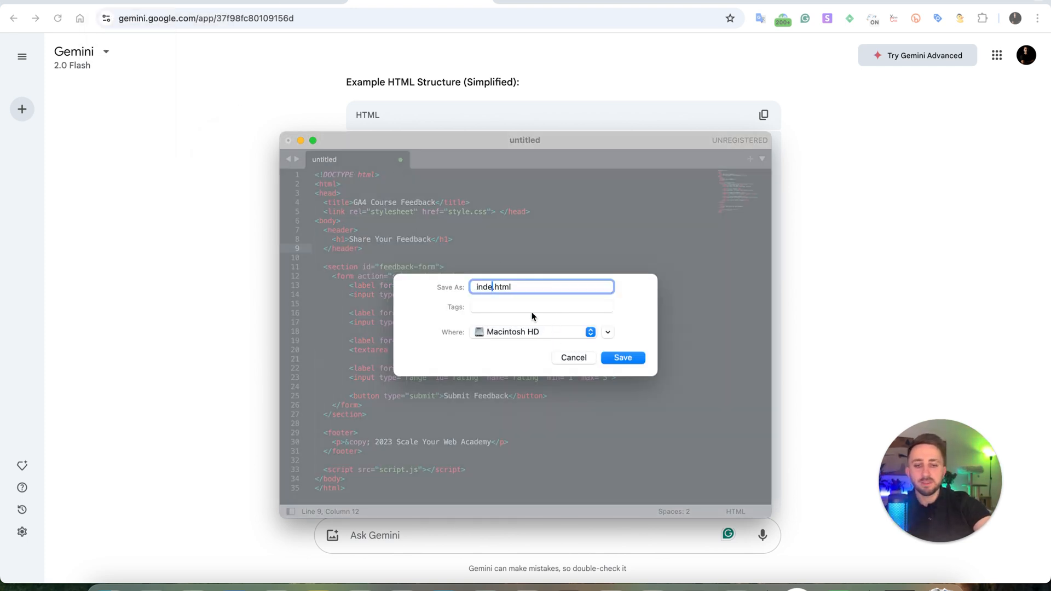
pyautogui.click(559, 336)
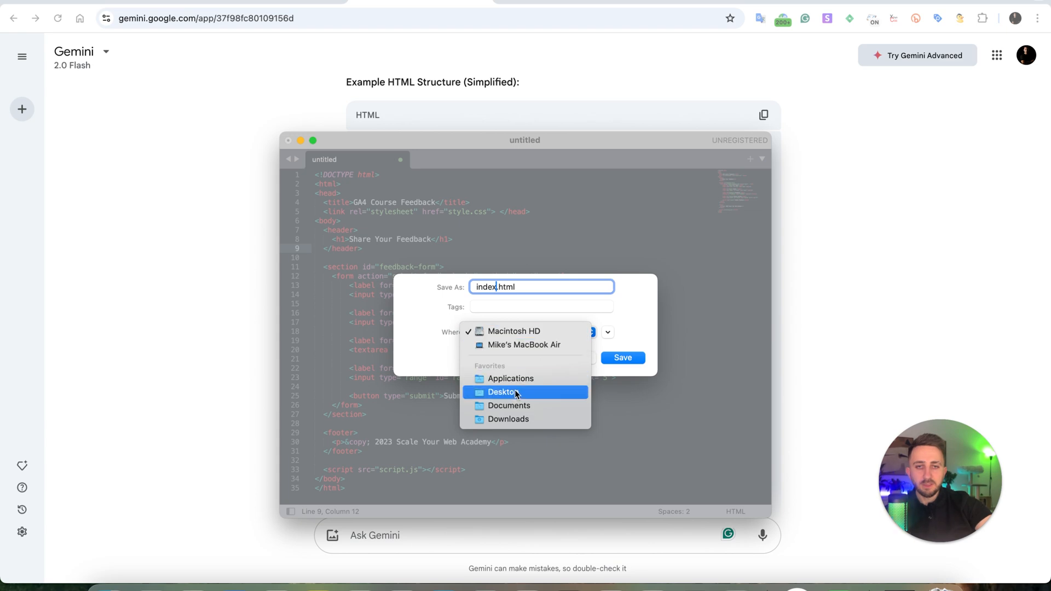
pyautogui.click(552, 392)
pyautogui.click(615, 357)
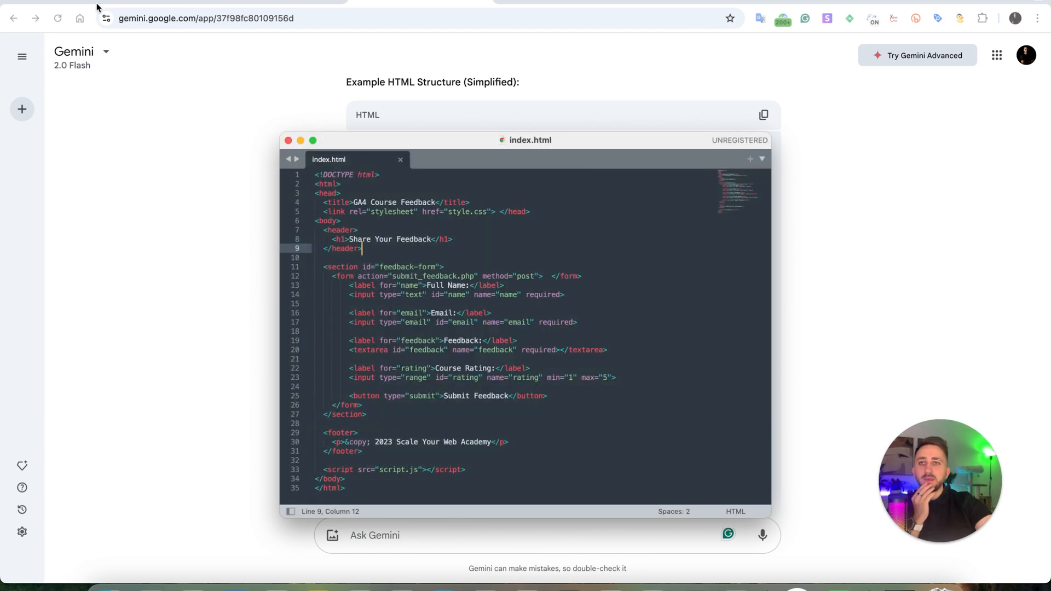
# Go to the desktop and open index.html in the Chrome browser.
pyautogui.click(42, 1)
pyautogui.hotkey('ctrl', 'Right')
pyautogui.hotkey('ctrl', 'Left')
pyautogui.hotkey('ctrl', 'Left')
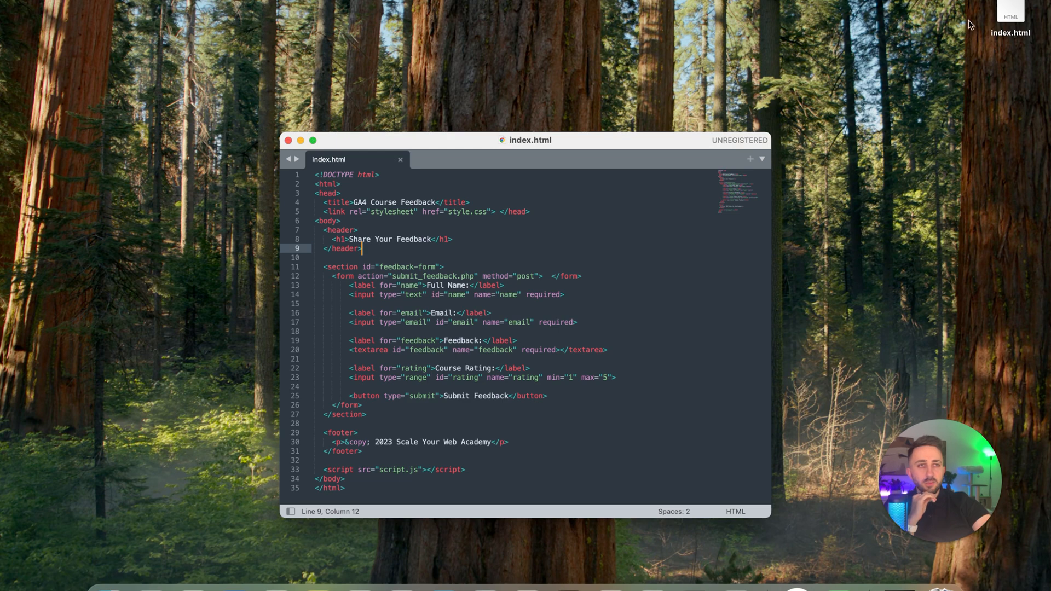
pyautogui.click(993, 10)
pyautogui.doubleClick(1010, 14)
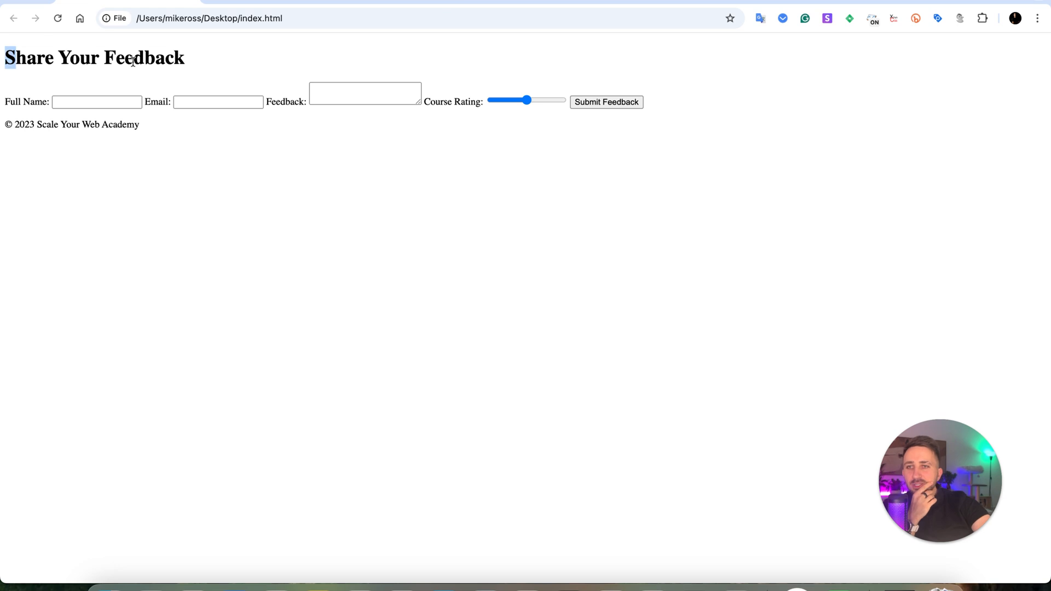
# Test the feedback page by focusing the name, email and feedback fields and raising the course rating slider.
pyautogui.click(77, 101)
pyautogui.click(209, 104)
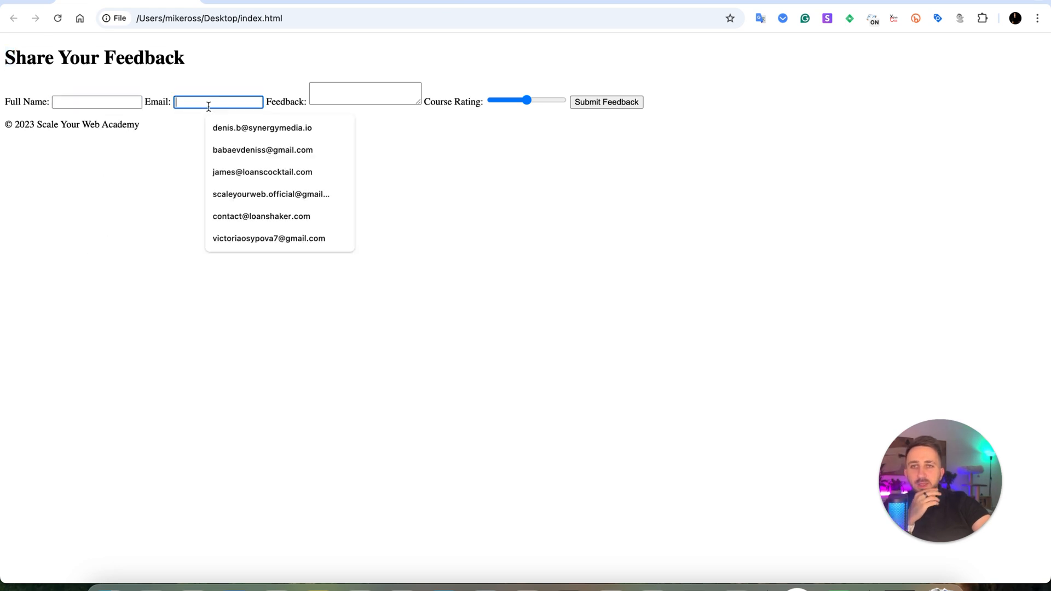
pyautogui.click(341, 98)
pyautogui.click(529, 102)
pyautogui.moveTo(531, 103); pyautogui.dragTo(548, 110)
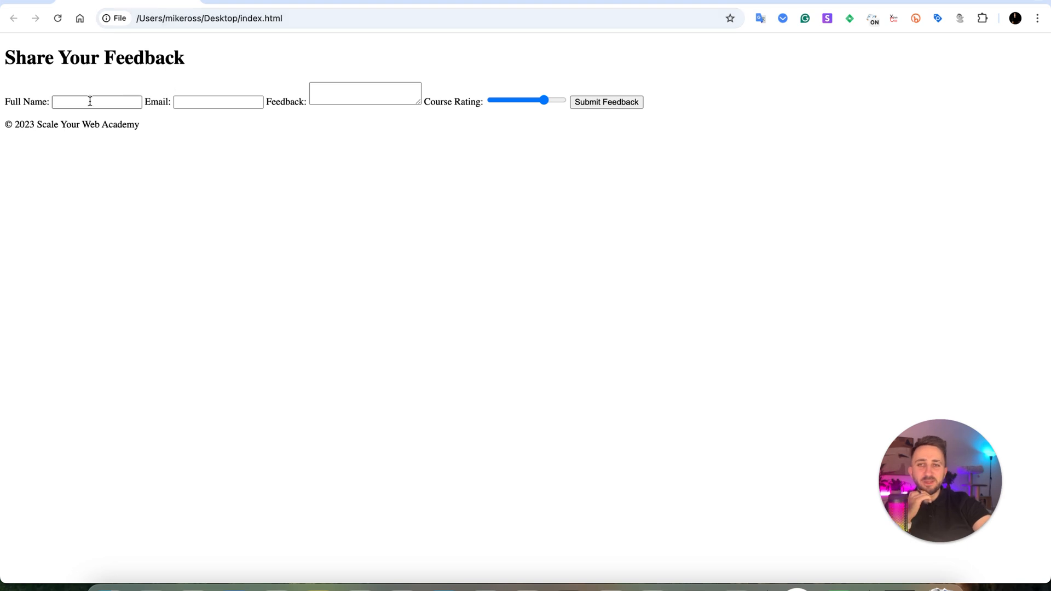
pyautogui.moveTo(89, 62); pyautogui.dragTo(223, 72)
pyautogui.click(537, 180)
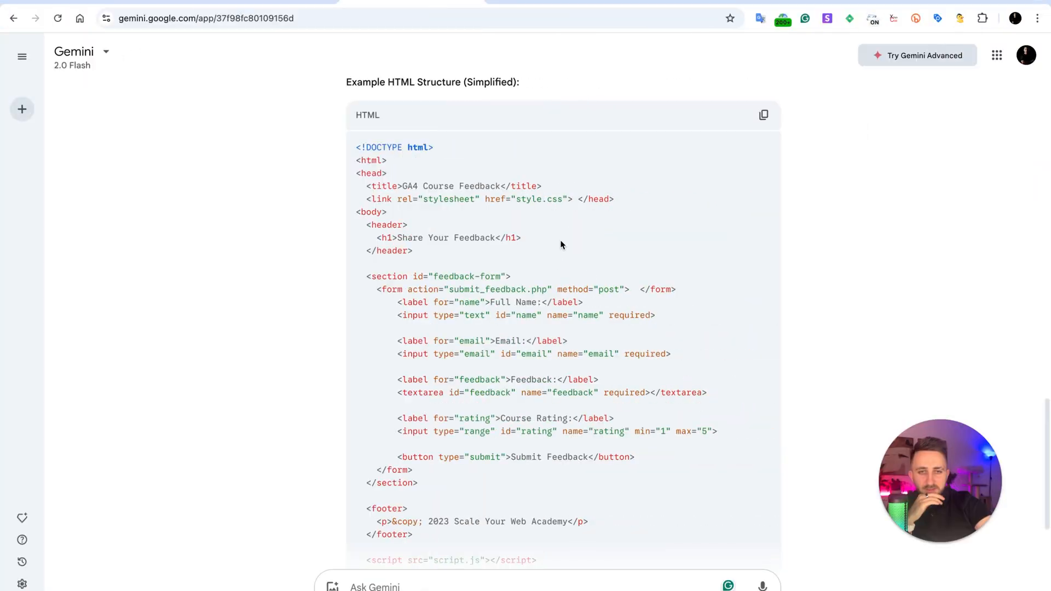
# Return to the Gemini chat and send the follow-up "Nice, but i need more css i want it to be more beuatiful".
pyautogui.scroll(-5, 560, 247)
pyautogui.scroll(4, 561, 247)
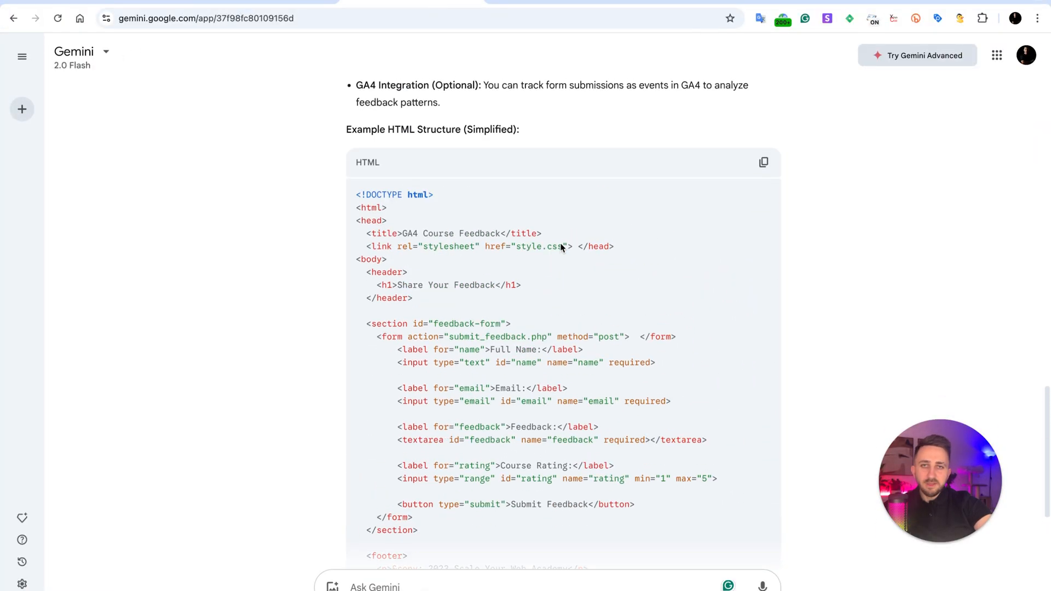
pyautogui.scroll(-4, 518, 482)
pyautogui.click(472, 581)
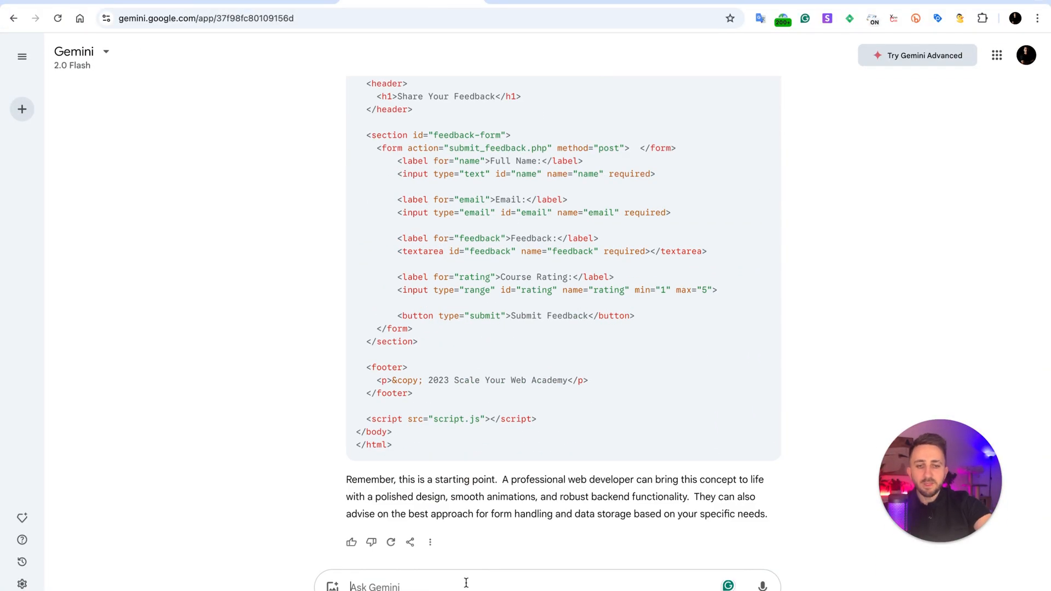
pyautogui.write('Nice, bu')
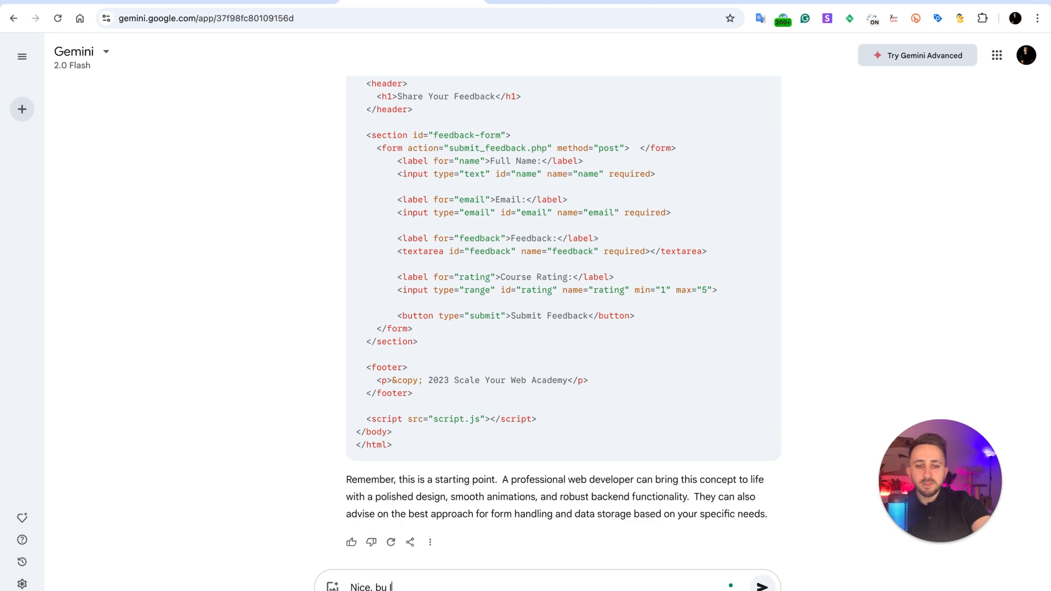
pyautogui.write('t i need more ')
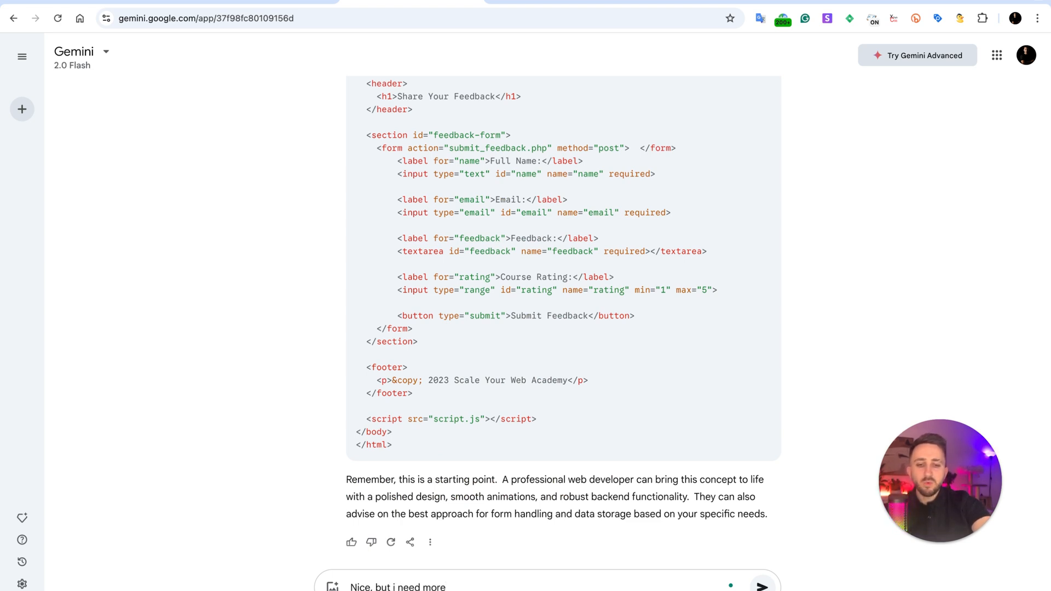
pyautogui.write('css')
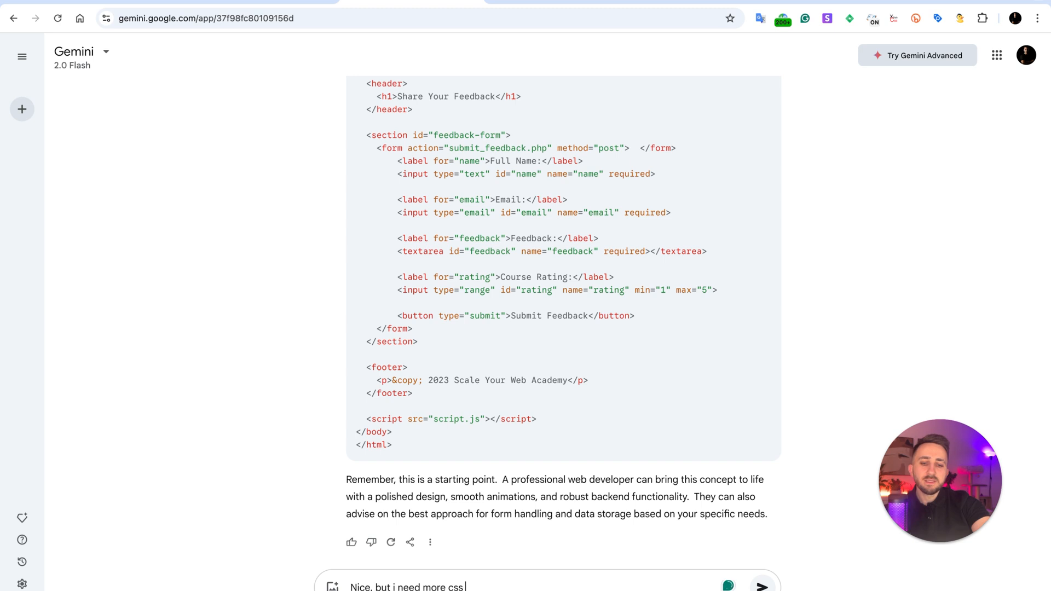
pyautogui.write(' i want i')
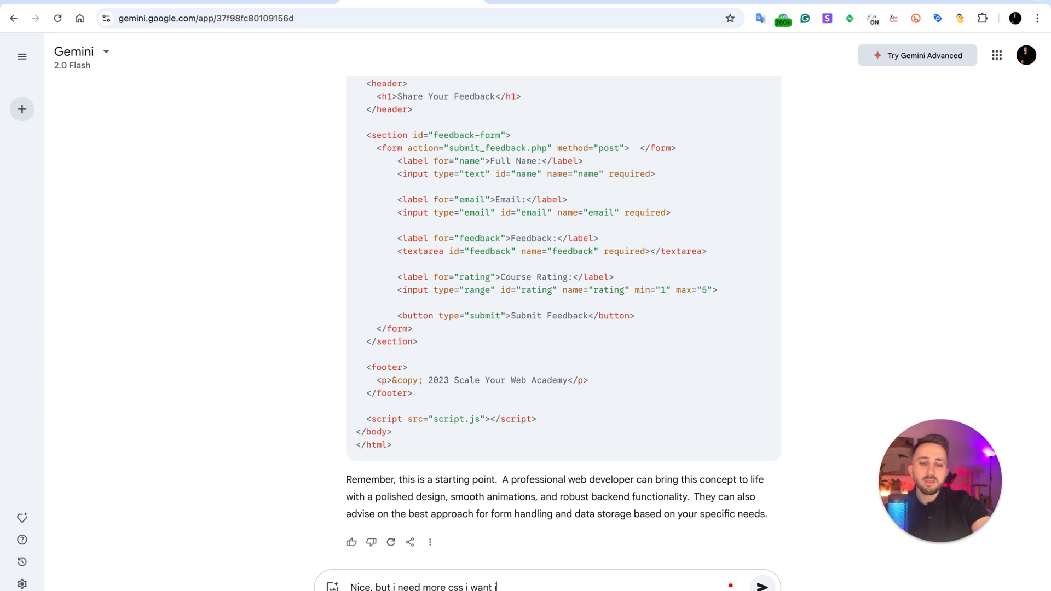
pyautogui.write('t to be more')
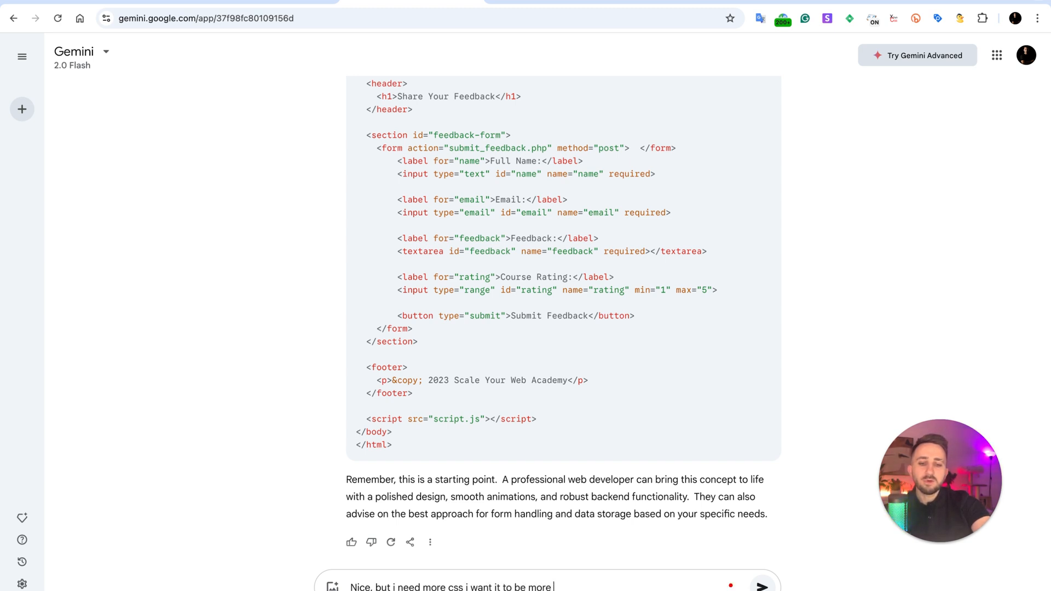
pyautogui.write(' beuatiful!')
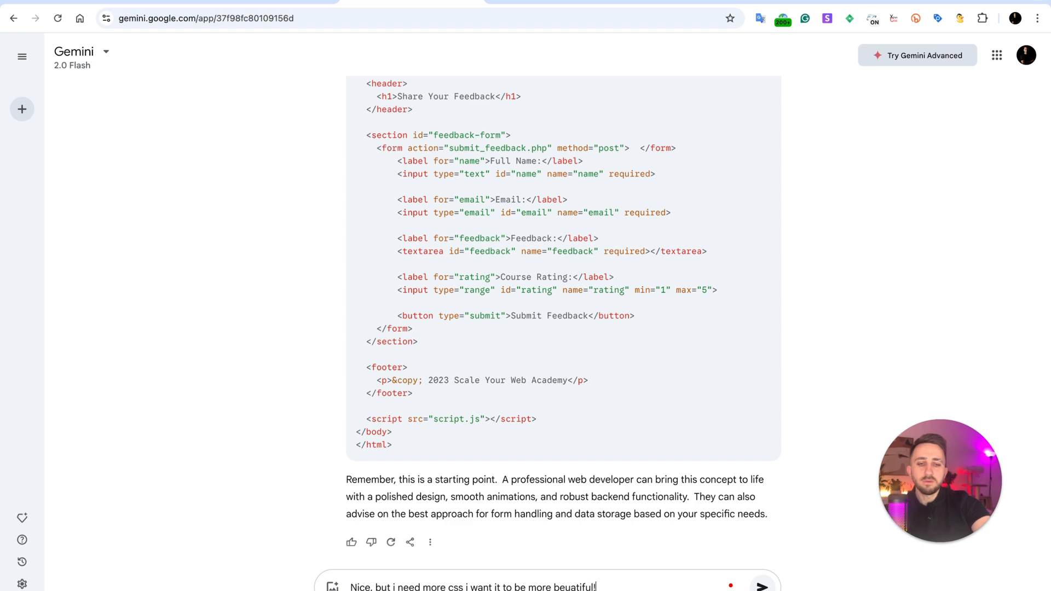
pyautogui.press('Return')
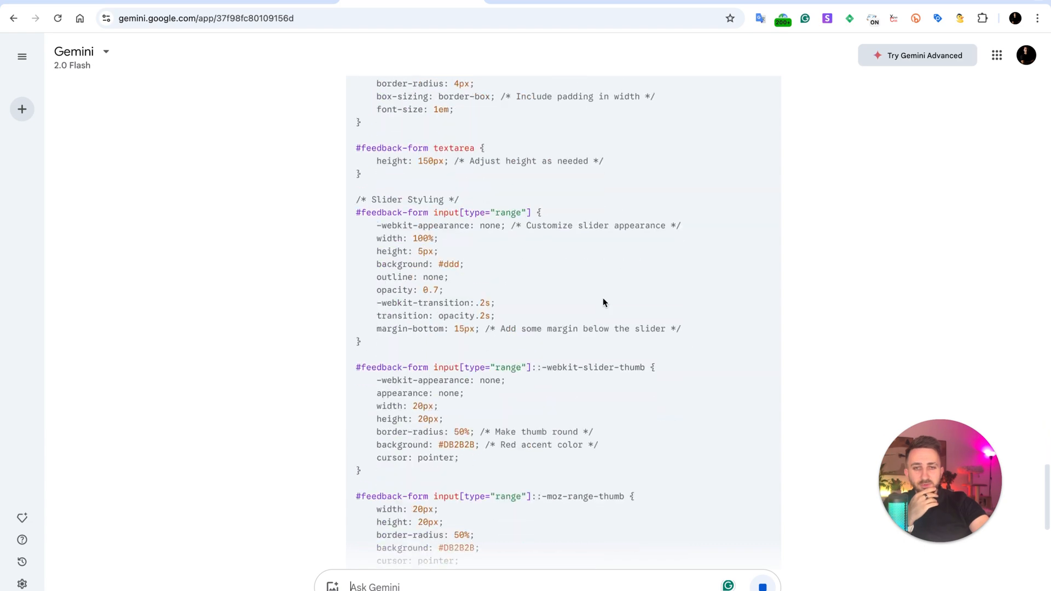
# Send Gemini the follow-up "Create both html and css in one file that I can simply copy and paste".
pyautogui.scroll(20, 602, 298)
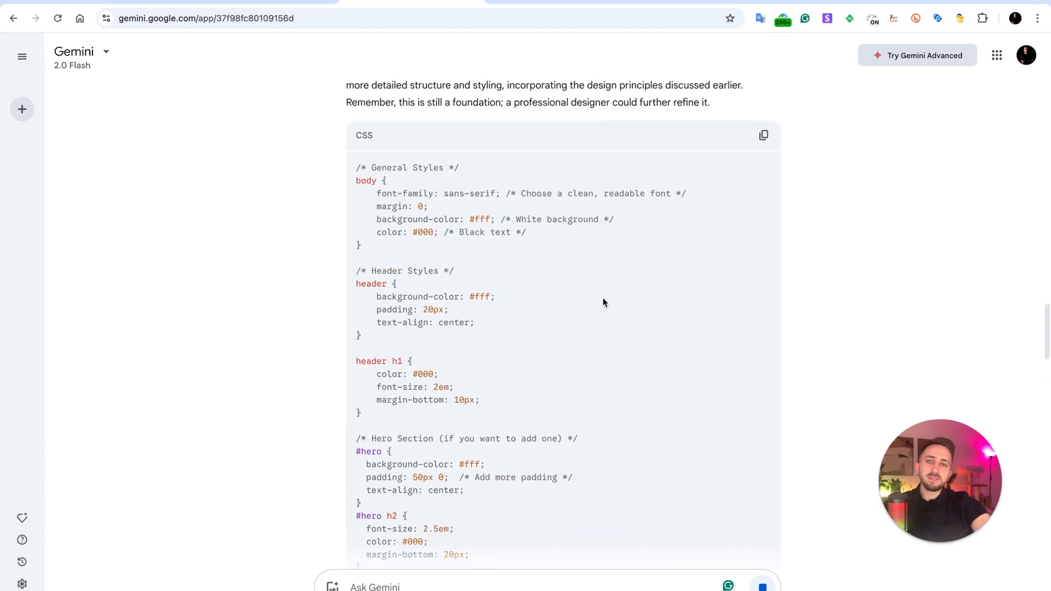
pyautogui.write('I wa')
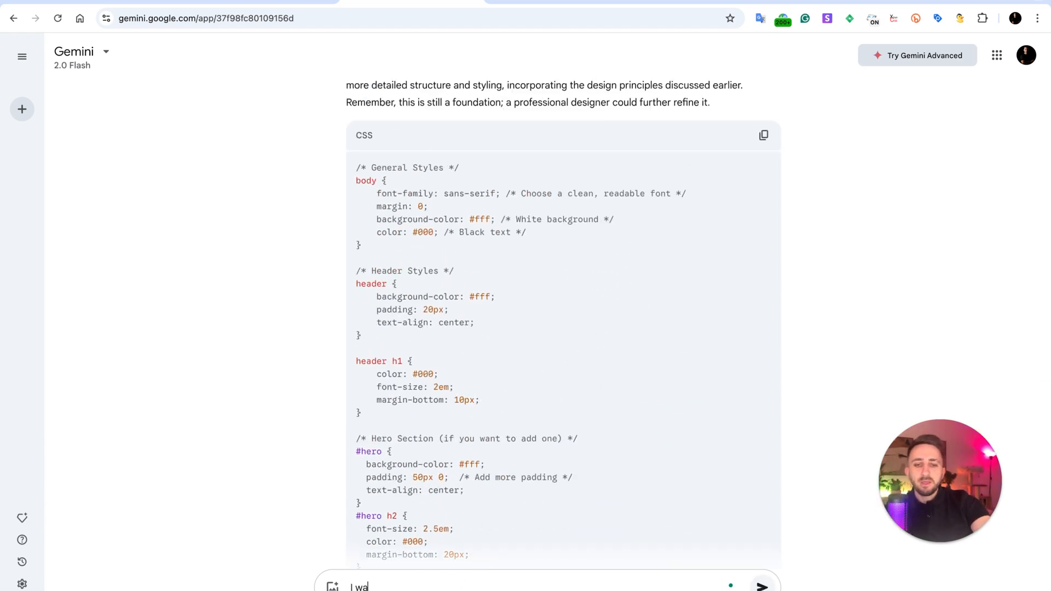
pyautogui.press('BackSpace')
pyautogui.press('BackSpace')
pyautogui.press('BackSpace')
pyautogui.press('BackSpace')
pyautogui.write('Cre')
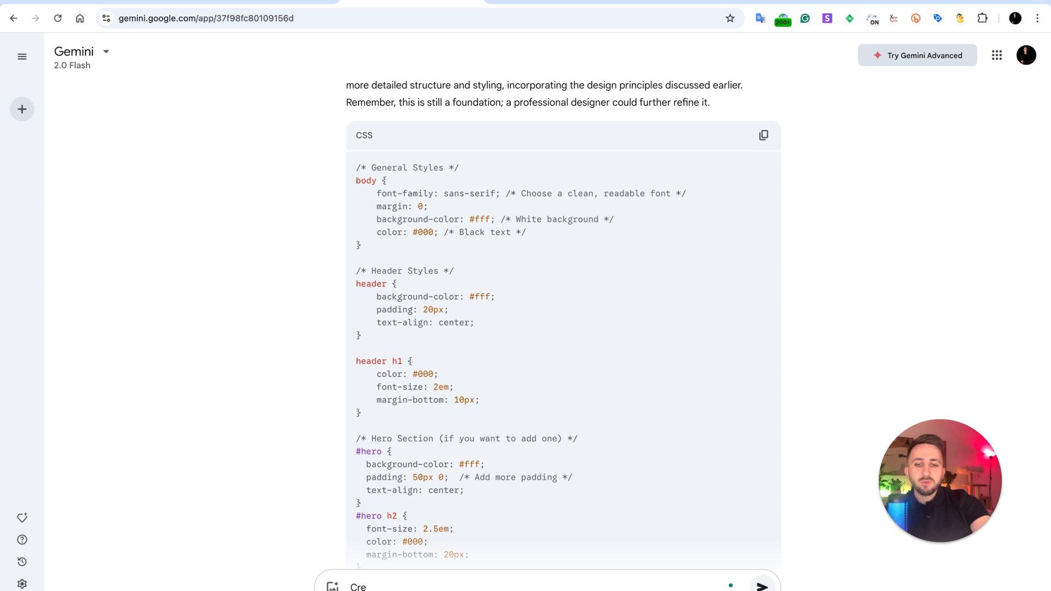
pyautogui.write('ate both ')
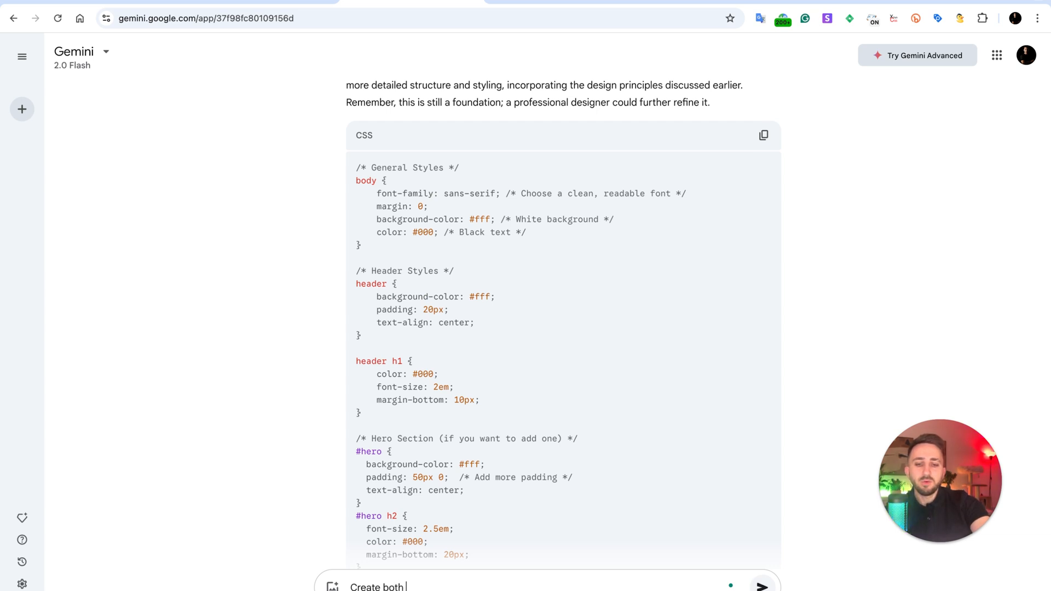
pyautogui.write('html and')
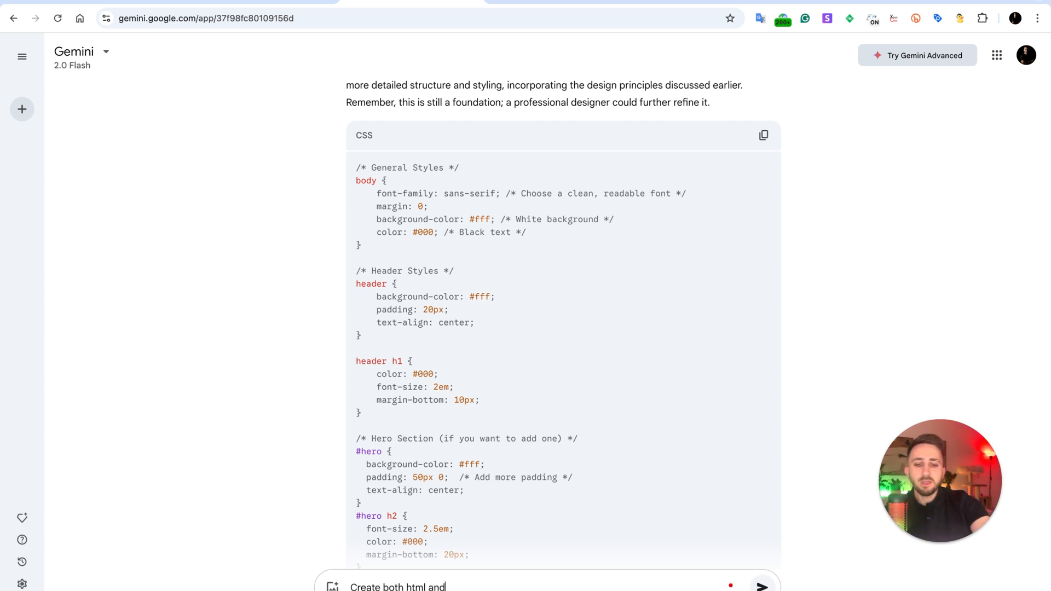
pyautogui.write(' css in on')
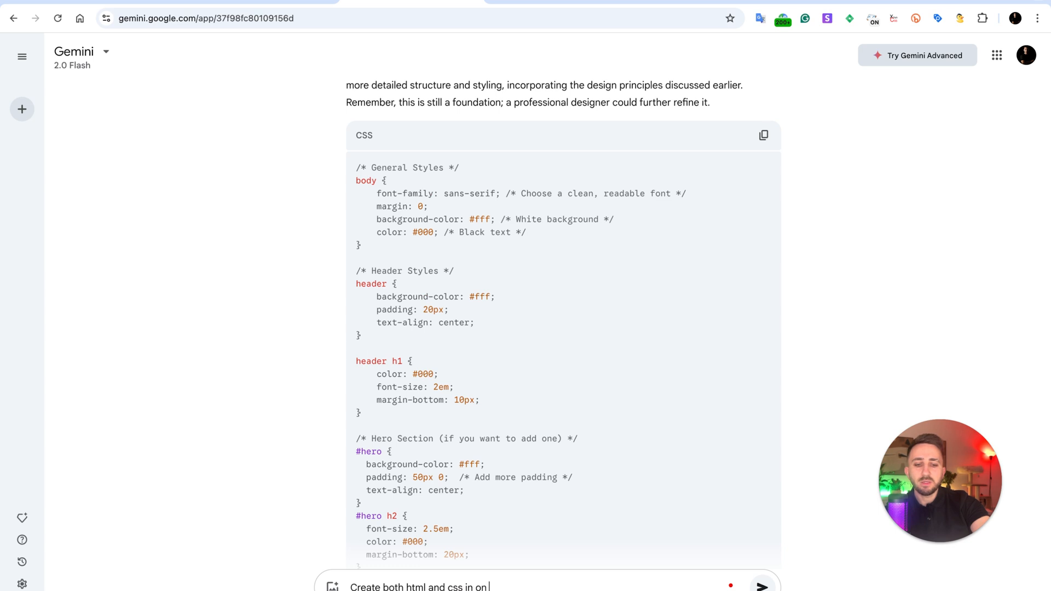
pyautogui.write('e file that I can')
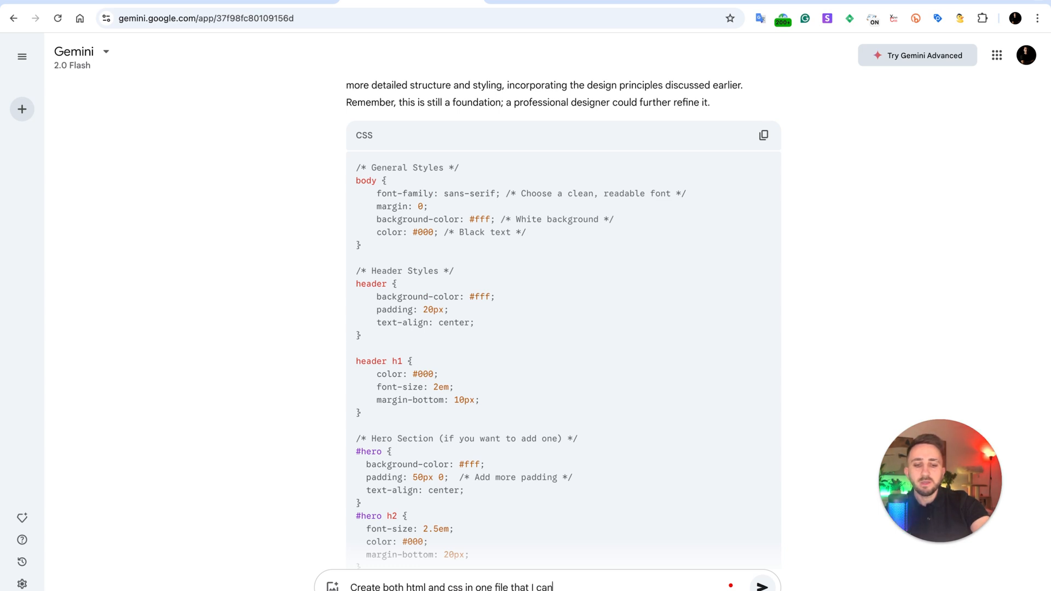
pyautogui.write(' simply copy and paste')
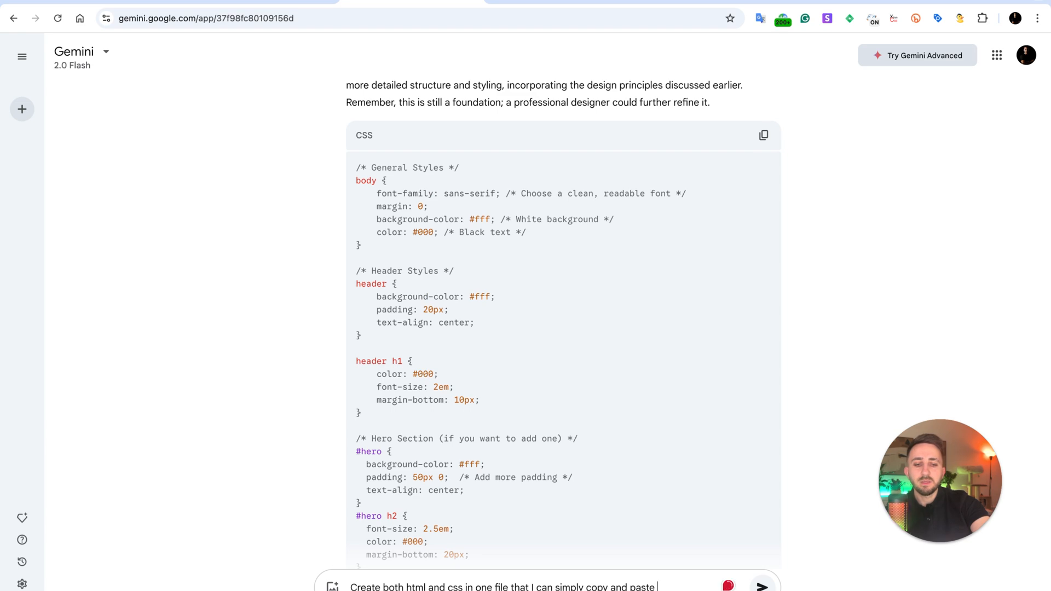
pyautogui.press('Return')
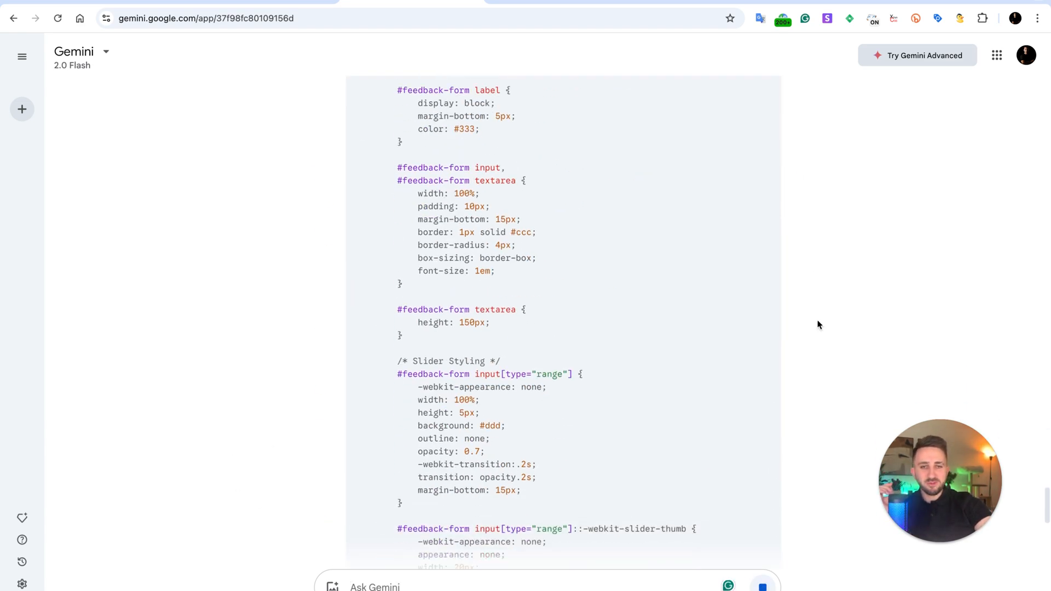
# Replace the entire contents of index.html in the code editor with Gemini's combined HTML and CSS code and save the file.
pyautogui.scroll(10, 816, 319)
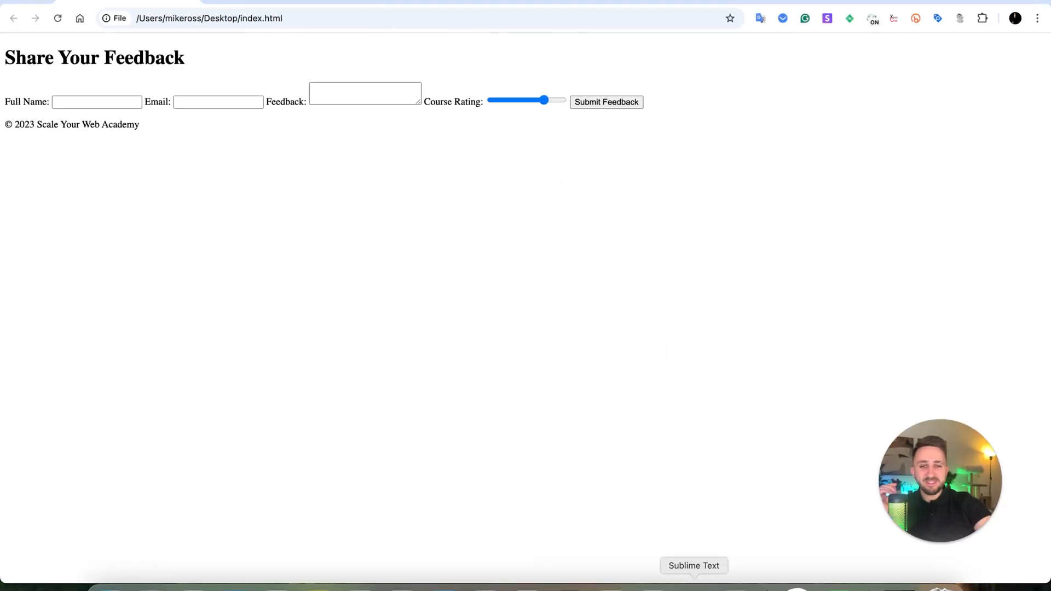
pyautogui.click(694, 587)
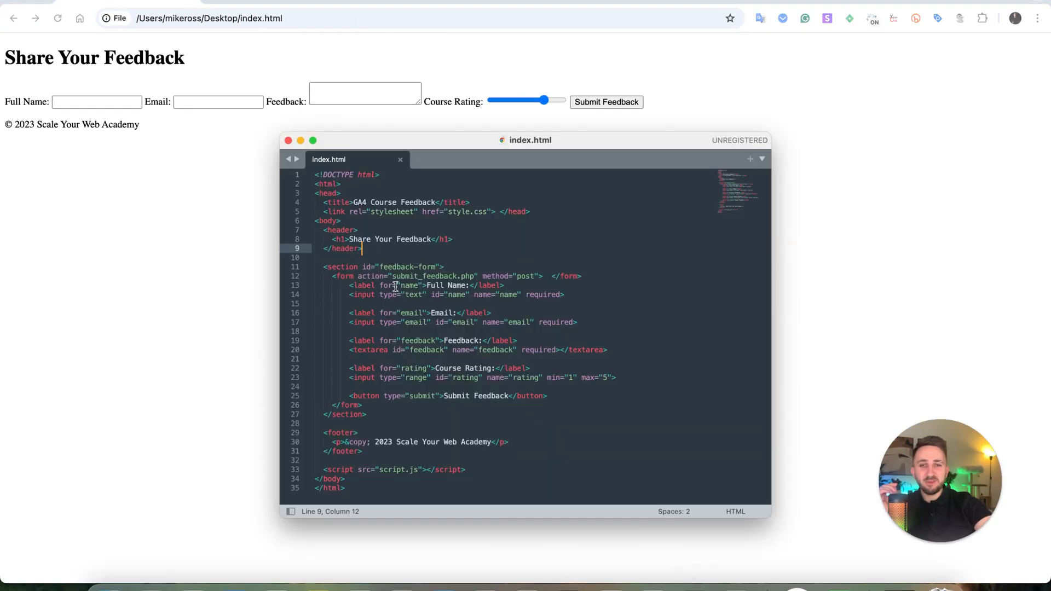
pyautogui.press('super+a')
pyautogui.press('super+v')
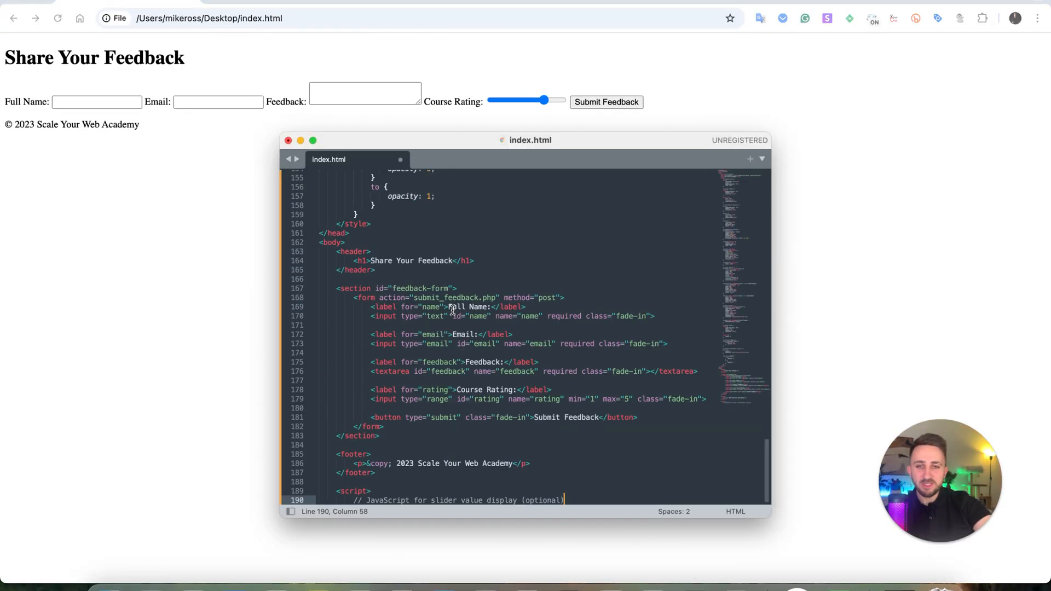
pyautogui.click(494, 270)
pyautogui.press('super+s')
# Reload the local index.html page in the browser to check its new styling, and close the code editor window.
pyautogui.click(60, 20)
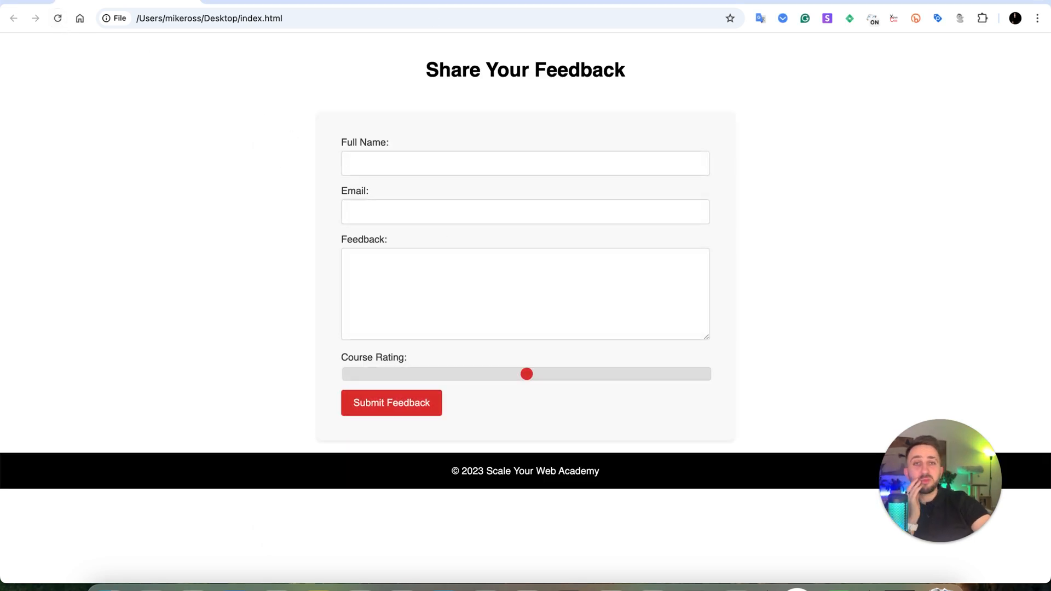
pyautogui.moveTo(422, 66); pyautogui.dragTo(390, 144)
pyautogui.scroll(-1, 808, 347)
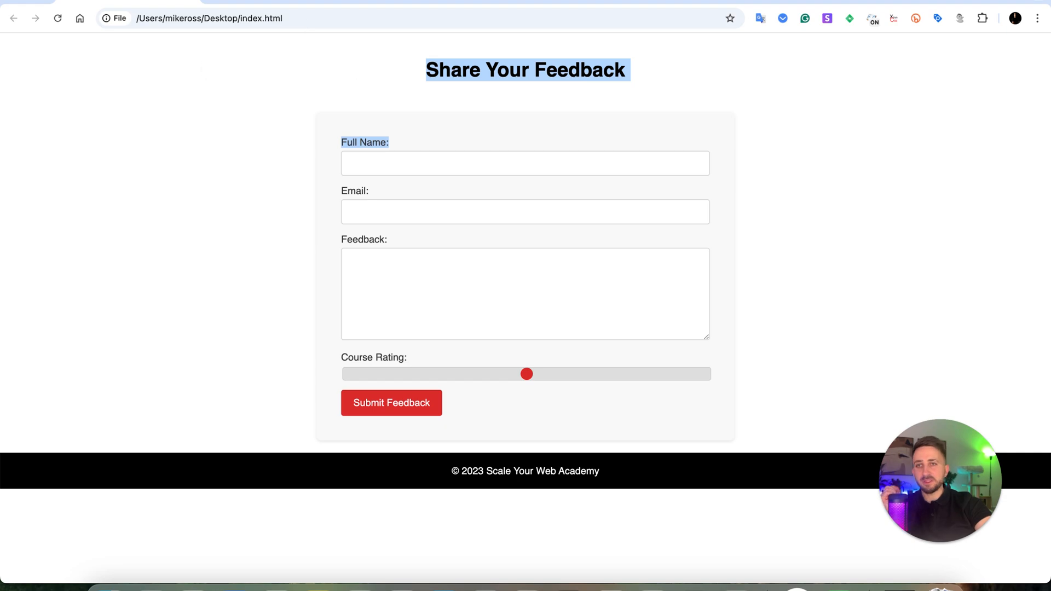
pyautogui.click(189, 1)
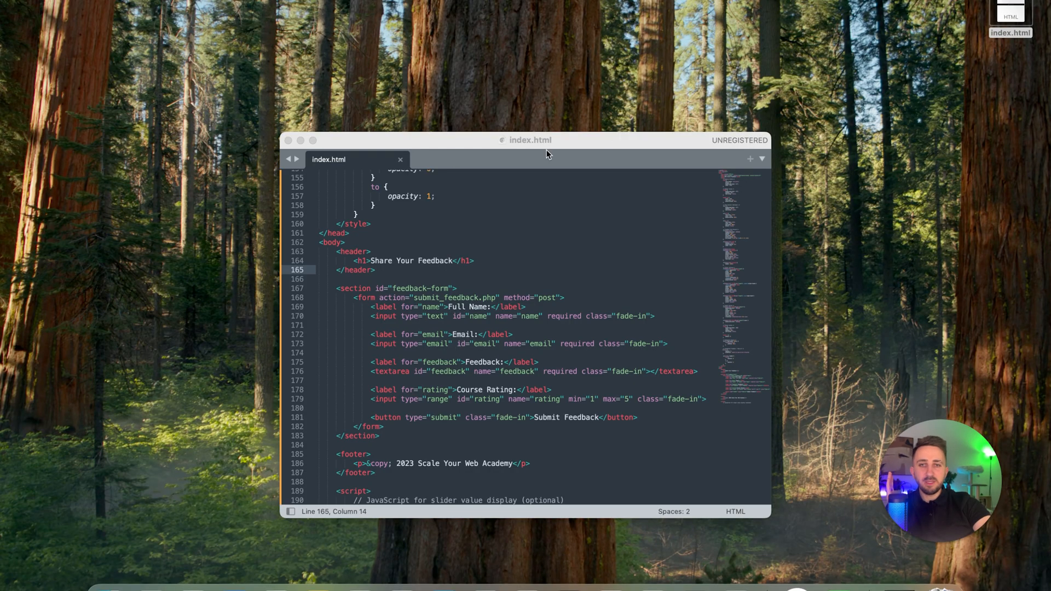
pyautogui.click(288, 141)
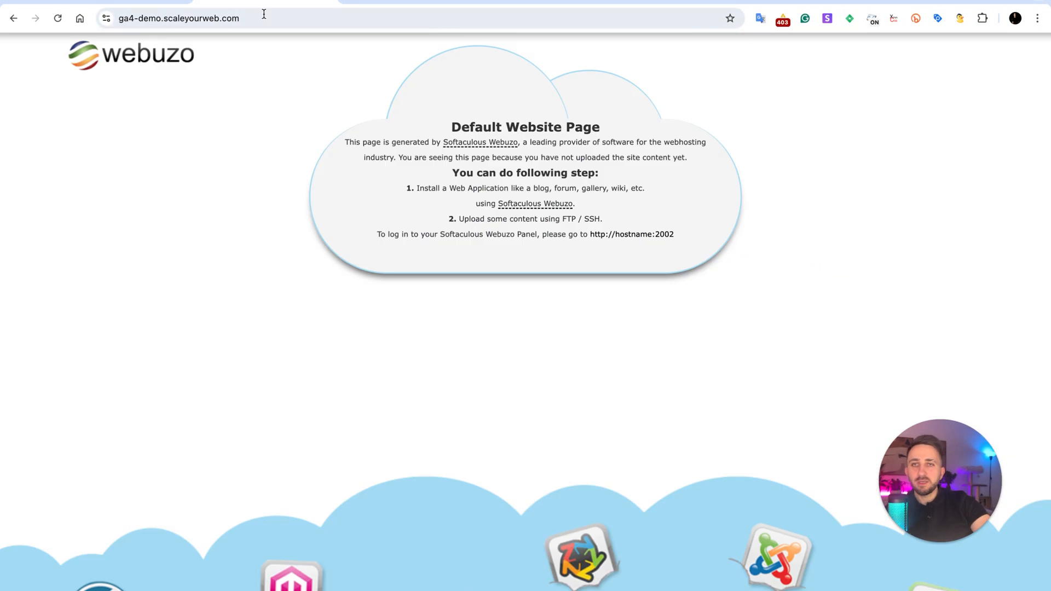
# Reload ga4-demo.scaleyourweb.com in the browser and enter a first name in the feedback form's Full Name field.
pyautogui.click(262, 18)
pyautogui.press('Return')
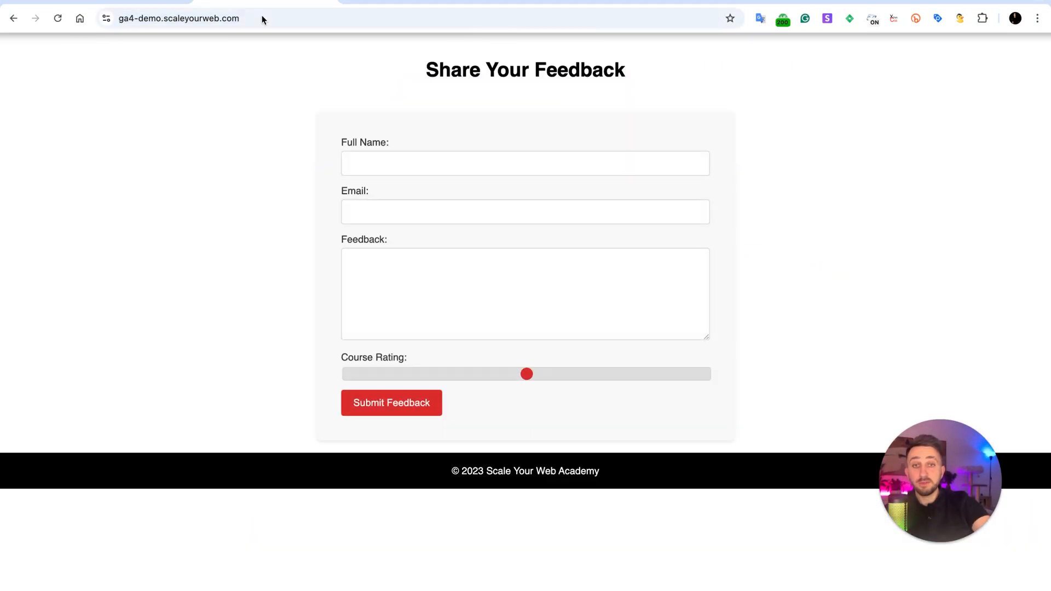
pyautogui.moveTo(526, 375)
pyautogui.mouseDown()
pyautogui.moveTo(539, 366)
pyautogui.moveTo(575, 377)
pyautogui.moveTo(539, 383)
pyautogui.mouseUp()
pyautogui.click(414, 144)
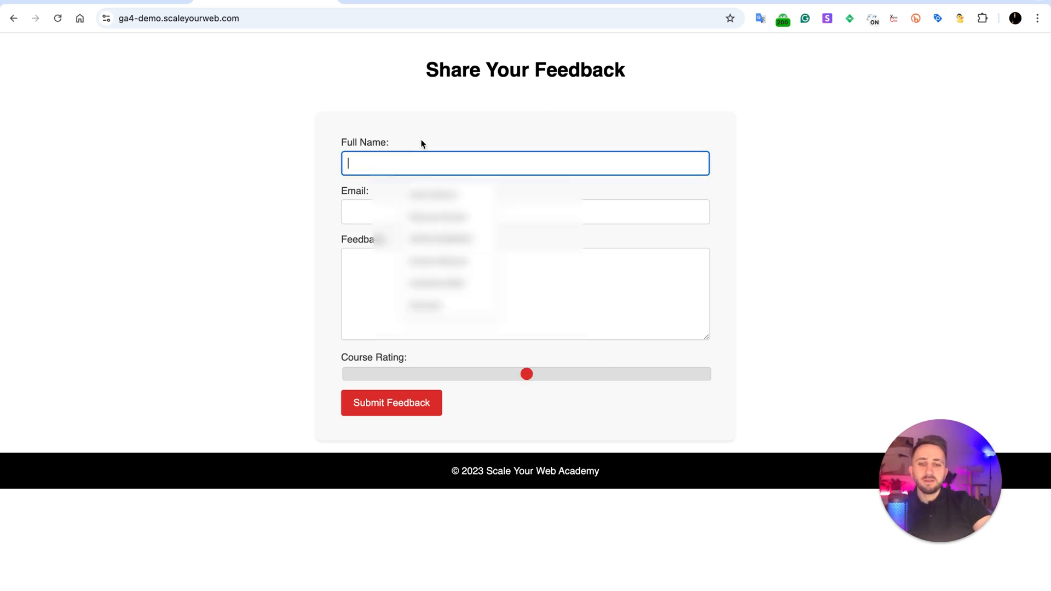
pyautogui.write('Denis')
pyautogui.click(239, 220)
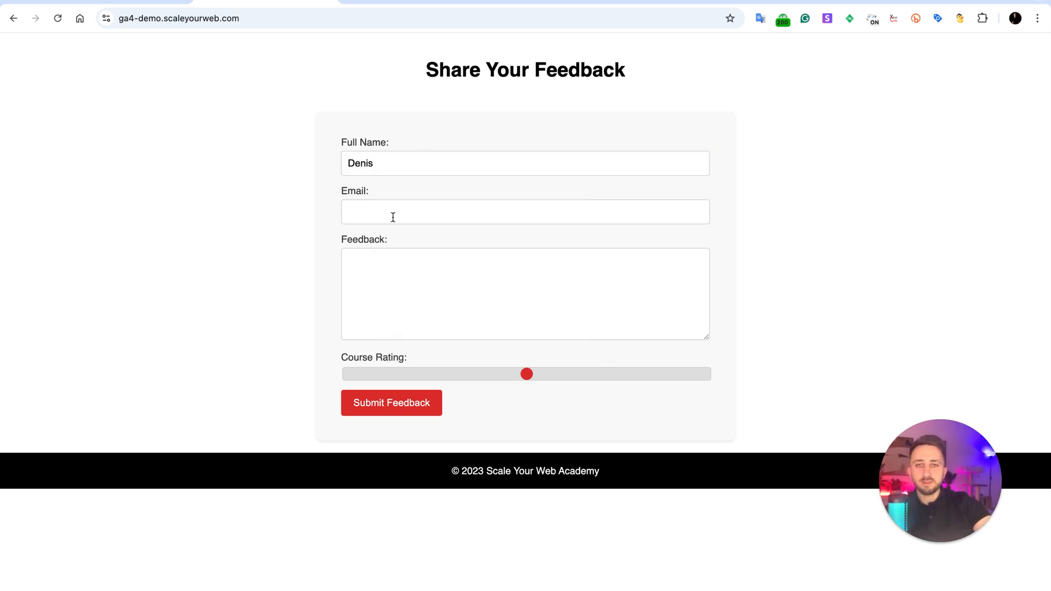
# Try to submit the feedback form with the email and feedback fields left empty.
pyautogui.click(383, 403)
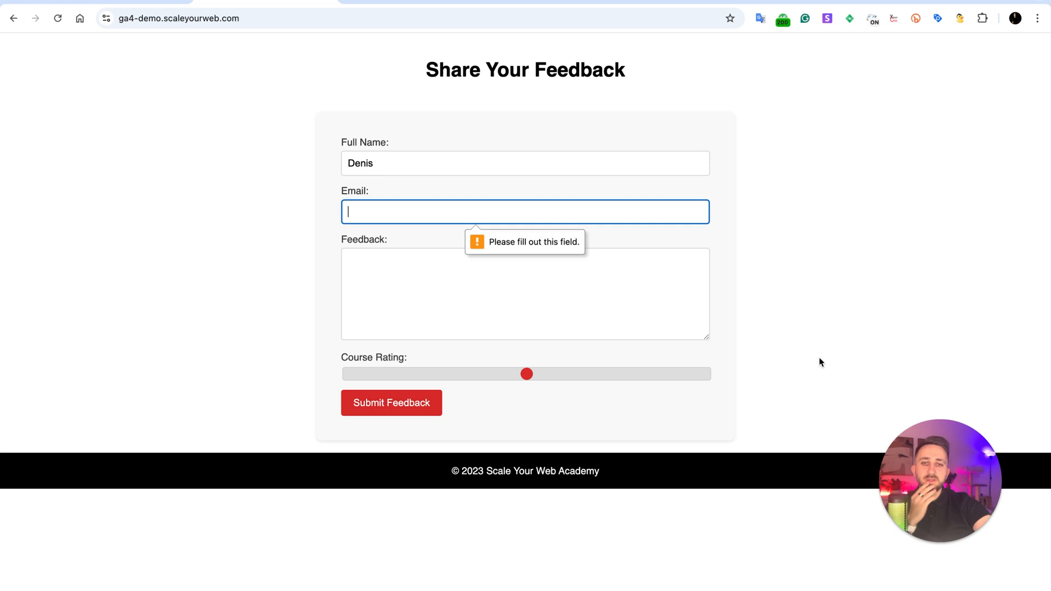
pyautogui.click(365, 401)
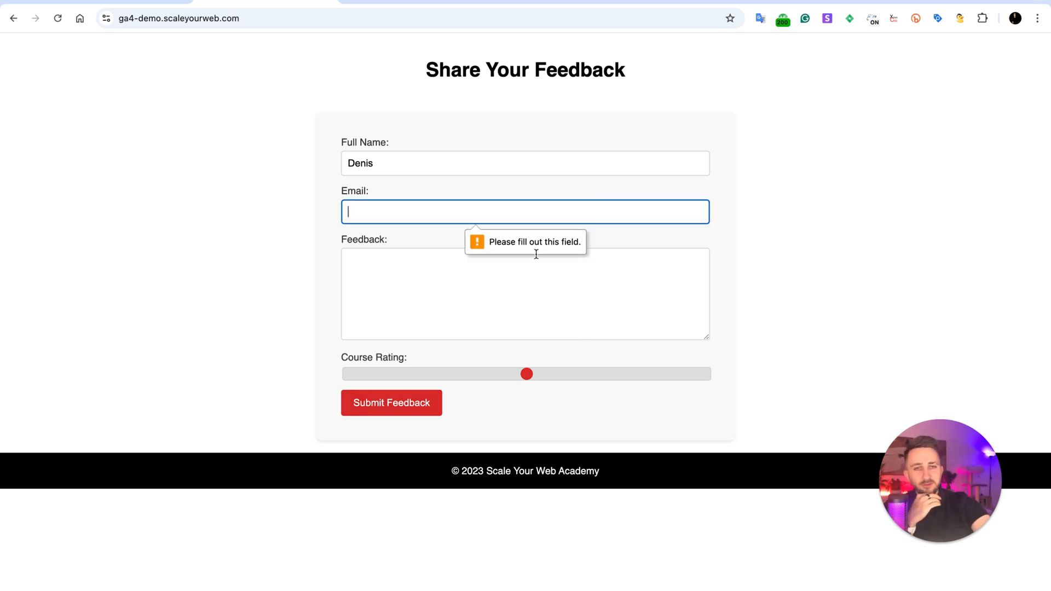
pyautogui.click(444, 268)
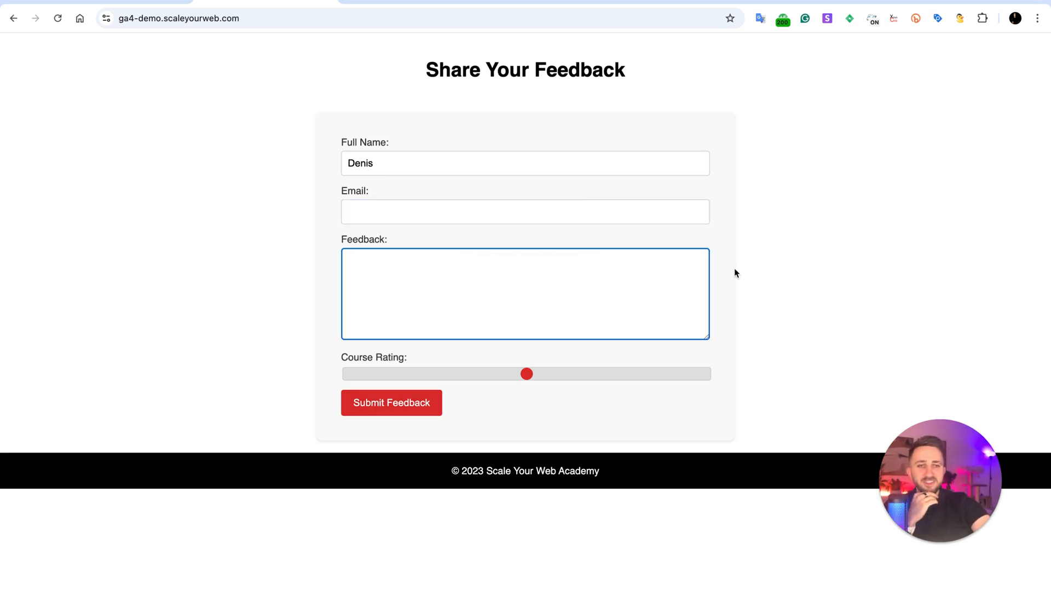
pyautogui.click(837, 237)
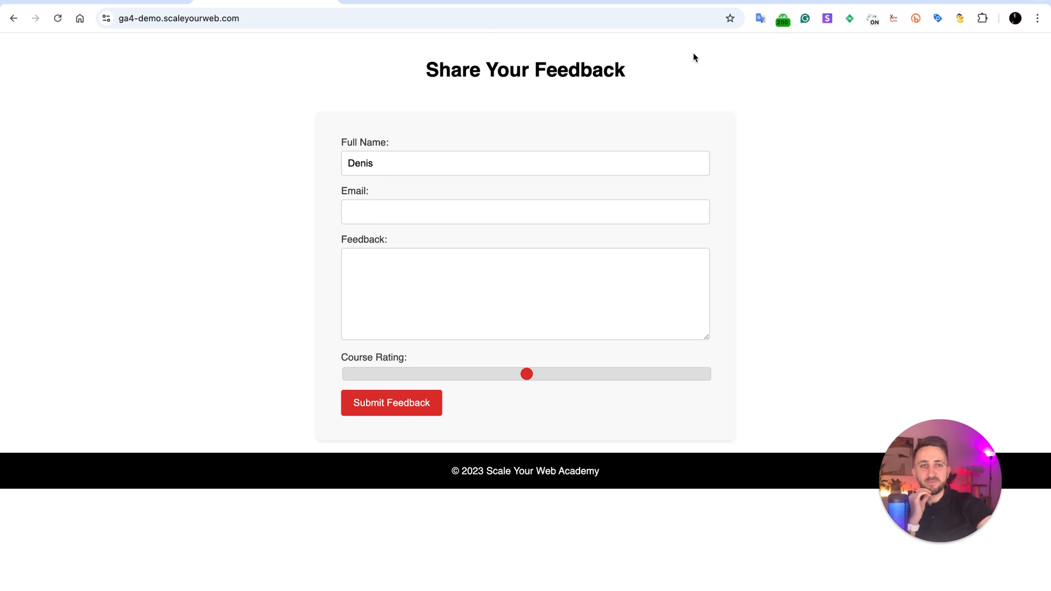
# View the page source of ga4-demo.scaleyourweb.com and search it for "ana", clearing the search text when done.
pyautogui.rightClick(784, 137)
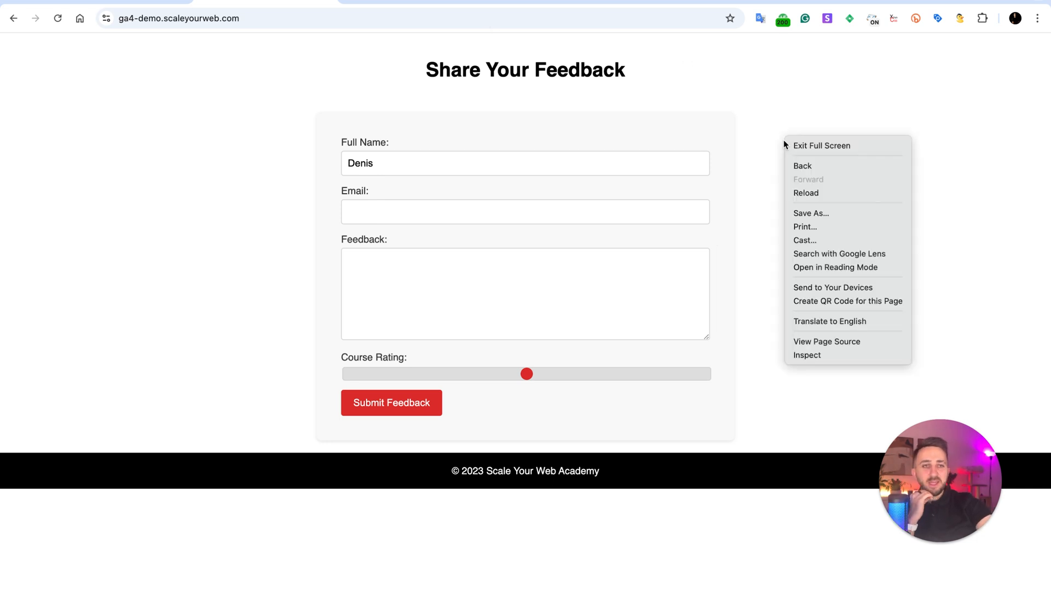
pyautogui.click(810, 342)
pyautogui.scroll(-7, 37, 50)
pyautogui.scroll(7, 38, 50)
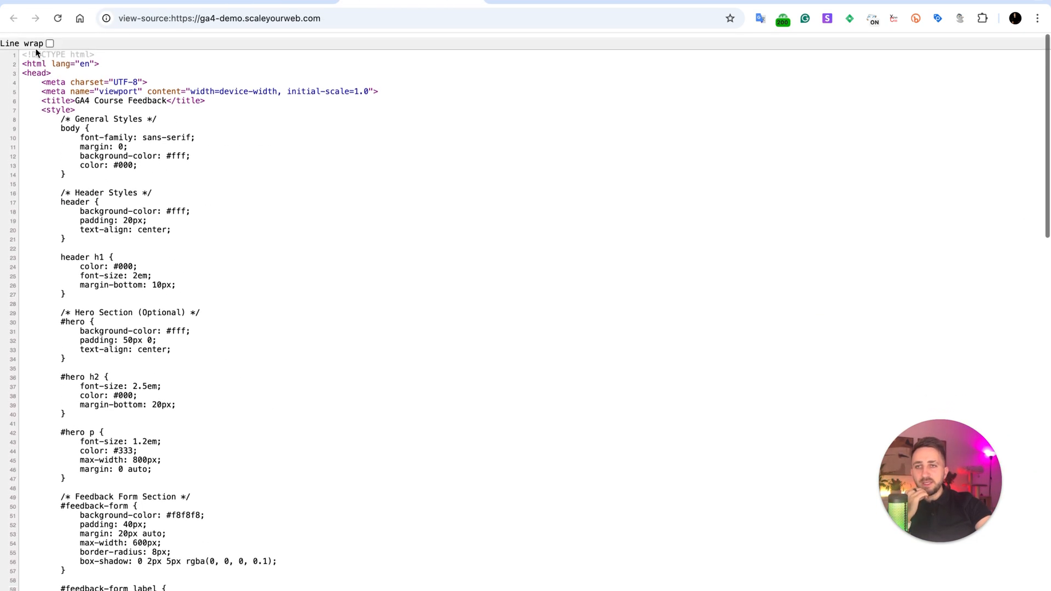
pyautogui.press('super+f')
pyautogui.write('ana')
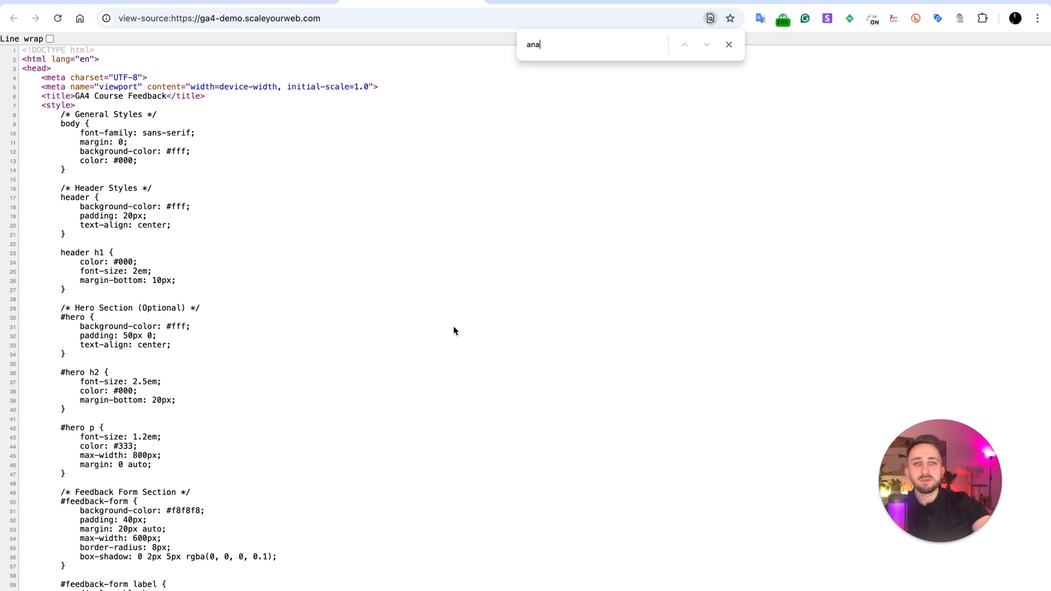
pyautogui.press('BackSpace')
pyautogui.press('BackSpace')
pyautogui.press('BackSpace')
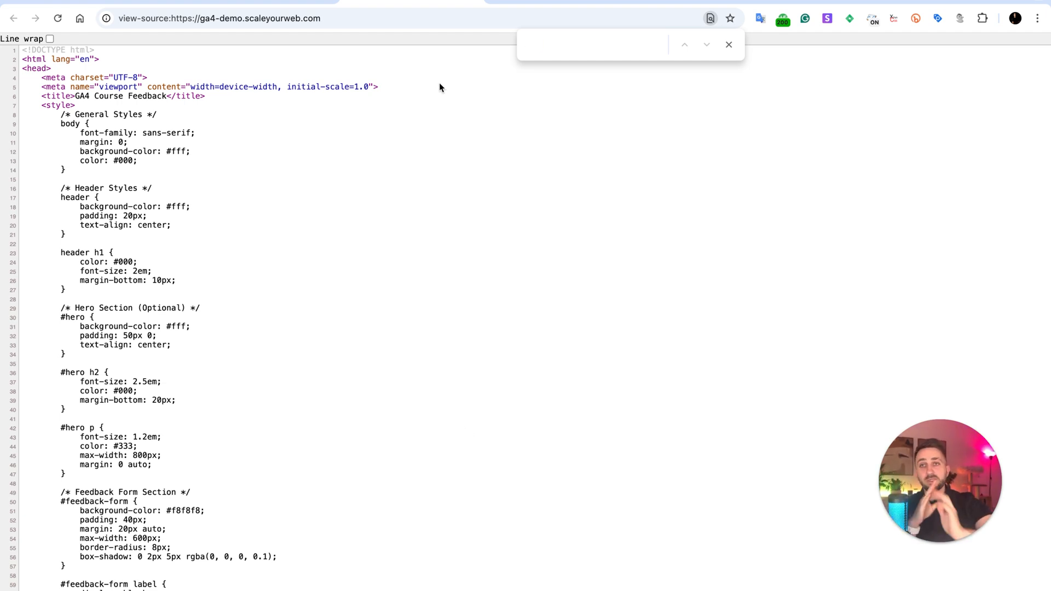
pyautogui.click(333, 21)
pyautogui.moveTo(196, 25); pyautogui.dragTo(175, 18)
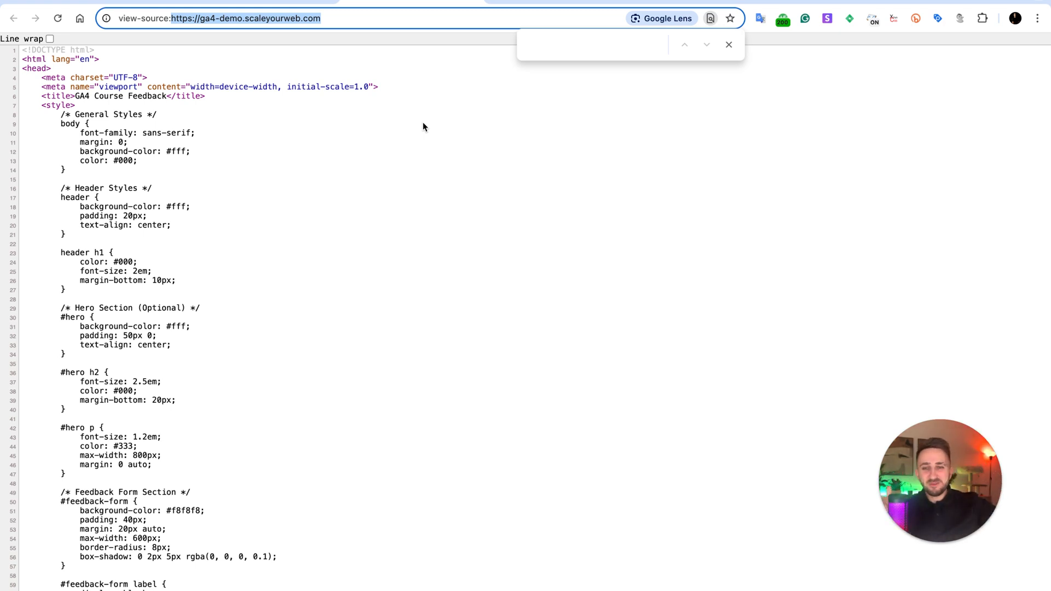
pyautogui.click(454, 146)
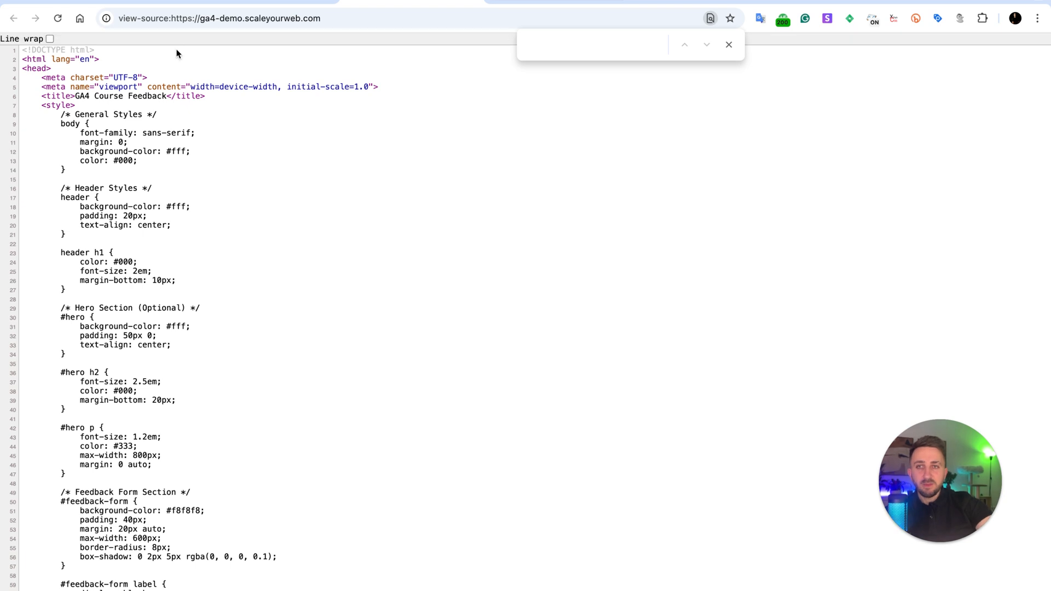
# Open Google Analytics in a new browser tab and switch to the Google account that holds the ScaleYourWeb property.
pyautogui.click(252, 2)
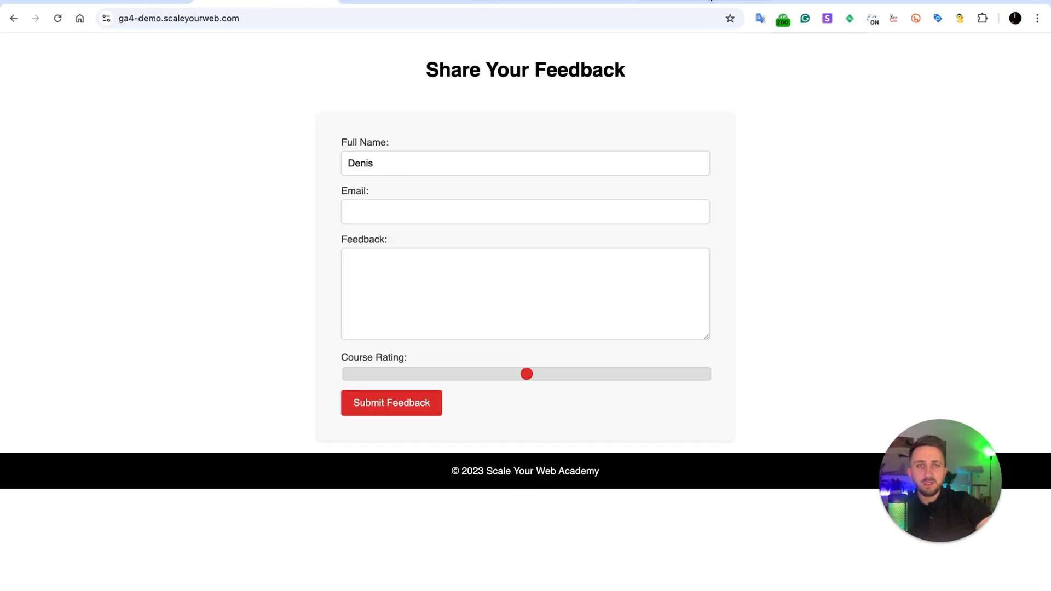
pyautogui.press('super+t')
pyautogui.write('ana')
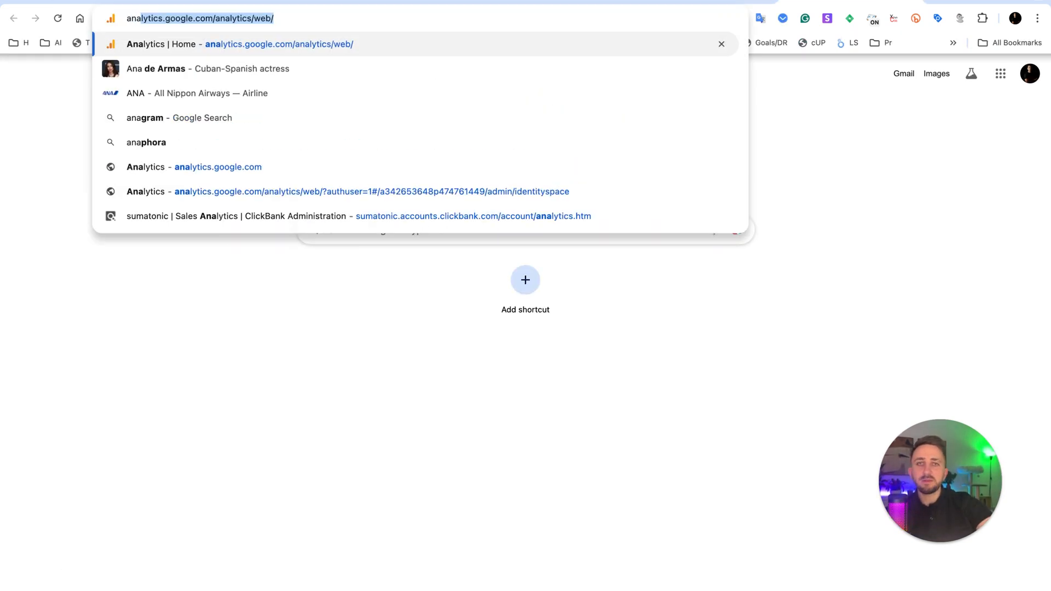
pyautogui.press('Return')
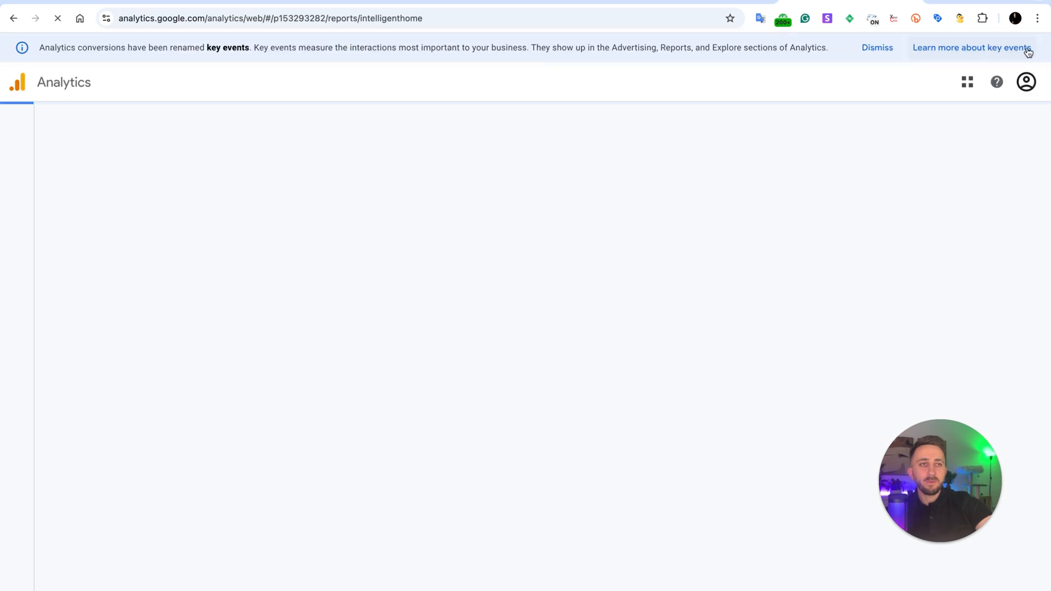
pyautogui.click(1026, 80)
pyautogui.click(875, 231)
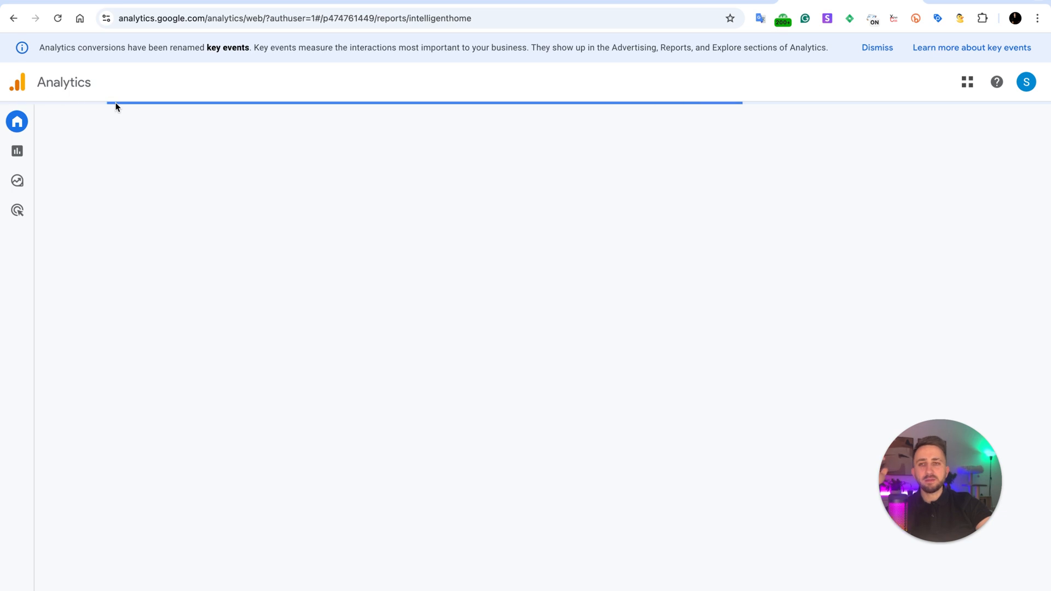
# Review the list of Analytics accounts and properties, and open the Admin settings of the ScaleYourWeb property.
pyautogui.click(131, 91)
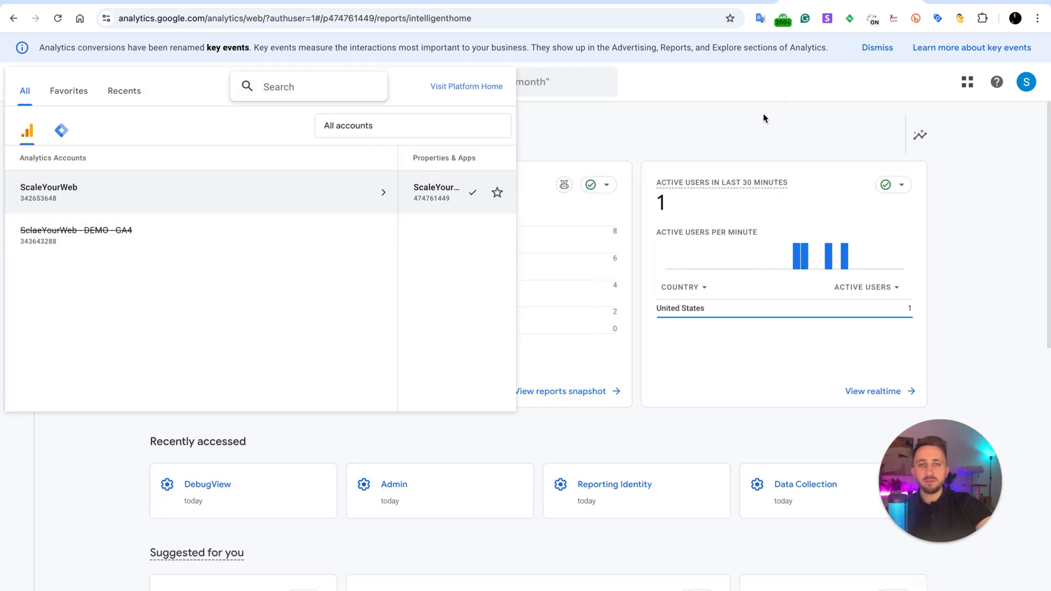
pyautogui.click(746, 147)
pyautogui.click(17, 588)
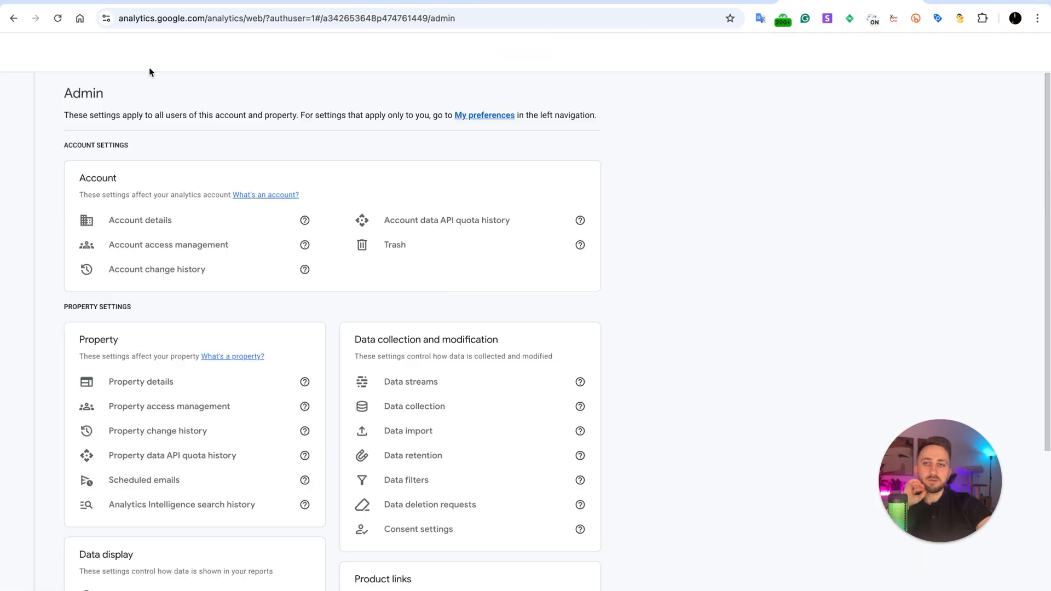
# Open the form for creating a new Analytics account, and open Google Analytics in a new Incognito window.
pyautogui.click(102, 120)
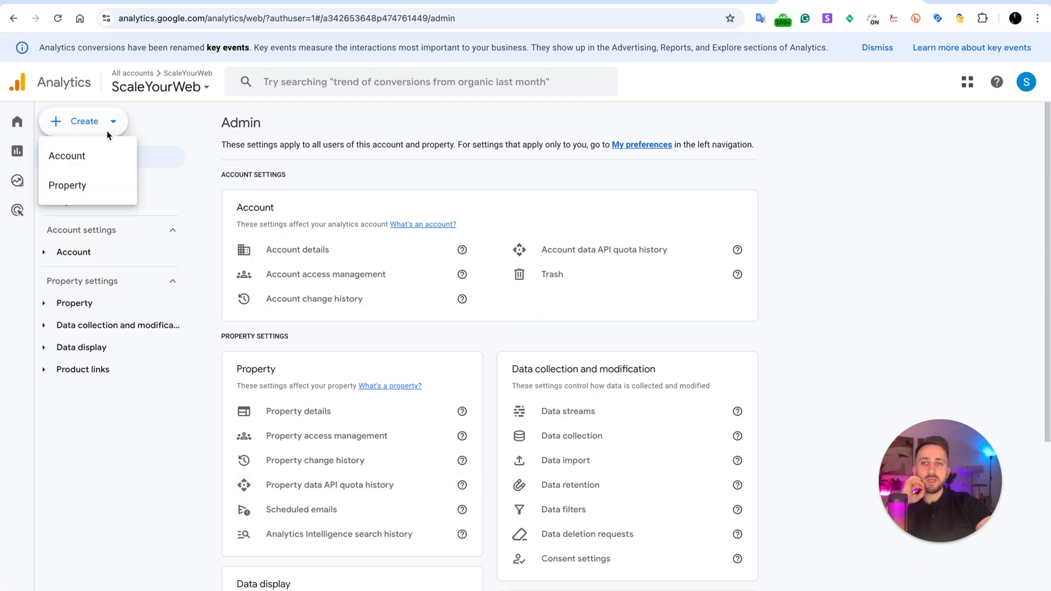
pyautogui.click(66, 158)
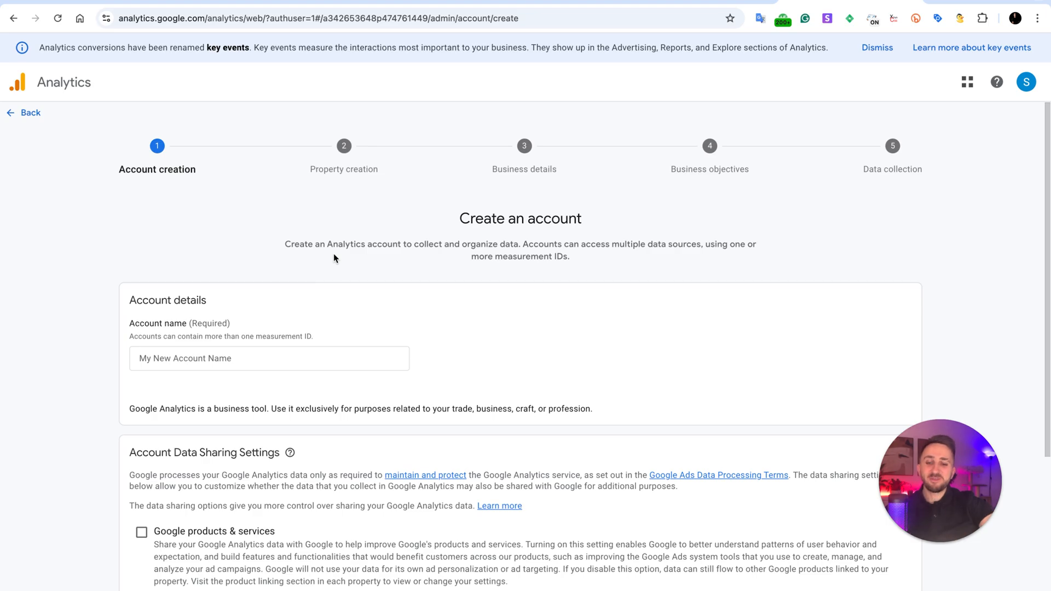
pyautogui.press('super+shift+n')
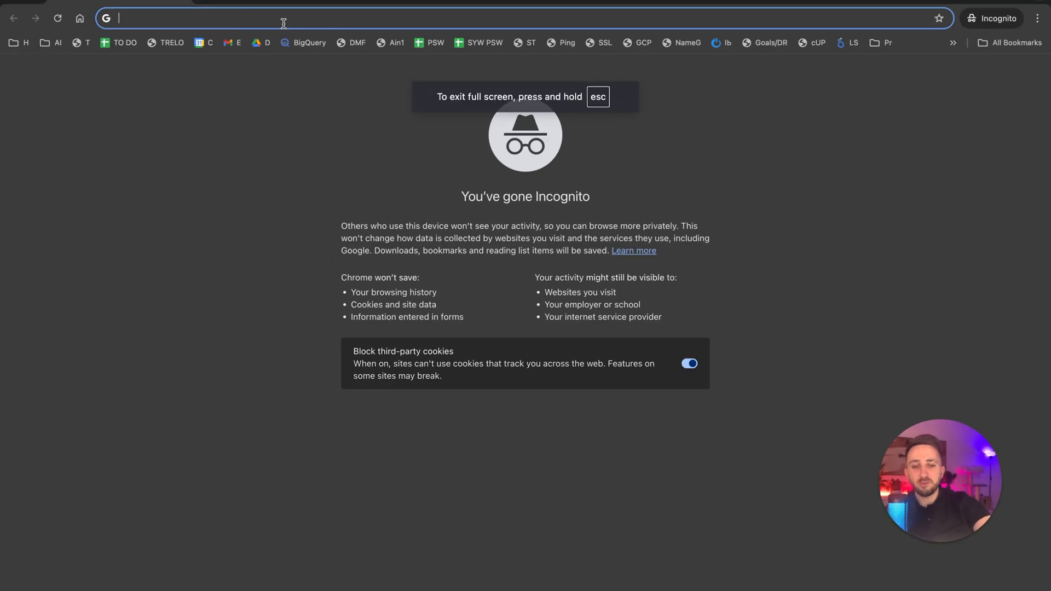
pyautogui.write('ana')
pyautogui.press('Return')
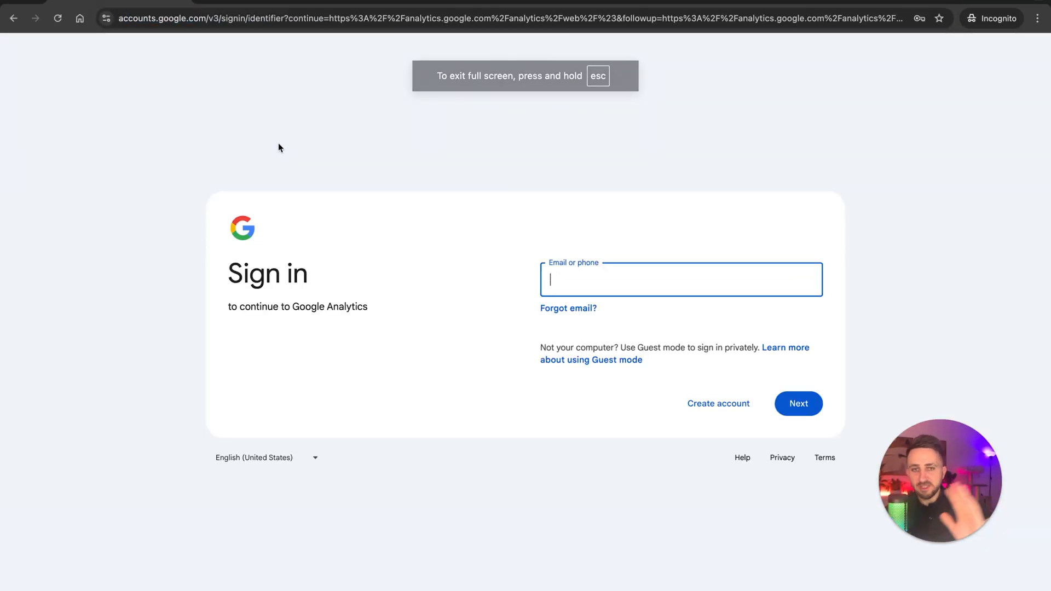
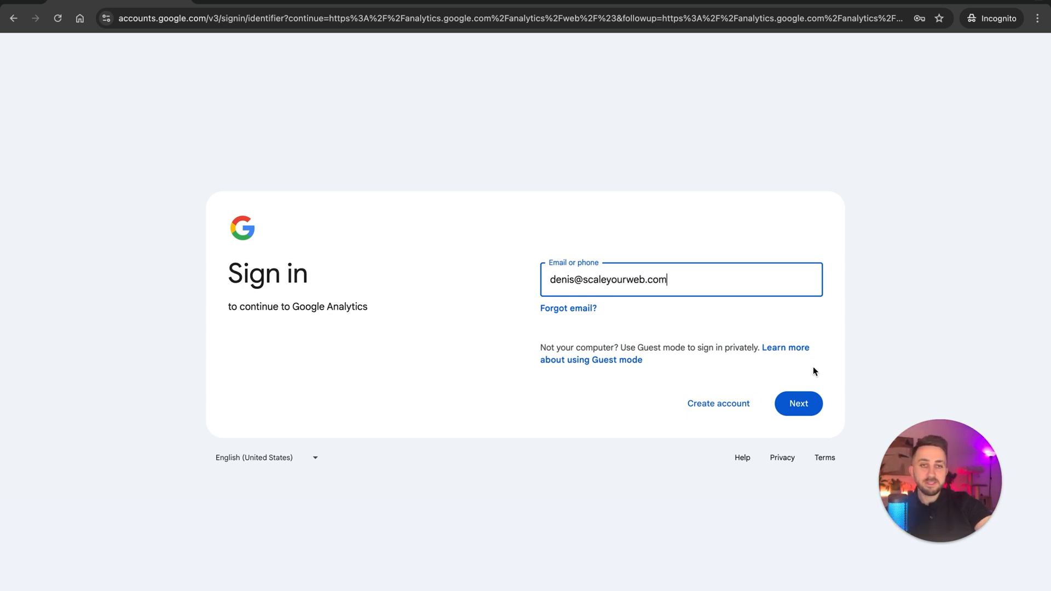
# Sign in to Google Analytics by entering the Google account's email address and the account password.
pyautogui.click(811, 406)
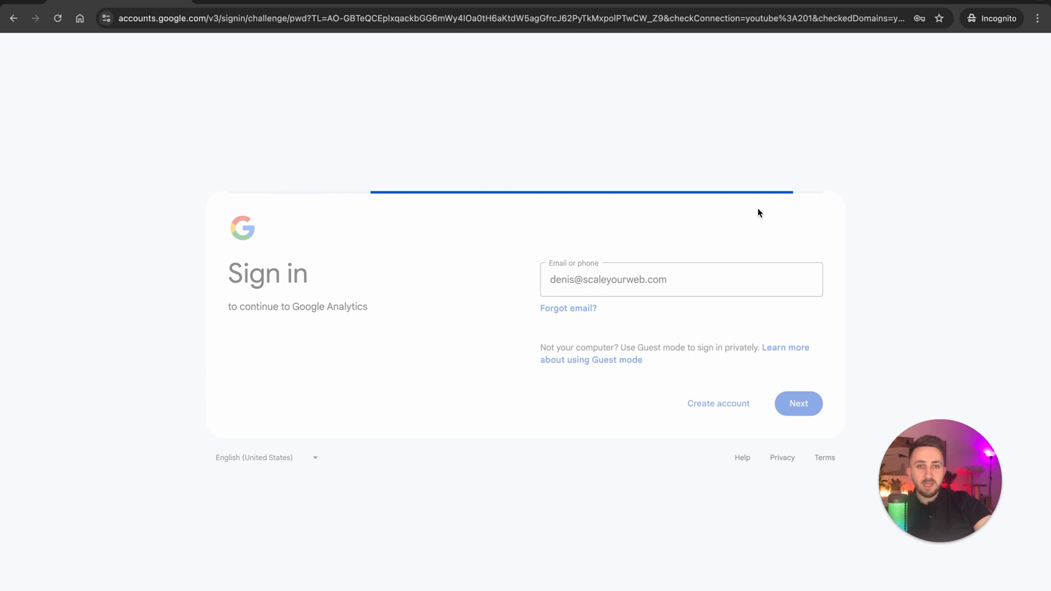
pyautogui.click(612, 310)
pyautogui.write('••')
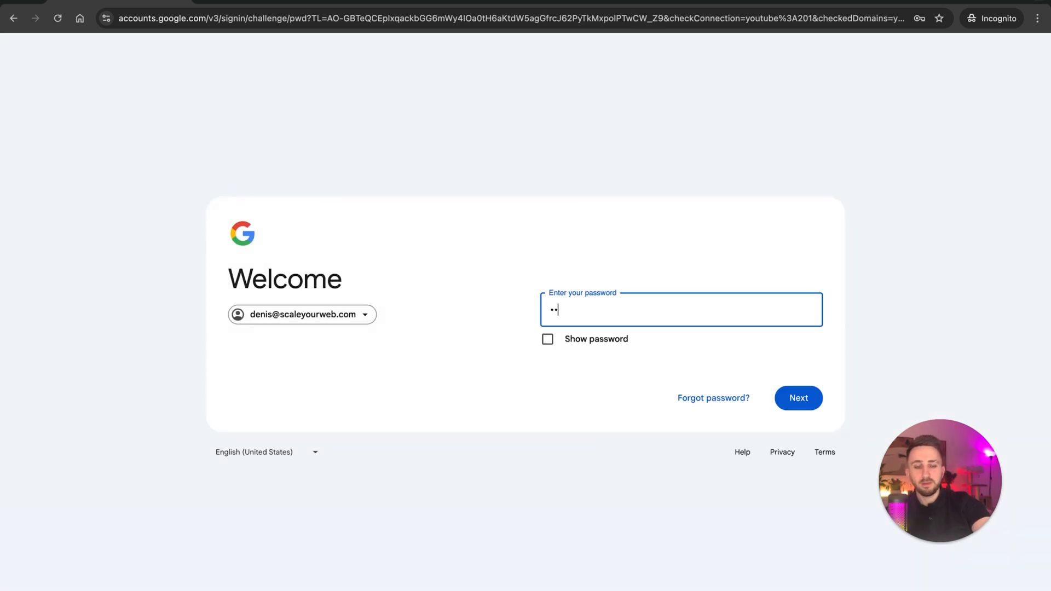
pyautogui.write('•••••••••')
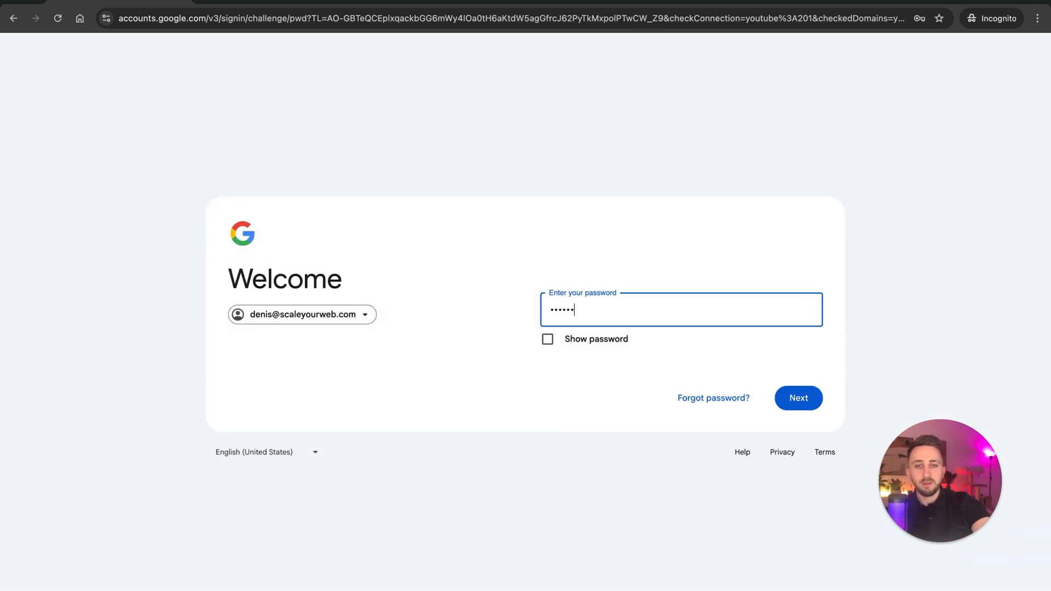
pyautogui.write('••')
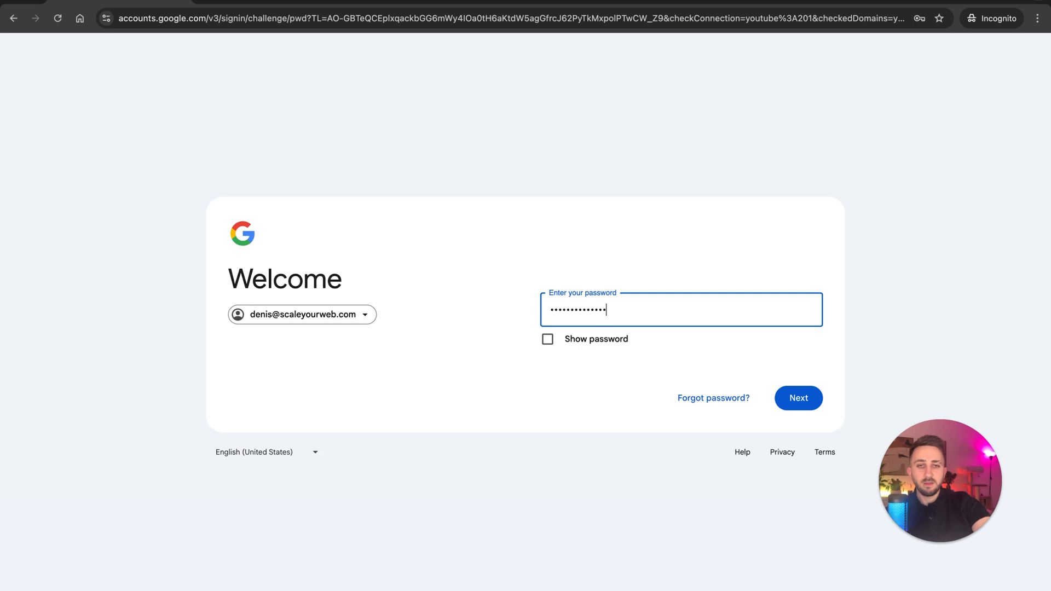
pyautogui.press('Return')
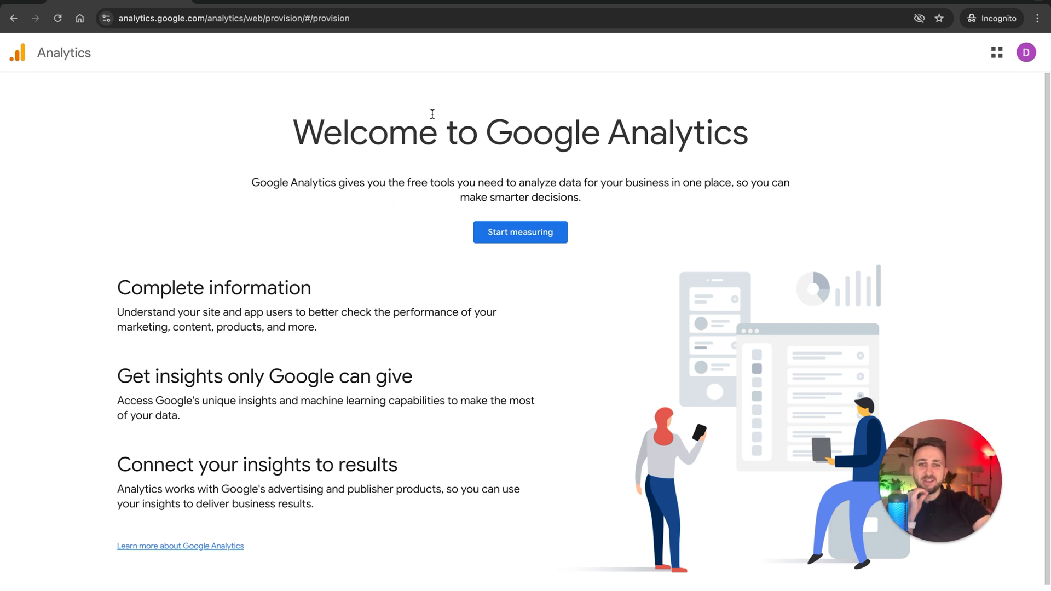
# Start measuring with a new Analytics account and enter ScaleYourWeb as the account name.
pyautogui.click(531, 241)
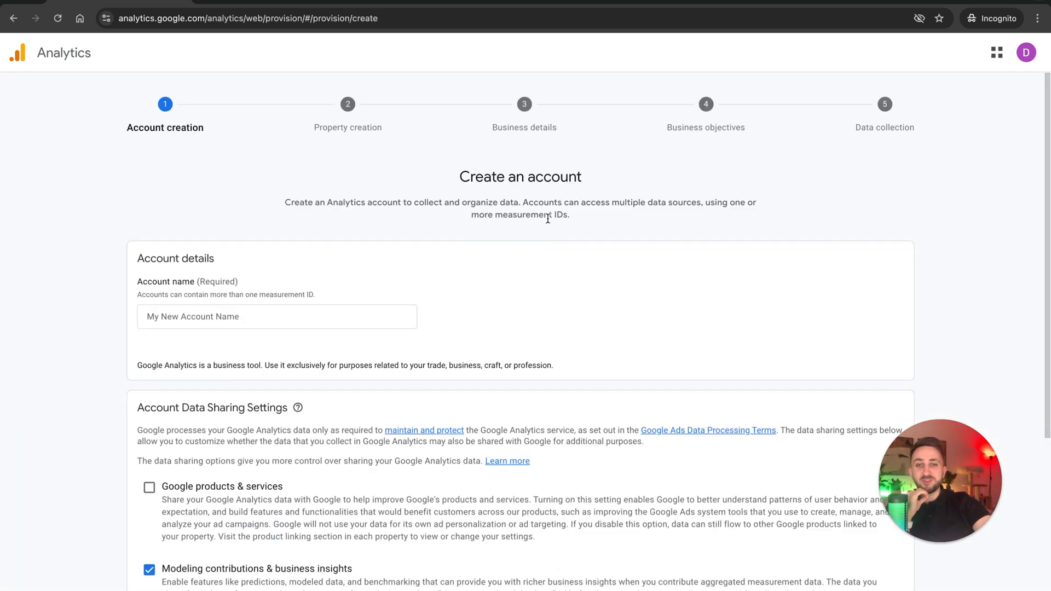
pyautogui.click(245, 316)
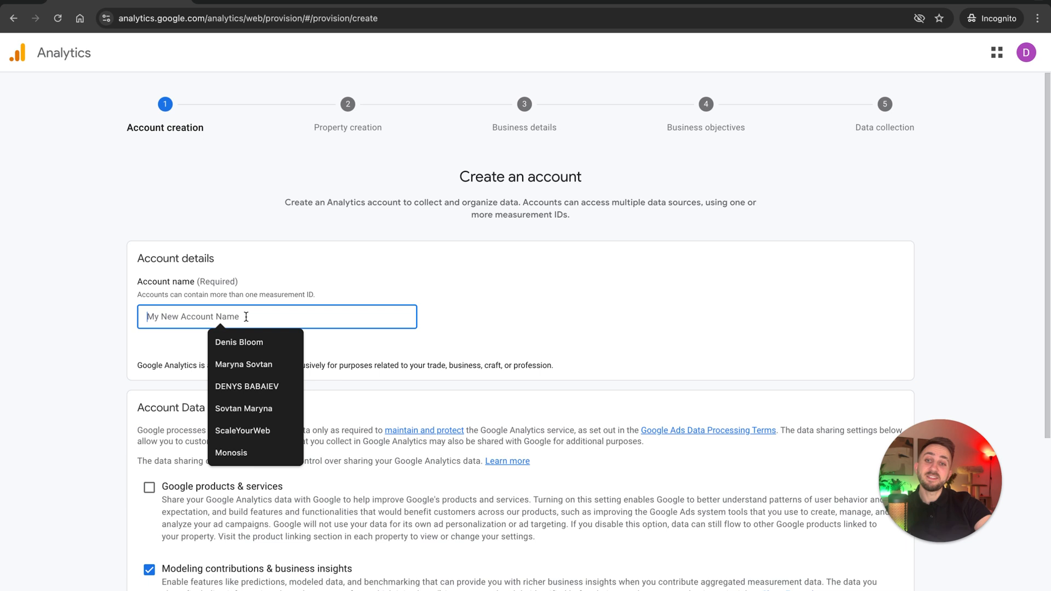
pyautogui.click(287, 302)
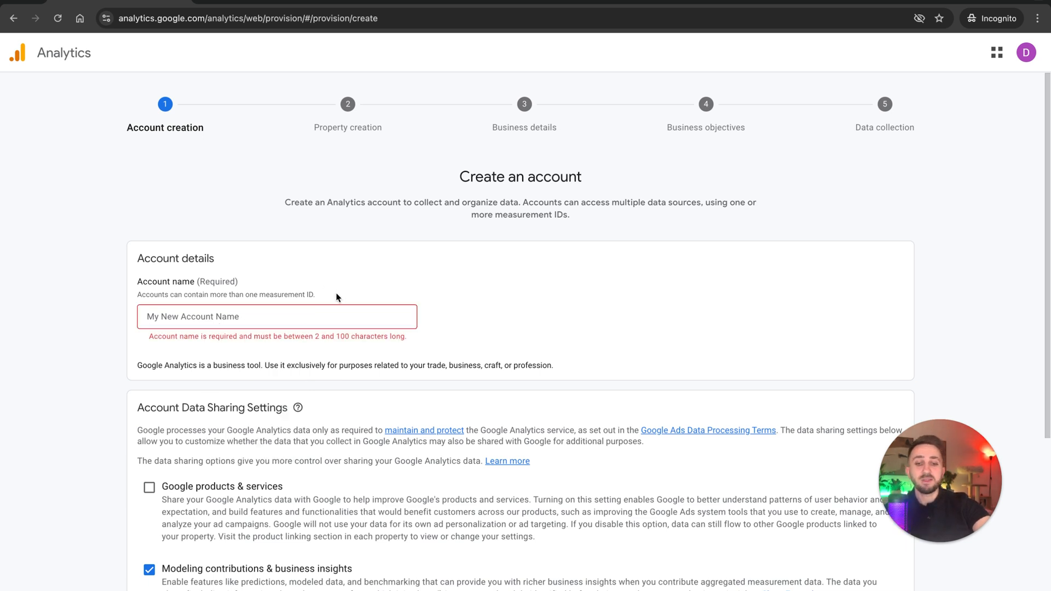
pyautogui.click(342, 315)
pyautogui.write('ScaleYourWeb')
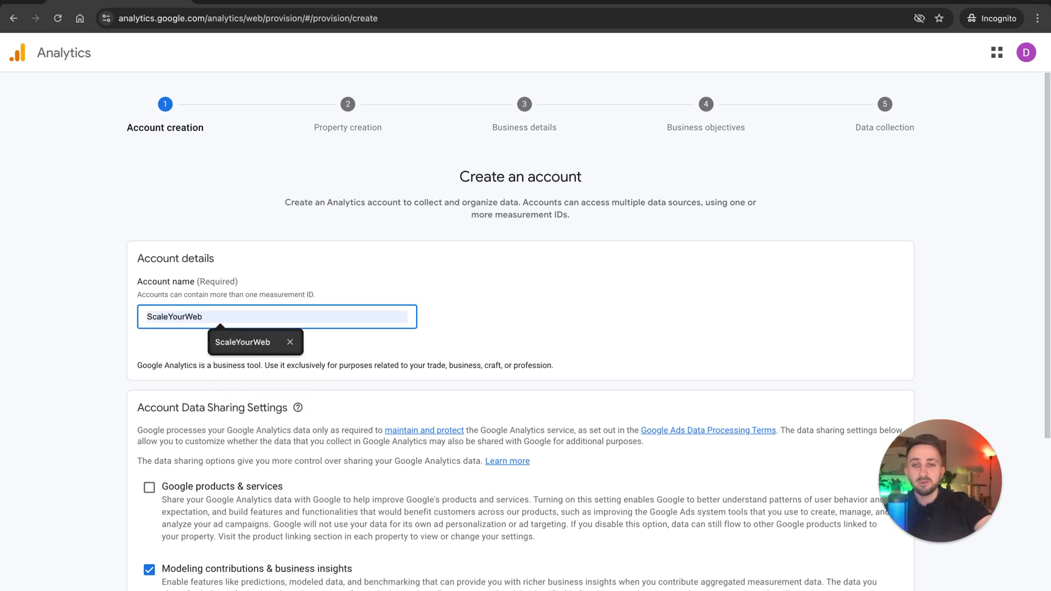
pyautogui.click(284, 350)
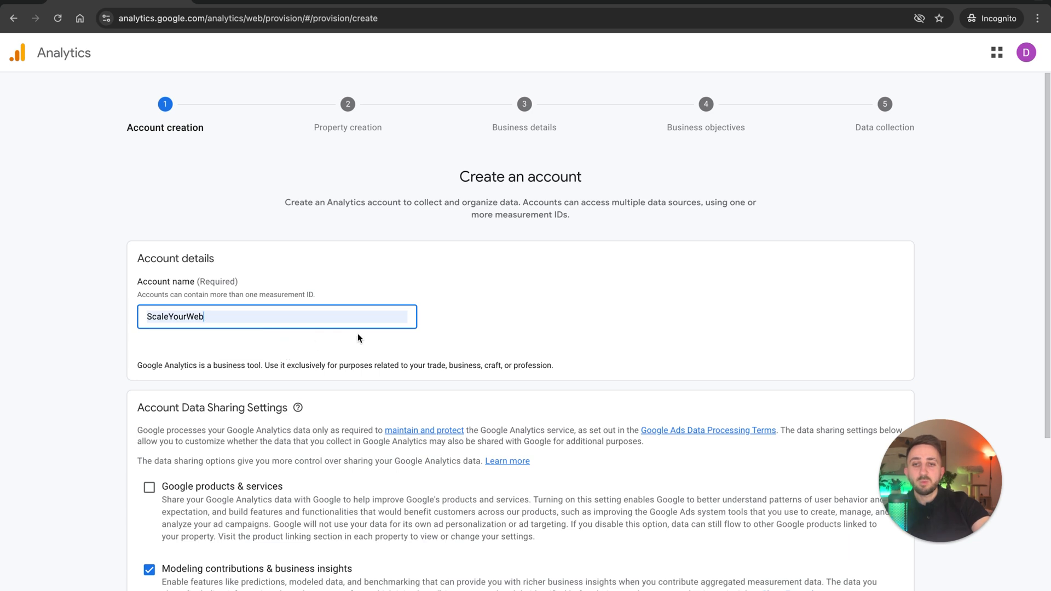
pyautogui.write('Lesson 1')
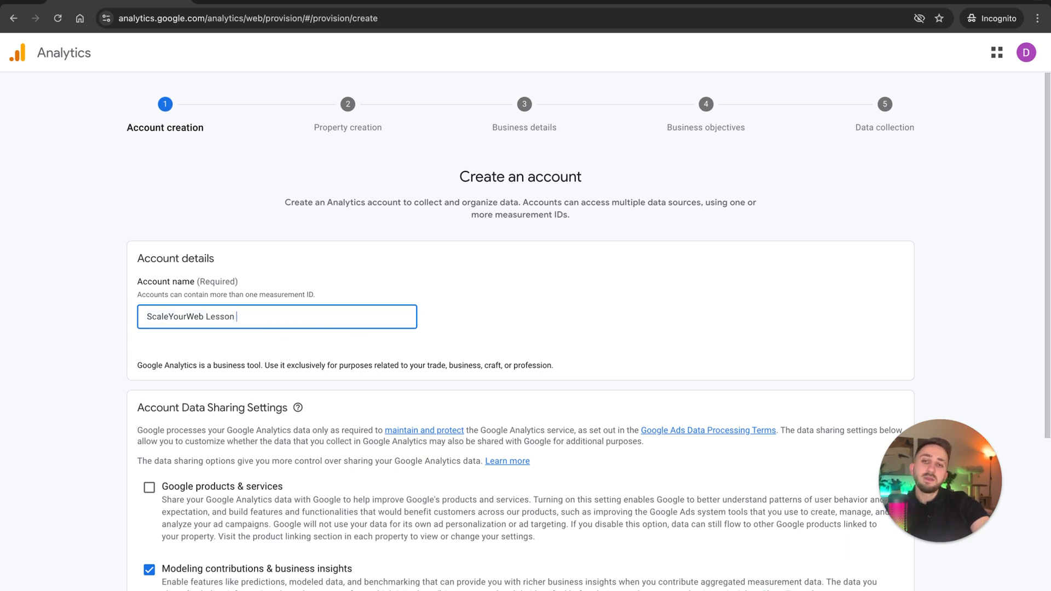
pyautogui.press('BackSpace')
pyautogui.press('BackSpace')
pyautogui.press('BackSpace')
pyautogui.press('BackSpace')
pyautogui.press('BackSpace')
pyautogui.press('BackSpace')
pyautogui.press('BackSpace')
pyautogui.press('BackSpace')
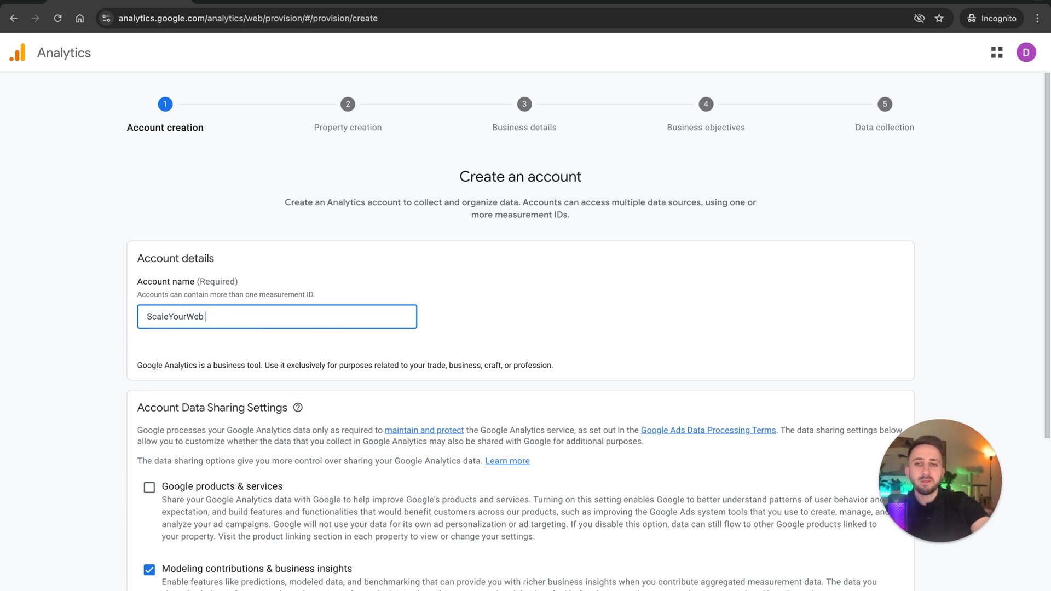
# Extend the account name to "ScaleYourWeb GA4: Course 1".
pyautogui.write('GA4 =')
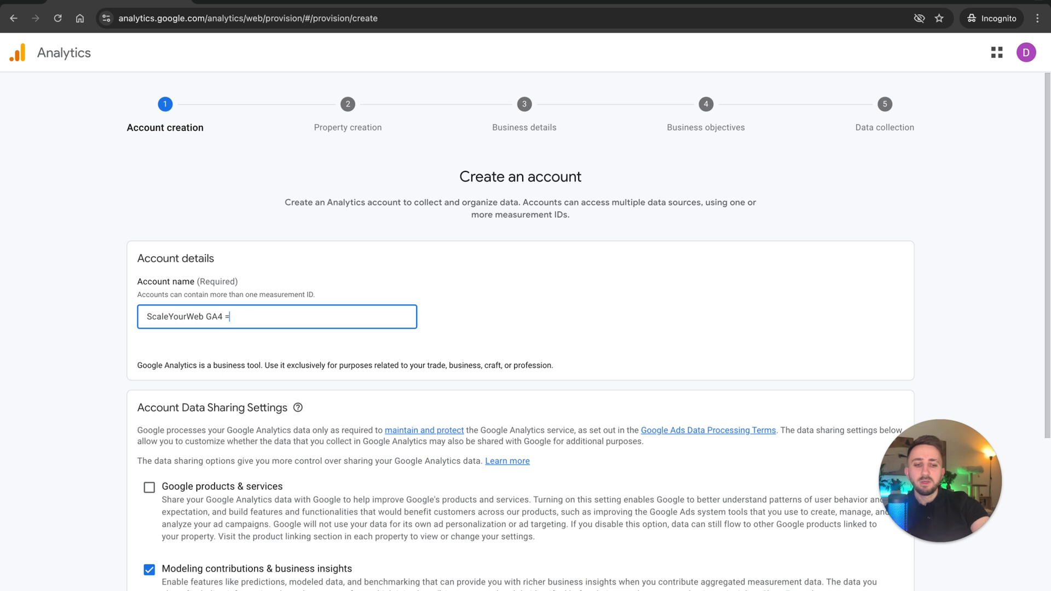
pyautogui.write('1')
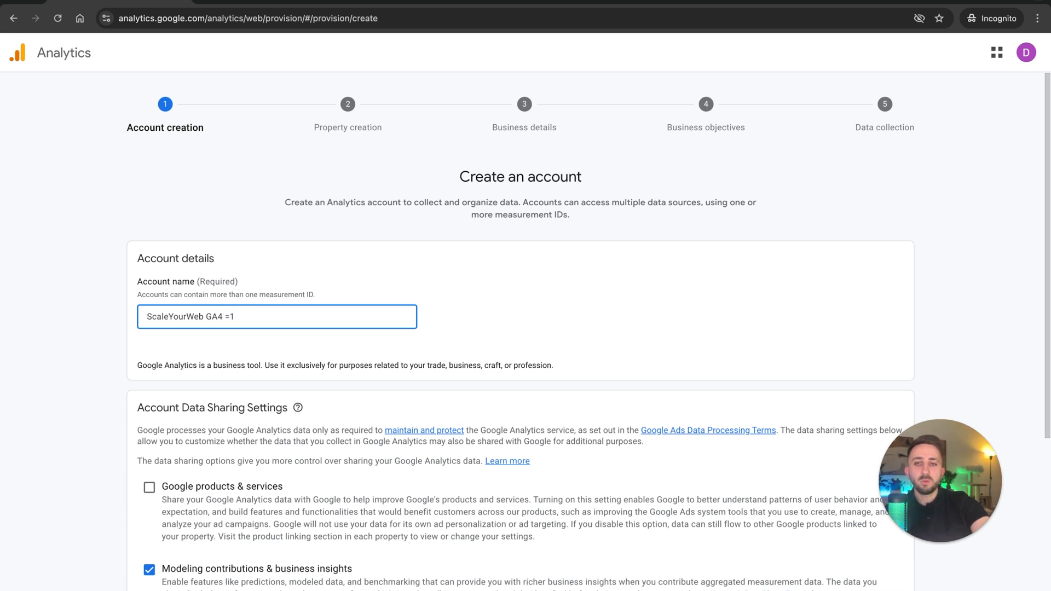
pyautogui.press('BackSpace')
pyautogui.press('BackSpace')
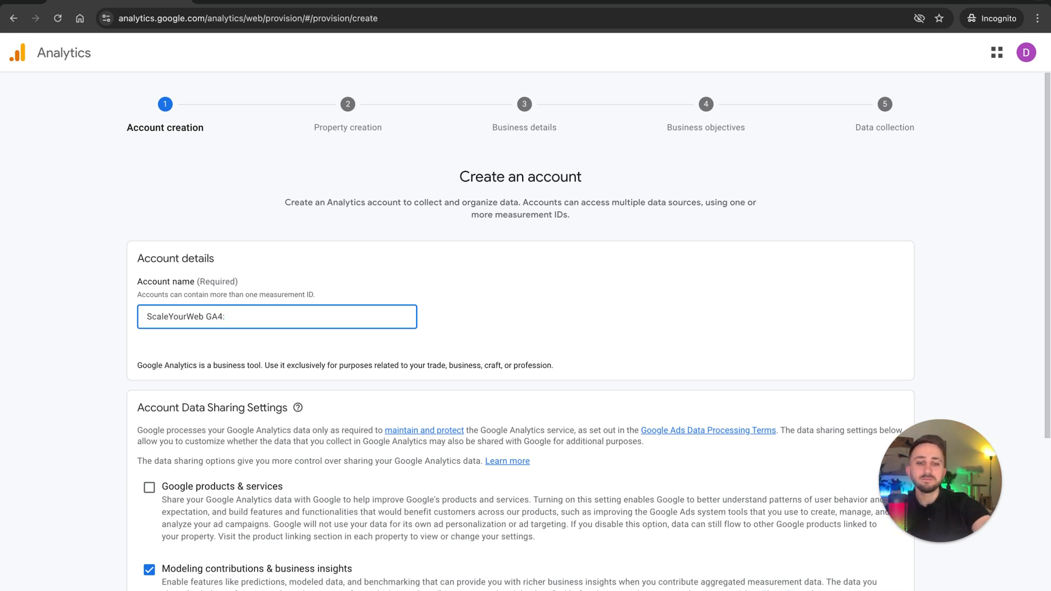
pyautogui.write(': Course 1')
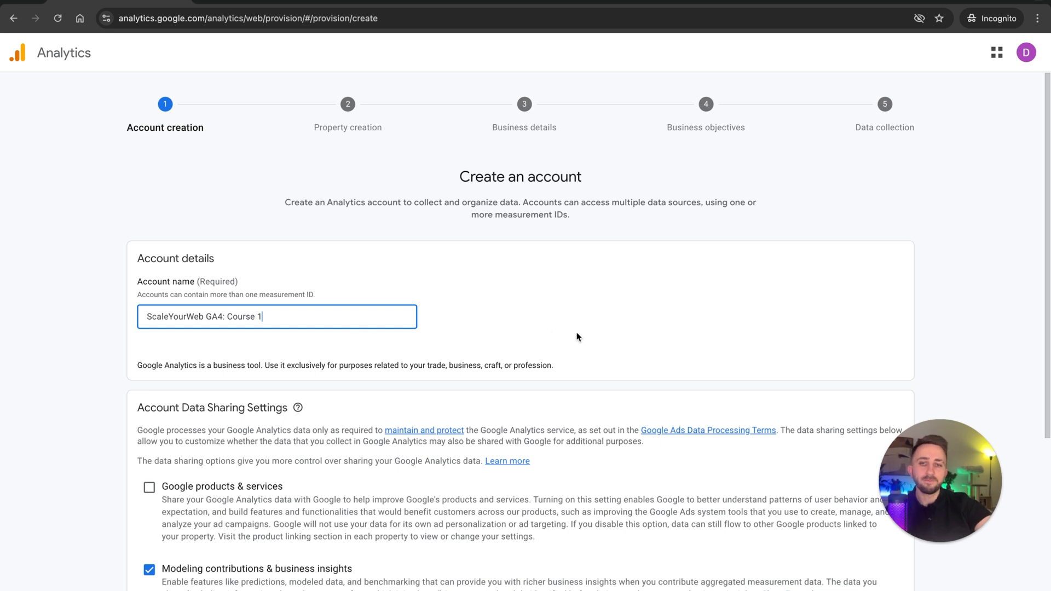
pyautogui.click(583, 334)
# Enable data sharing for Google products & services, review the other sharing settings, and continue to property creation.
pyautogui.scroll(-3, 583, 333)
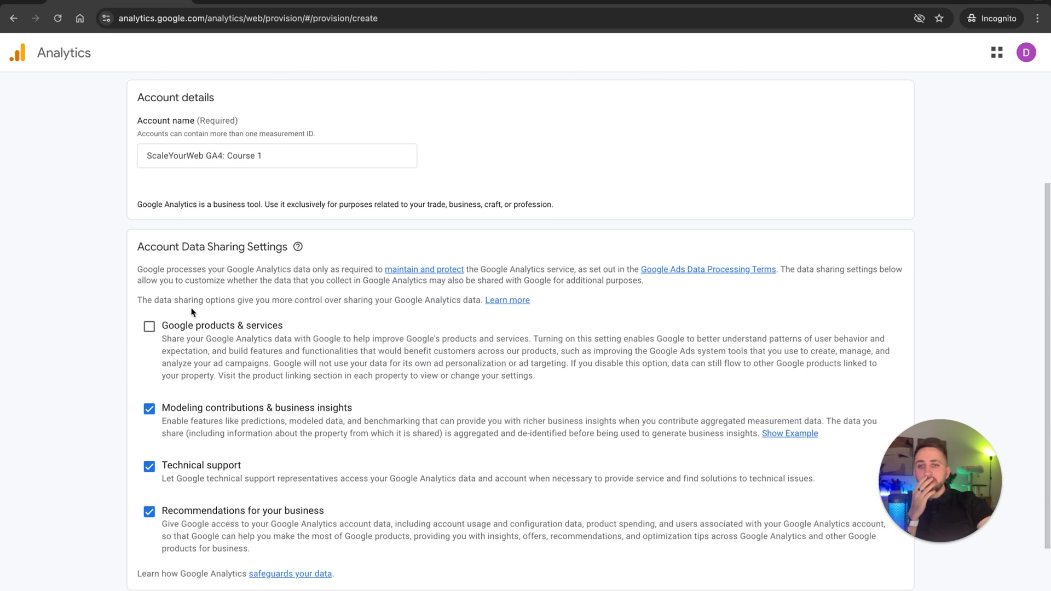
pyautogui.click(150, 326)
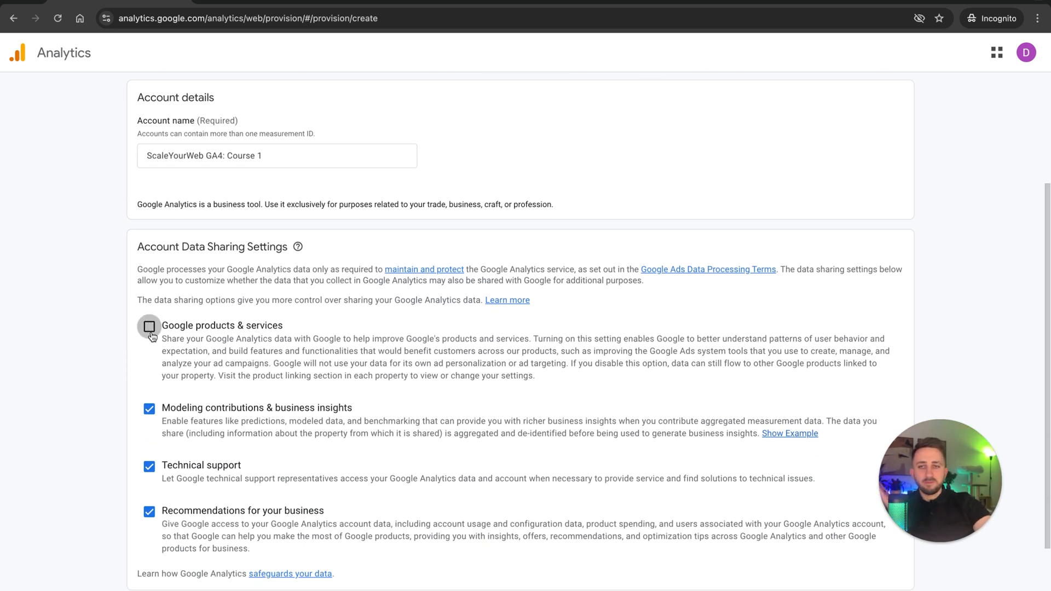
pyautogui.scroll(-2, 353, 318)
pyautogui.scroll(5, 352, 318)
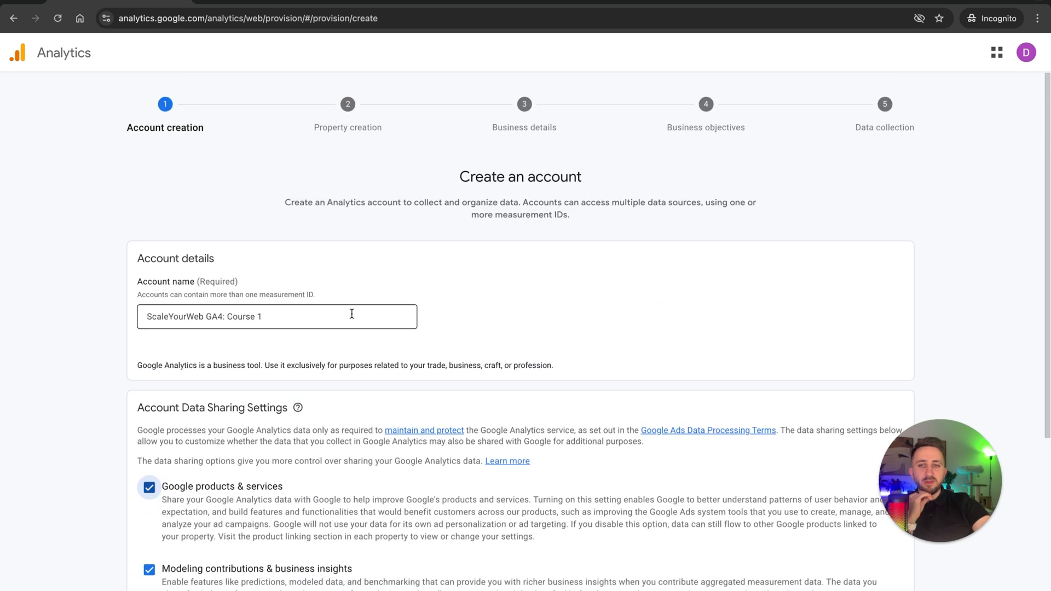
pyautogui.scroll(-5, 351, 313)
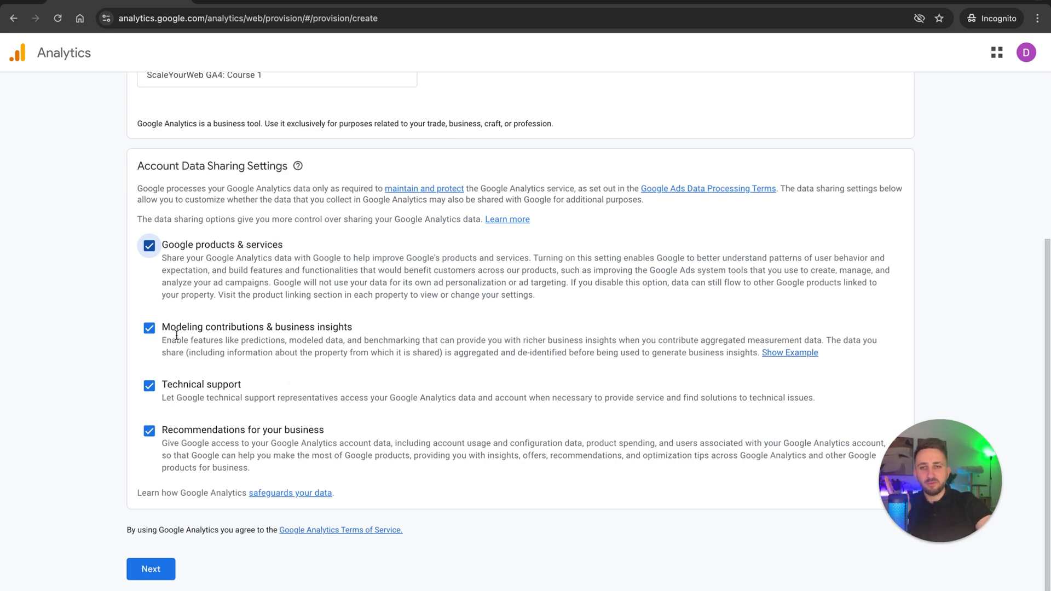
pyautogui.scroll(5, 163, 525)
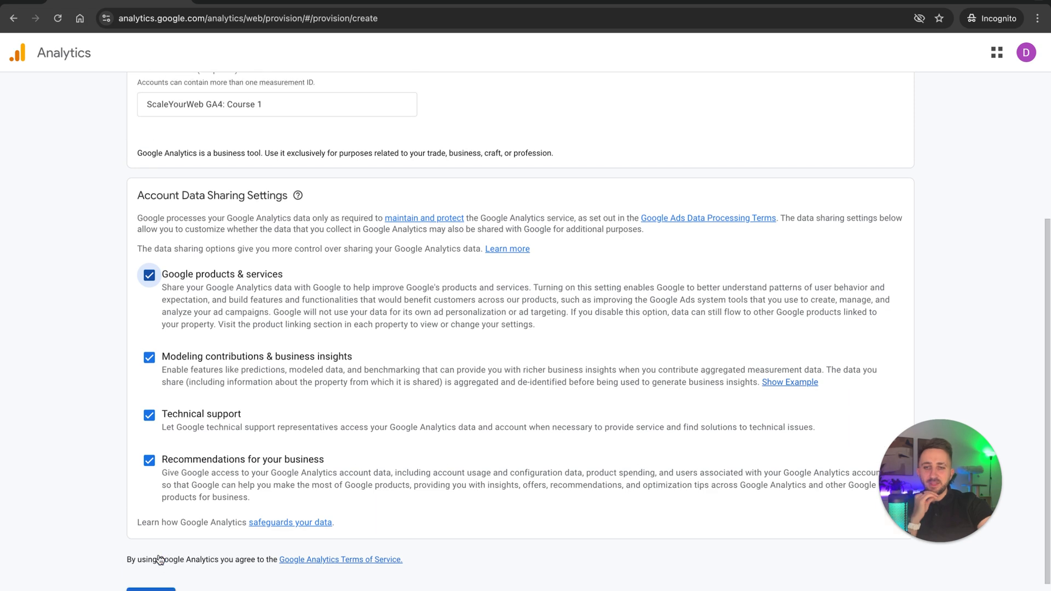
pyautogui.scroll(-5, 159, 560)
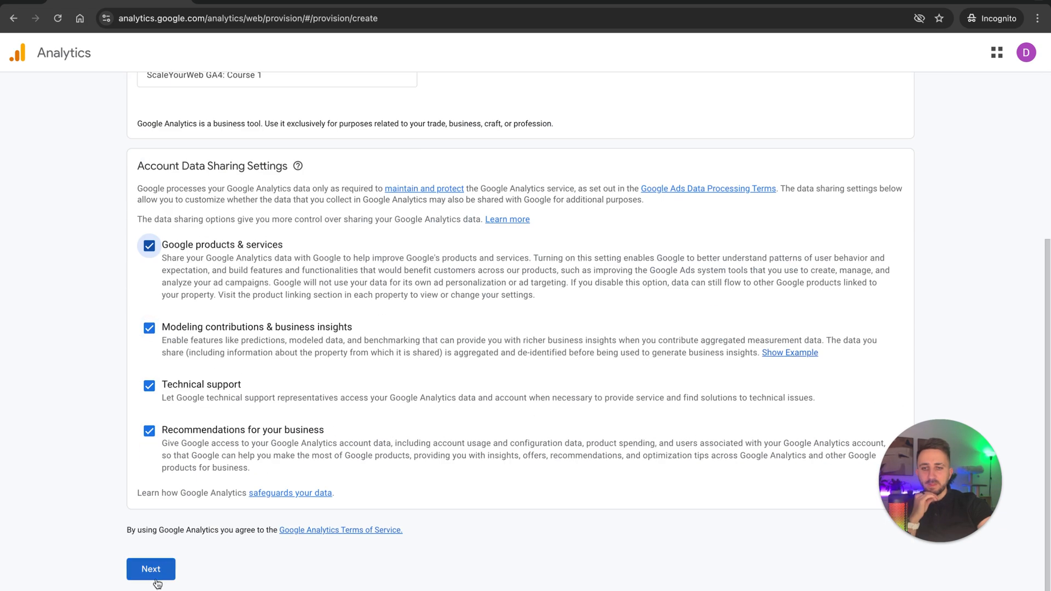
pyautogui.click(149, 568)
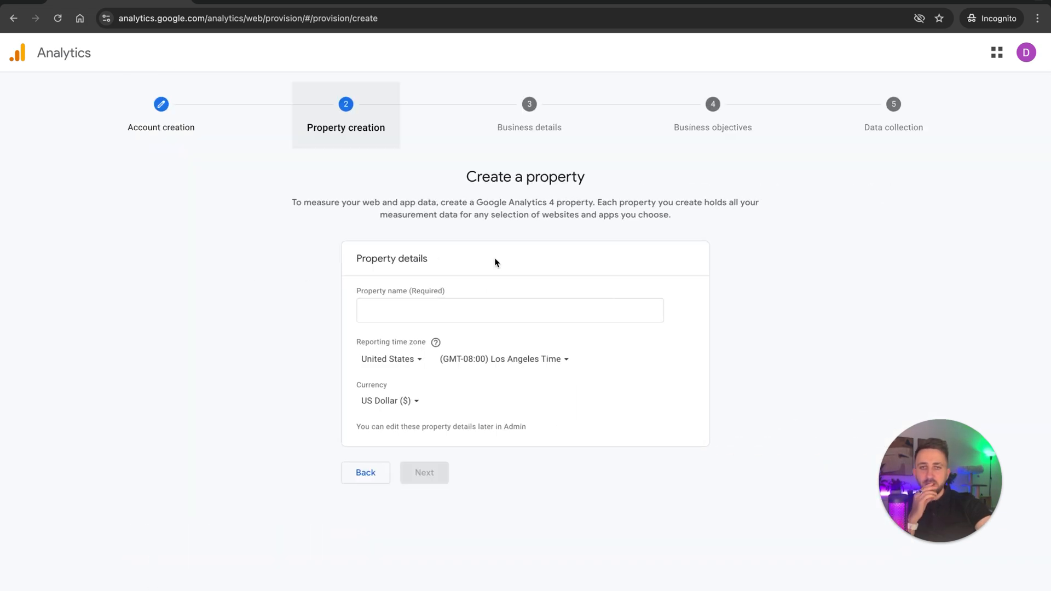
# Name the new property demo-GA4.
pyautogui.click(449, 310)
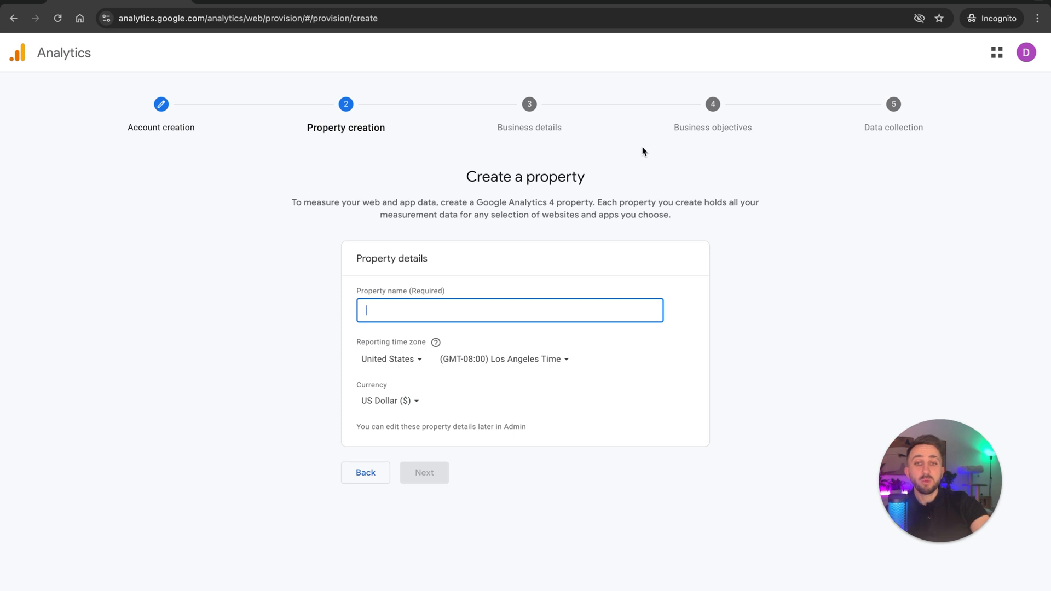
pyautogui.write('demo-GA4')
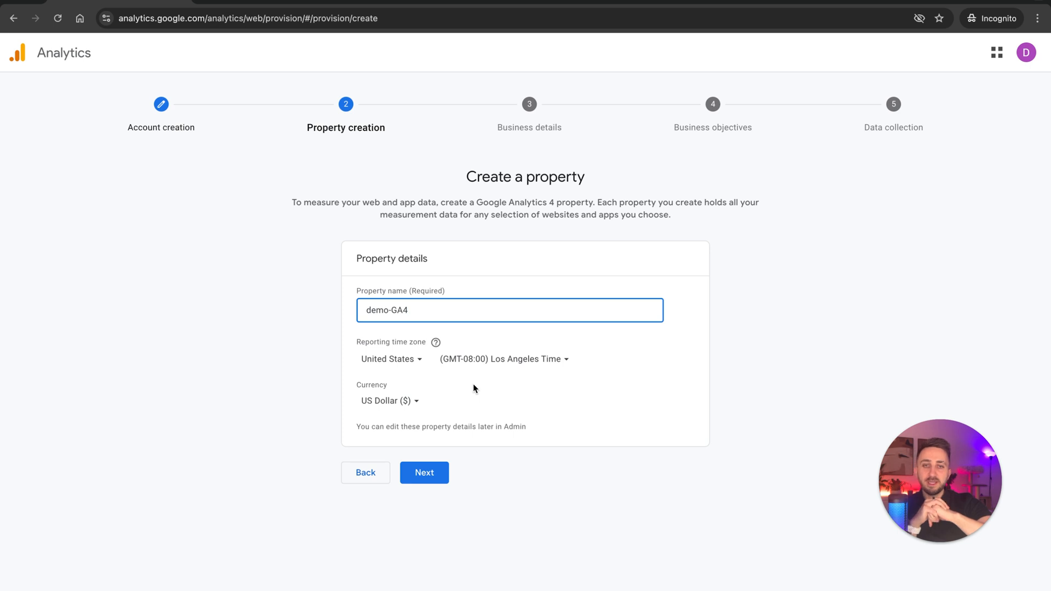
# Set the property's reporting time zone to (GMT-05:00) New York Time and continue to the business details.
pyautogui.click(536, 363)
pyautogui.write('e')
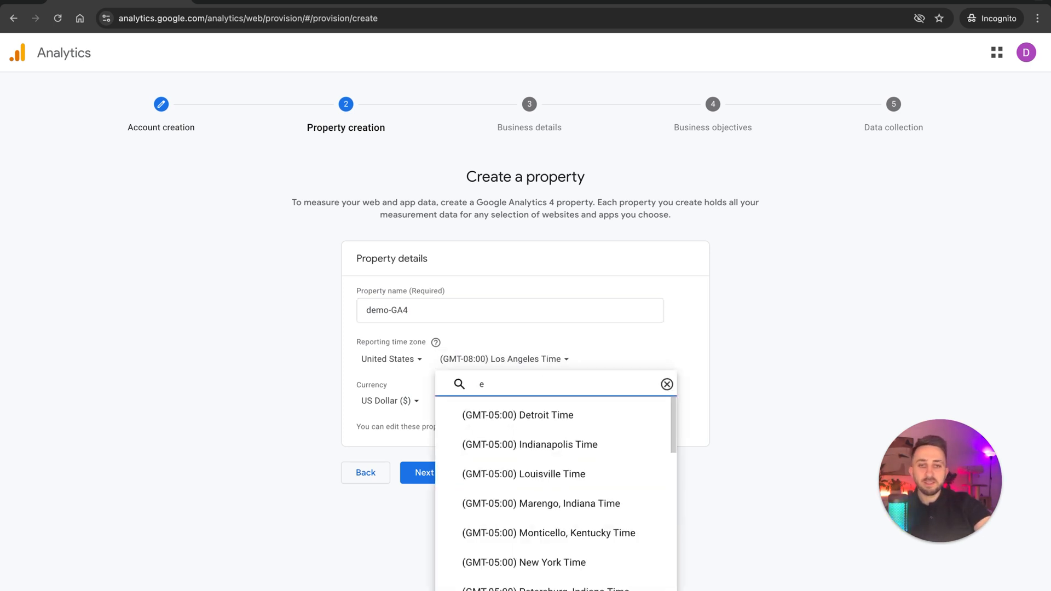
pyautogui.write('as')
pyautogui.doubleClick(541, 374)
pyautogui.press('BackSpace')
pyautogui.write('est')
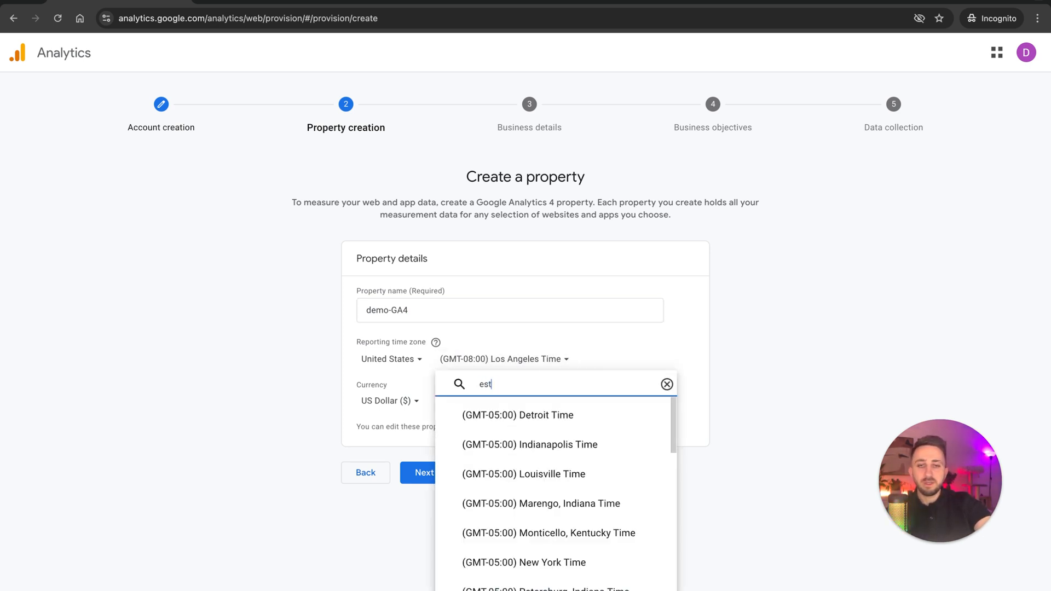
pyautogui.doubleClick(527, 381)
pyautogui.write('new')
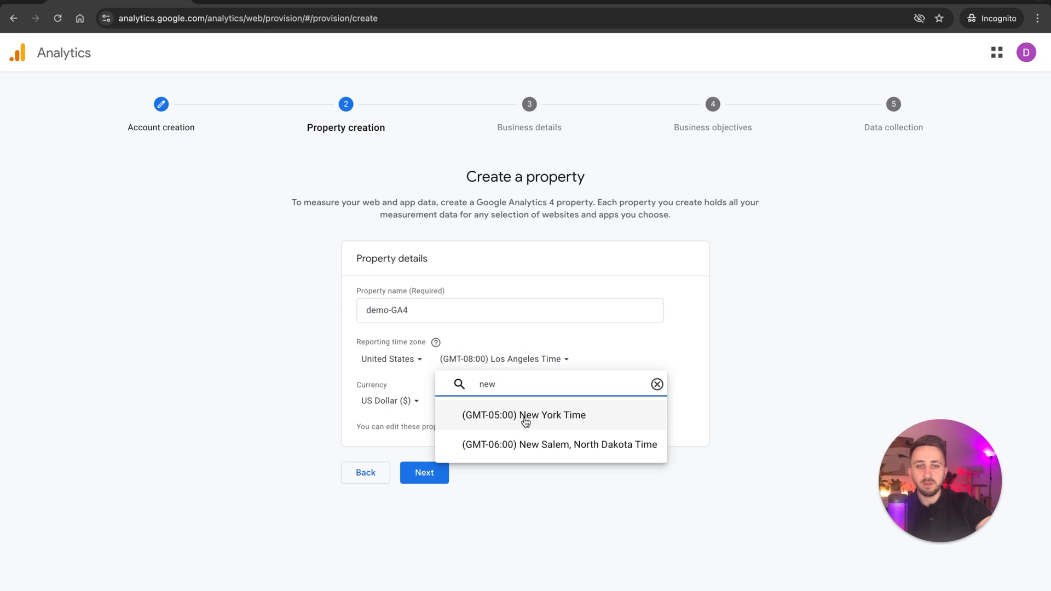
pyautogui.click(525, 418)
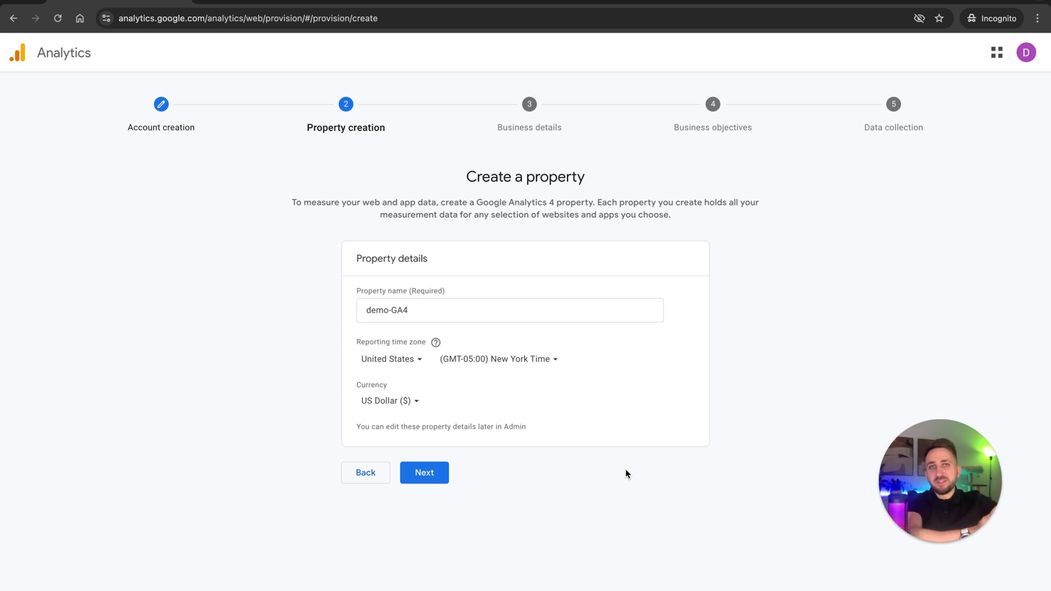
pyautogui.click(427, 478)
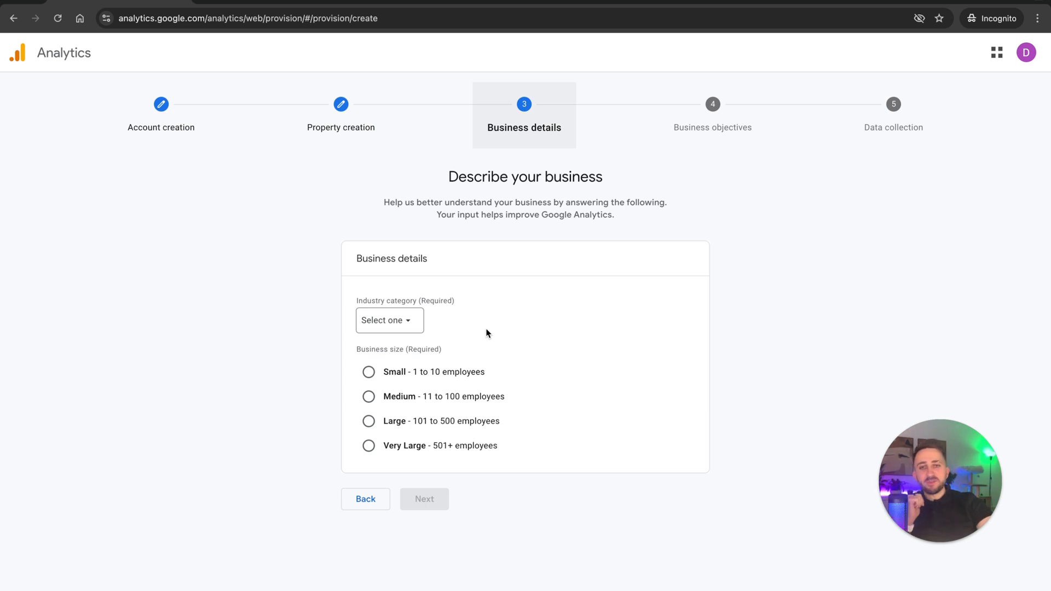
# Describe the business as Small with the Internet & Telecom industry category and continue to the business objectives.
pyautogui.click(383, 371)
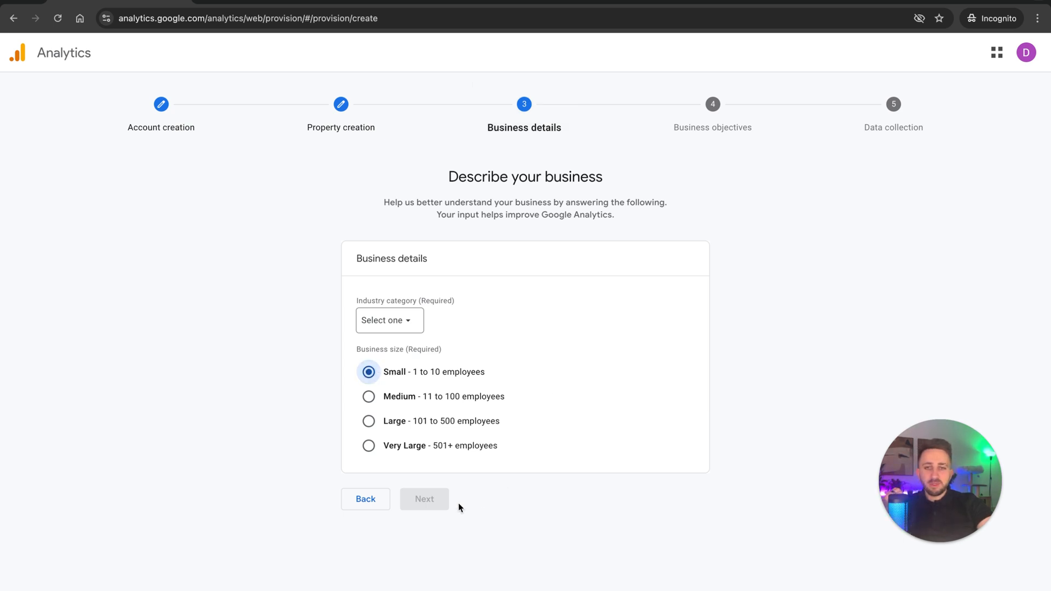
pyautogui.click(403, 322)
pyautogui.scroll(-1, 432, 465)
pyautogui.write('in')
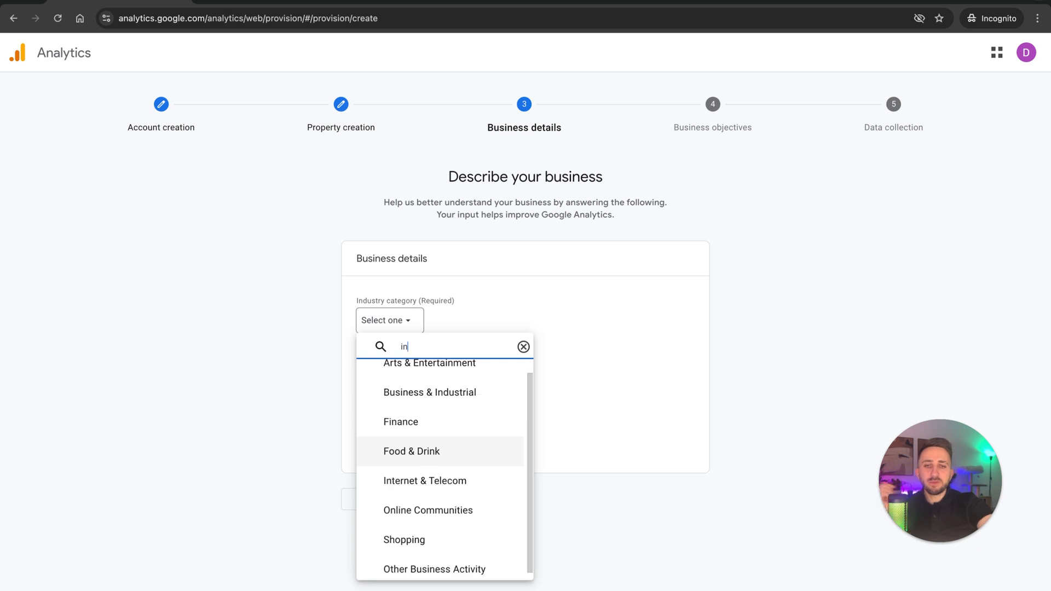
pyautogui.click(458, 482)
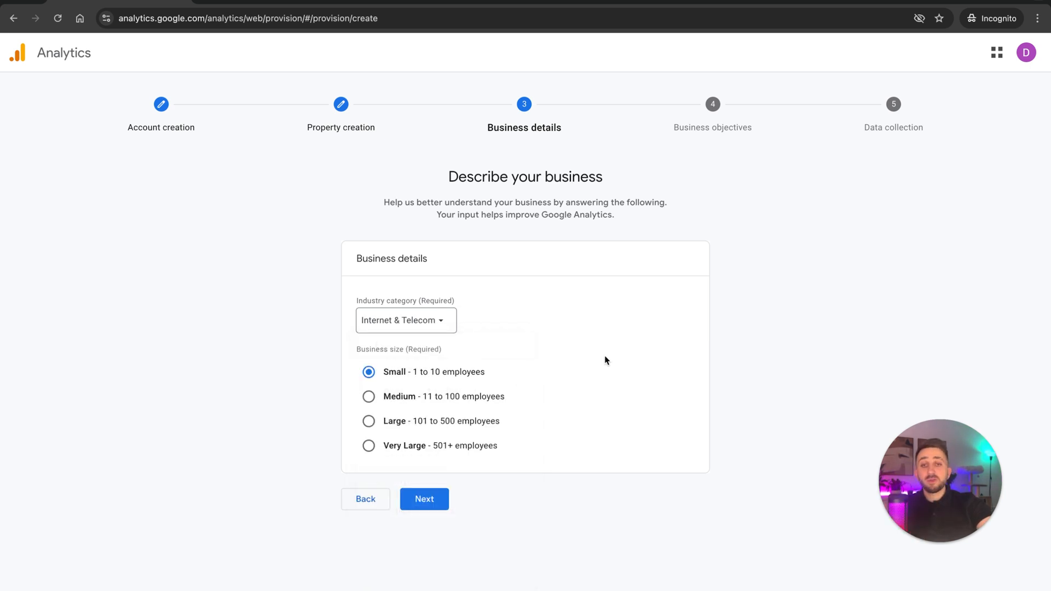
pyautogui.click(441, 507)
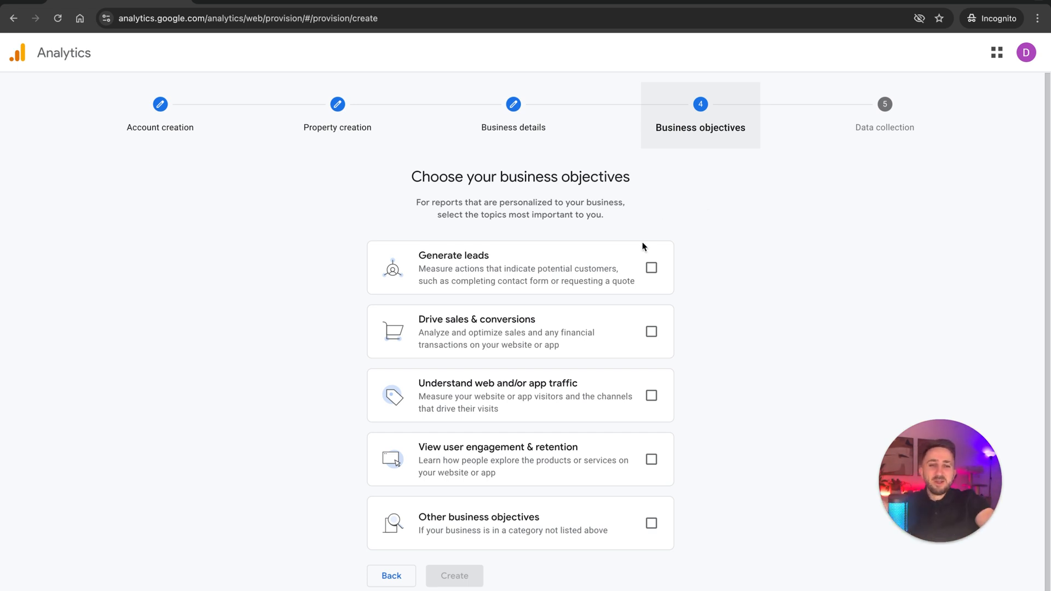
pyautogui.click(651, 268)
pyautogui.click(651, 267)
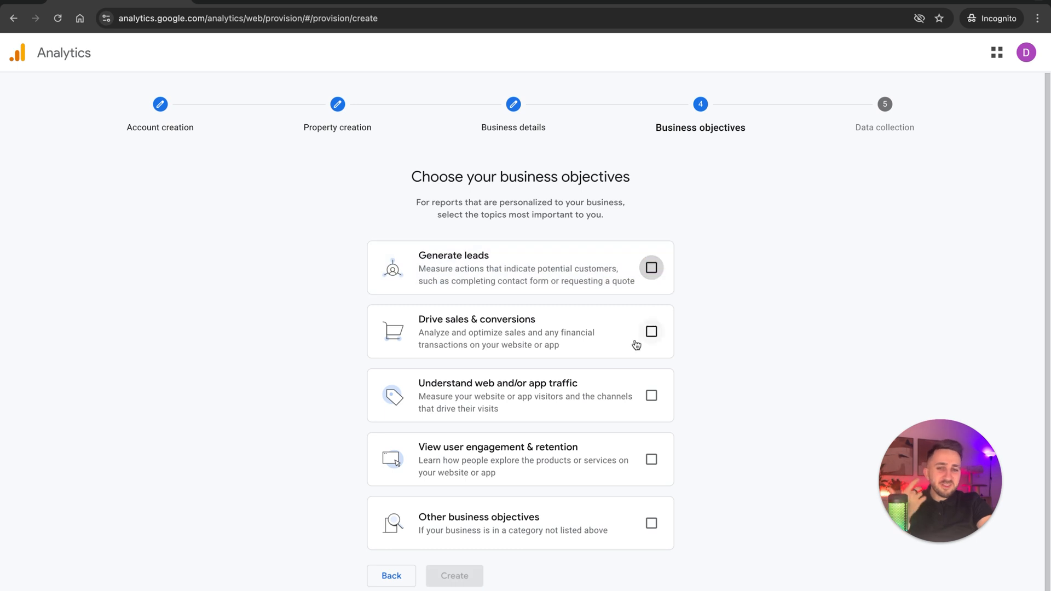
pyautogui.click(652, 332)
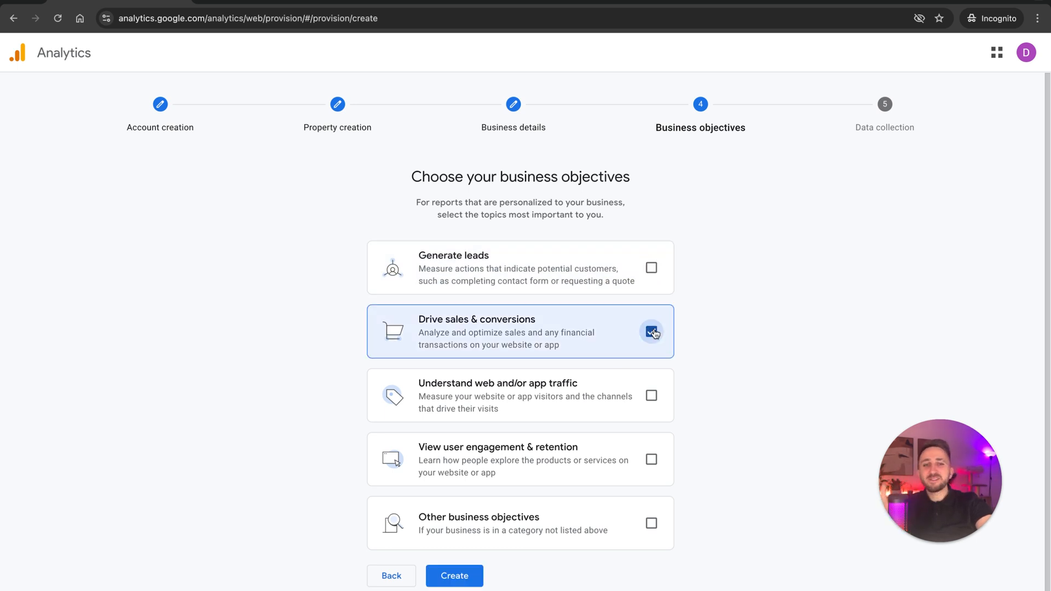
pyautogui.click(652, 331)
pyautogui.click(653, 397)
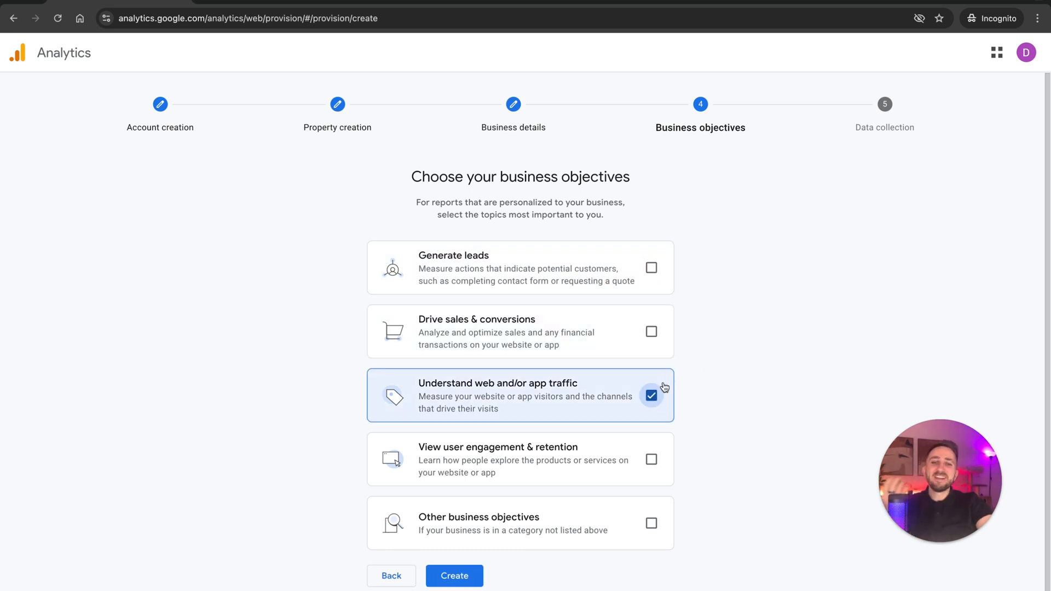
pyautogui.click(652, 396)
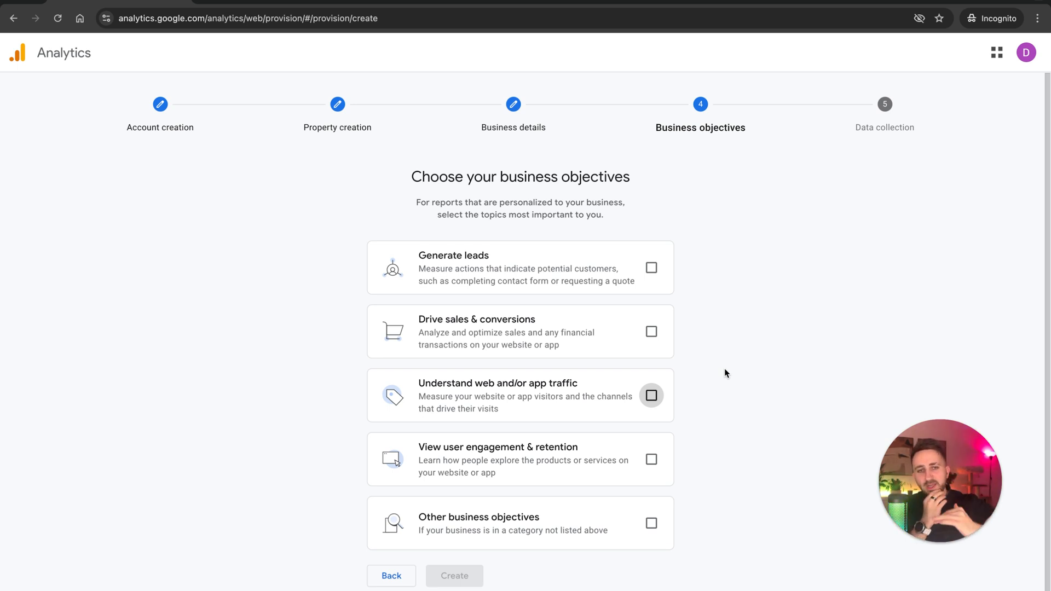
# Choose Generate leads as the business objective and select its title text for copying.
pyautogui.click(651, 268)
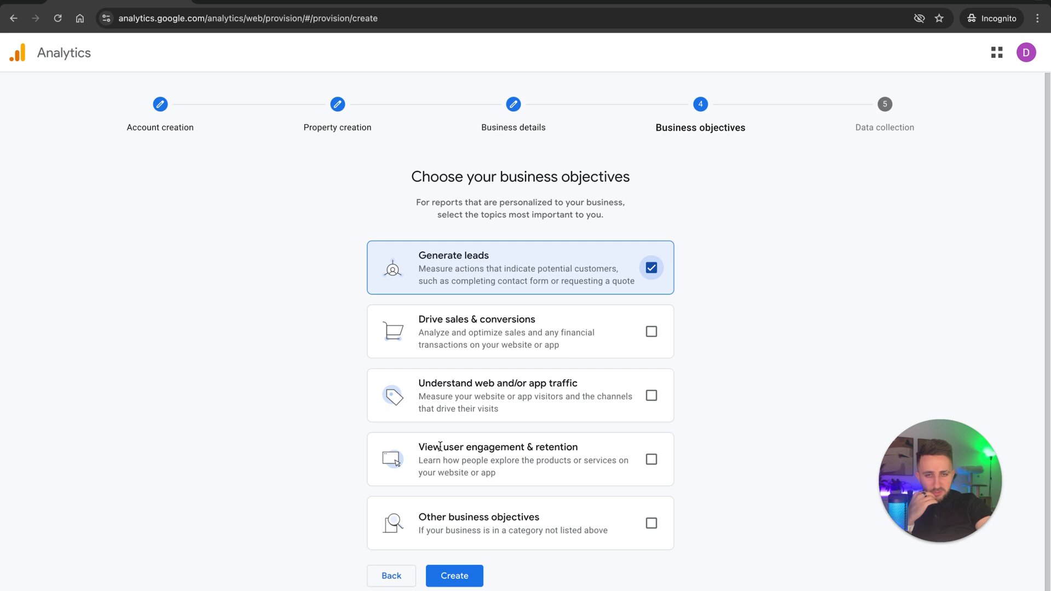
pyautogui.moveTo(440, 447); pyautogui.dragTo(536, 448)
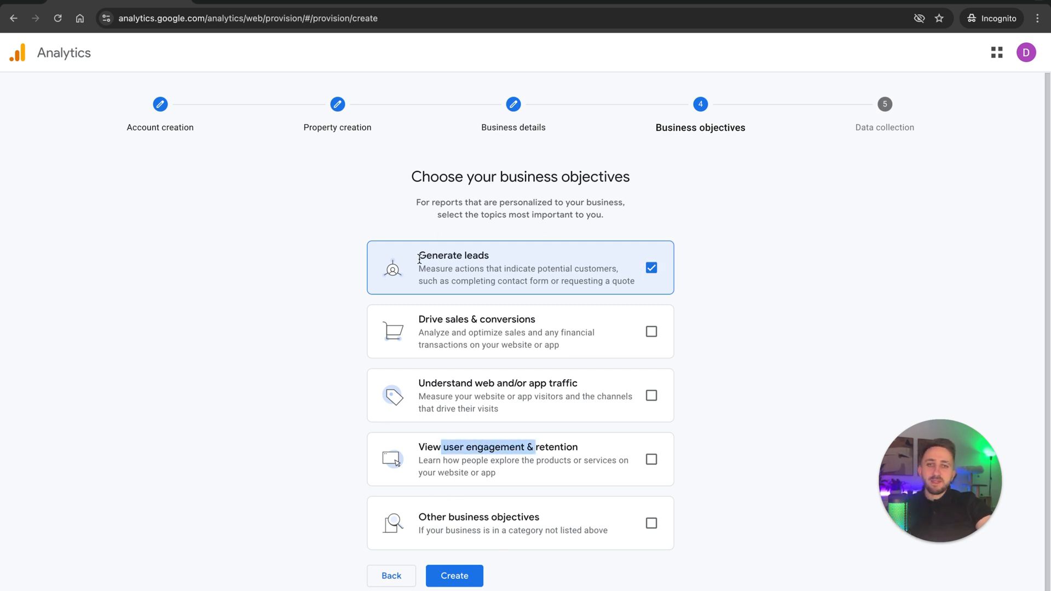
pyautogui.moveTo(419, 258); pyautogui.dragTo(493, 261)
pyautogui.press('super+c')
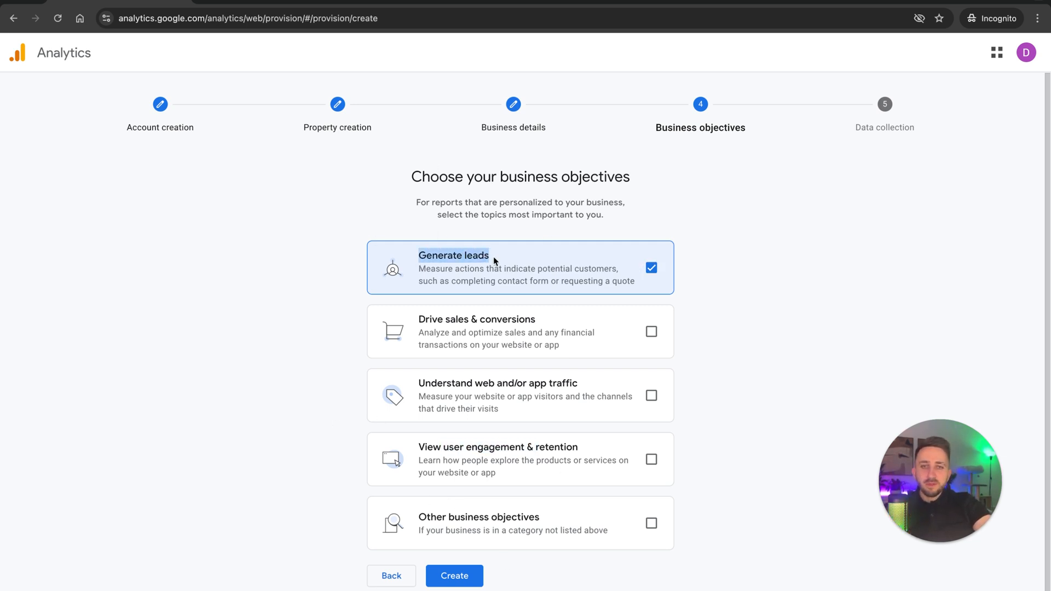
# Return to property creation, append a hyphen and the copied objective title to the property name, and continue to the business details.
pyautogui.click(167, 121)
pyautogui.click(298, 317)
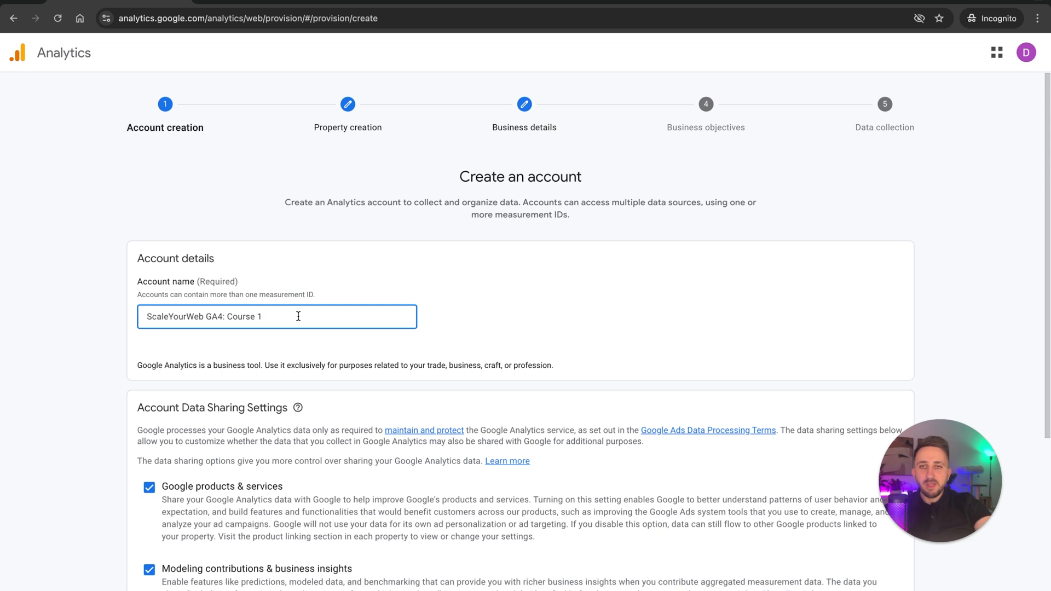
pyautogui.click(345, 110)
pyautogui.click(445, 309)
pyautogui.write('-GA4 -')
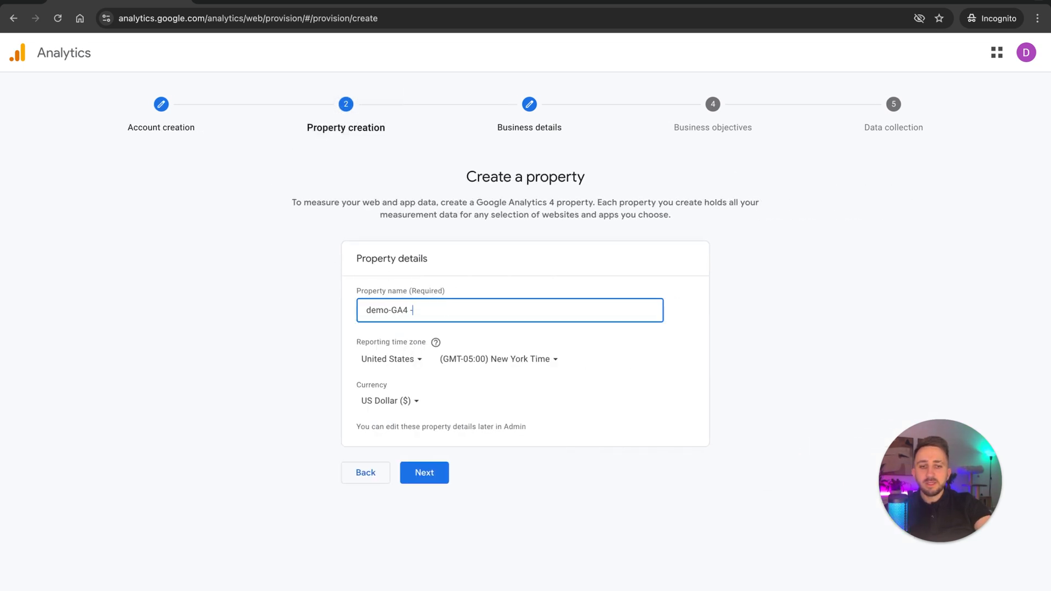
pyautogui.press('super+v')
pyautogui.click(426, 477)
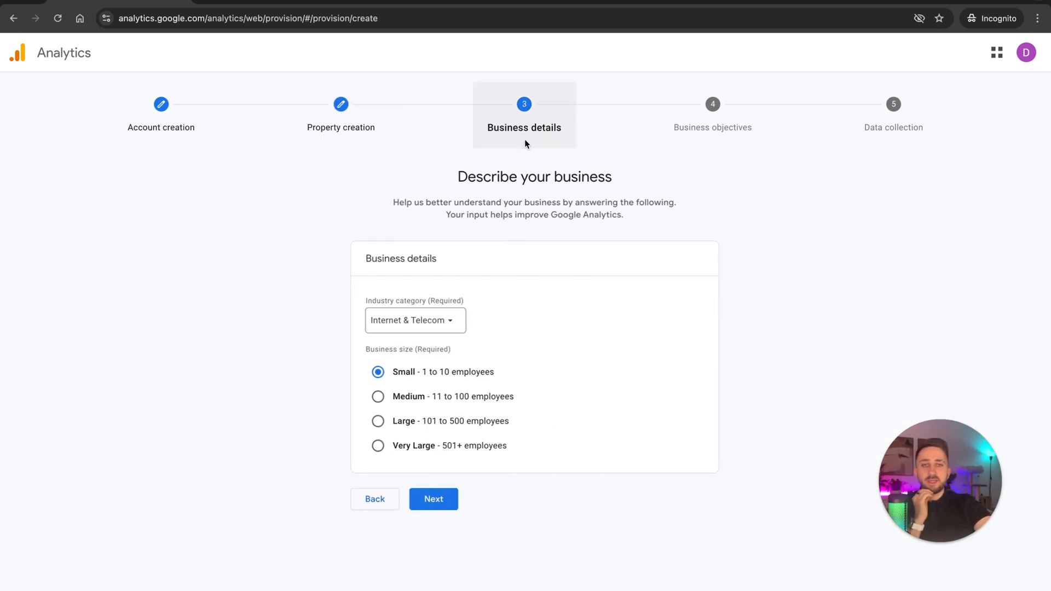
# Create the account and property, accepting the Terms of Service, Data Processing Terms, and Measurement Controller-Controller Data Protection Terms.
pyautogui.click(441, 496)
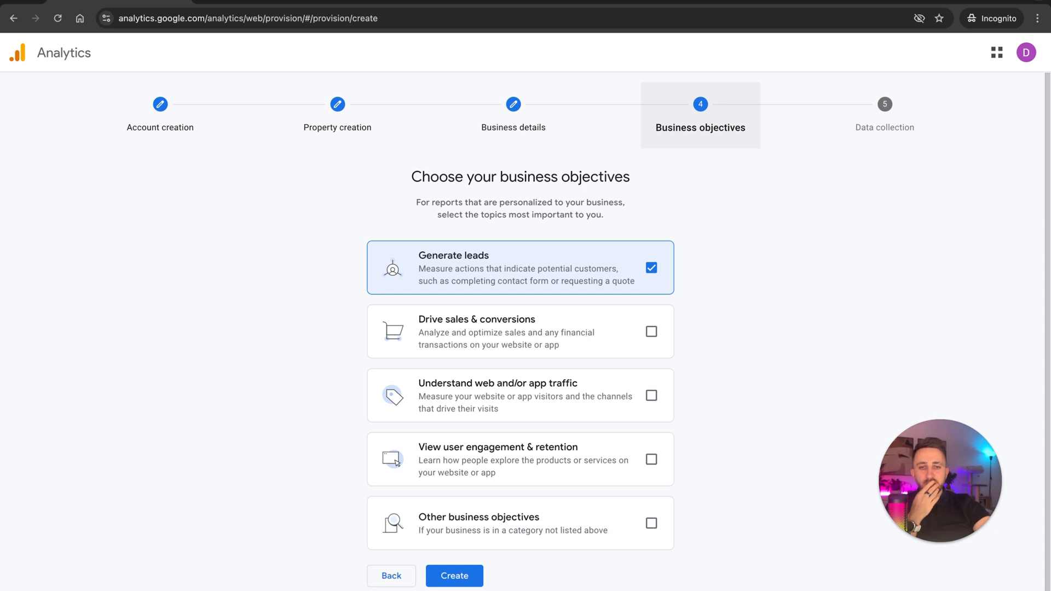
pyautogui.click(467, 573)
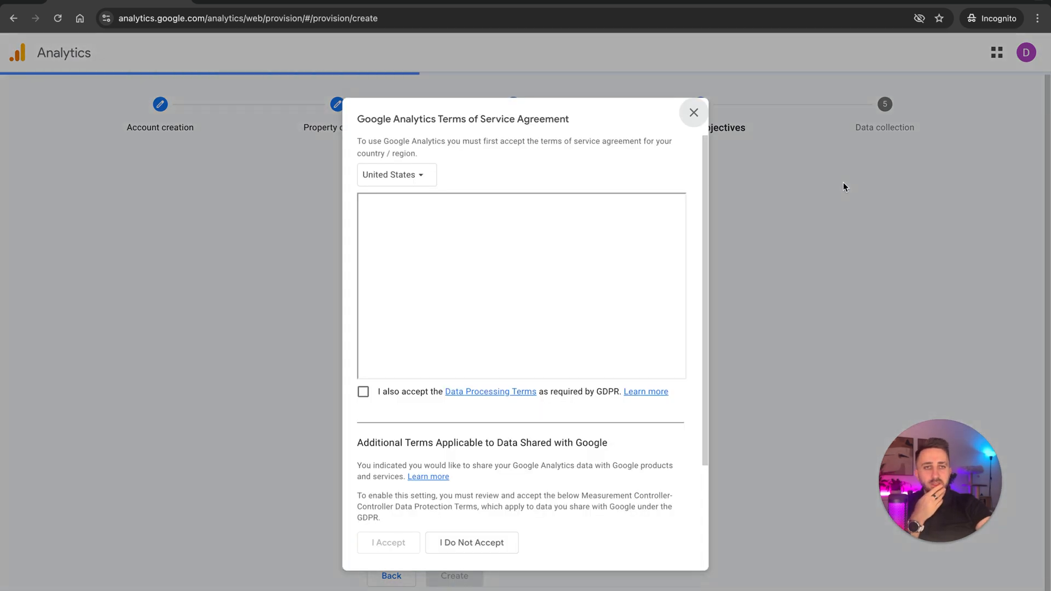
pyautogui.click(363, 392)
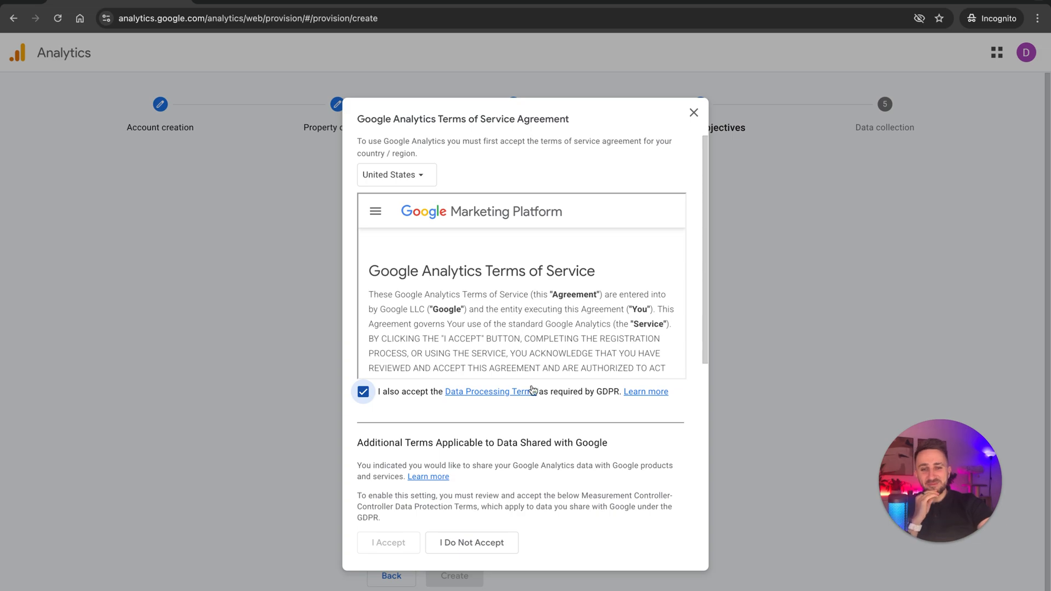
pyautogui.scroll(-10, 548, 324)
pyautogui.scroll(-15, 548, 324)
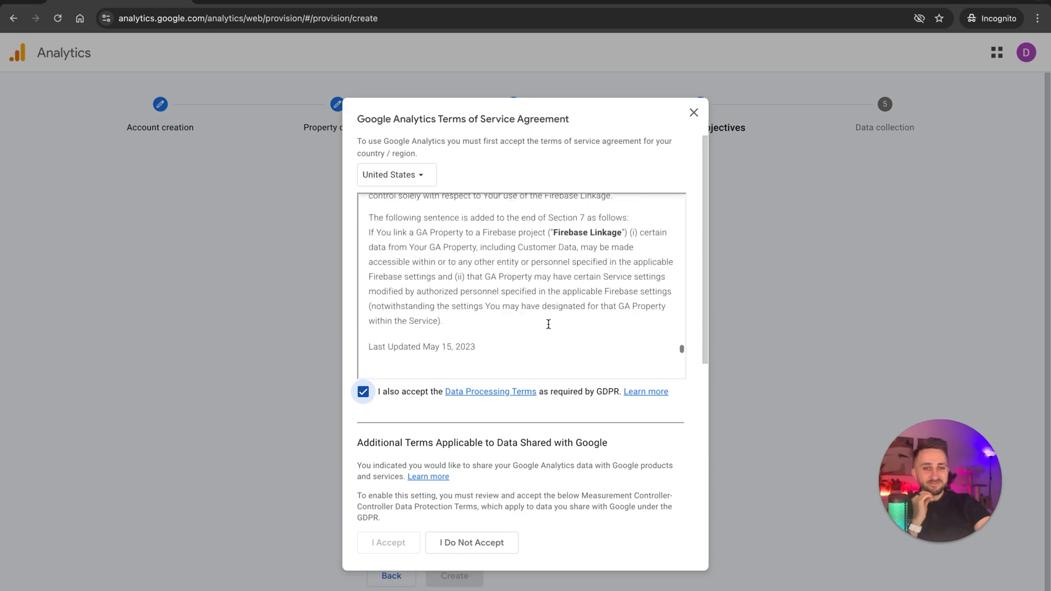
pyautogui.scroll(-15, 549, 327)
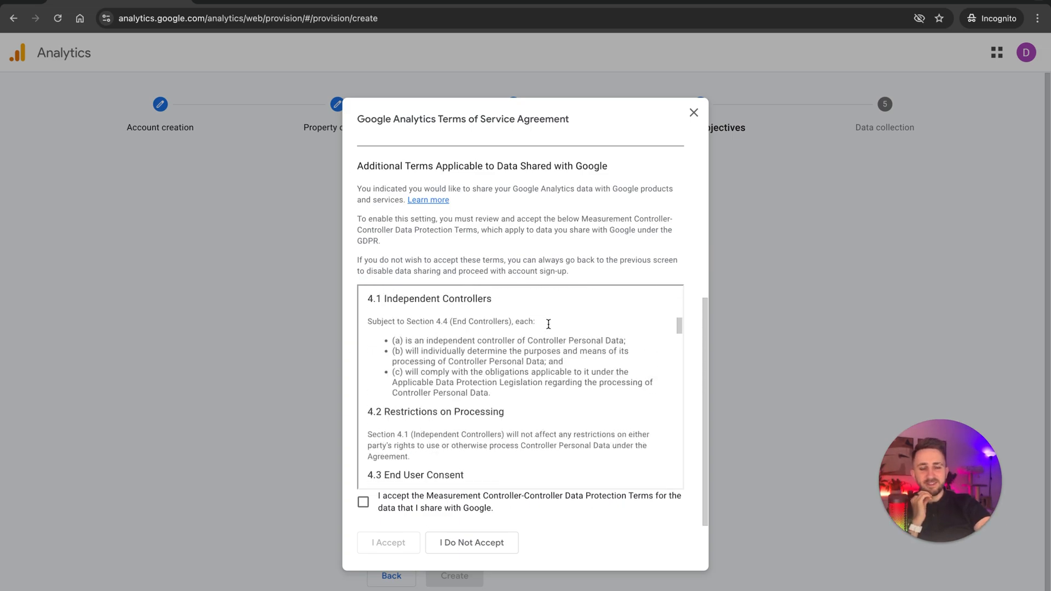
pyautogui.scroll(-15, 549, 327)
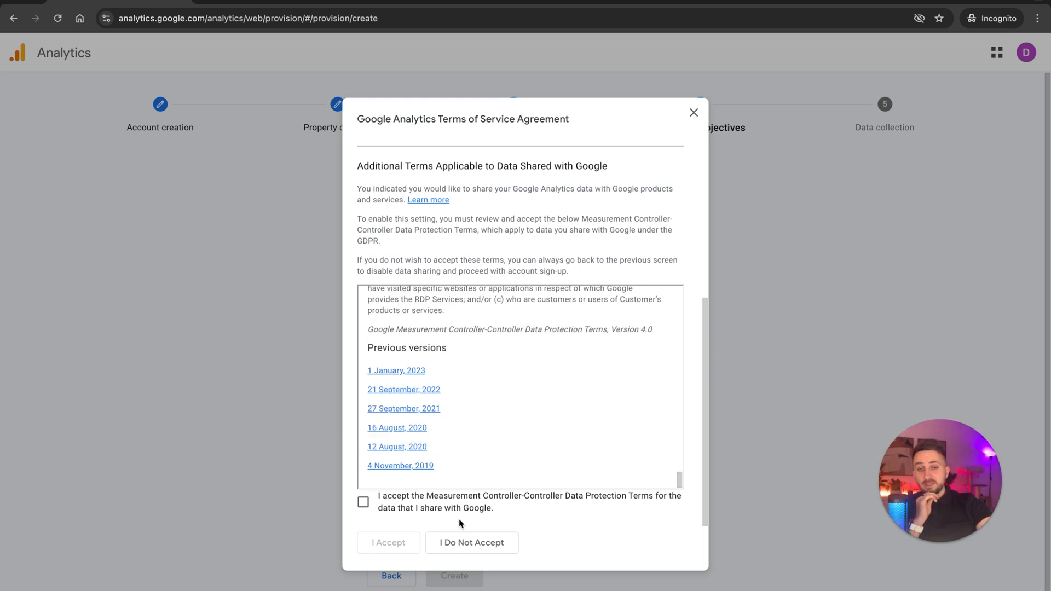
pyautogui.click(363, 502)
pyautogui.click(384, 551)
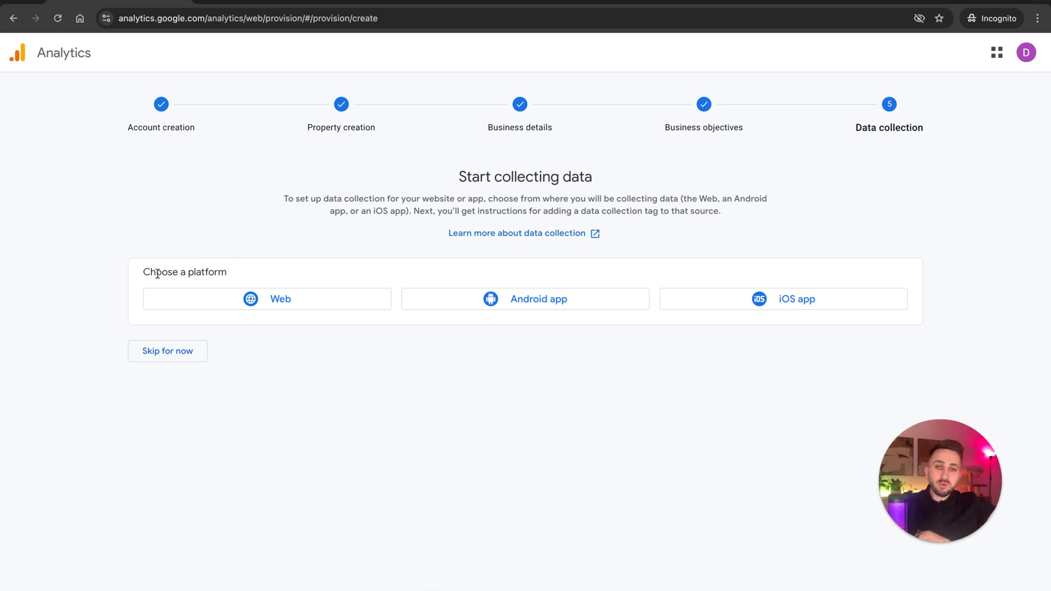
pyautogui.click(305, 298)
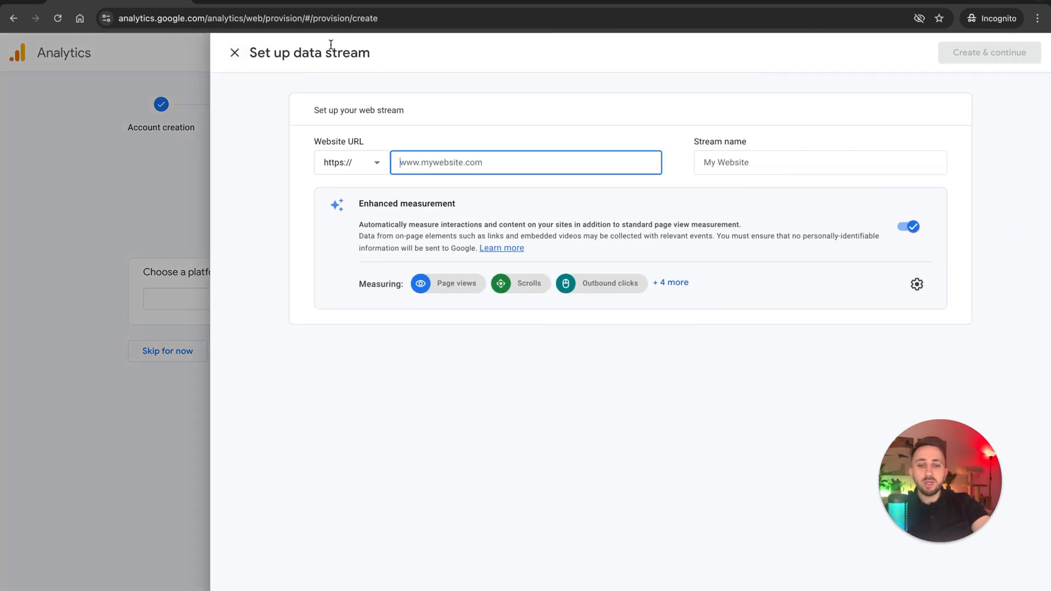
pyautogui.write('ga4-demo.scaleyourweb.com')
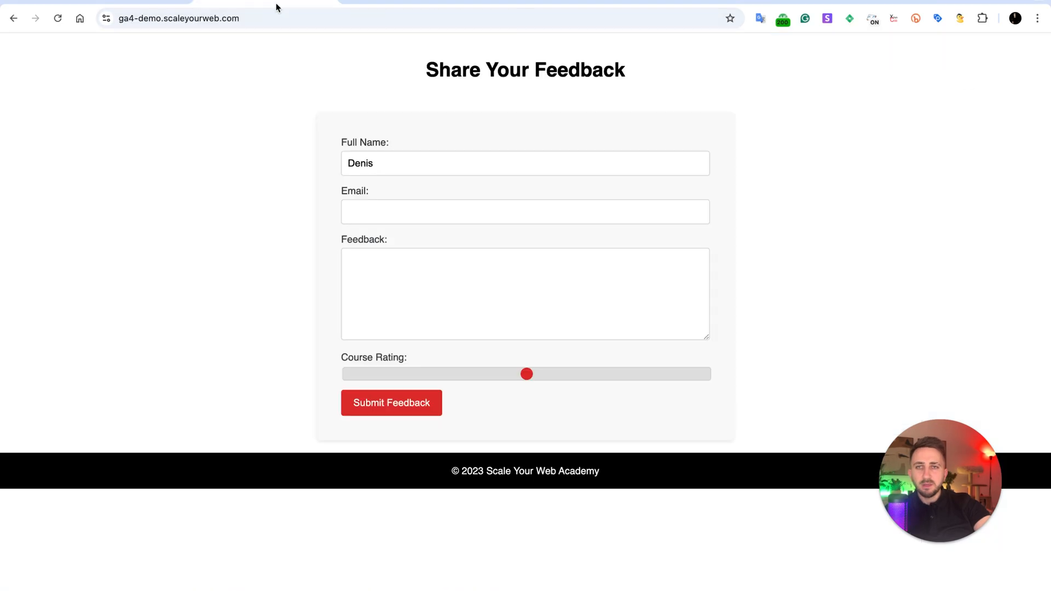
pyautogui.click(257, 18)
pyautogui.hotkey('ctrl', 'c')
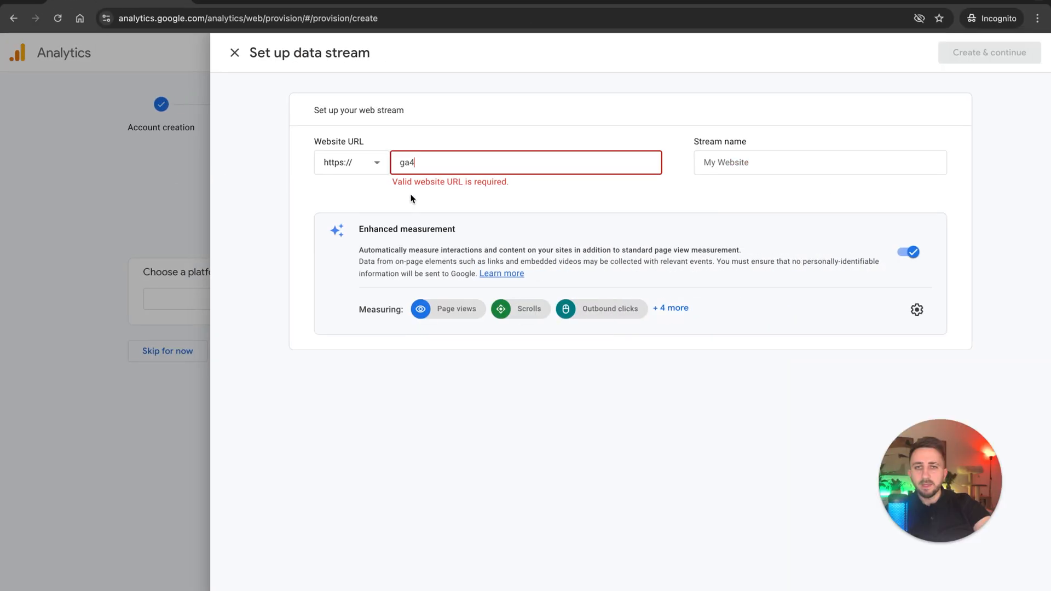
pyautogui.hotkey('ctrl', 'a')
pyautogui.hotkey('ctrl', 'v')
pyautogui.click(736, 162)
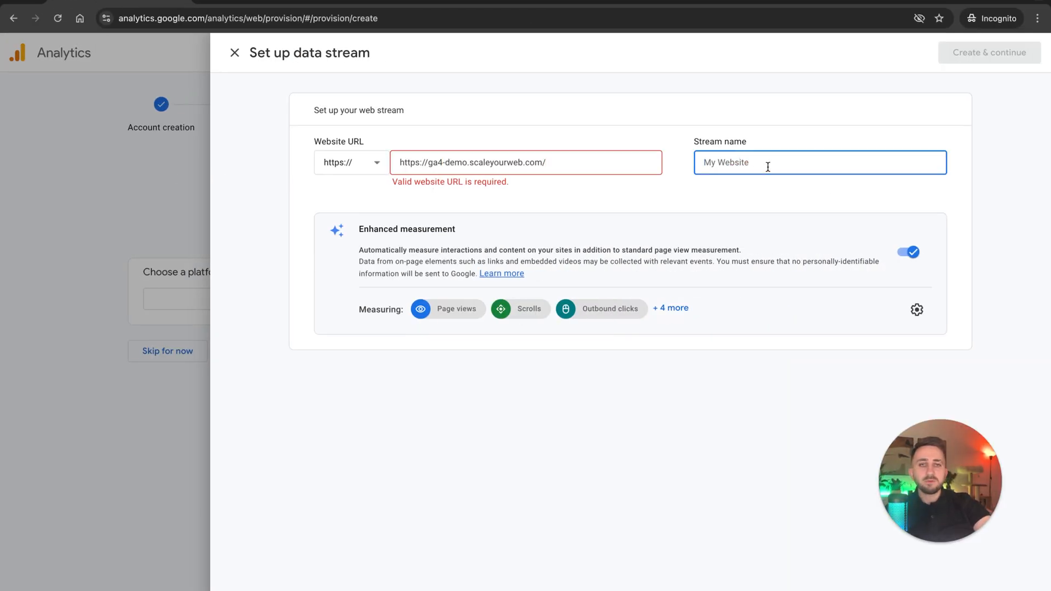
pyautogui.hotkey('ctrl', 'v')
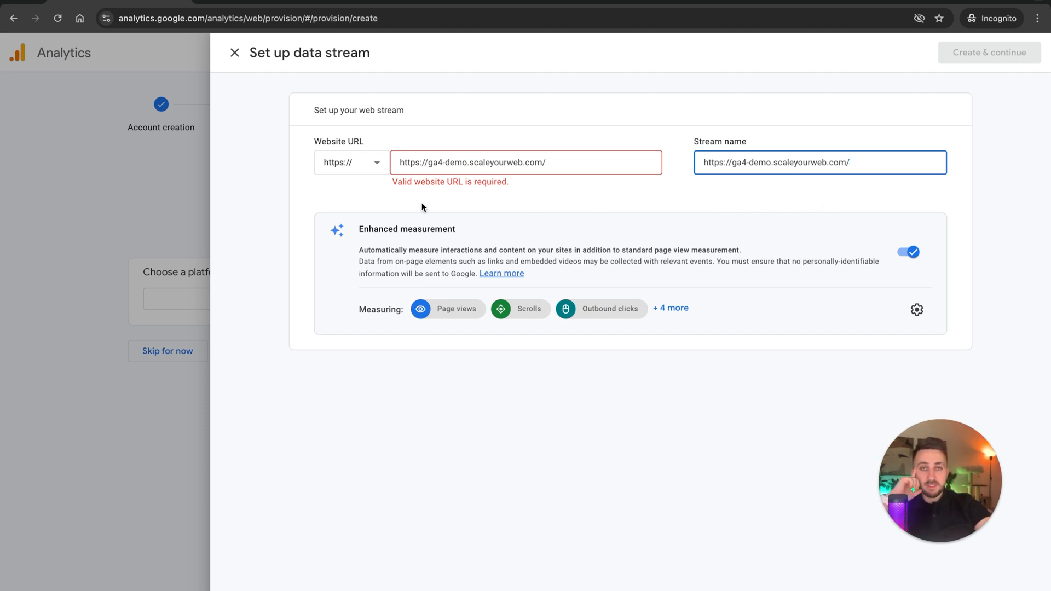
pyautogui.moveTo(359, 229); pyautogui.dragTo(473, 223)
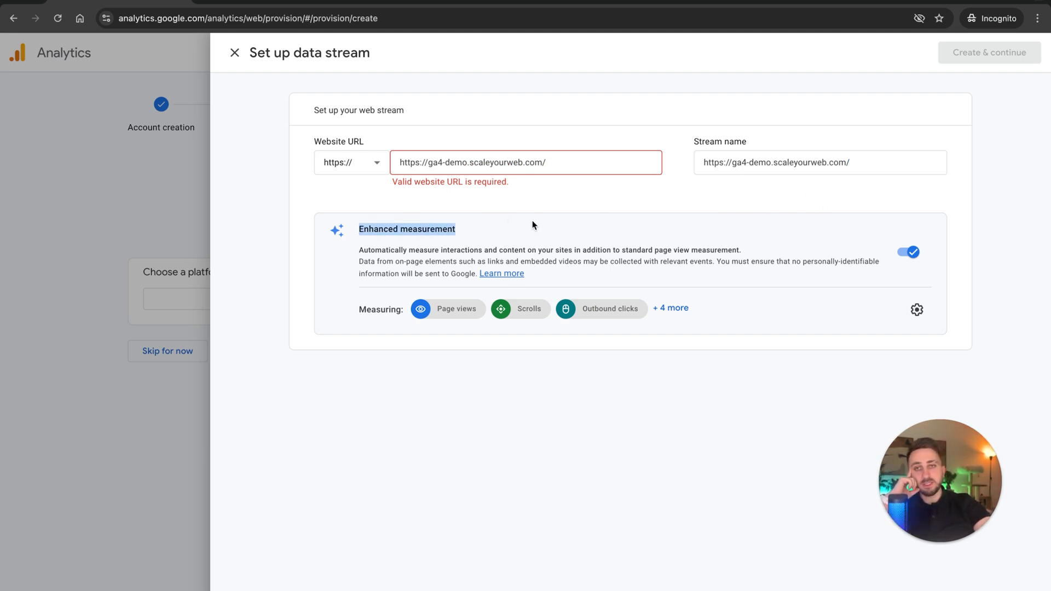
pyautogui.click(913, 310)
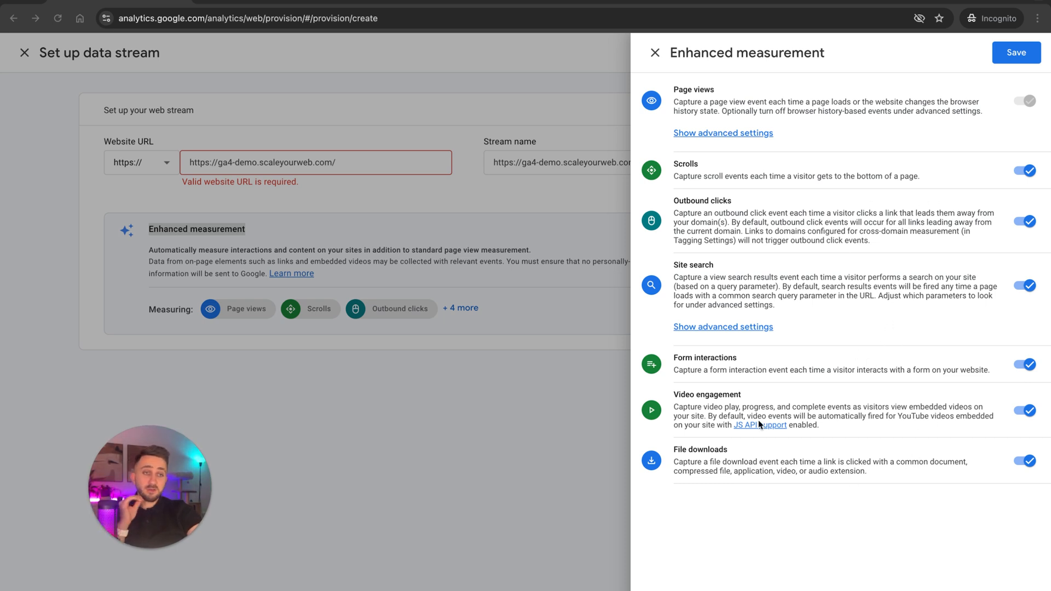
pyautogui.click(1019, 51)
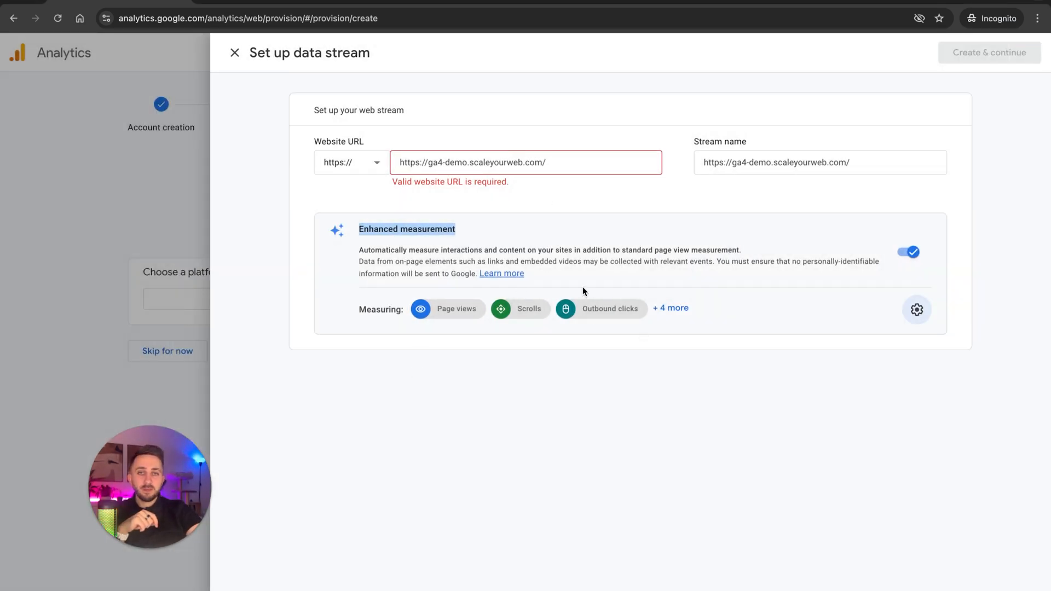
pyautogui.moveTo(428, 162); pyautogui.dragTo(338, 152)
pyautogui.press('BackSpace')
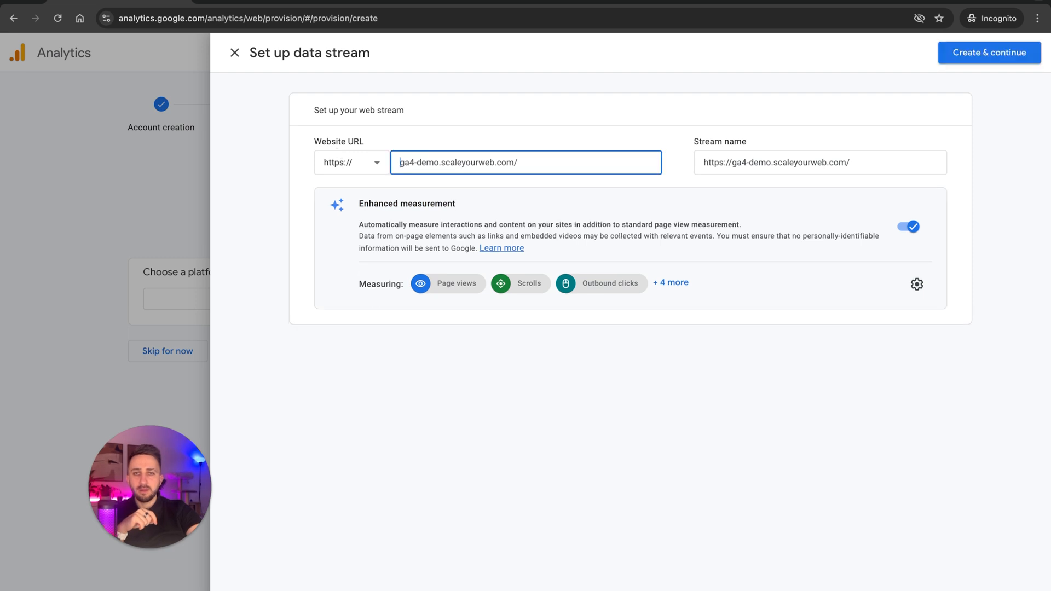
# Create the web data stream with its current settings and copy the full Google tag (gtag.js) snippet for manual installation.
pyautogui.click(989, 52)
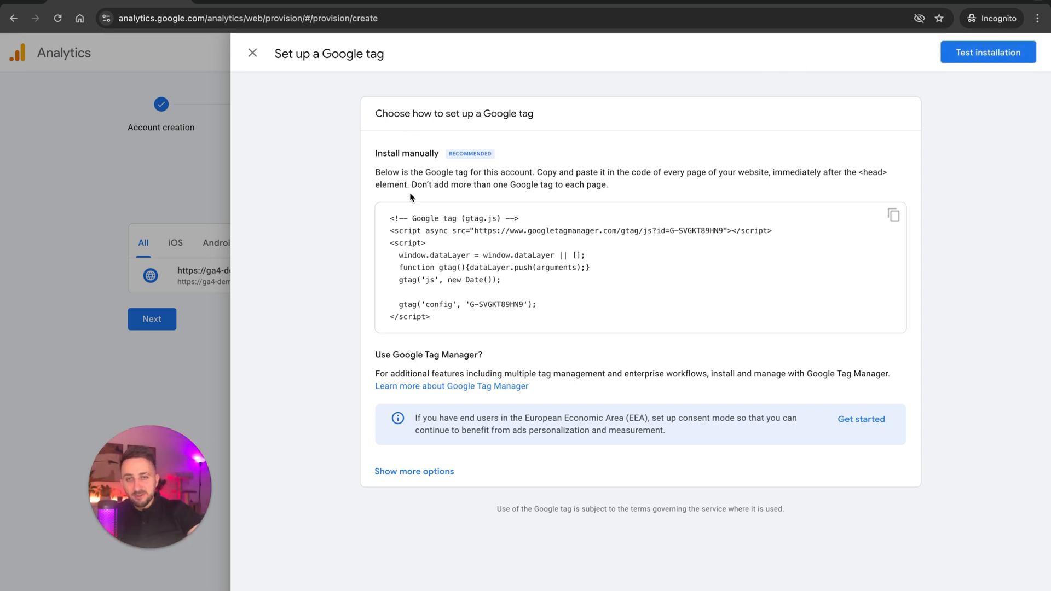
pyautogui.moveTo(389, 216); pyautogui.dragTo(447, 320)
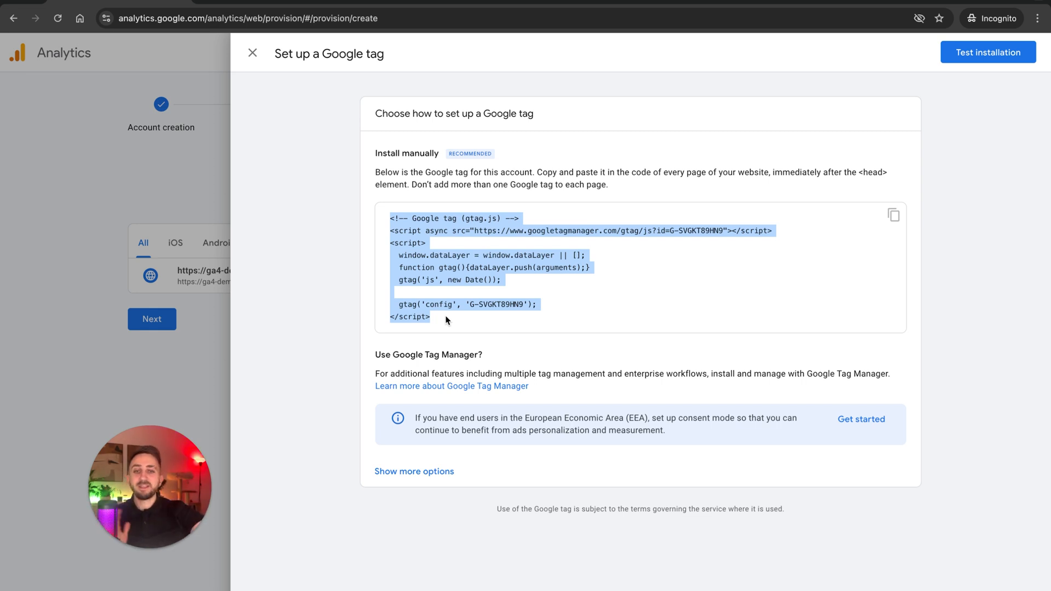
pyautogui.moveTo(447, 320); pyautogui.dragTo(369, 205)
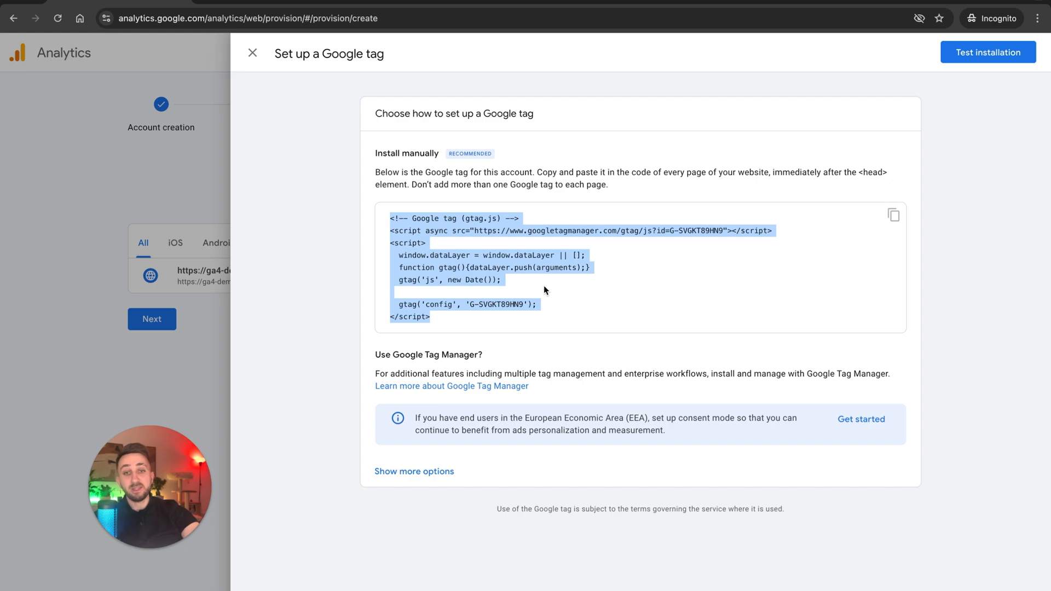
pyautogui.click(462, 321)
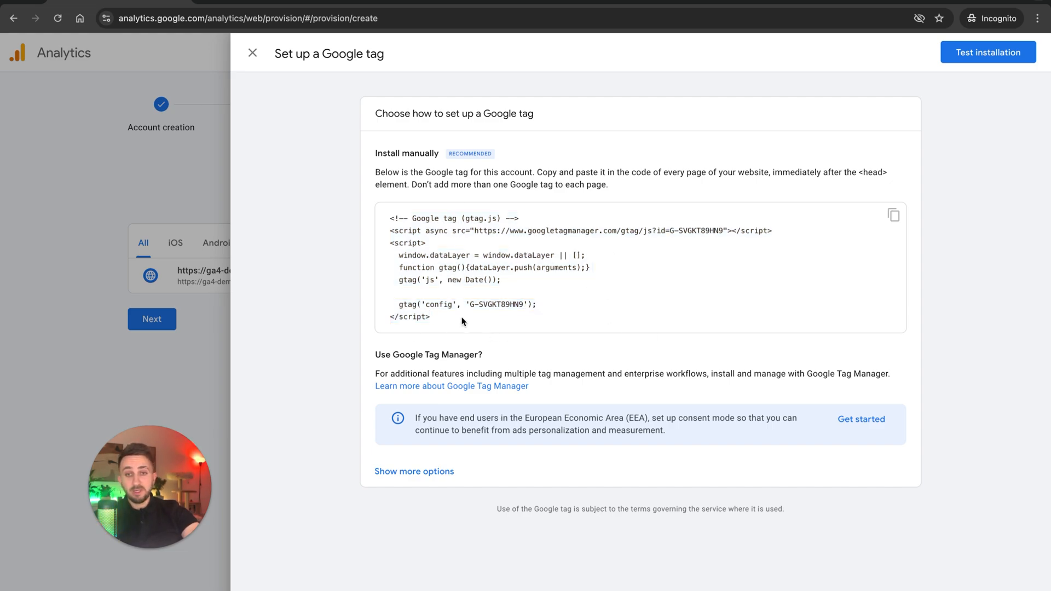
pyautogui.moveTo(462, 321); pyautogui.dragTo(378, 214)
pyautogui.press('super+c')
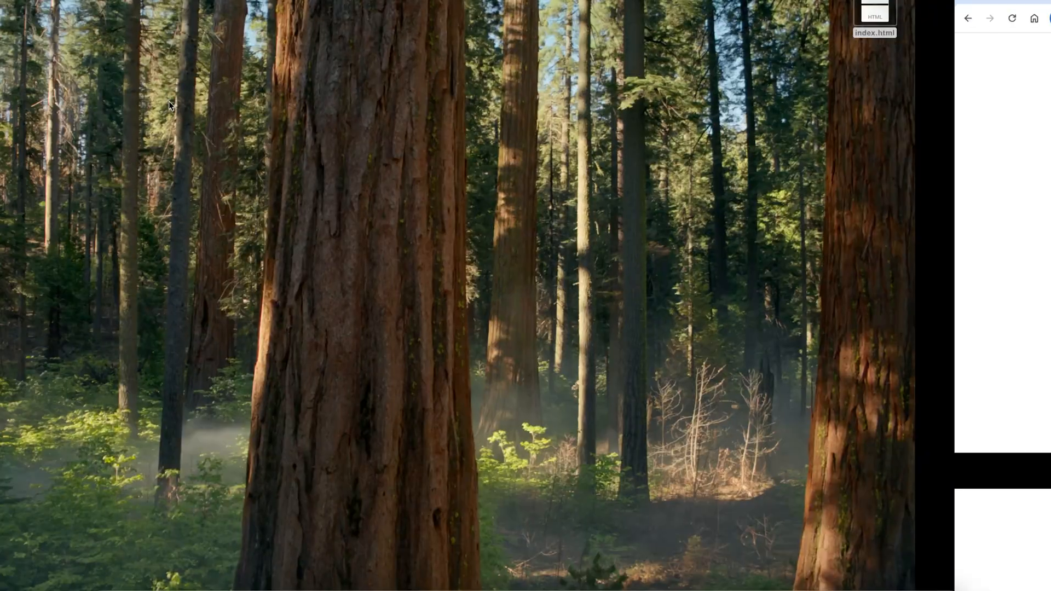
# Open the desktop file index.html in Sublime Text.
pyautogui.rightClick(874, 14)
pyautogui.moveTo(900, 28)
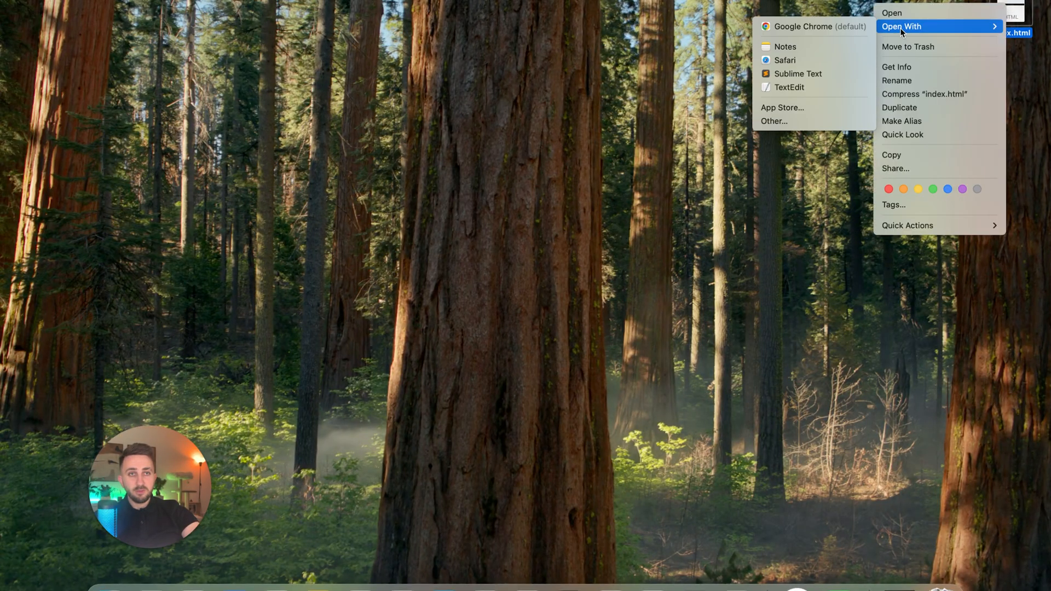
pyautogui.click(790, 73)
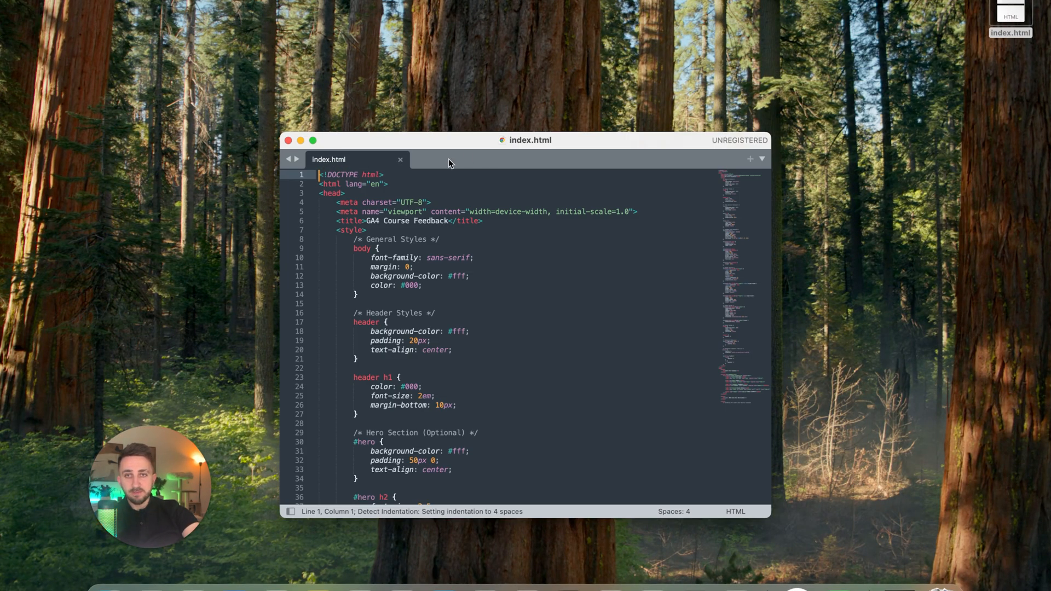
# Insert blank lines after the opening head tag of index.html and paste the copied Google tag snippet there.
pyautogui.press('Down')
pyautogui.press('Down')
pyautogui.press('End')
pyautogui.press('Return')
pyautogui.press('Return')
pyautogui.press('Return')
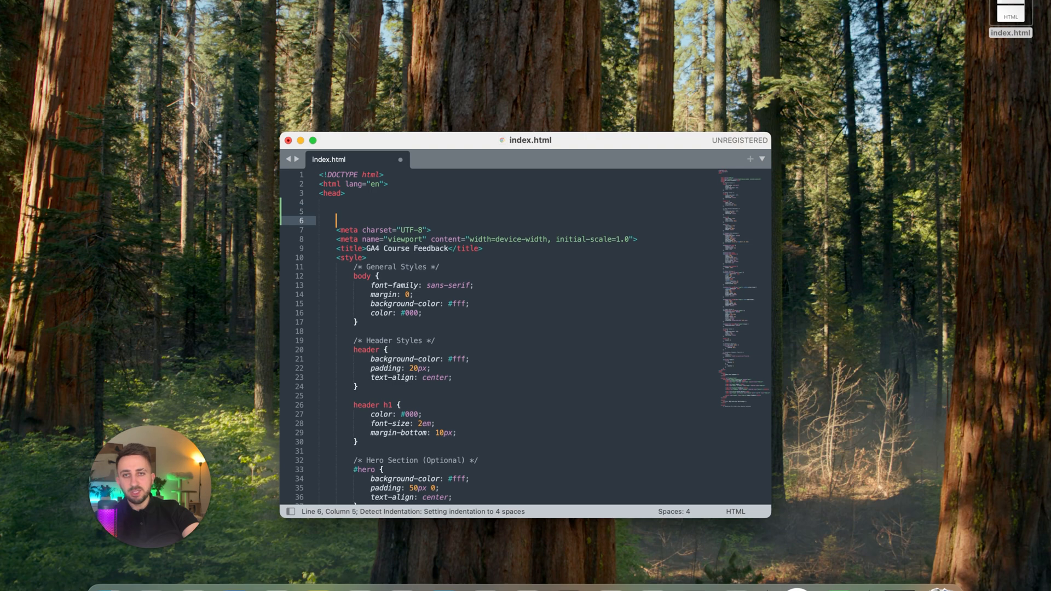
pyautogui.press('Up')
pyautogui.press('Up')
pyautogui.press('super+v')
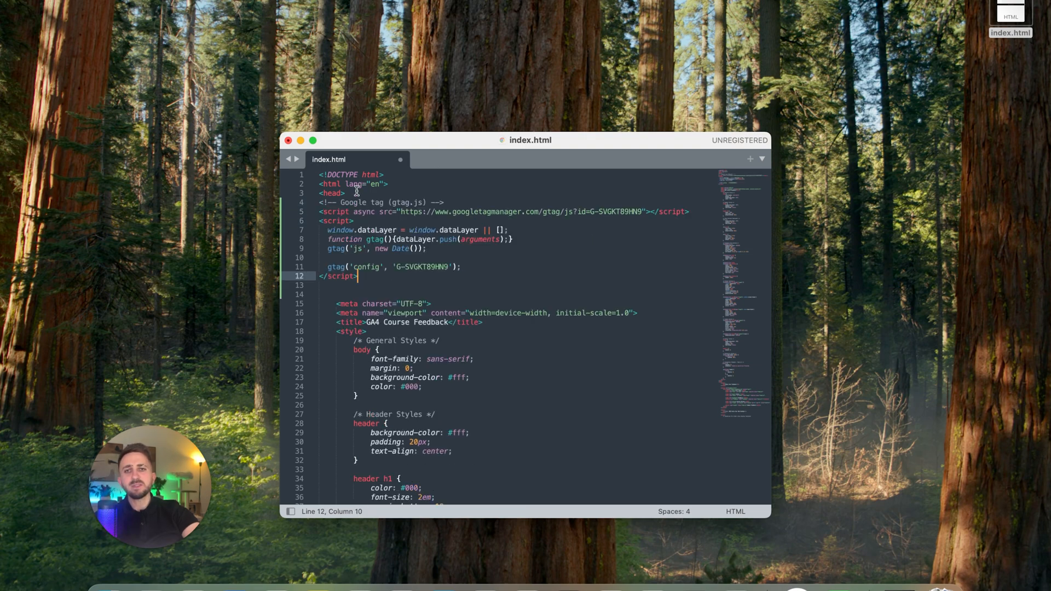
# Add an empty line between the opening head tag and the Google tag, then save and close index.html.
pyautogui.click(357, 191)
pyautogui.press('Return')
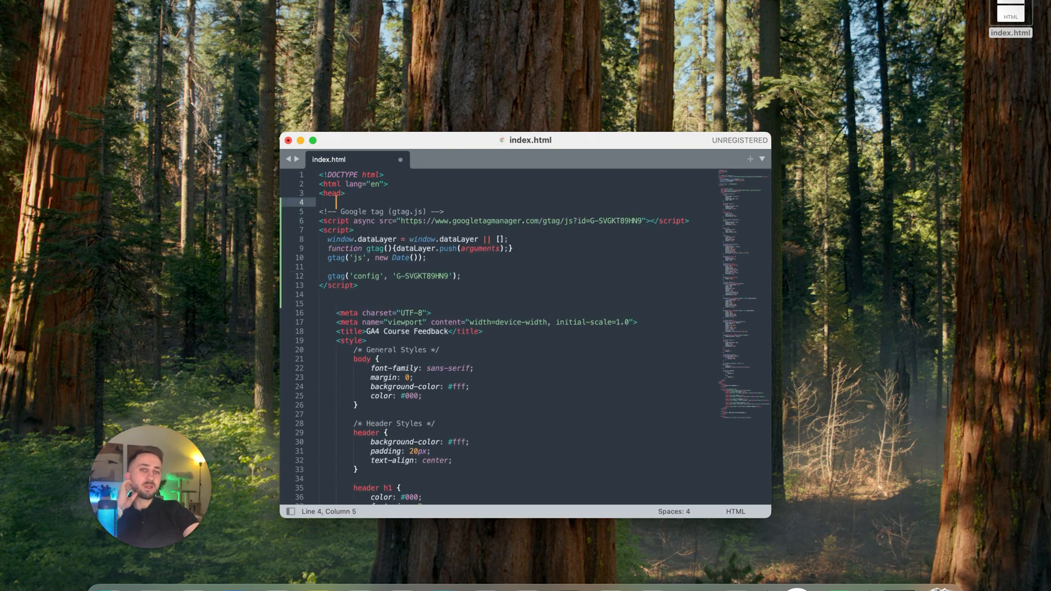
pyautogui.click(353, 285)
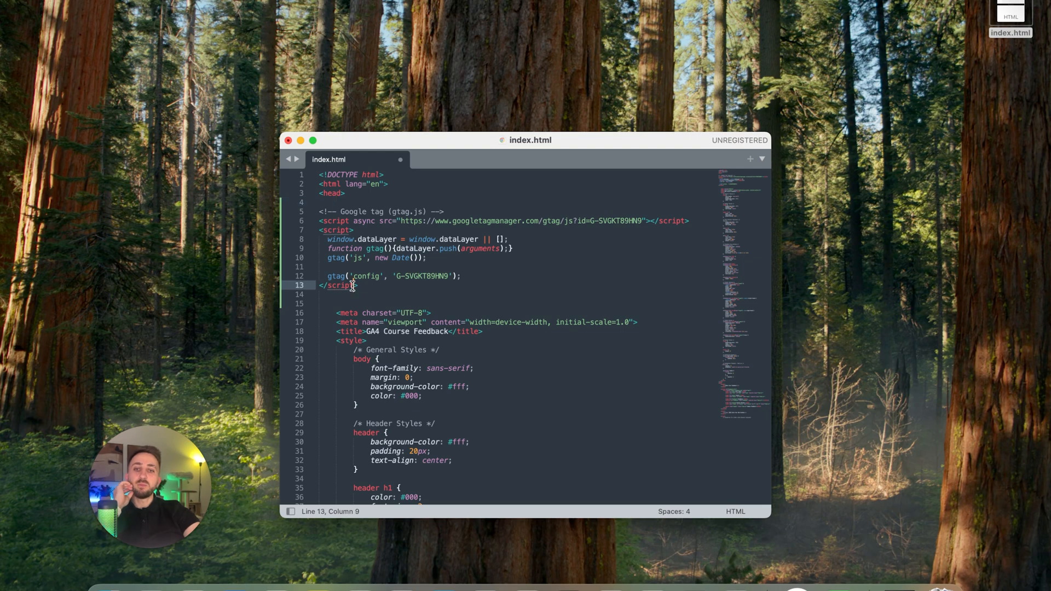
pyautogui.click(318, 209)
pyautogui.moveTo(364, 290); pyautogui.dragTo(311, 212)
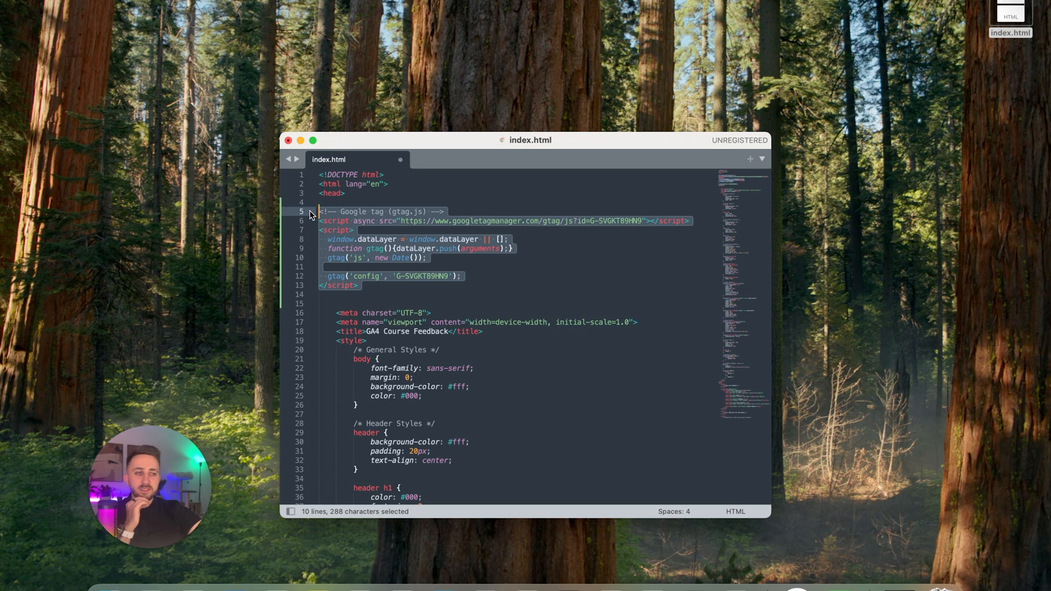
pyautogui.click(353, 230)
pyautogui.press('super+s')
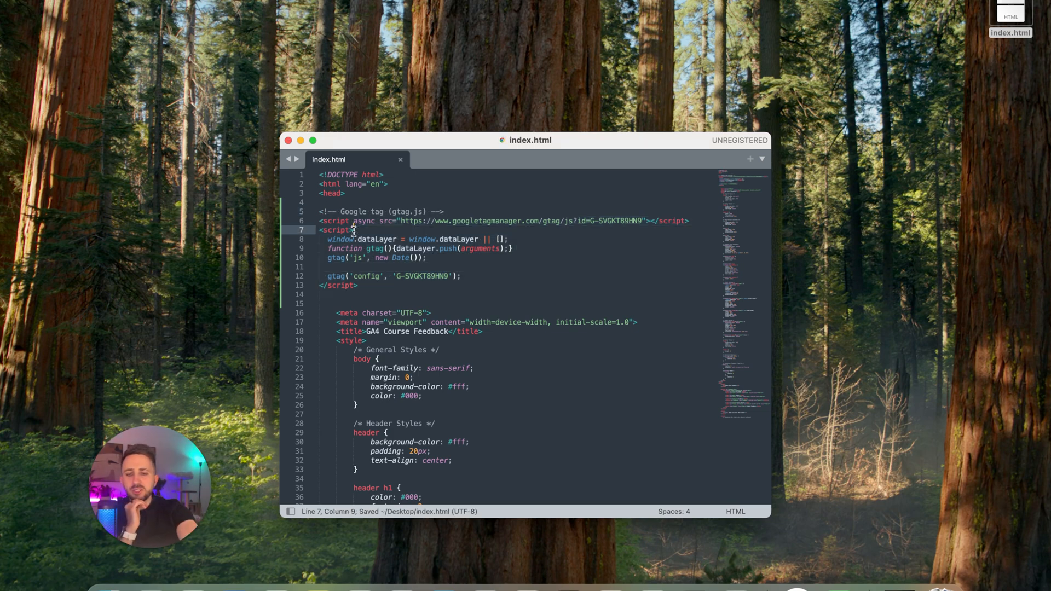
pyautogui.click(288, 140)
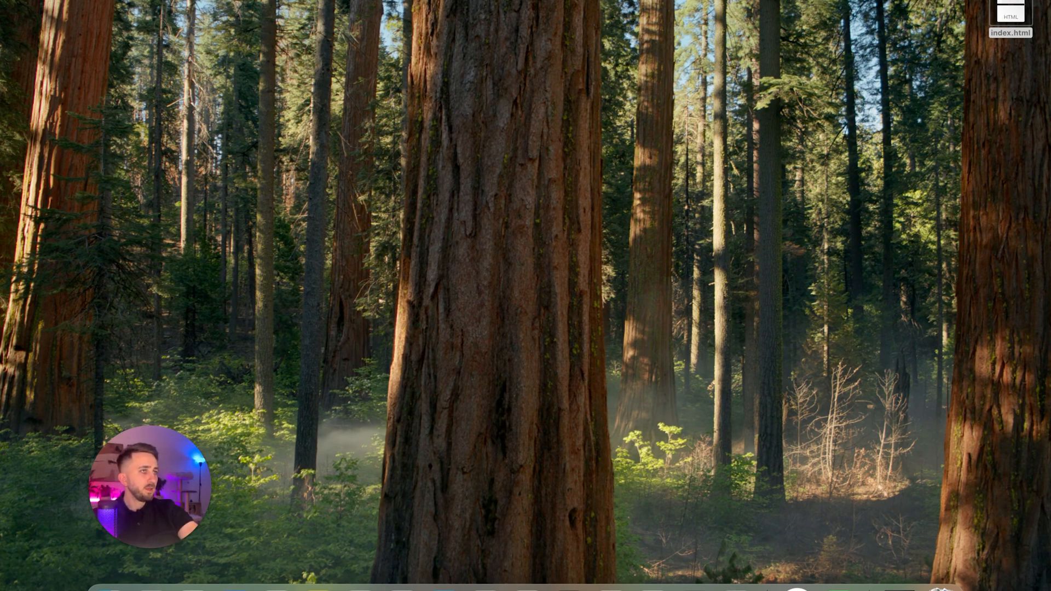
# Switch to Chrome, reload ga4-demo.scaleyourweb.com and view its page source to check for the Google tag snippet.
pyautogui.hotkey('ctrl', 'Right')
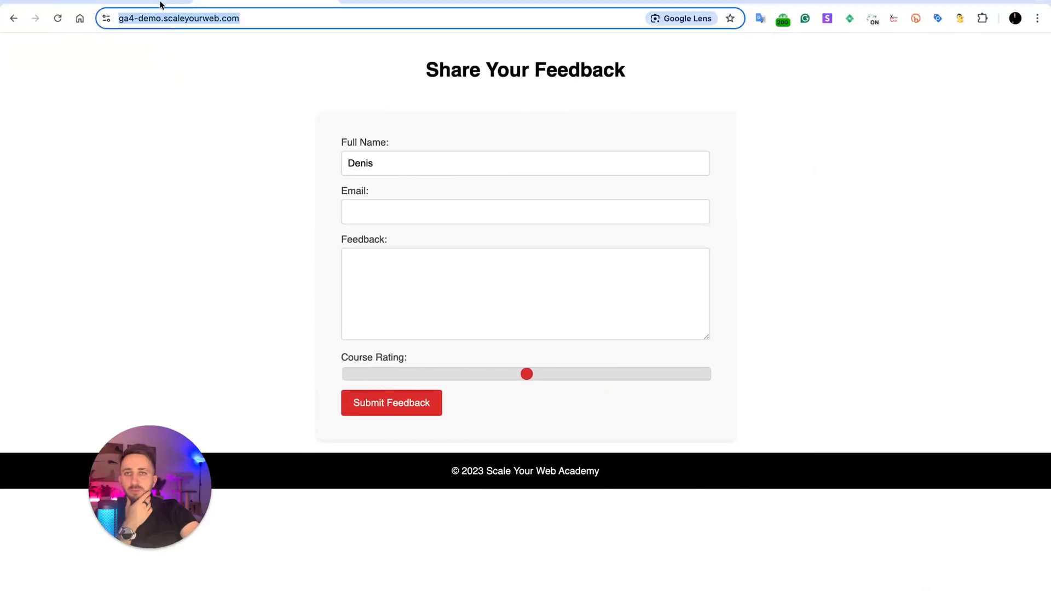
pyautogui.press('Return')
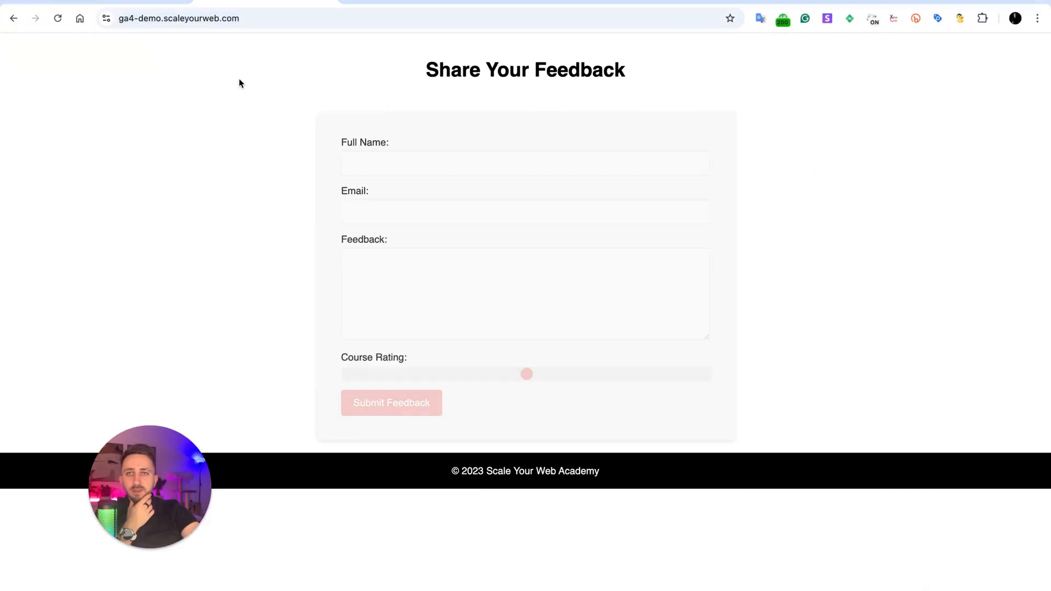
pyautogui.rightClick(238, 78)
pyautogui.click(290, 280)
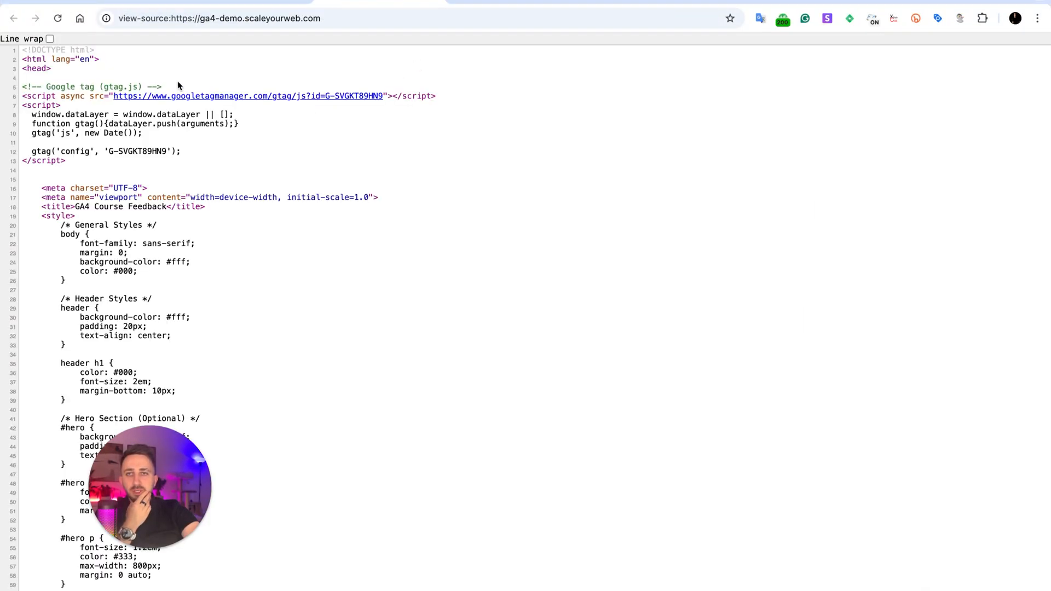
pyautogui.moveTo(23, 86); pyautogui.dragTo(169, 163)
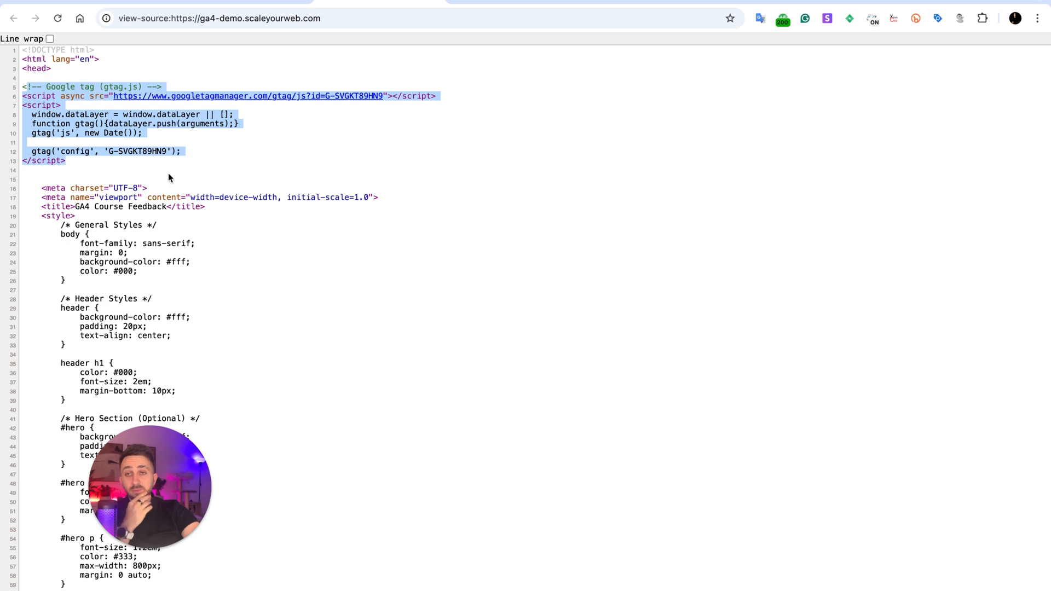
pyautogui.click(130, 161)
# Examine the measurement ID in the config line of the Google tag in the page source.
pyautogui.moveTo(106, 151); pyautogui.dragTo(164, 151)
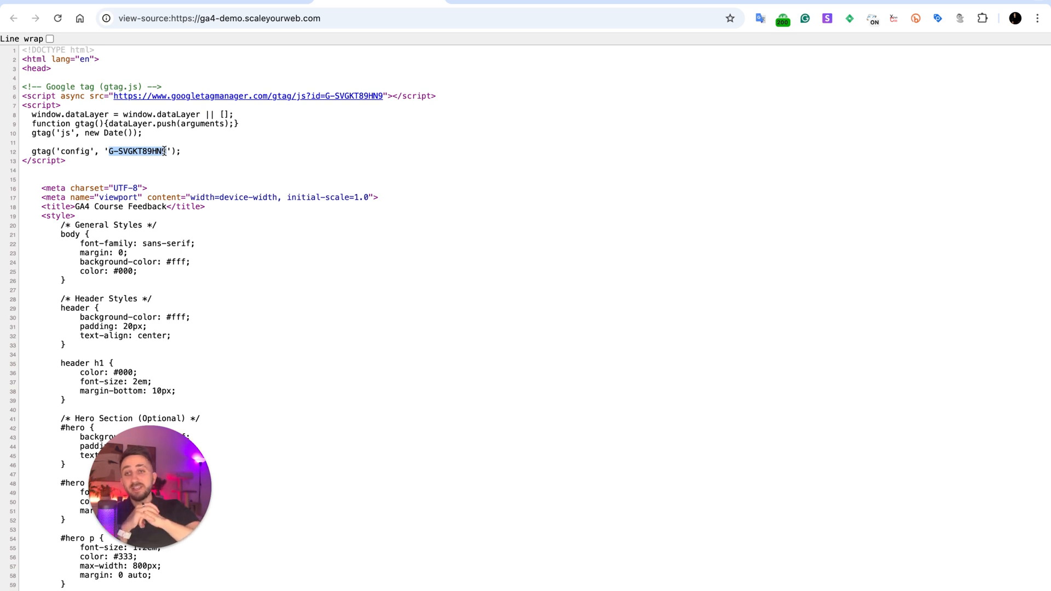
pyautogui.moveTo(164, 151); pyautogui.dragTo(108, 151)
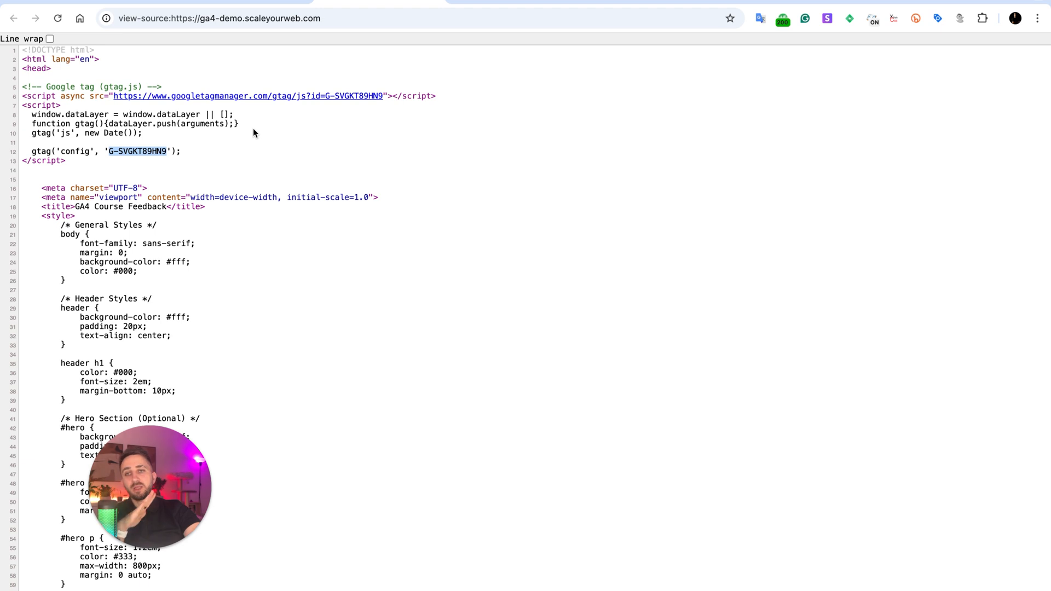
pyautogui.moveTo(108, 151); pyautogui.dragTo(168, 153)
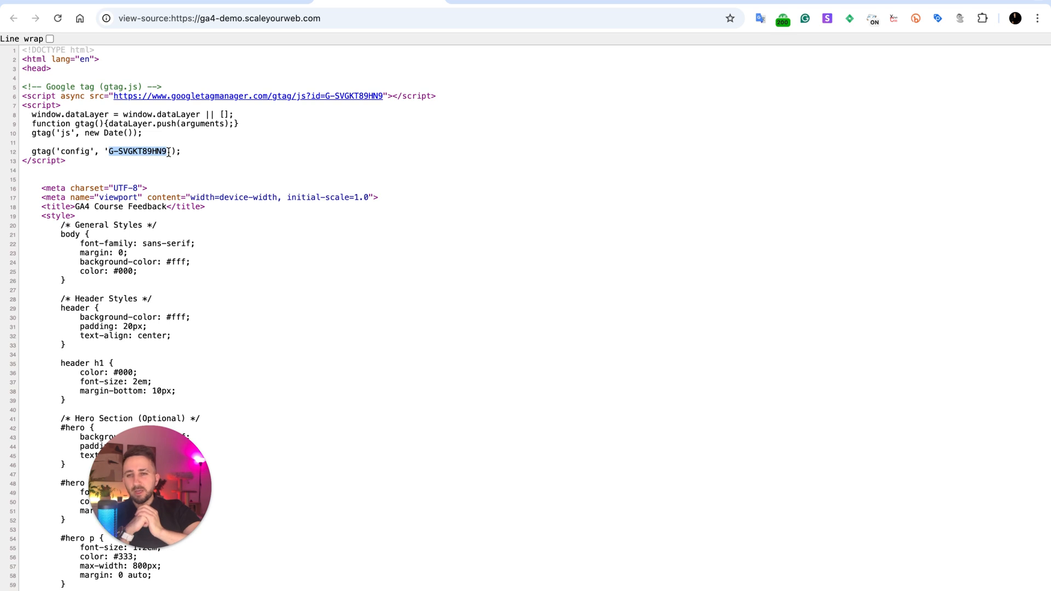
pyautogui.click(106, 152)
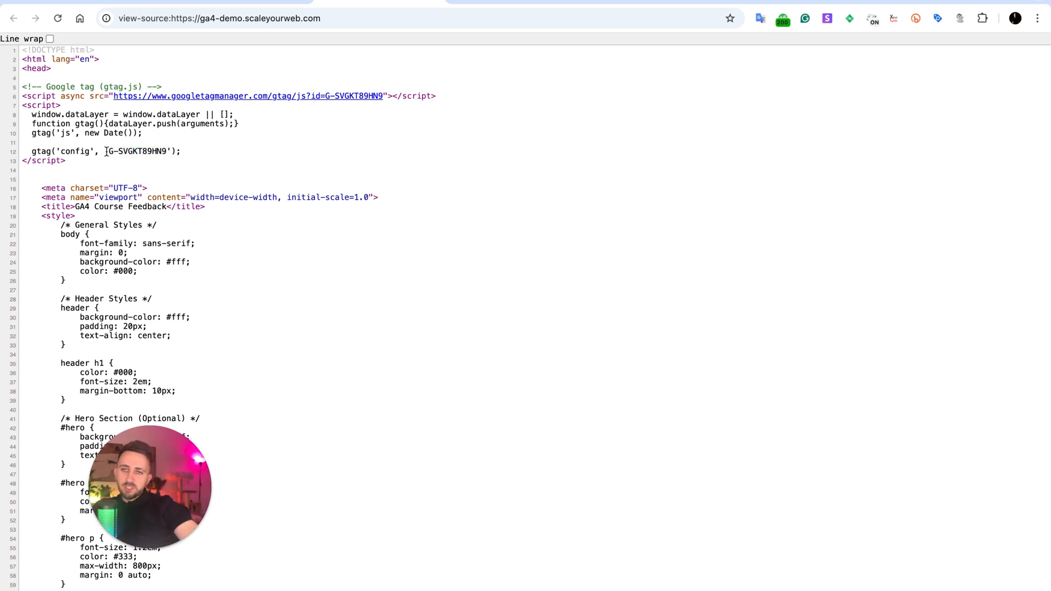
pyautogui.moveTo(108, 151); pyautogui.dragTo(167, 149)
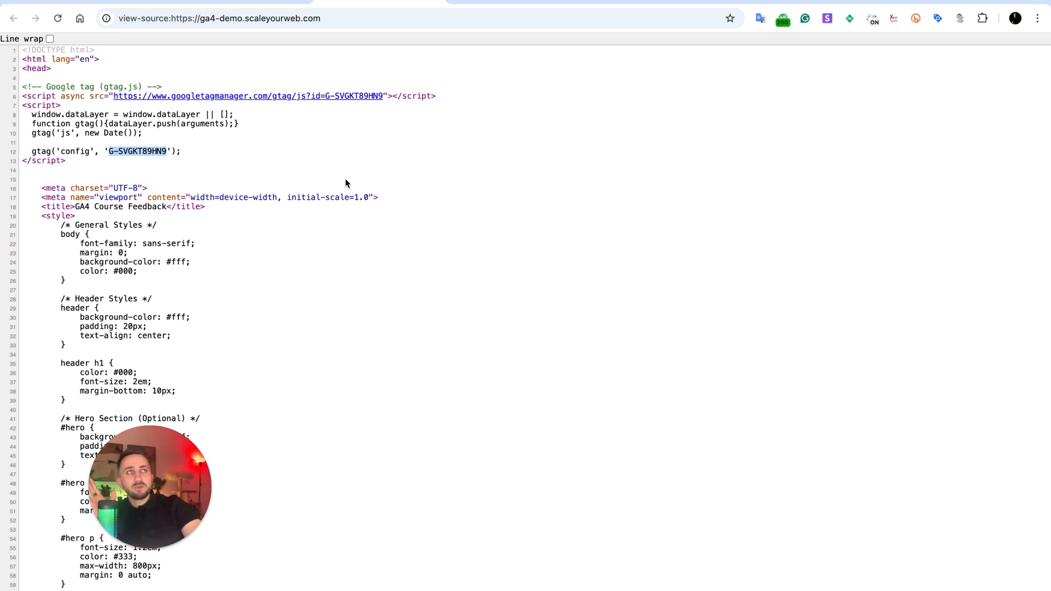
pyautogui.click(211, 186)
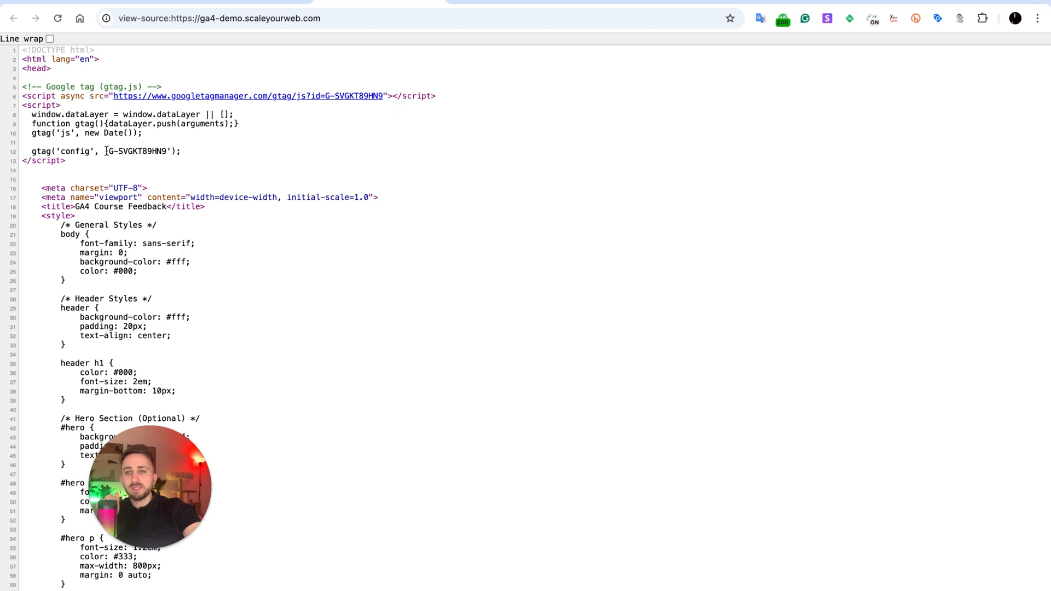
pyautogui.moveTo(107, 151); pyautogui.dragTo(167, 152)
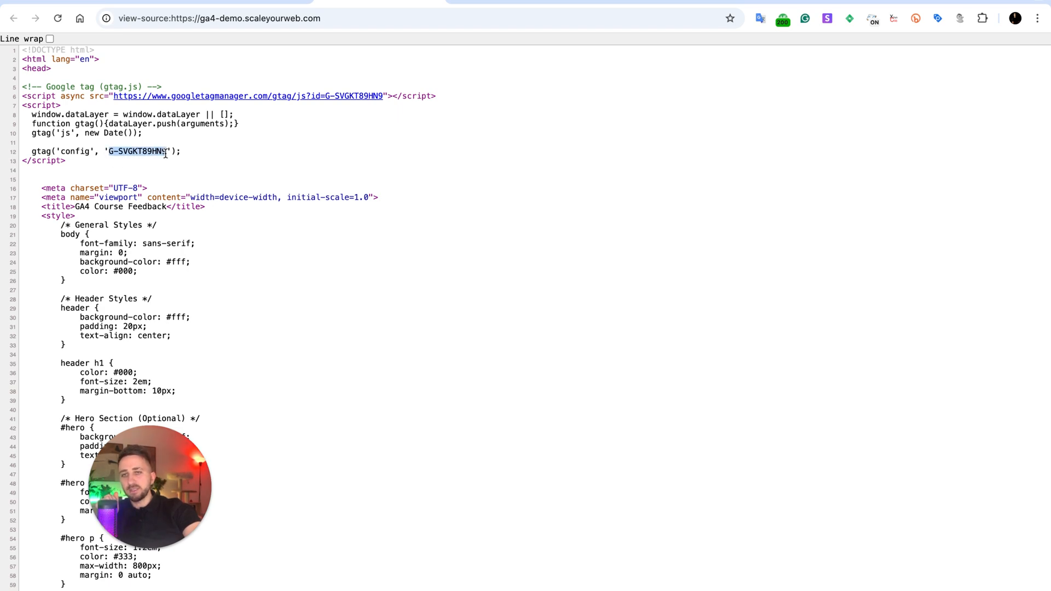
pyautogui.click(299, 130)
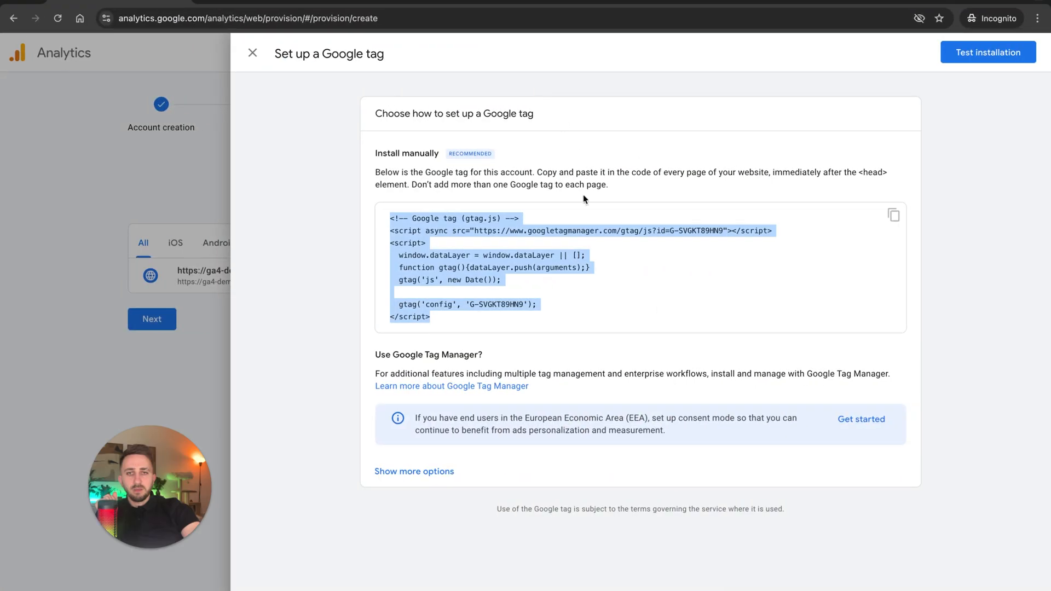
# Back in the Google Analytics tag setup, test the tag installation and confirm it.
pyautogui.click(628, 260)
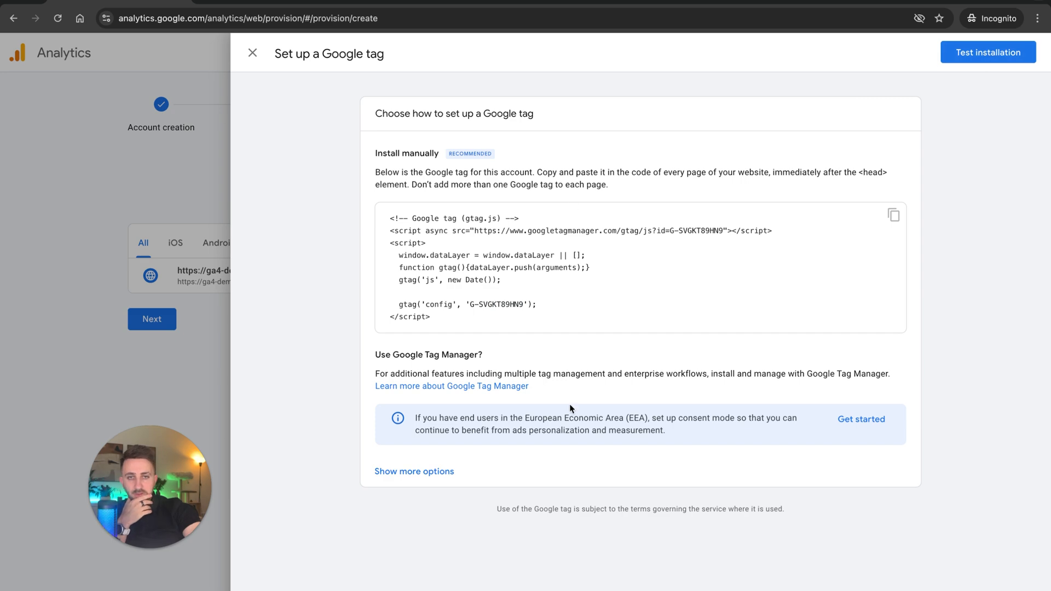
pyautogui.click(971, 53)
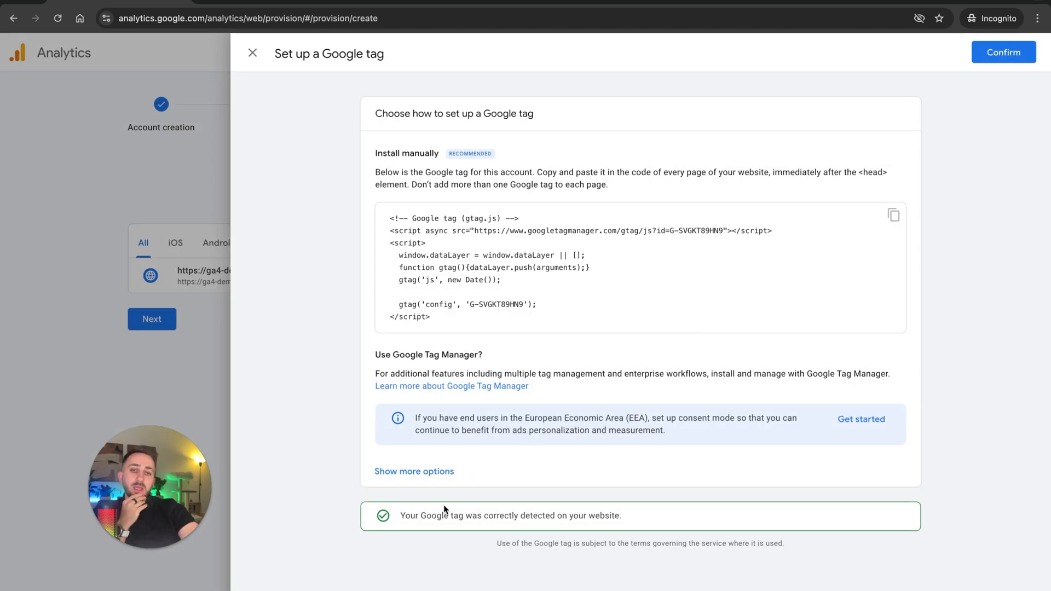
pyautogui.moveTo(623, 516); pyautogui.dragTo(444, 505)
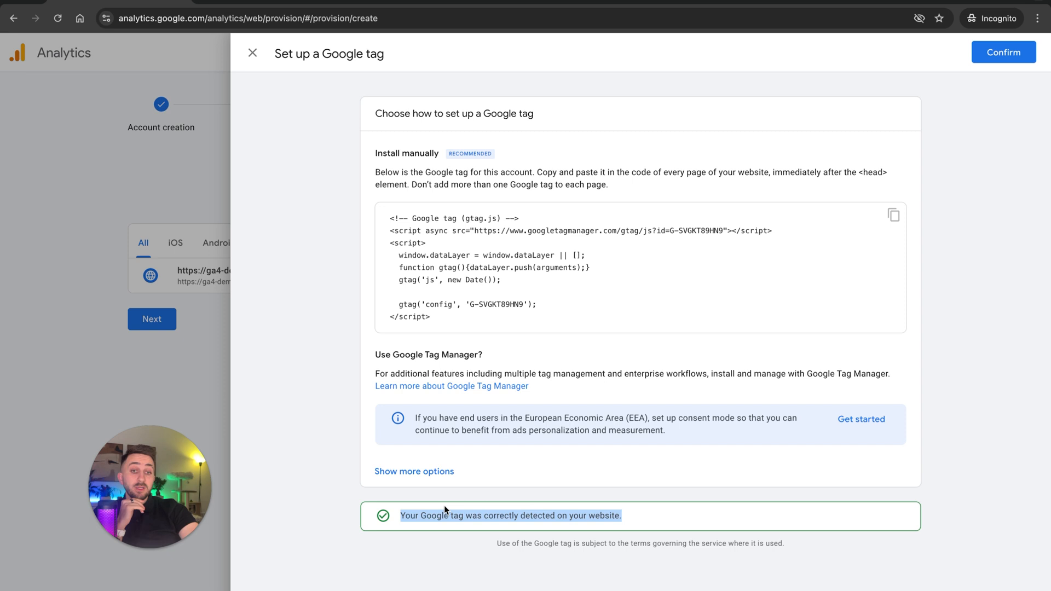
pyautogui.click(973, 196)
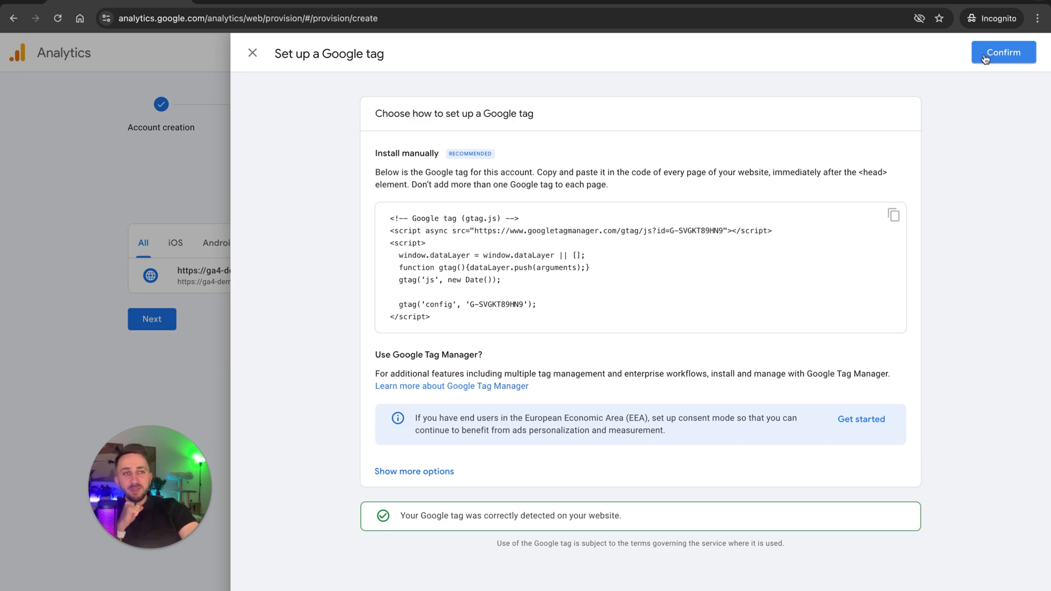
pyautogui.click(985, 57)
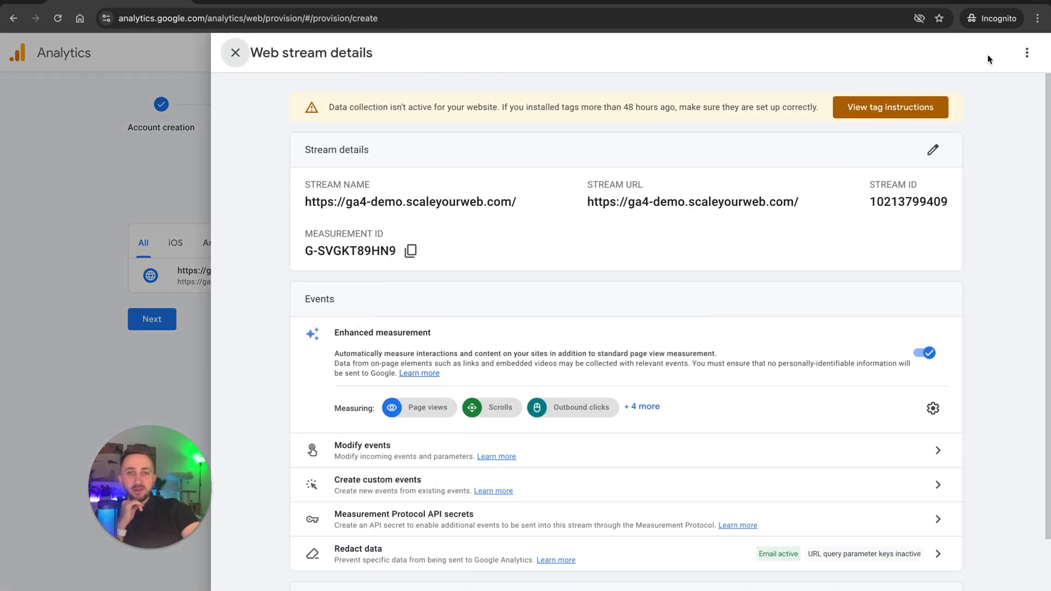
# Copy the web stream's measurement ID and look over its enhanced measurement settings.
pyautogui.moveTo(305, 250); pyautogui.dragTo(398, 258)
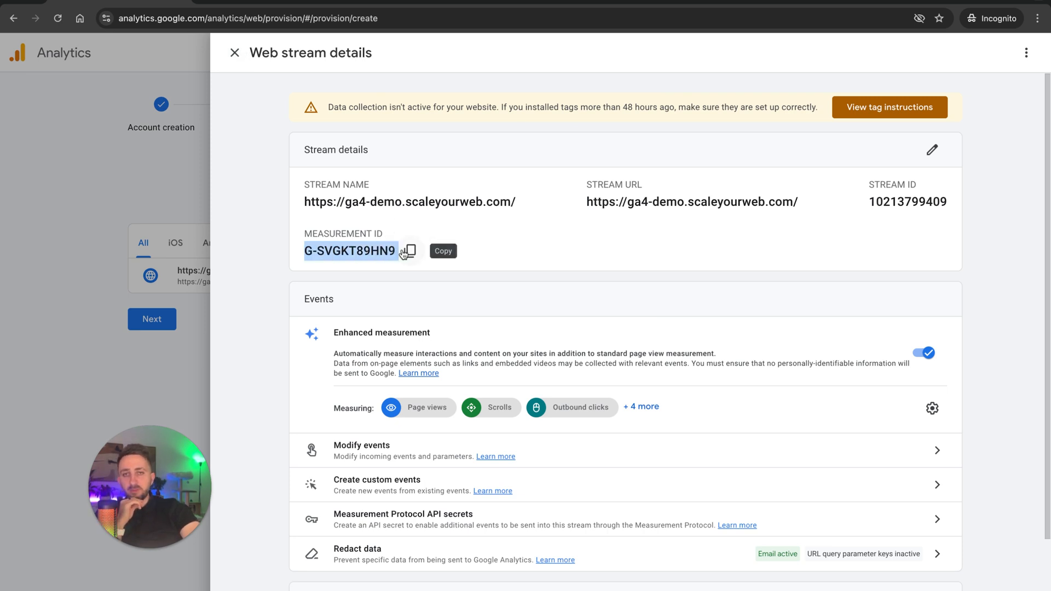
pyautogui.click(409, 250)
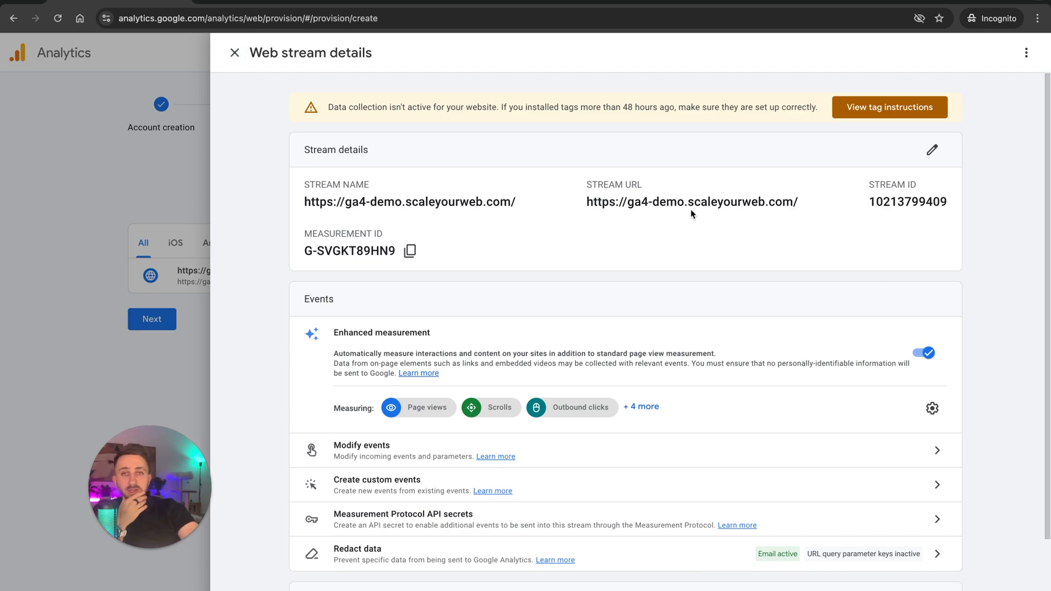
pyautogui.scroll(-2, 508, 328)
pyautogui.click(933, 294)
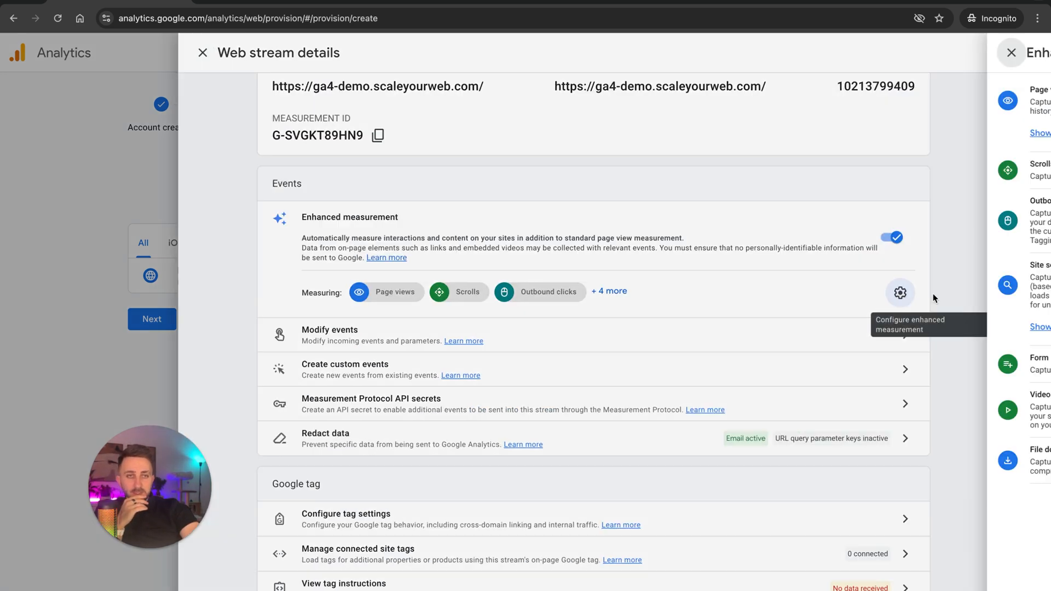
pyautogui.click(655, 53)
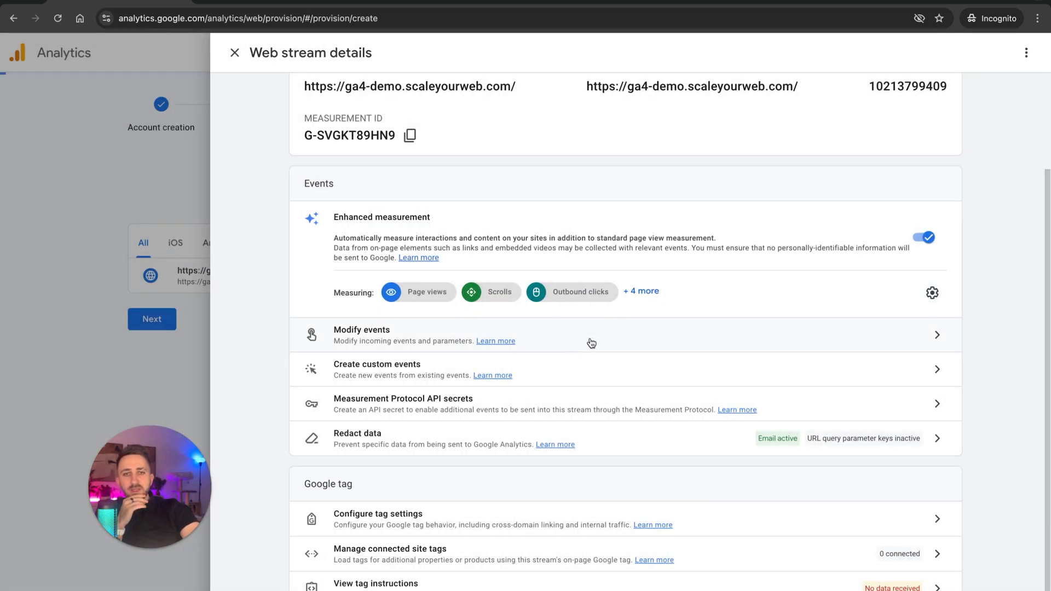
# Close the web stream details and switch to the demo site's Share Your Feedback form.
pyautogui.click(589, 342)
pyautogui.click(235, 53)
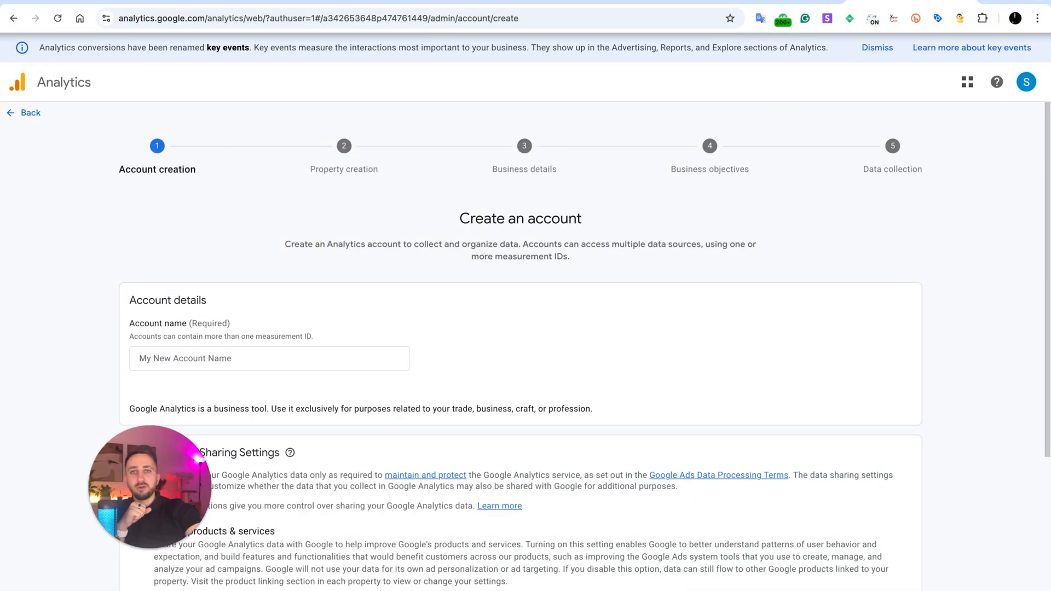
pyautogui.click(237, 3)
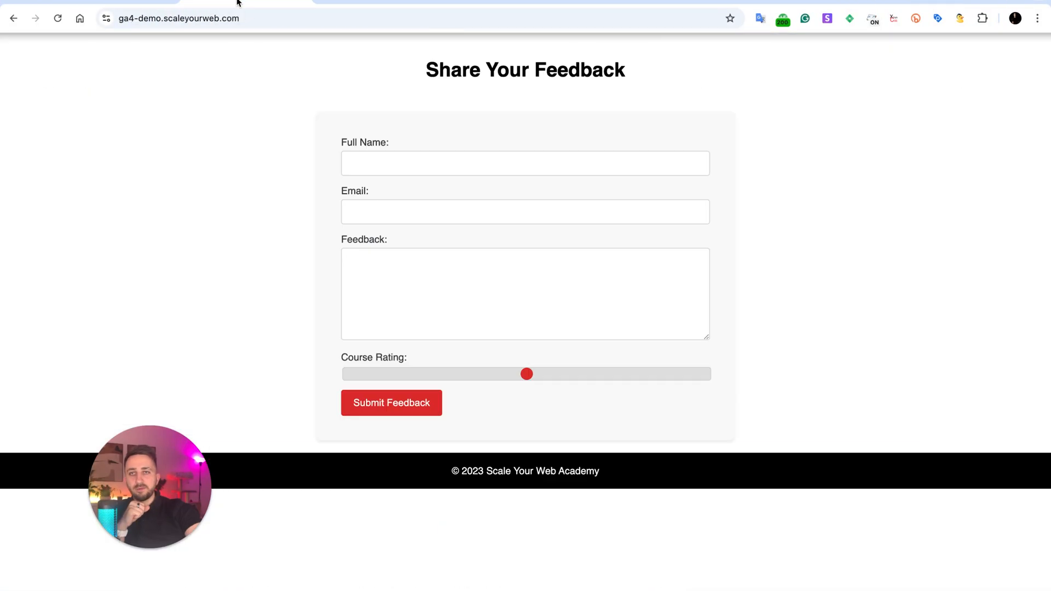
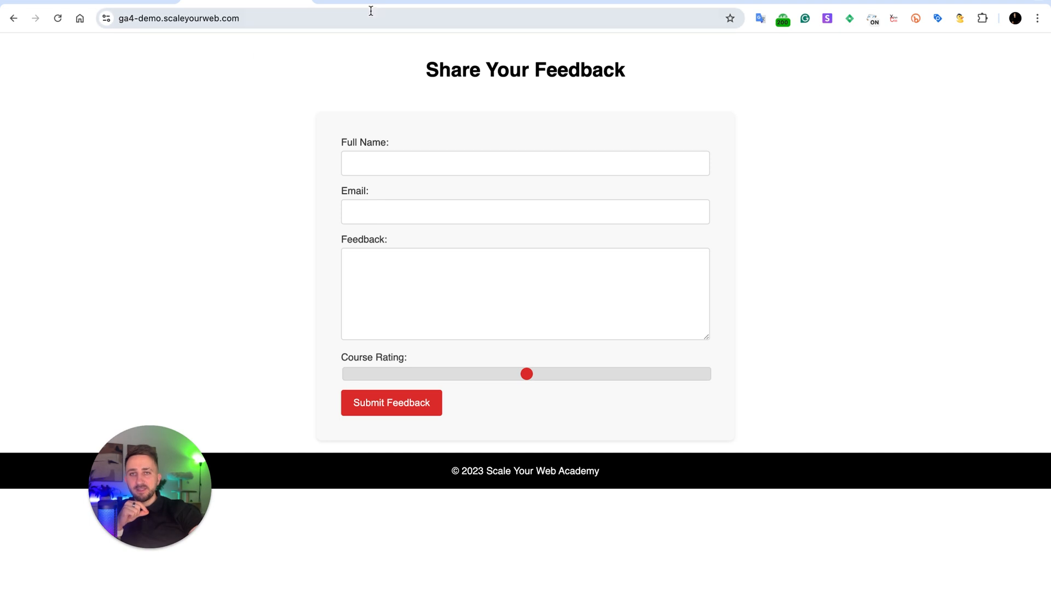
# Switch to the scaleyourweb.com home page and open its page source.
pyautogui.press('super+alt+u')
pyautogui.press('super+f')
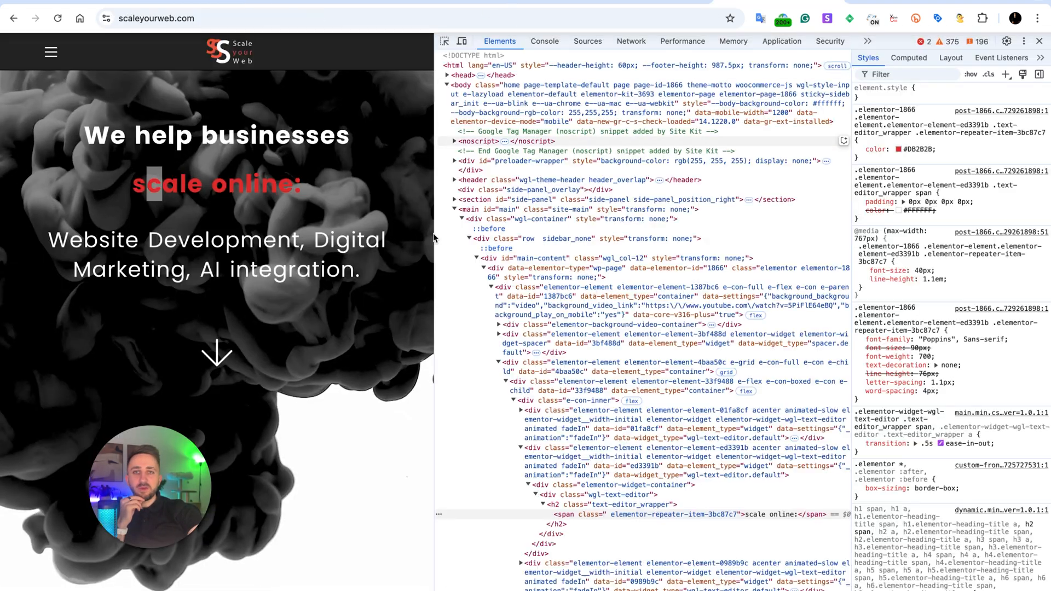
pyautogui.rightClick(387, 87)
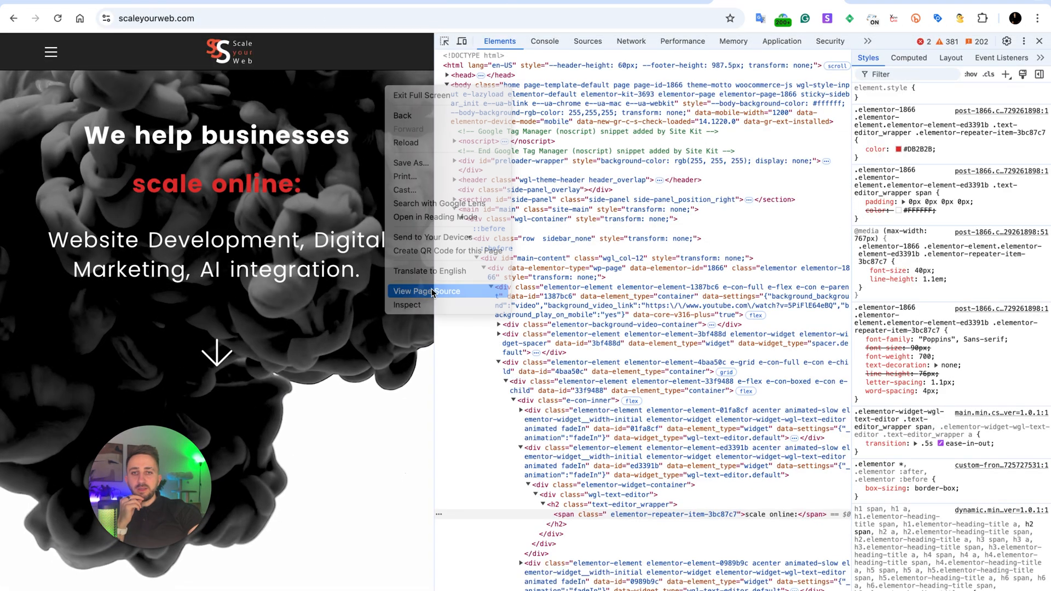
pyautogui.click(427, 291)
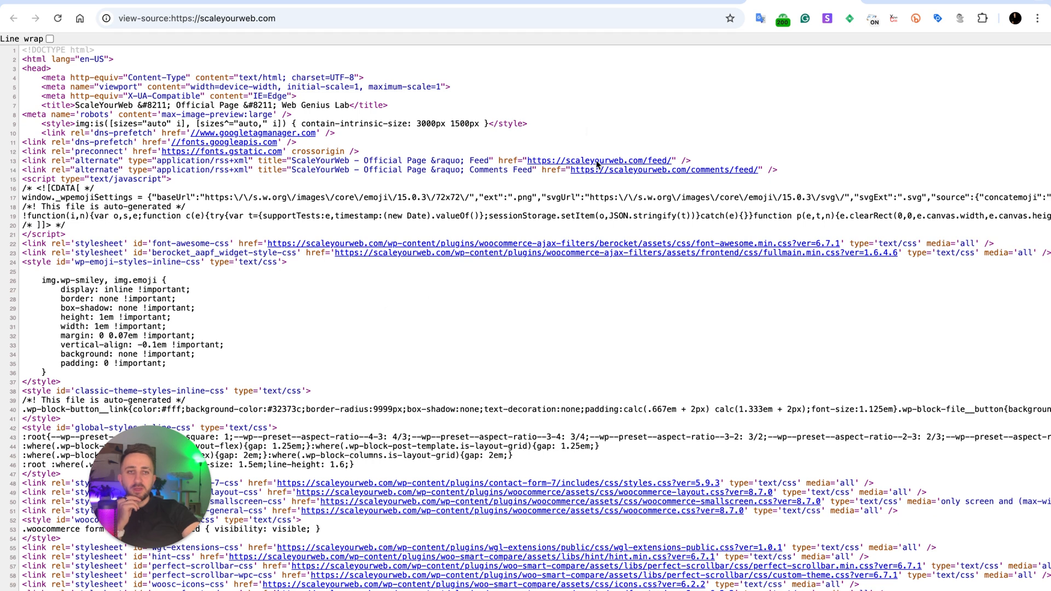
# Copy the measurement ID from the Google tag script URL in the ga4-demo.scaleyourweb.com page source.
pyautogui.click(427, 4)
pyautogui.click(345, 7)
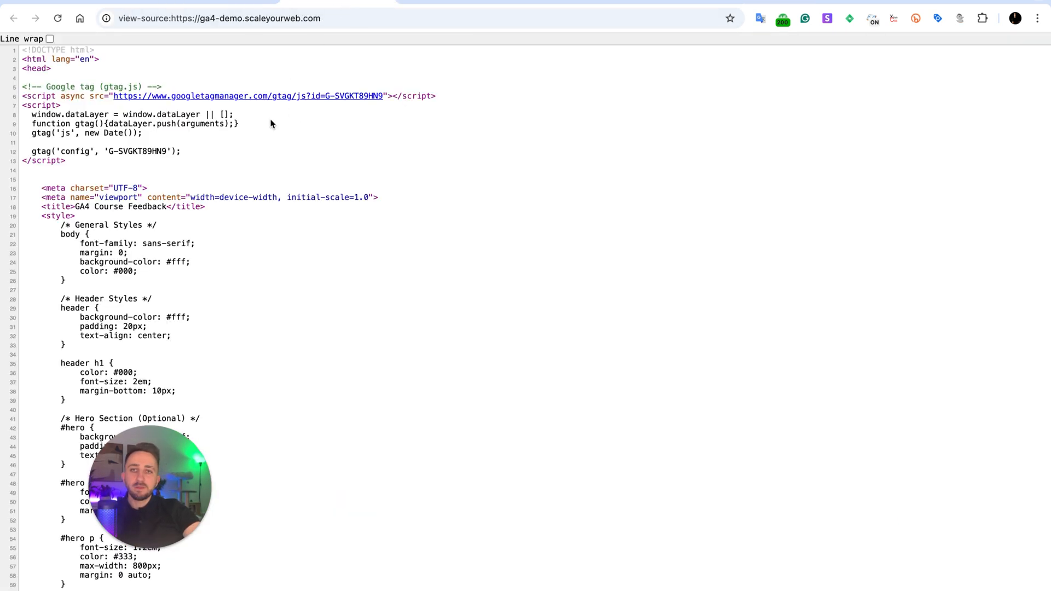
pyautogui.scroll(-1, 196, 198)
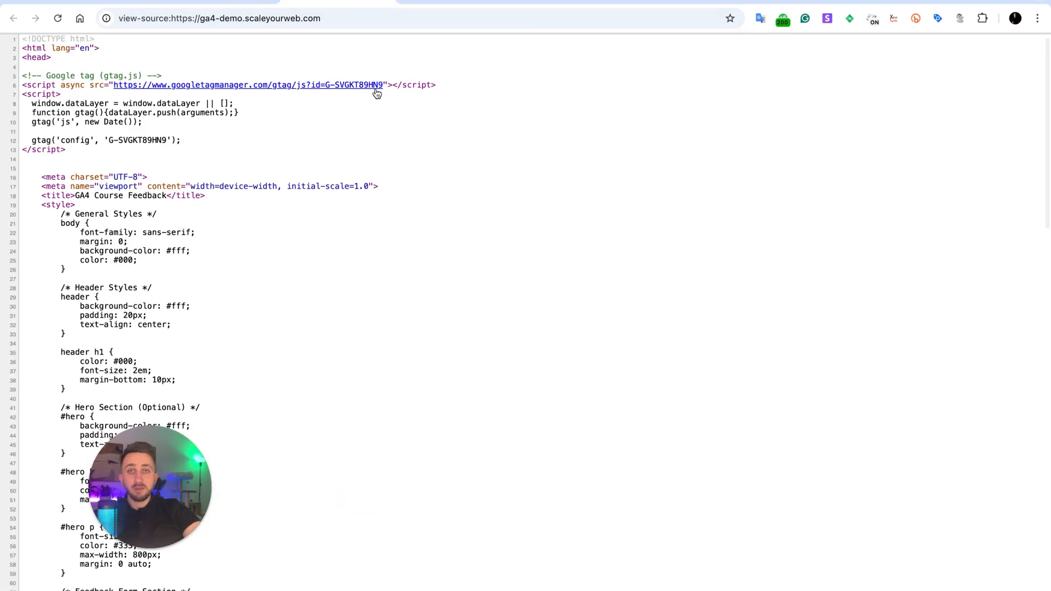
pyautogui.moveTo(388, 85); pyautogui.dragTo(330, 82)
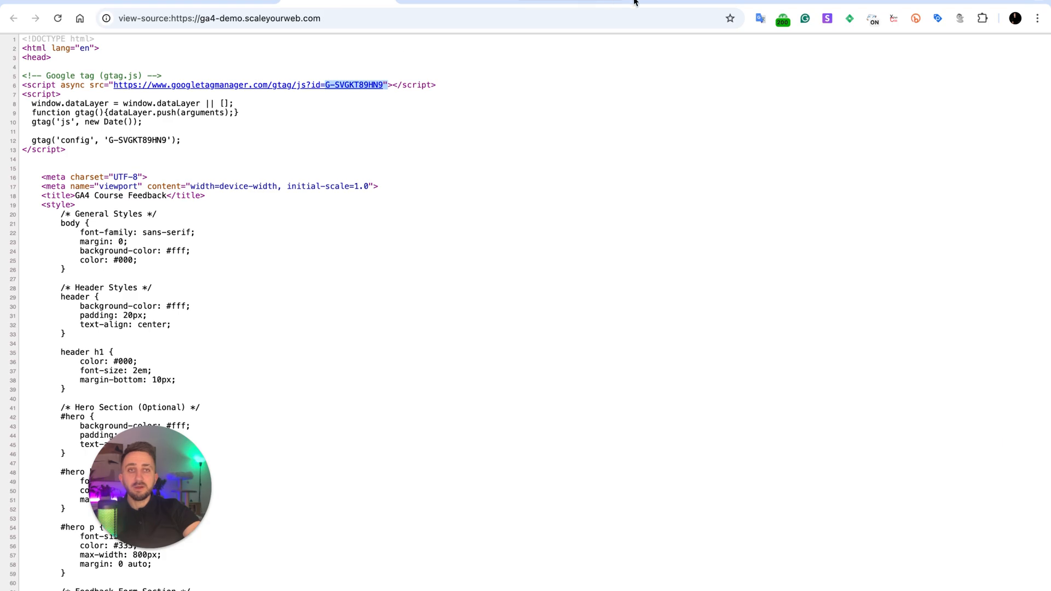
# Search the scaleyourweb.com page source for the copied measurement ID G-SVGKT89HN9.
pyautogui.click(684, 5)
pyautogui.click(797, 4)
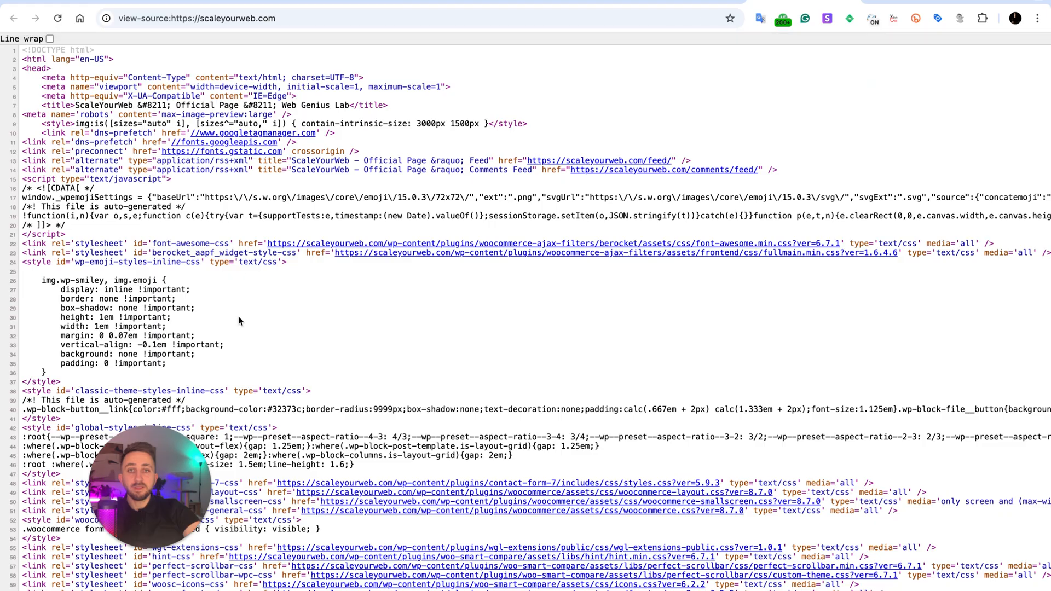
pyautogui.press('super+f')
pyautogui.write('G-SVGKT89HN9"')
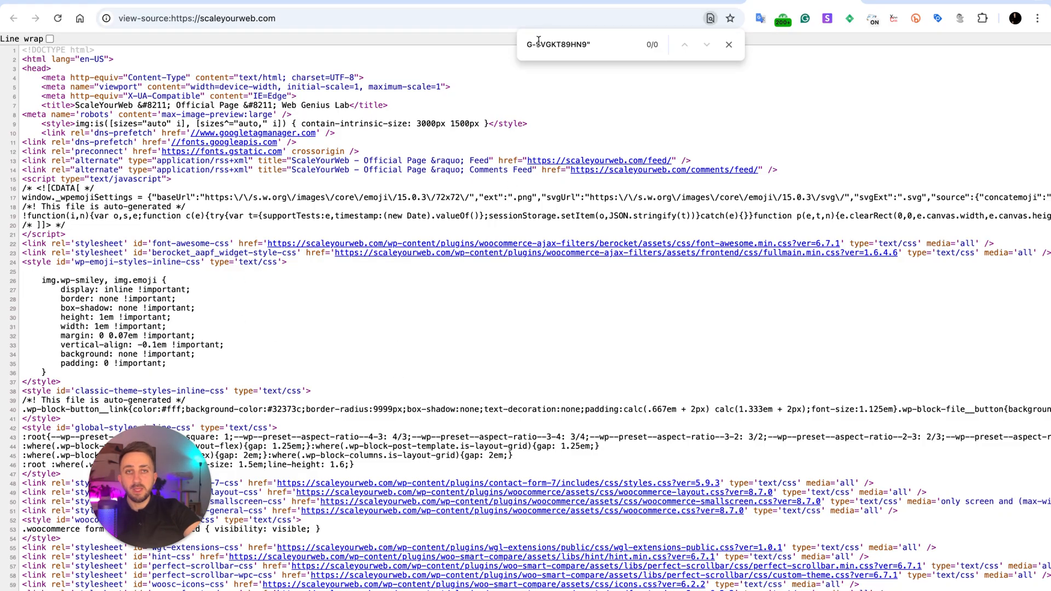
# Shorten the source search to "G-", go through several matches and clear the search.
pyautogui.moveTo(538, 41); pyautogui.dragTo(621, 44)
pyautogui.press('BackSpace')
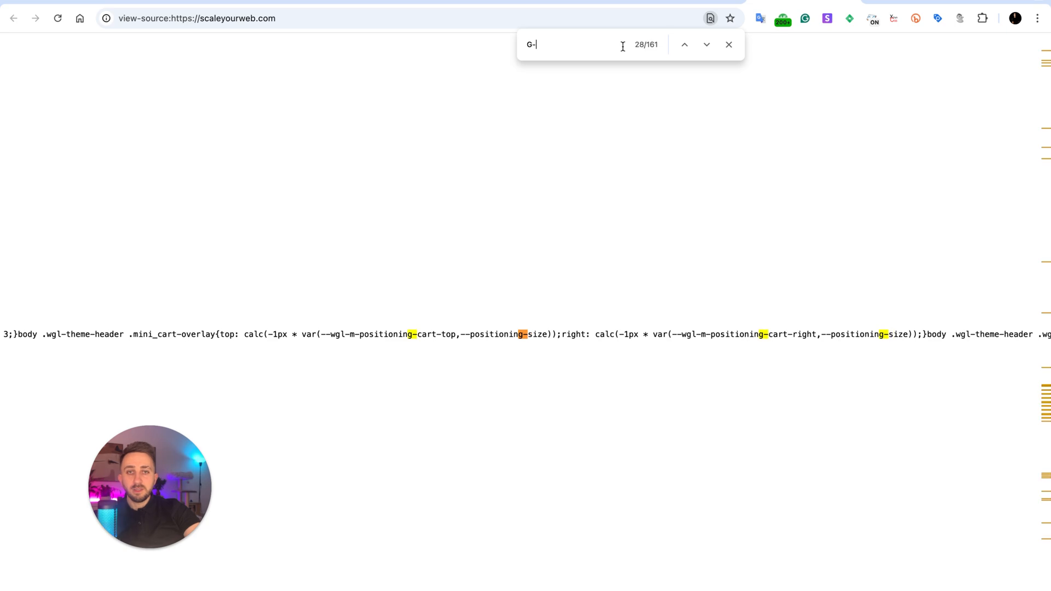
pyautogui.press('Return')
pyautogui.press('Return')
pyautogui.press('Return')
pyautogui.press('Return')
pyautogui.press('Return')
pyautogui.press('Return')
pyautogui.press('Return')
pyautogui.press('Return')
pyautogui.press('Return')
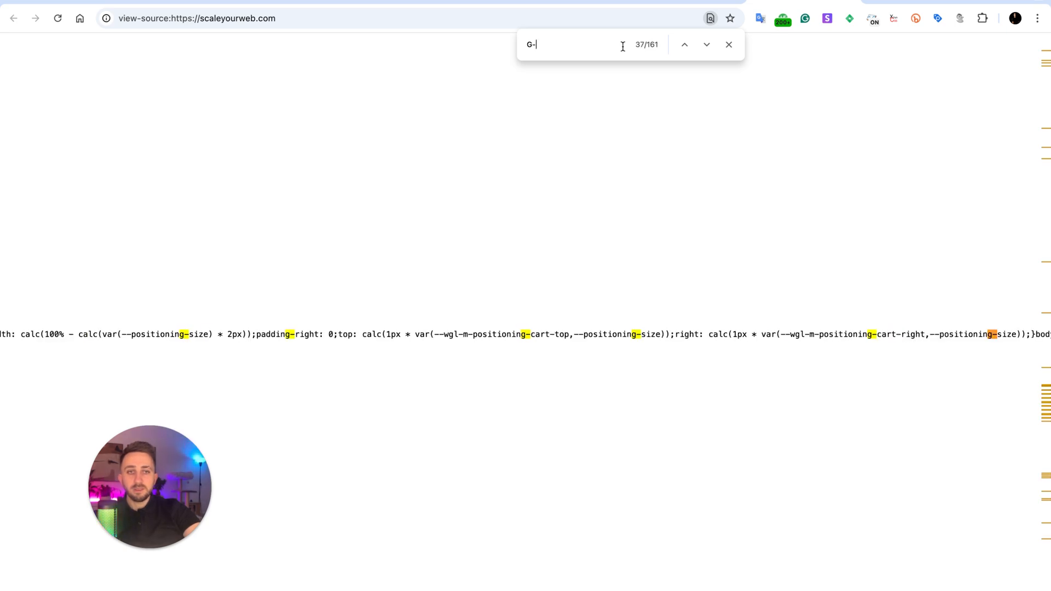
pyautogui.press('BackSpace')
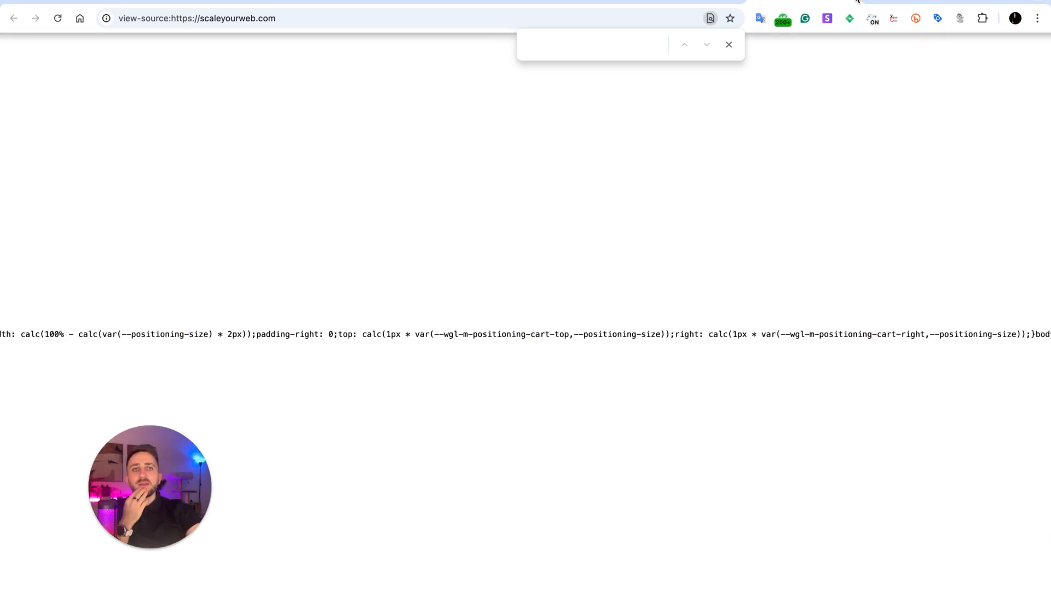
# Back in the Analytics web stream details, view the tag instructions for installing with the Wordpress platform.
pyautogui.click(850, 1)
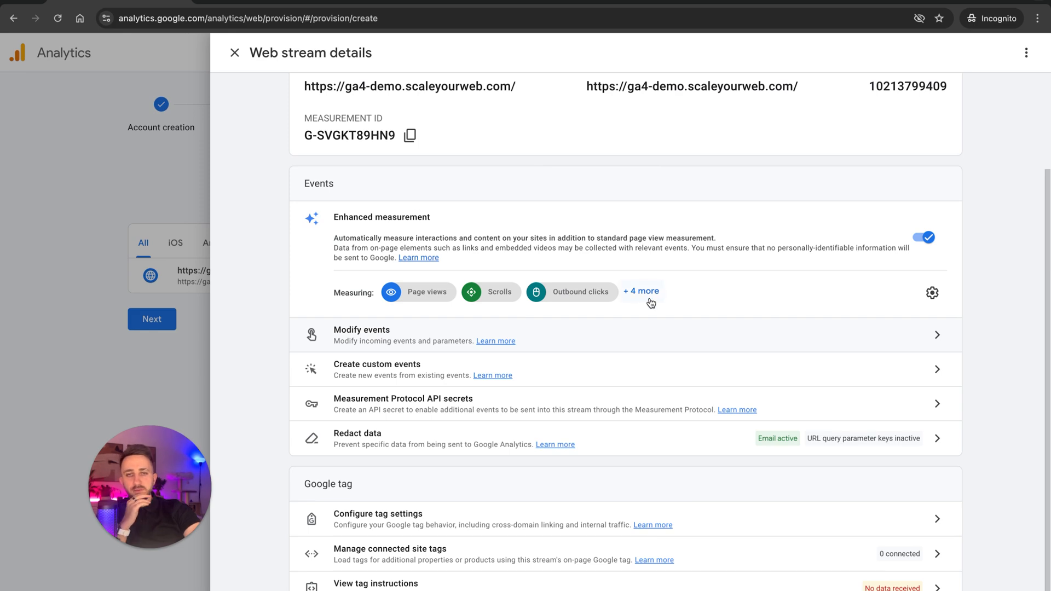
pyautogui.scroll(2, 568, 151)
pyautogui.scroll(-2, 568, 152)
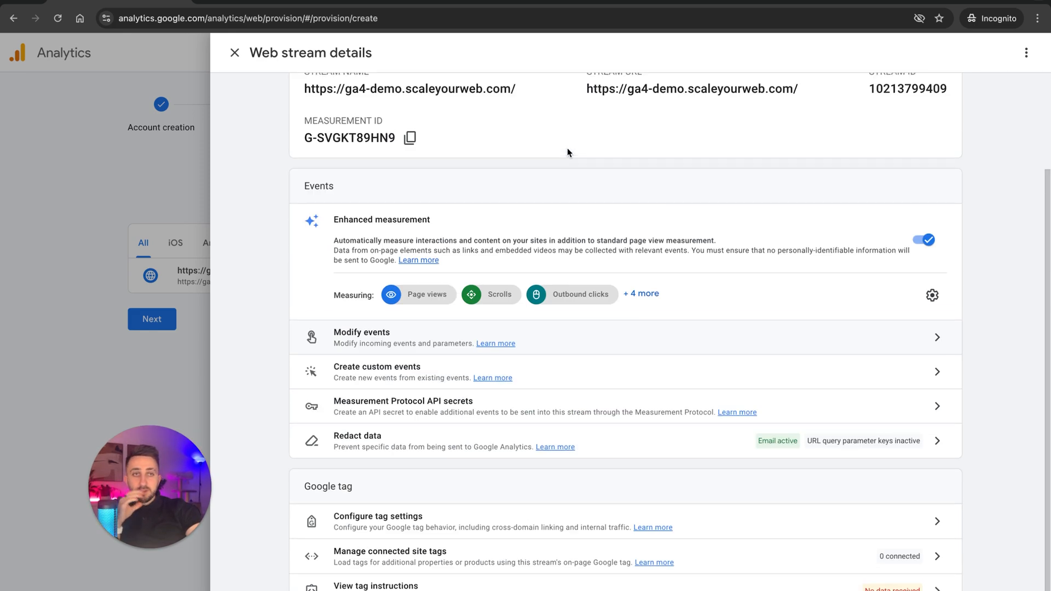
pyautogui.scroll(2, 568, 151)
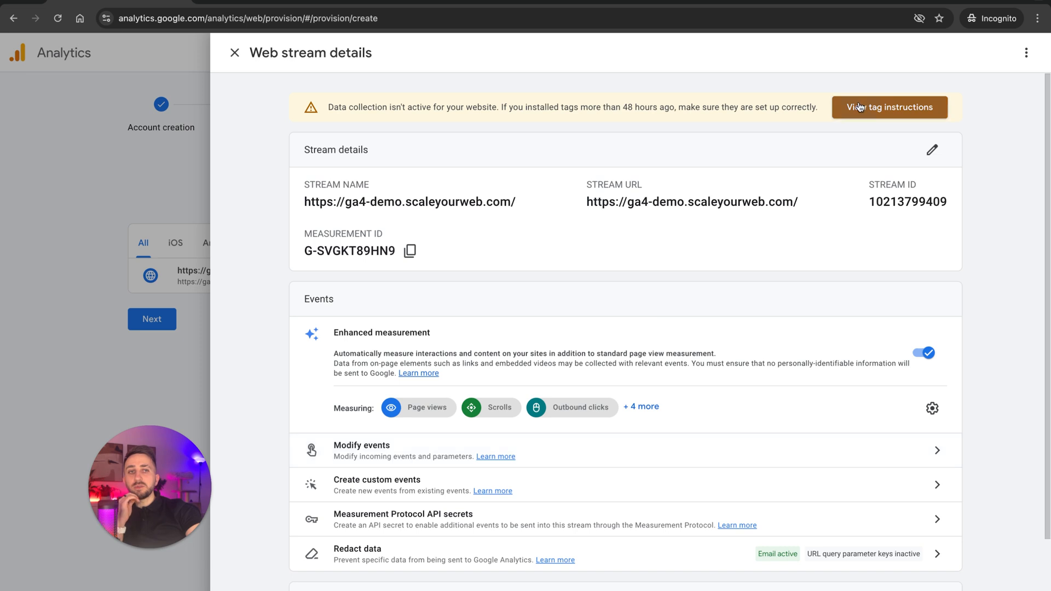
pyautogui.click(843, 116)
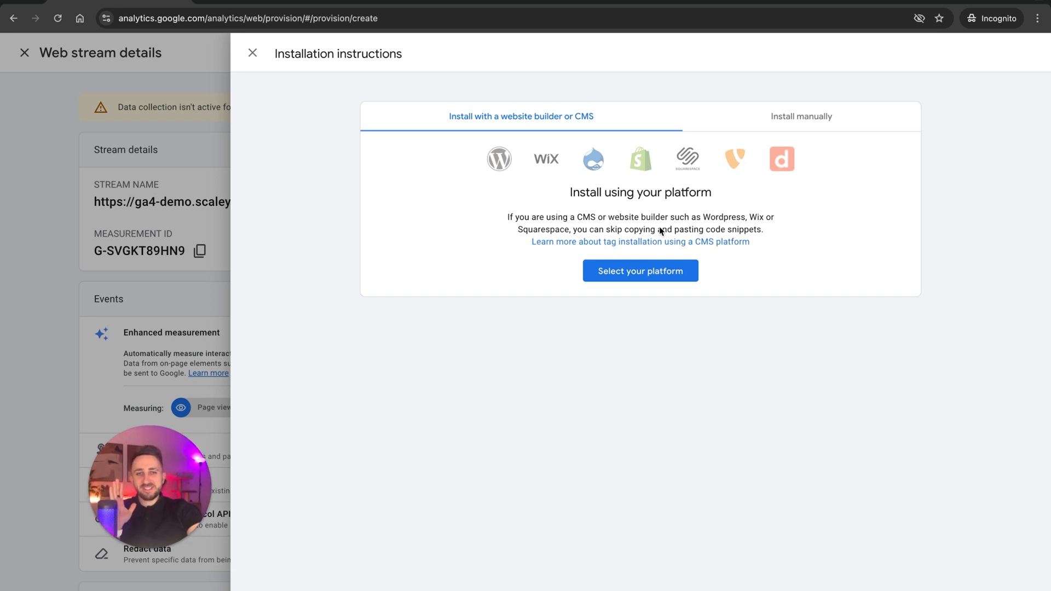
pyautogui.click(611, 277)
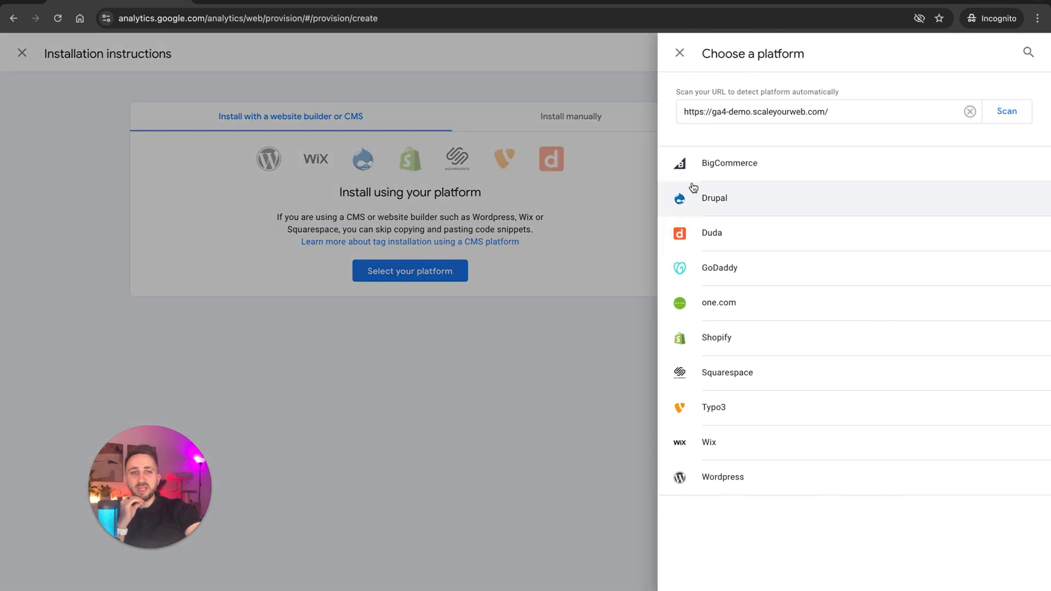
pyautogui.click(786, 477)
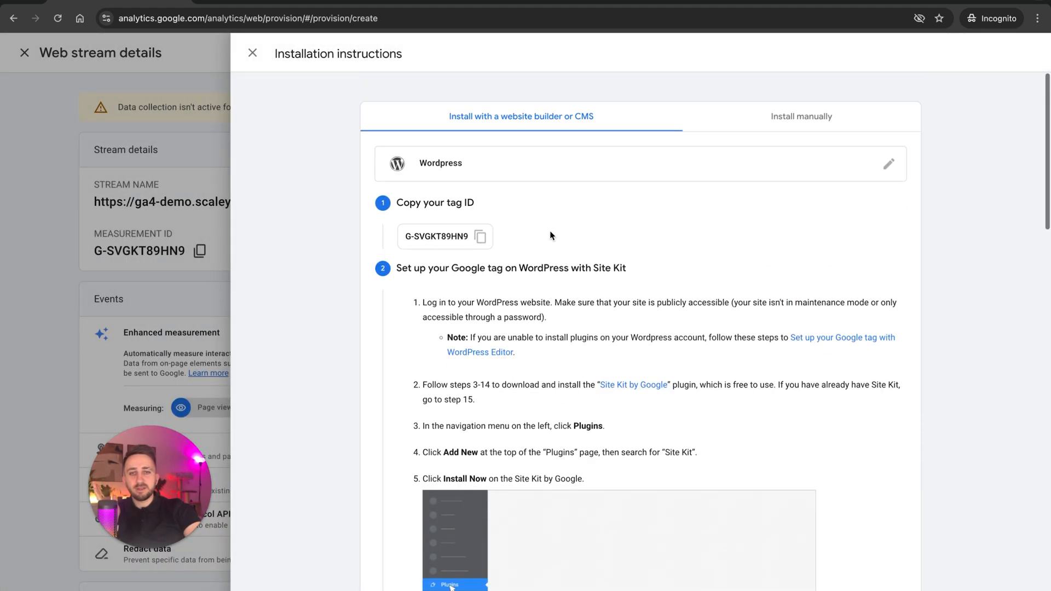
# Examine the WordPress installation instructions, from the tag ID through the Site Kit by Google setup steps.
pyautogui.moveTo(408, 236); pyautogui.dragTo(471, 237)
pyautogui.scroll(-5, 547, 263)
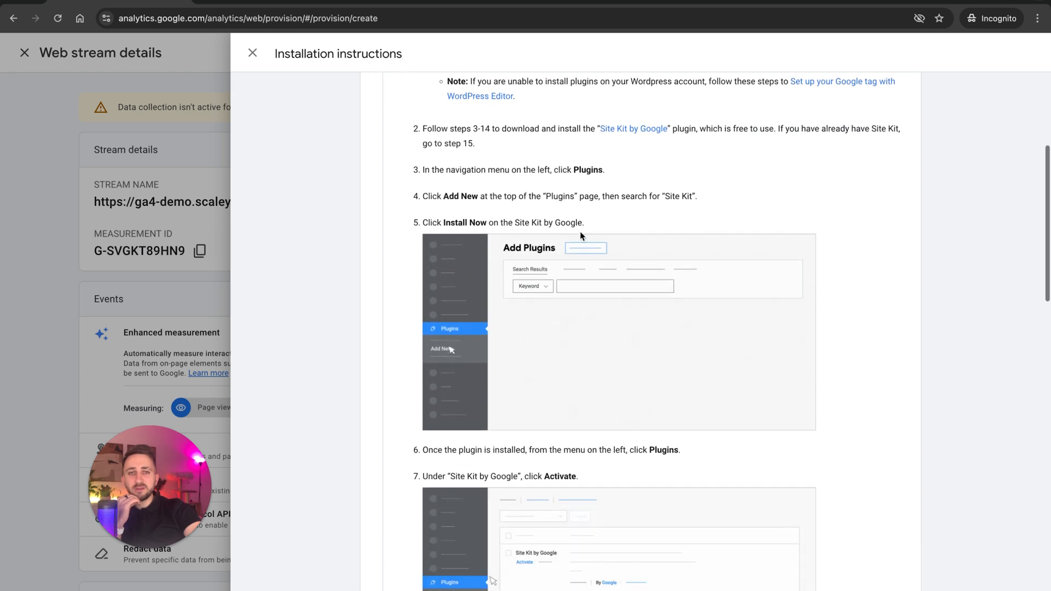
pyautogui.scroll(-8, 602, 273)
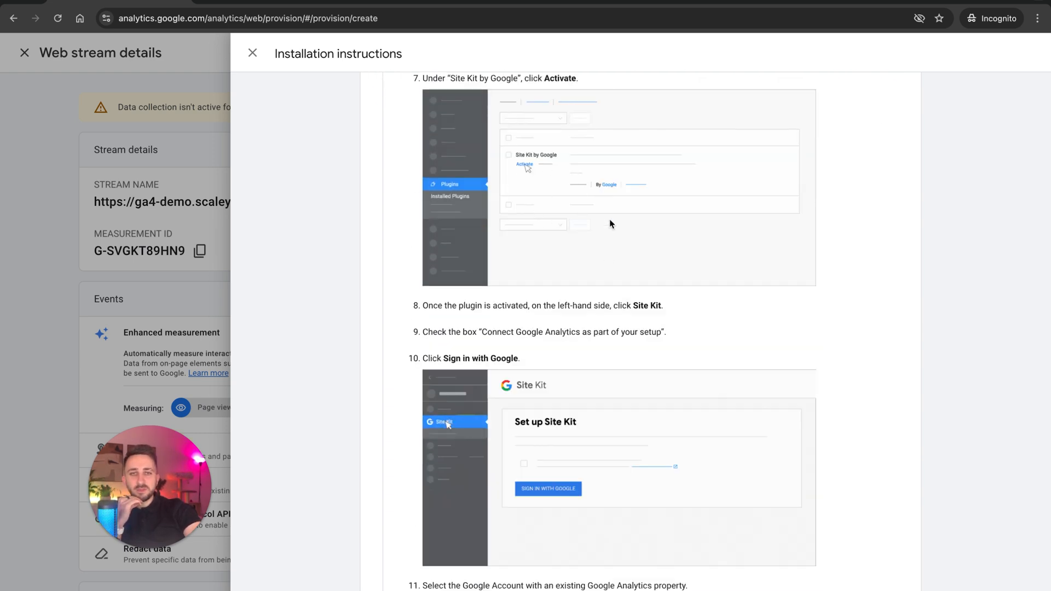
pyautogui.scroll(-1, 597, 227)
pyautogui.scroll(-14, 584, 233)
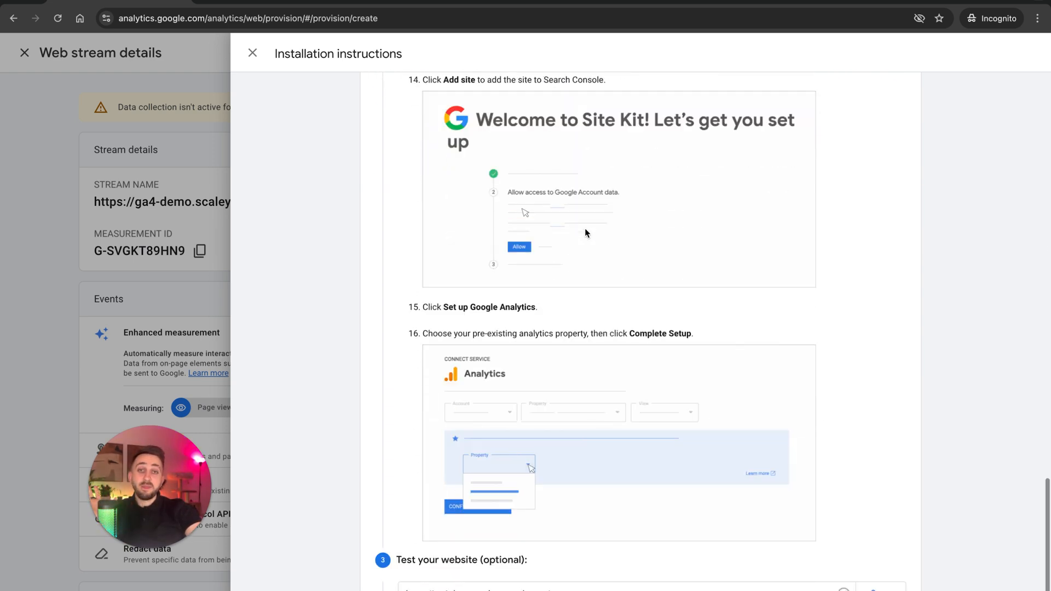
pyautogui.scroll(20, 585, 232)
pyautogui.scroll(3, 584, 233)
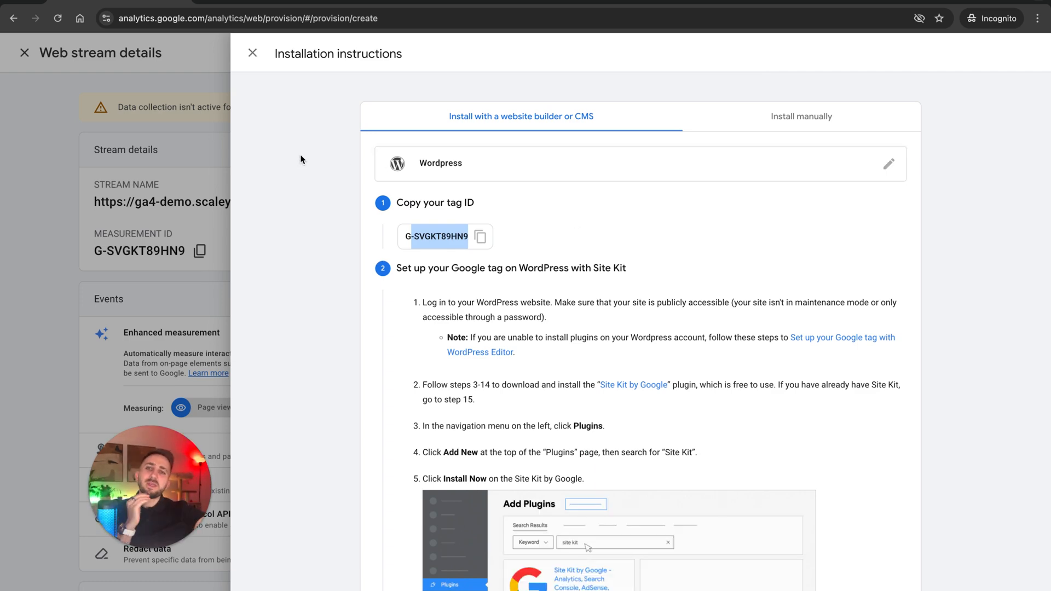
# Close the installation instructions and web stream details, finish the data collection stage and continue to the Analytics home.
pyautogui.click(252, 52)
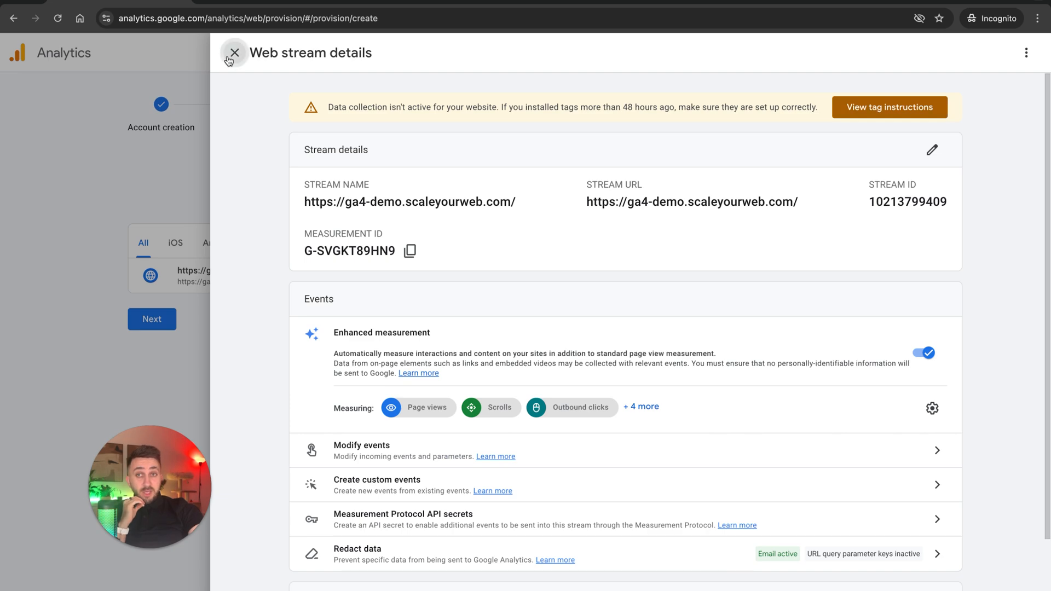
pyautogui.click(233, 53)
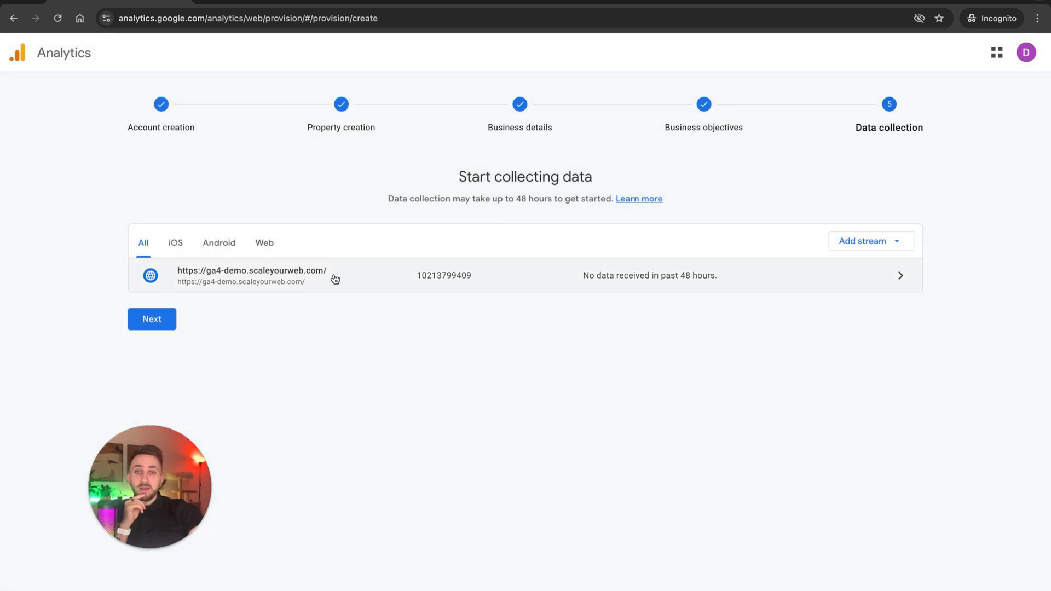
pyautogui.click(164, 320)
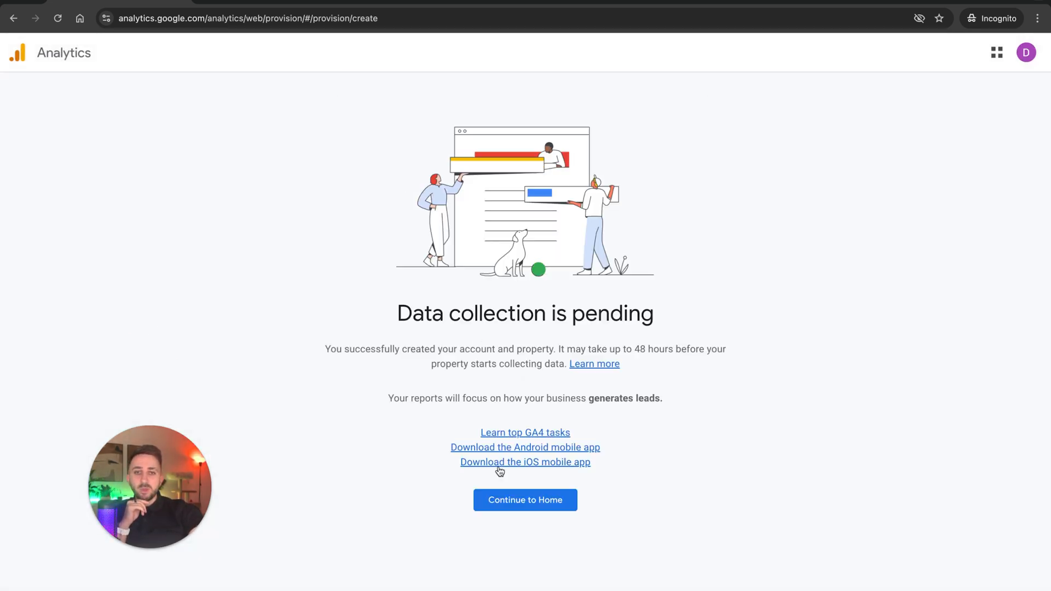
pyautogui.click(497, 504)
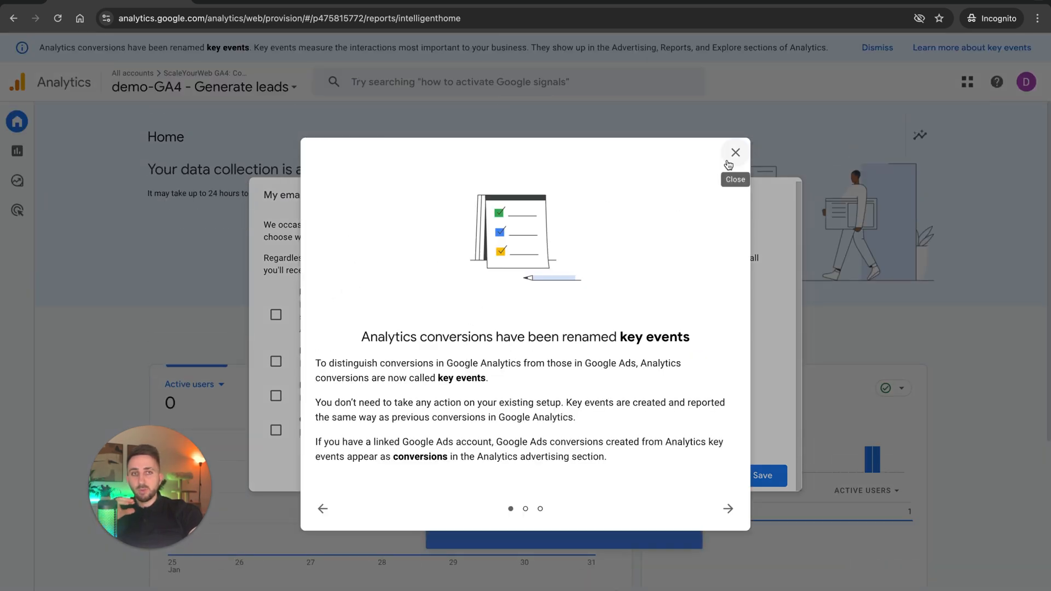
# Dismiss the key events and benchmarking notices, and save the email preferences with all four communication types enabled.
pyautogui.click(728, 165)
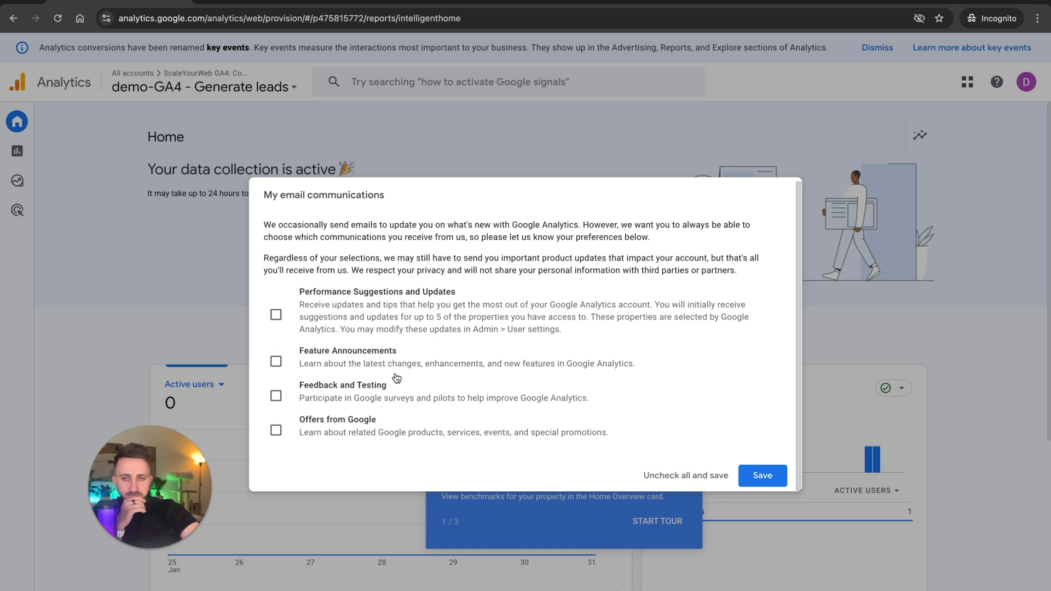
pyautogui.click(276, 315)
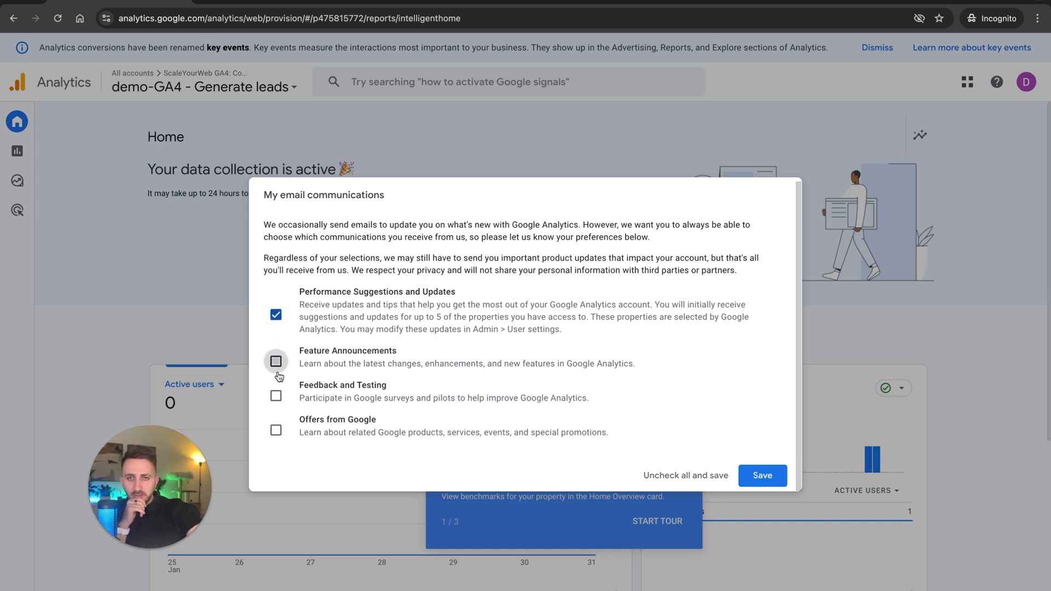
pyautogui.click(276, 362)
pyautogui.click(276, 395)
pyautogui.click(276, 430)
pyautogui.click(752, 475)
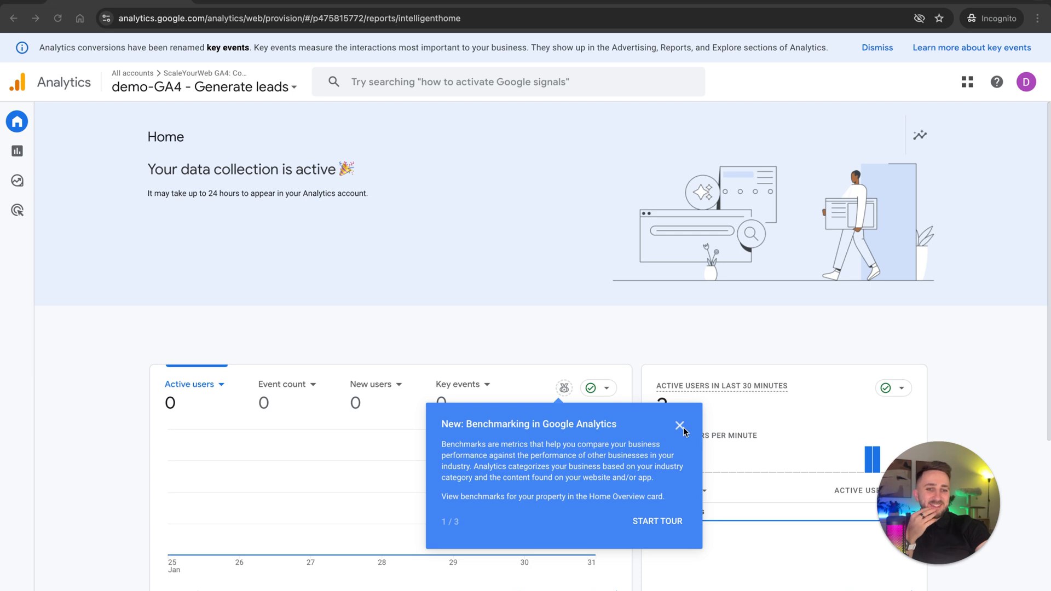
pyautogui.click(681, 425)
# Open the Reports section, dismiss the notice about reports moved to Advertising and expand the Generate leads reports.
pyautogui.moveTo(939, 524)
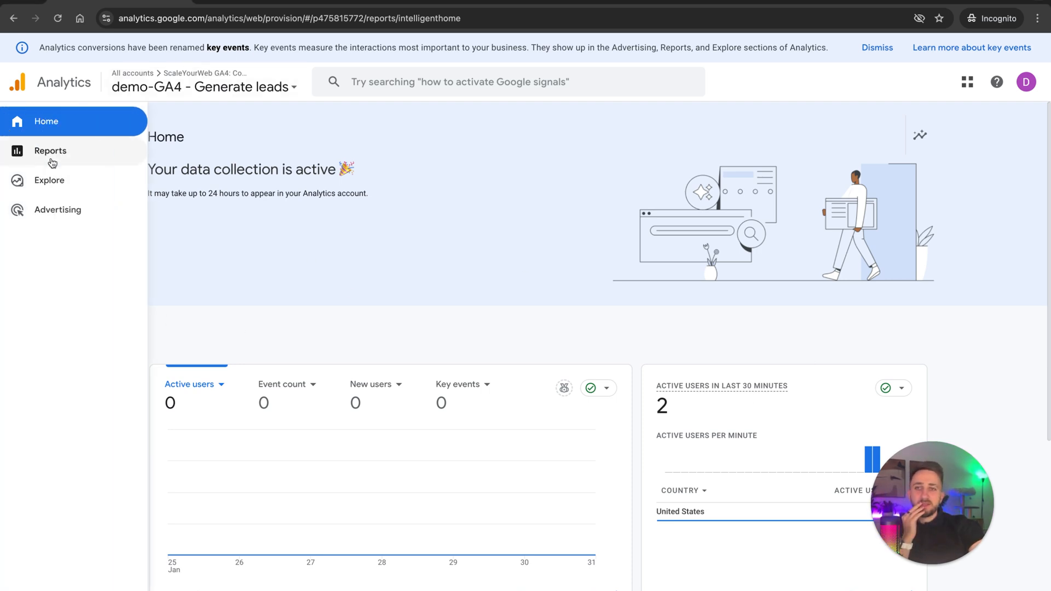
pyautogui.click(51, 160)
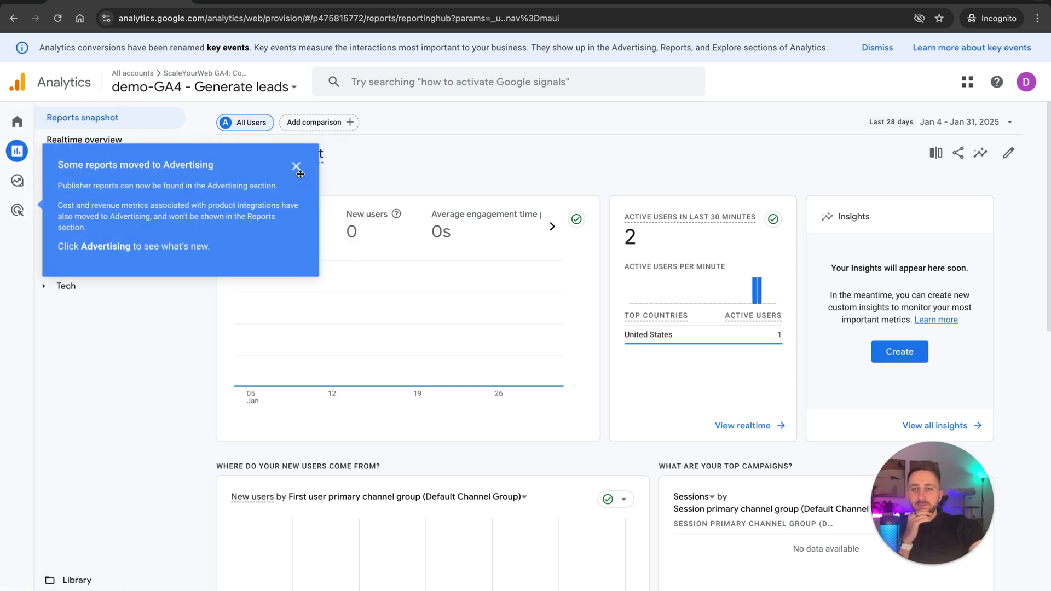
pyautogui.click(297, 168)
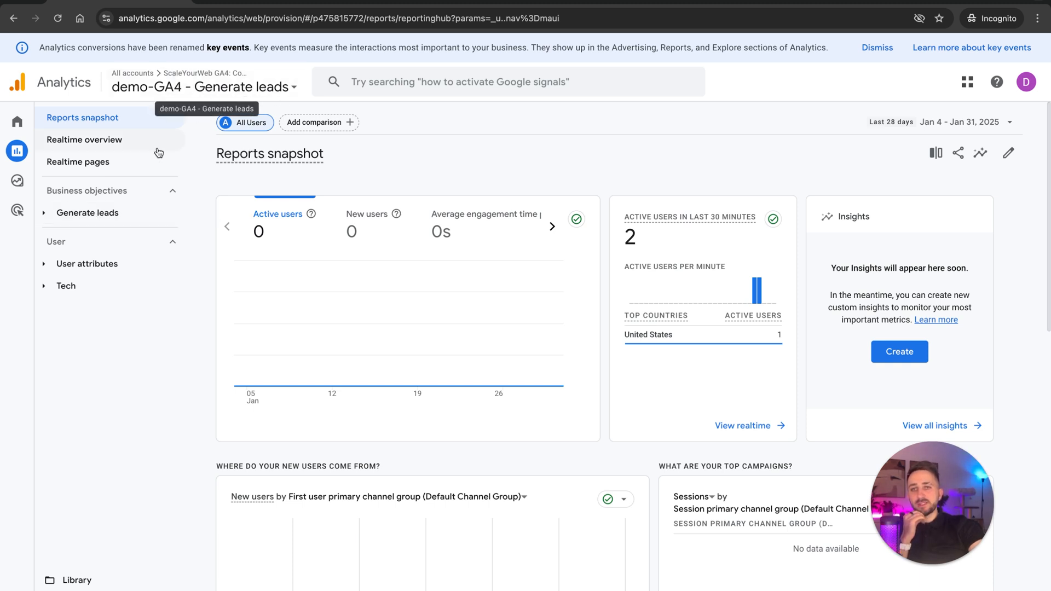
pyautogui.click(46, 217)
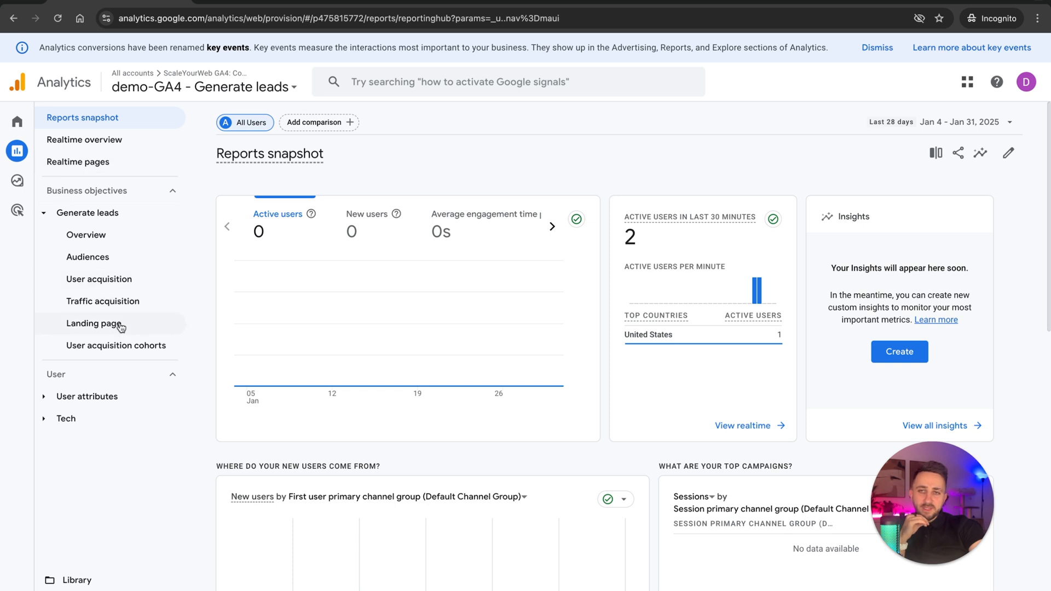
# Select the demo-GA4 - Generate leads property from the account list and open the Admin settings.
pyautogui.click(234, 90)
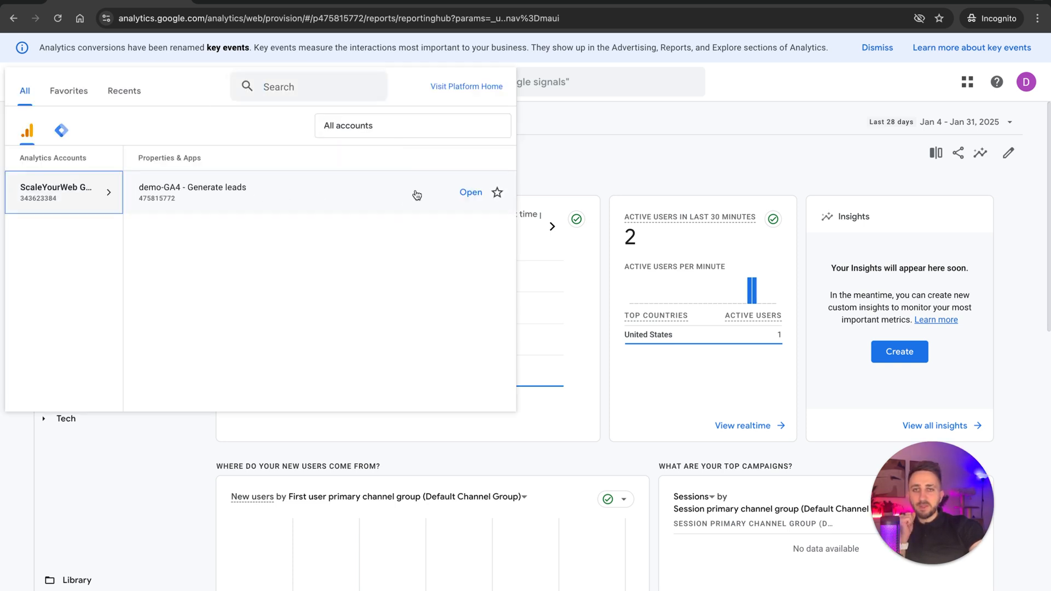
pyautogui.click(394, 196)
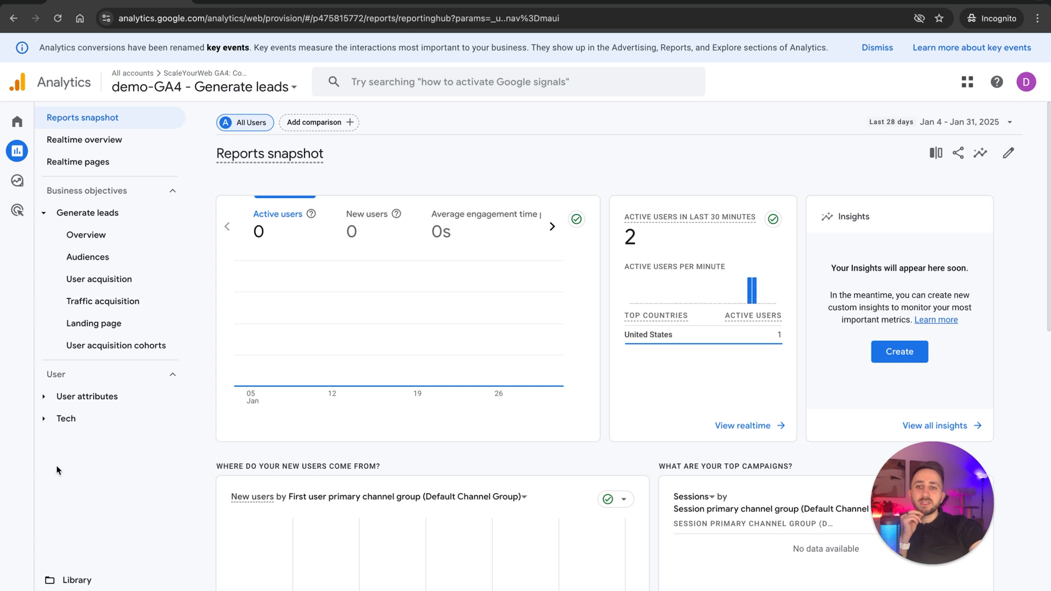
pyautogui.click(33, 574)
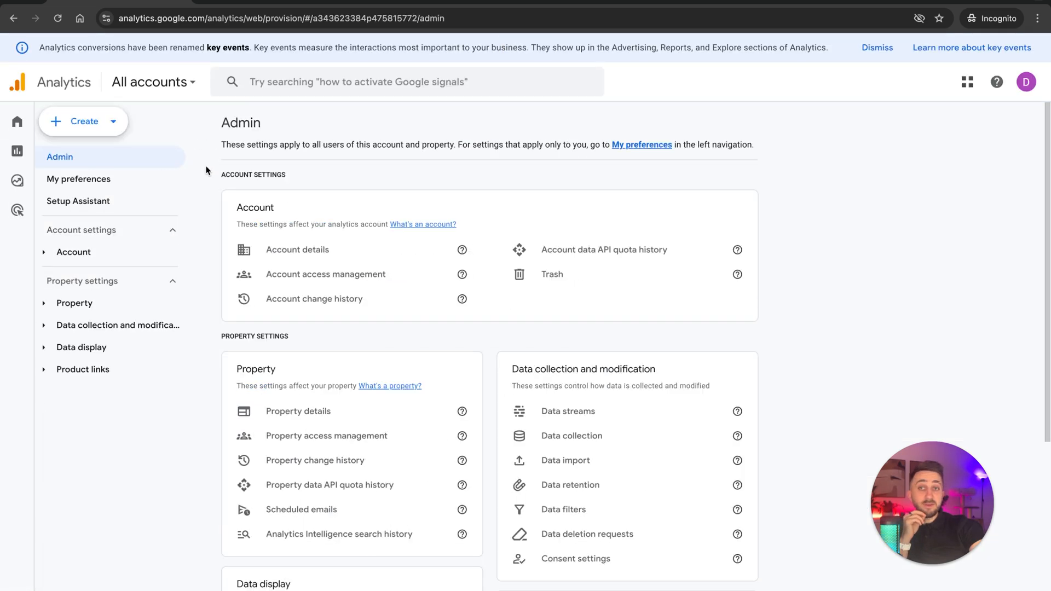
# Start creating a new Google Analytics 4 property in the current account.
pyautogui.click(90, 121)
pyautogui.click(82, 188)
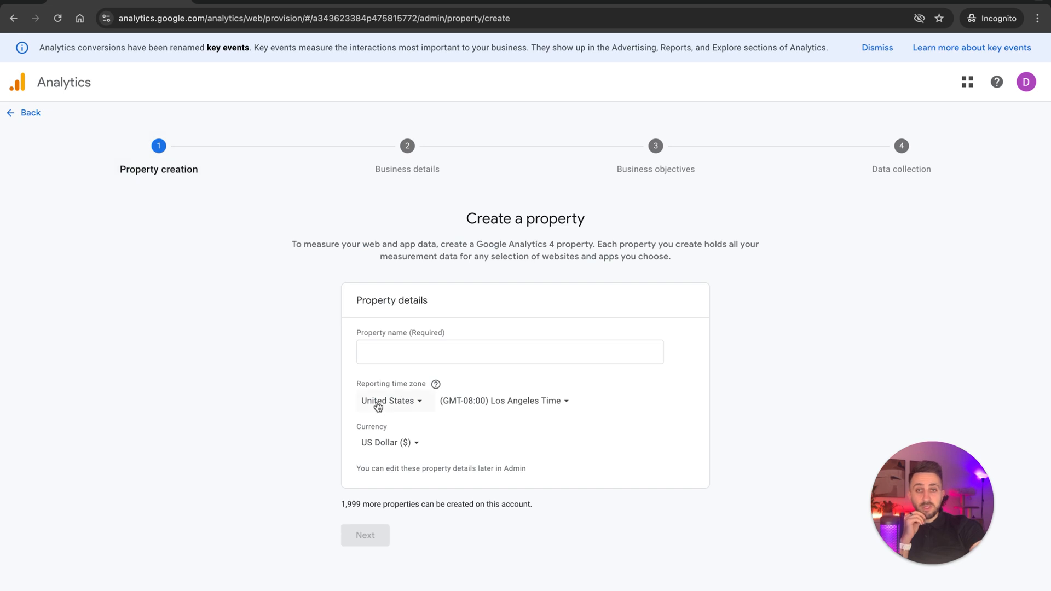
pyautogui.click(410, 353)
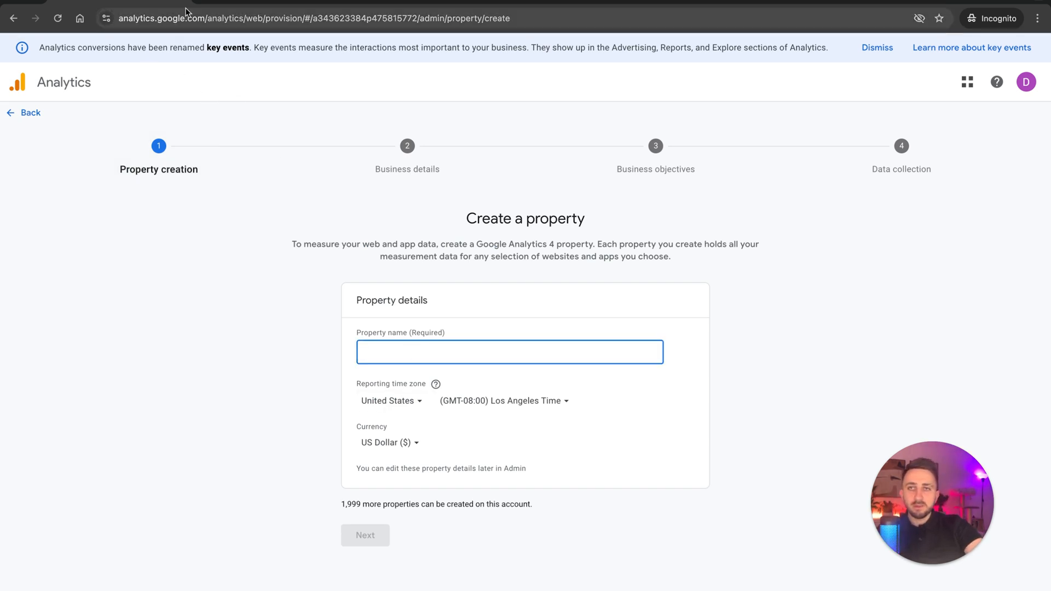
# Open the Analytics home in a second incognito tab, using the current page's address without its property creation path.
pyautogui.click(208, 18)
pyautogui.hotkey('ctrl', 'c')
pyautogui.hotkey('ctrl', 'shift', 'n')
pyautogui.hotkey('ctrl', 'v')
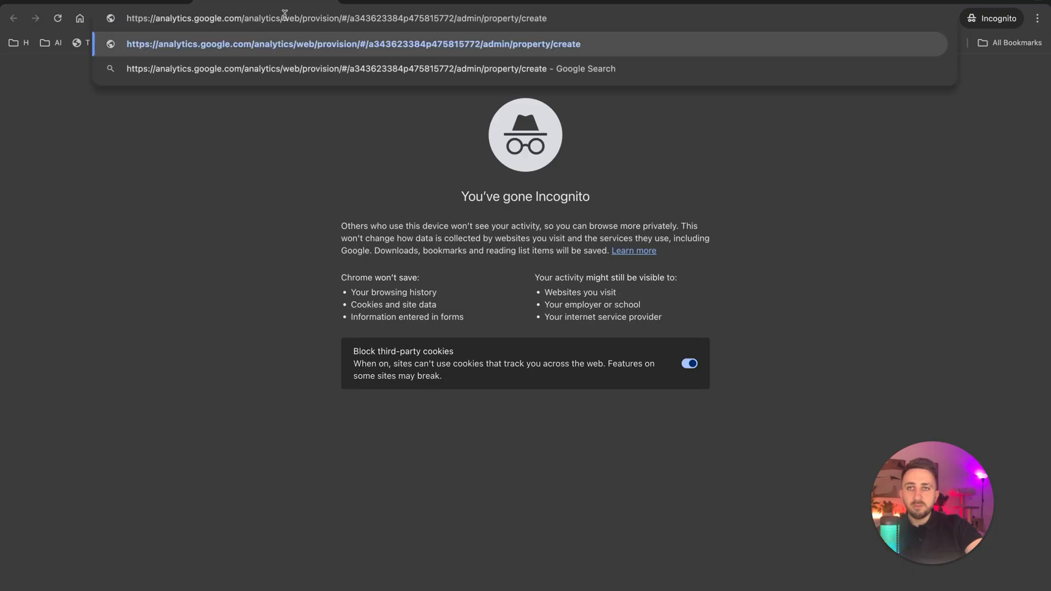
pyautogui.moveTo(301, 18); pyautogui.dragTo(762, 54)
pyautogui.press('BackSpace')
pyautogui.press('Return')
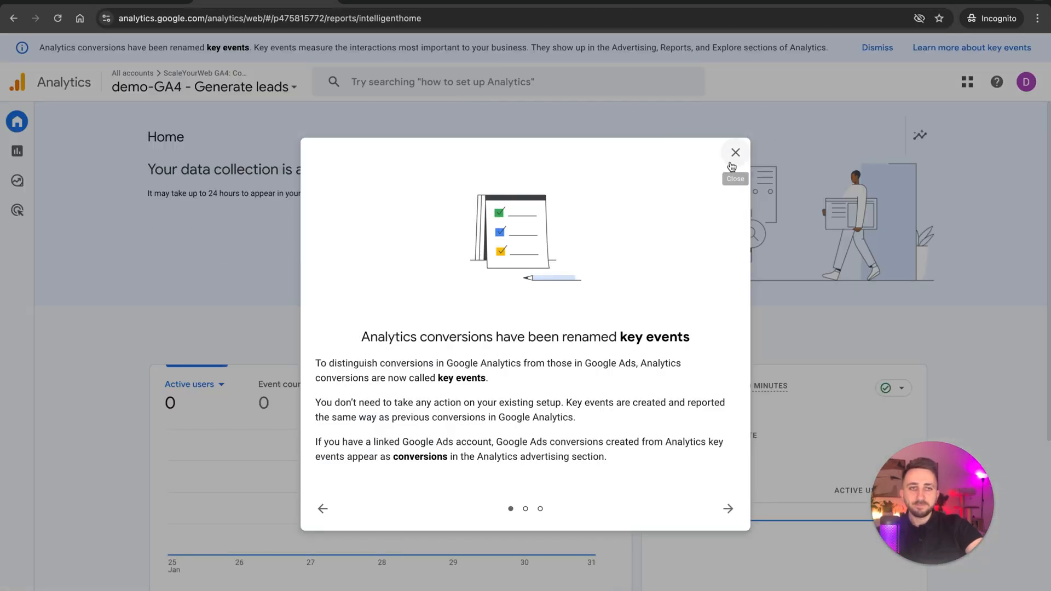
# Dismiss the key events notice and look up the existing property's name in the ScaleYourWeb account list.
pyautogui.click(735, 152)
pyautogui.rightClick(242, 88)
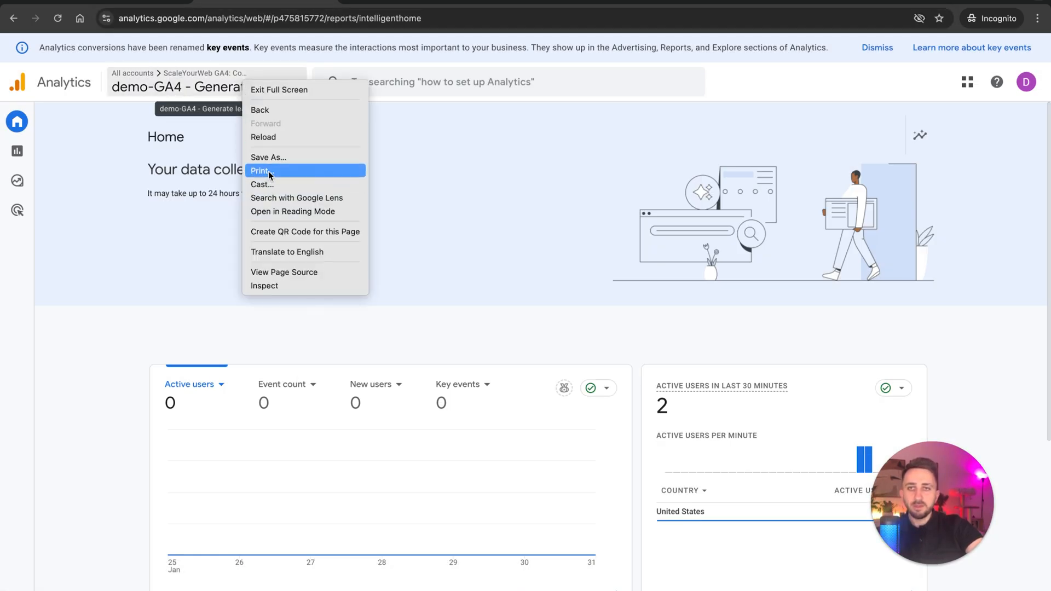
pyautogui.click(119, 101)
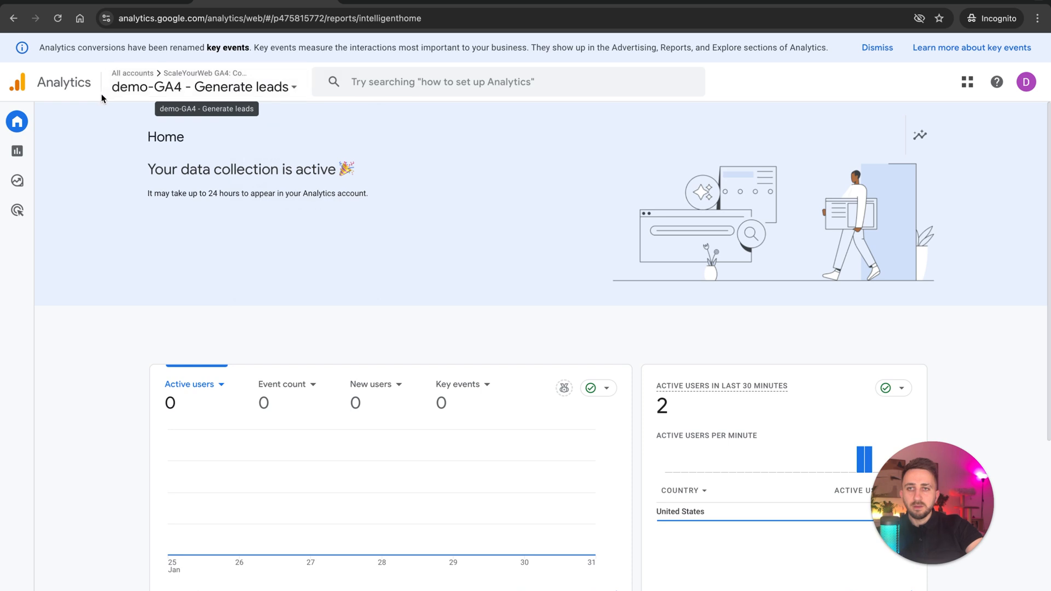
pyautogui.click(258, 84)
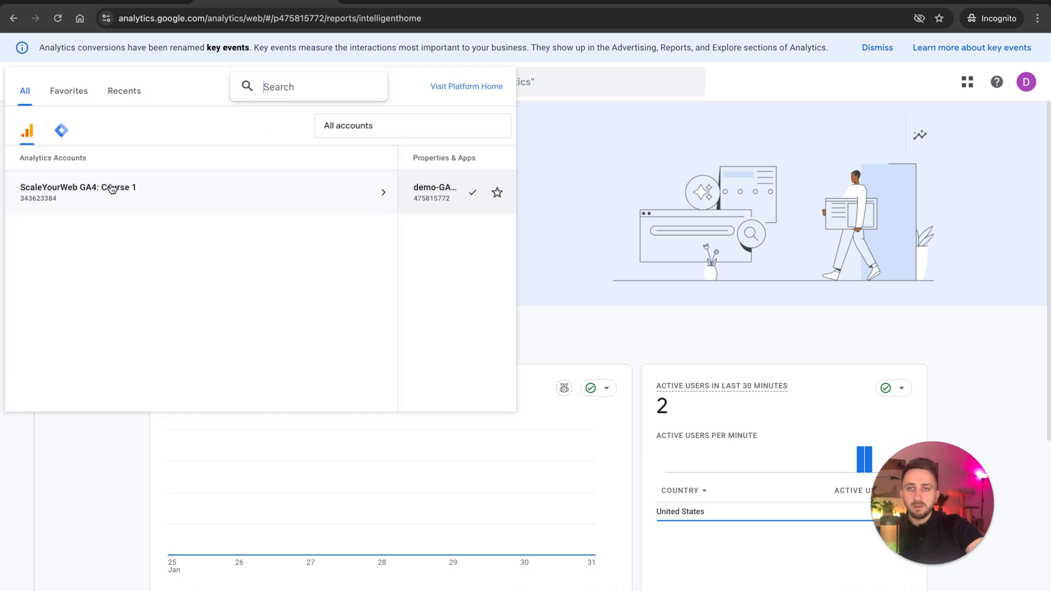
pyautogui.rightClick(111, 188)
pyautogui.click(76, 190)
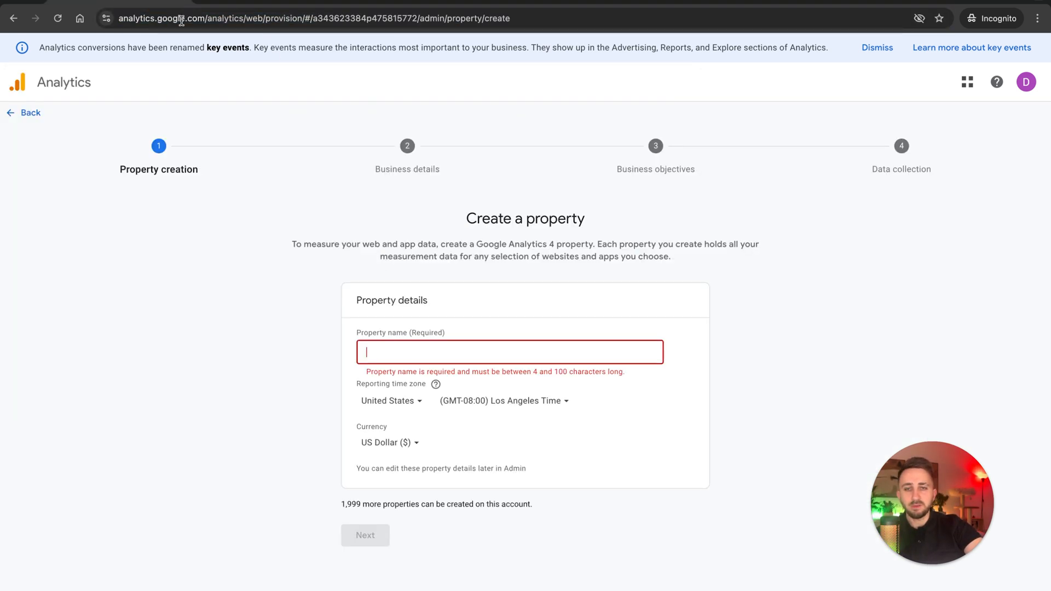
# Back in the property creation form, name the new property "dem-ga4:" and continue to the business details.
pyautogui.write('dem-si')
pyautogui.press('BackSpace')
pyautogui.press('BackSpace')
pyautogui.press('BackSpace')
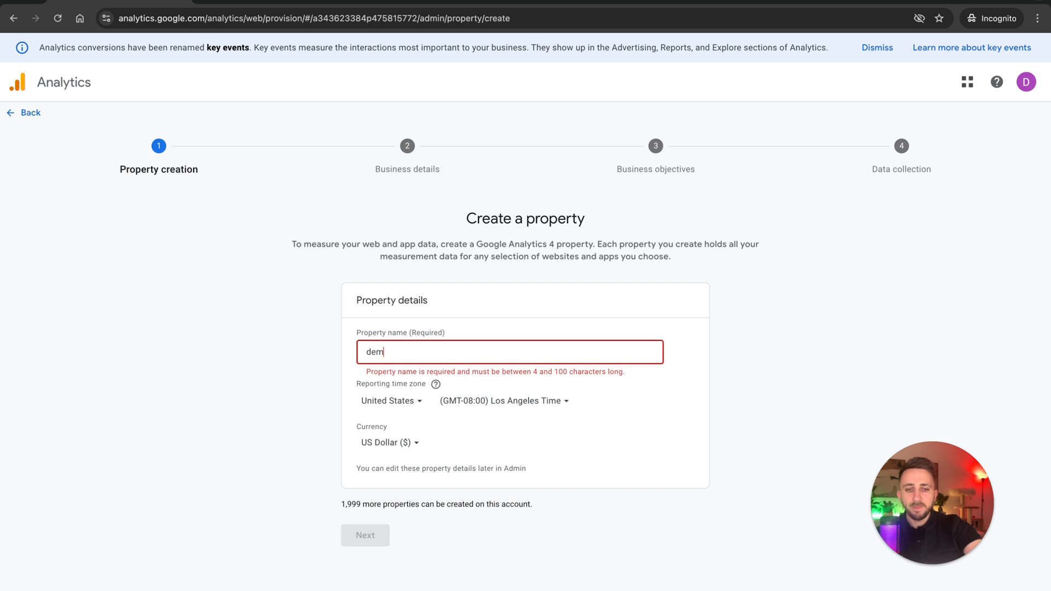
pyautogui.write('-')
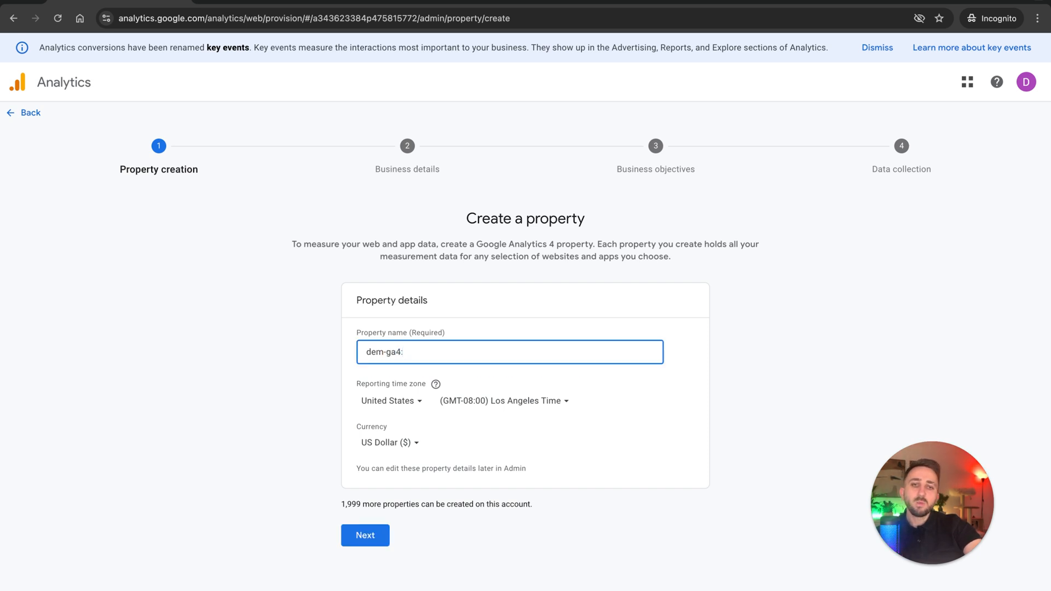
pyautogui.write('ga4:')
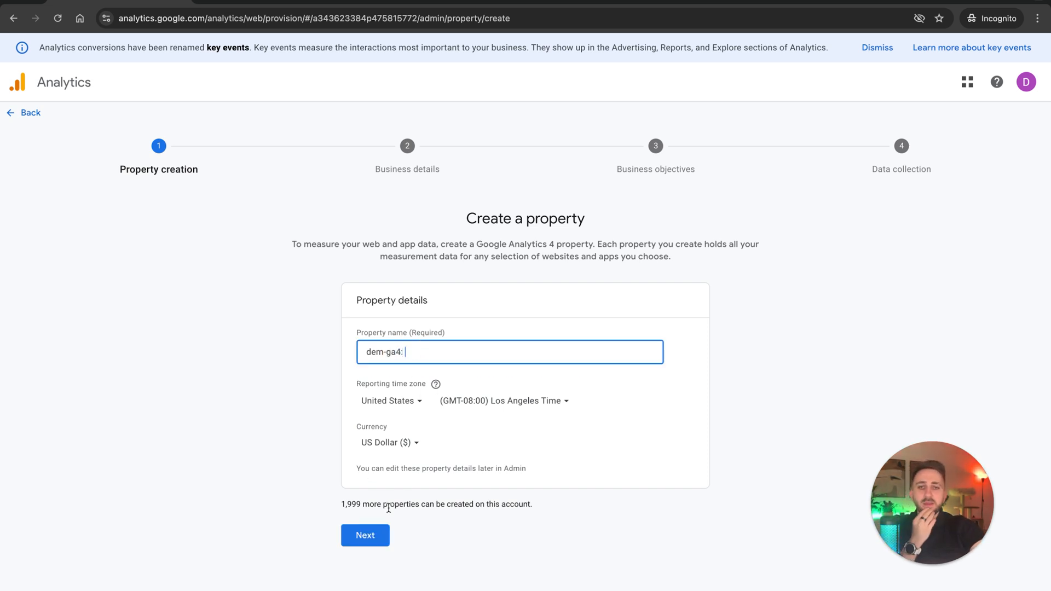
pyautogui.click(376, 535)
# Set the business size to Small and the industry category to Internet & Telecom, and continue to the business objectives.
pyautogui.click(404, 392)
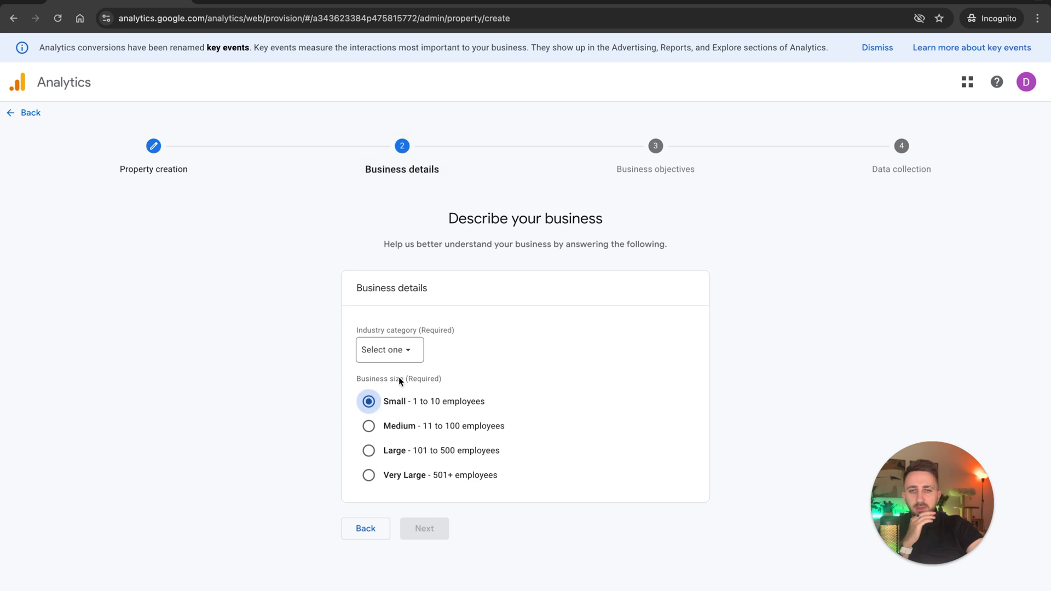
pyautogui.click(408, 350)
pyautogui.write('inte')
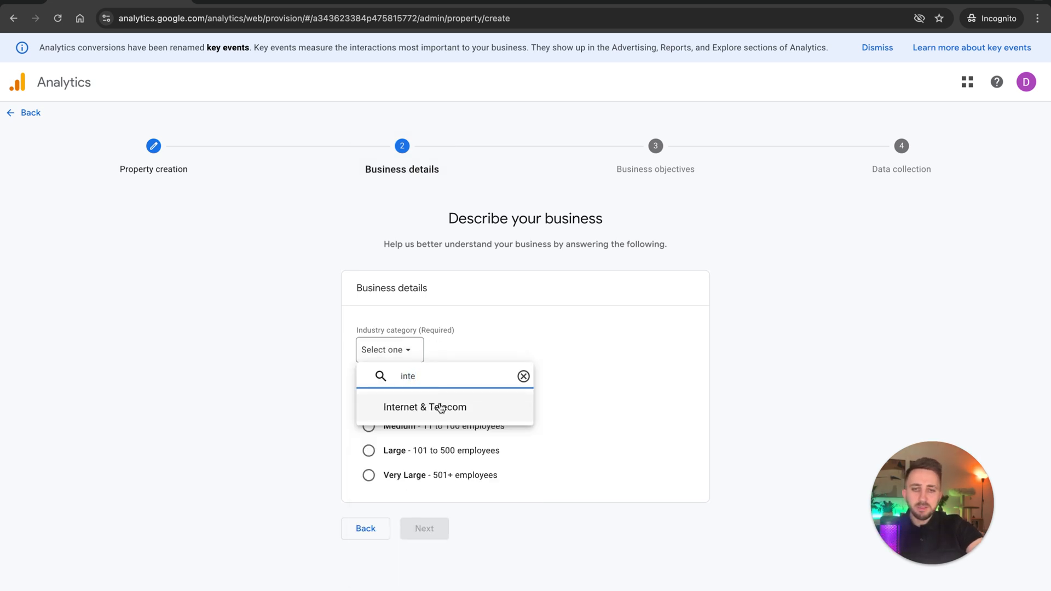
pyautogui.click(436, 406)
pyautogui.click(429, 531)
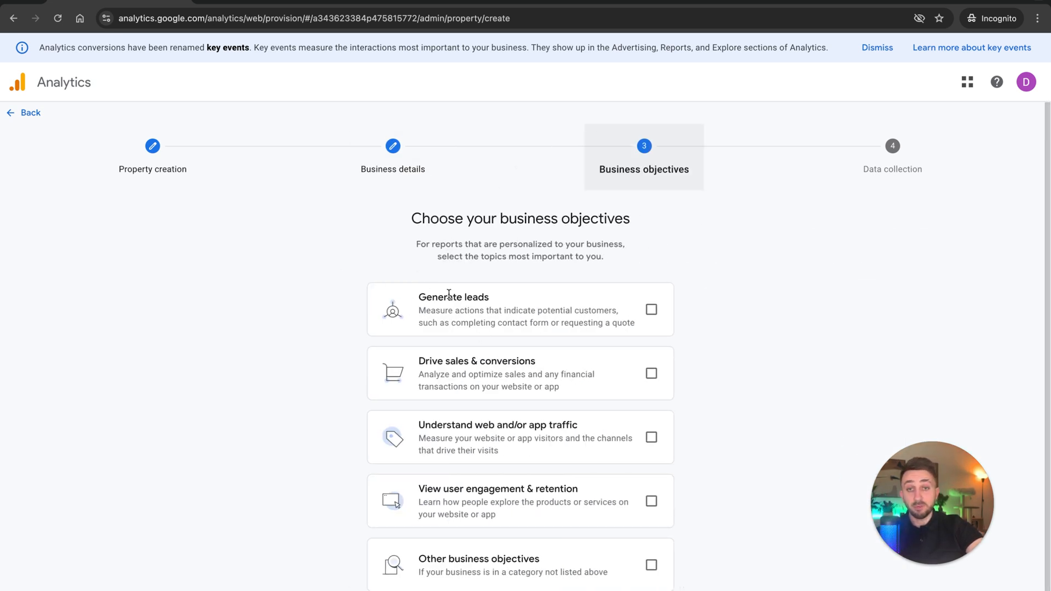
# Choose only Drive sales & conversions as the business objective and create the property.
pyautogui.moveTo(367, 309); pyautogui.dragTo(585, 293)
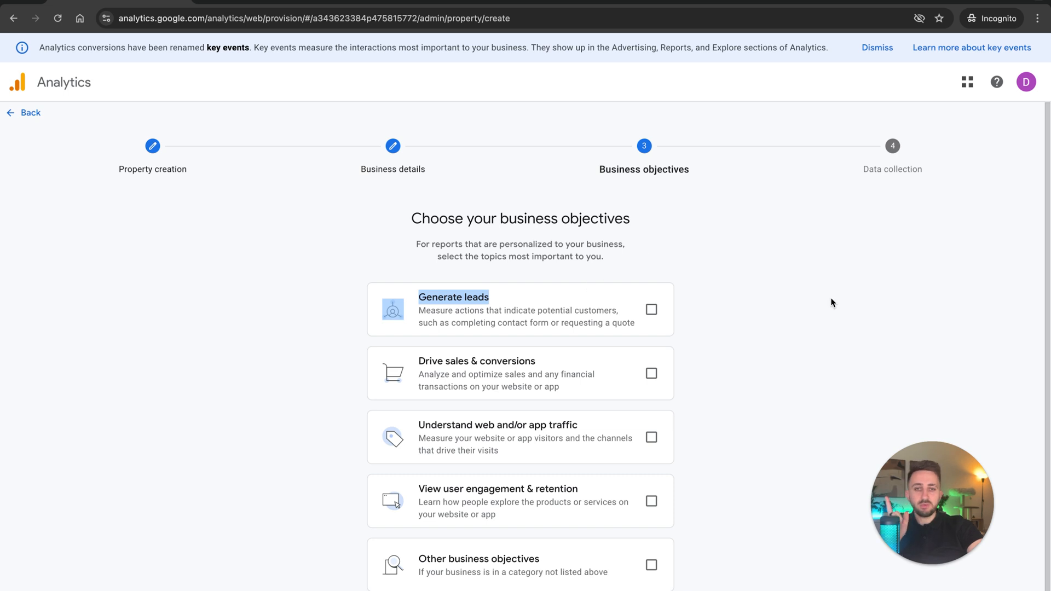
pyautogui.click(799, 359)
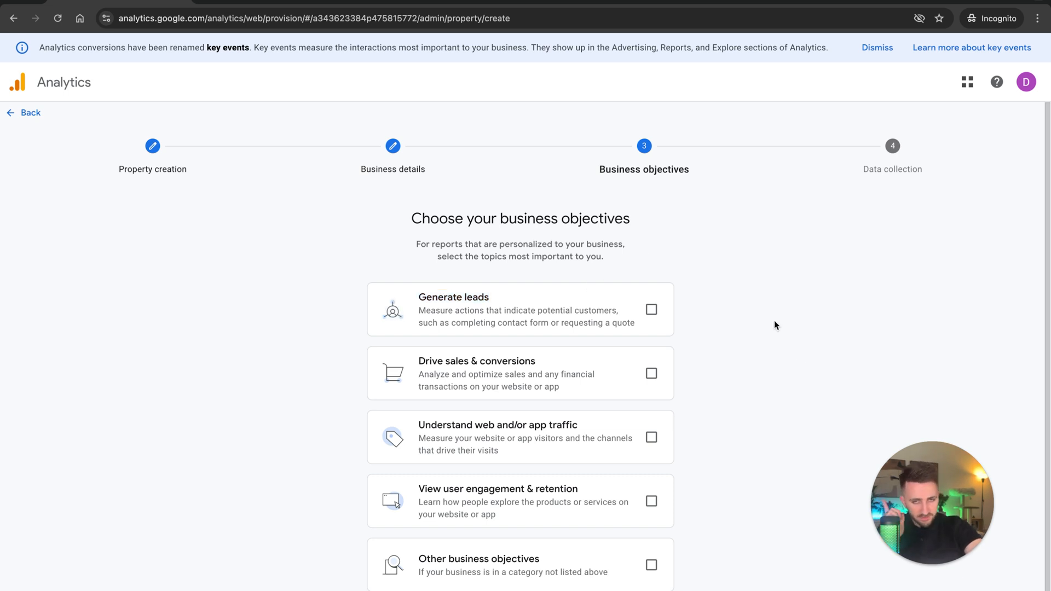
pyautogui.click(651, 437)
pyautogui.click(650, 438)
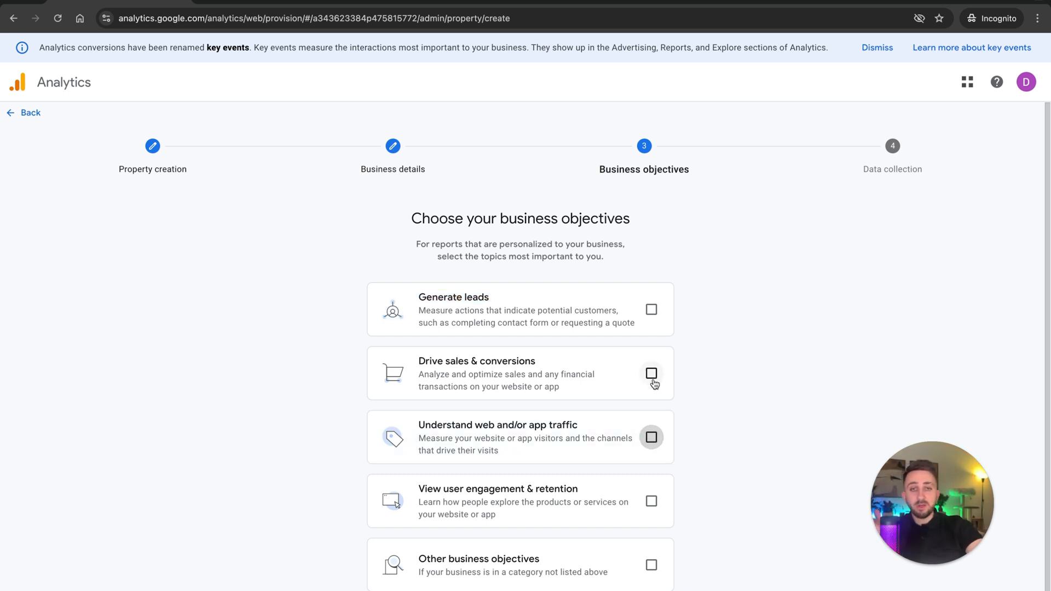
pyautogui.click(650, 373)
pyautogui.scroll(-1, 598, 460)
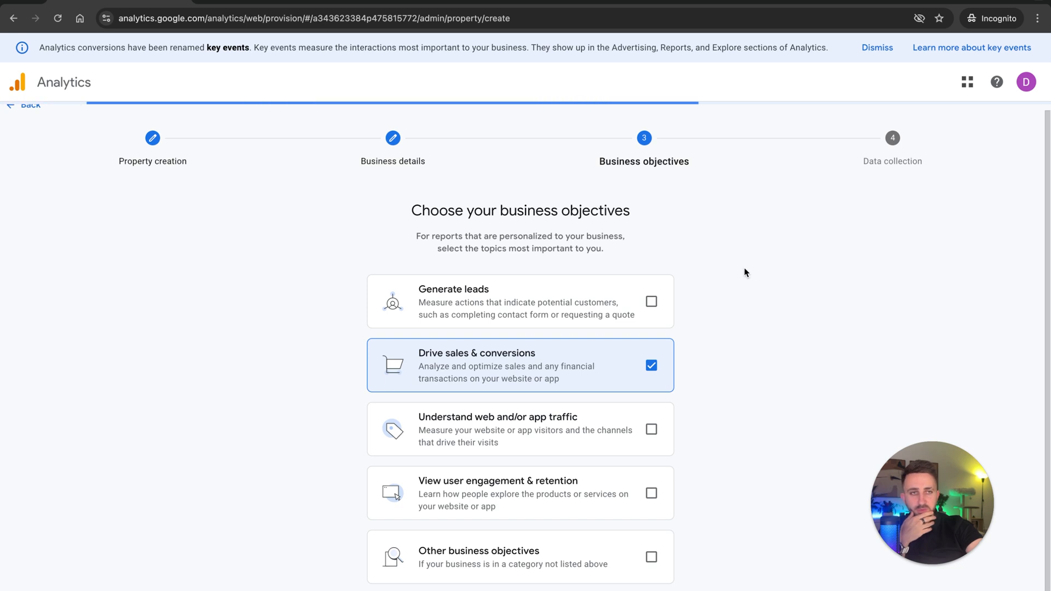
# Choose Web as the data collection platform and enter ga4-demo.scaleyourweb.com as the website URL.
pyautogui.click(290, 345)
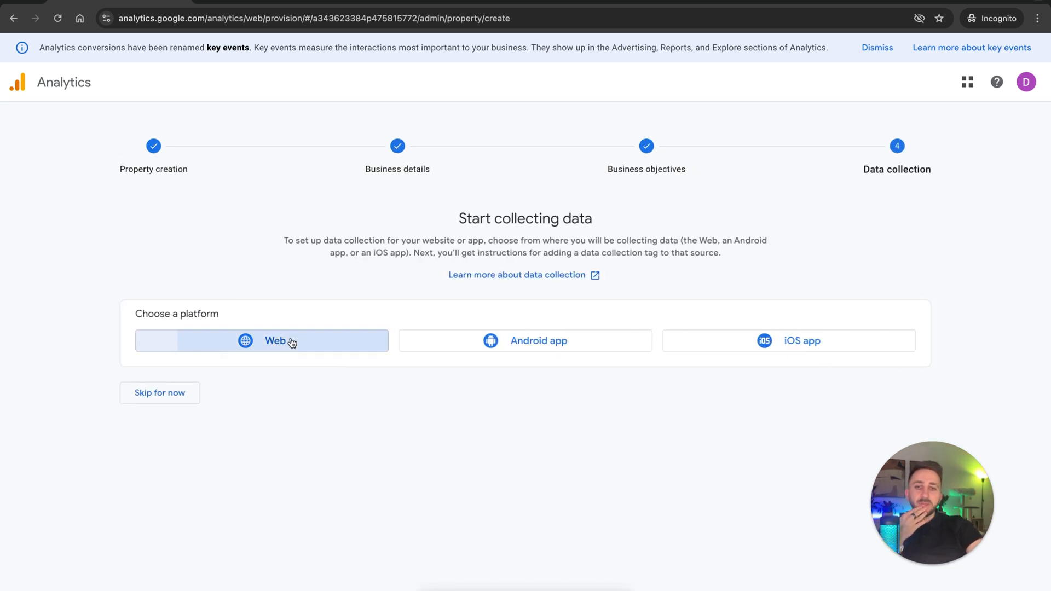
pyautogui.click(506, 166)
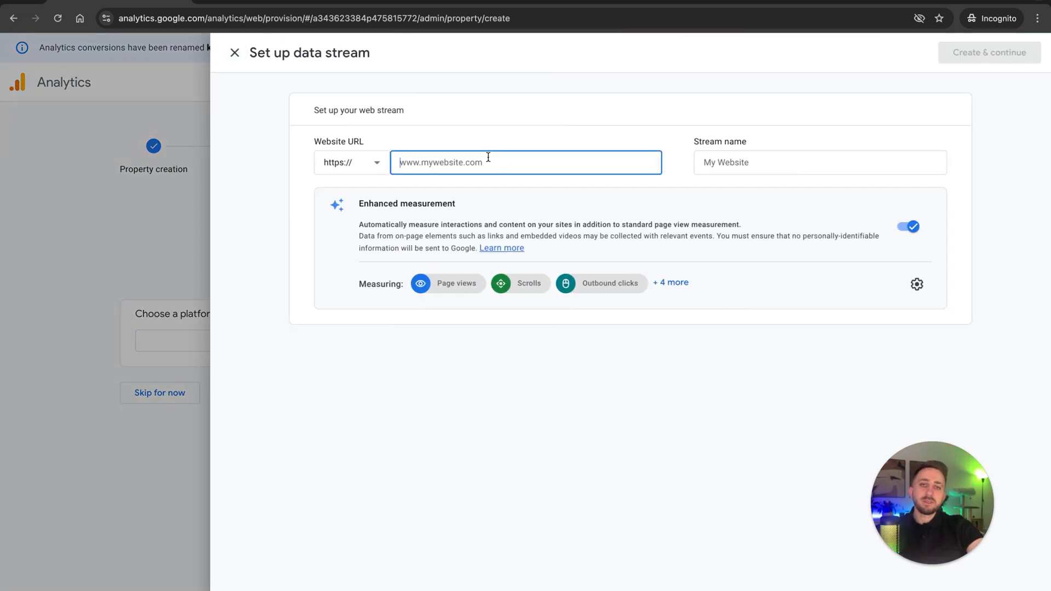
pyautogui.write('ga4-d')
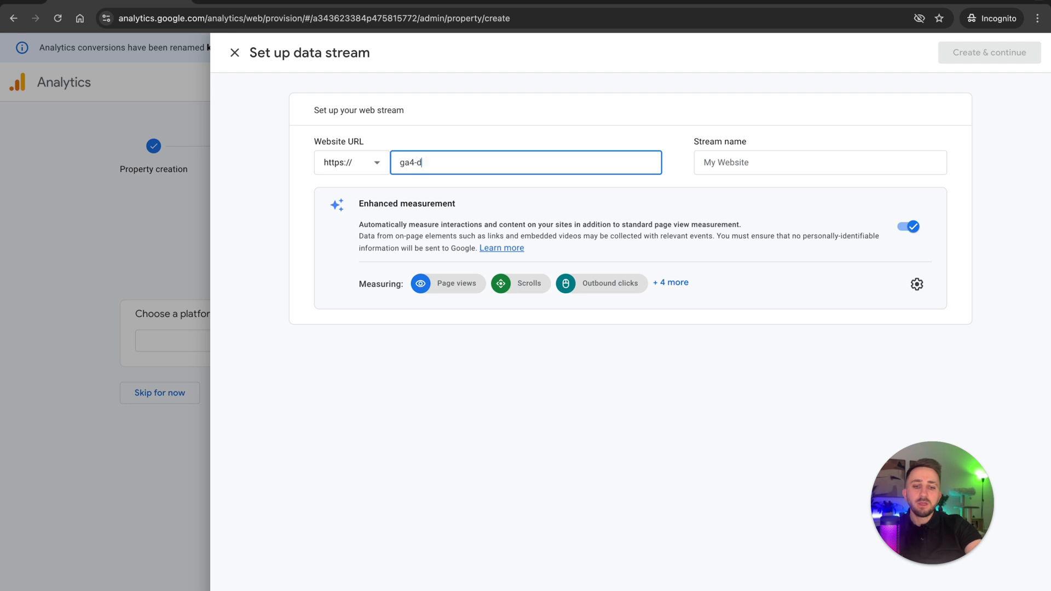
pyautogui.write('emo.sc')
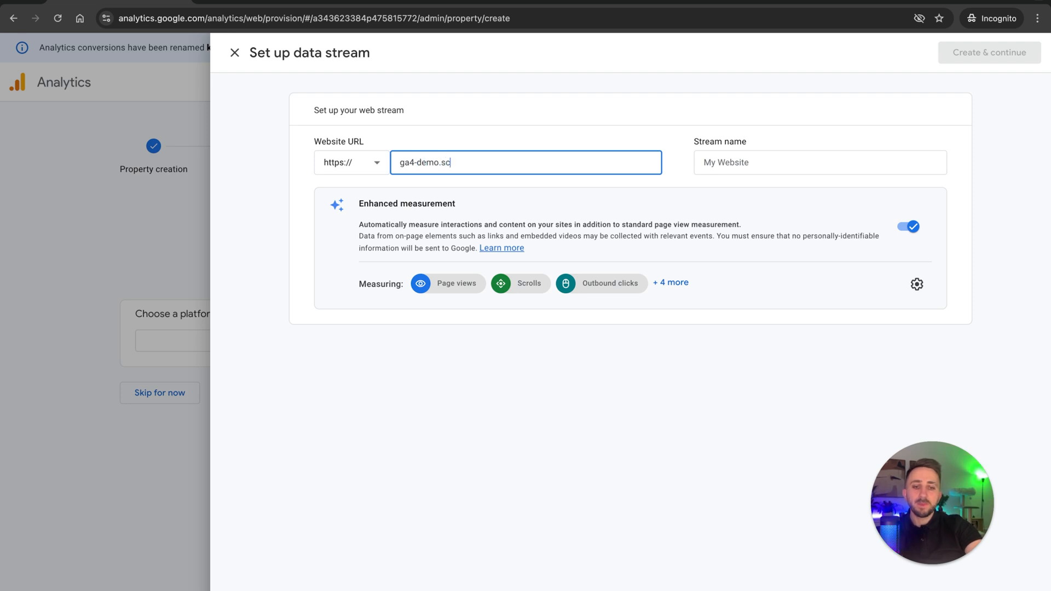
pyautogui.write('aleyourweb.com')
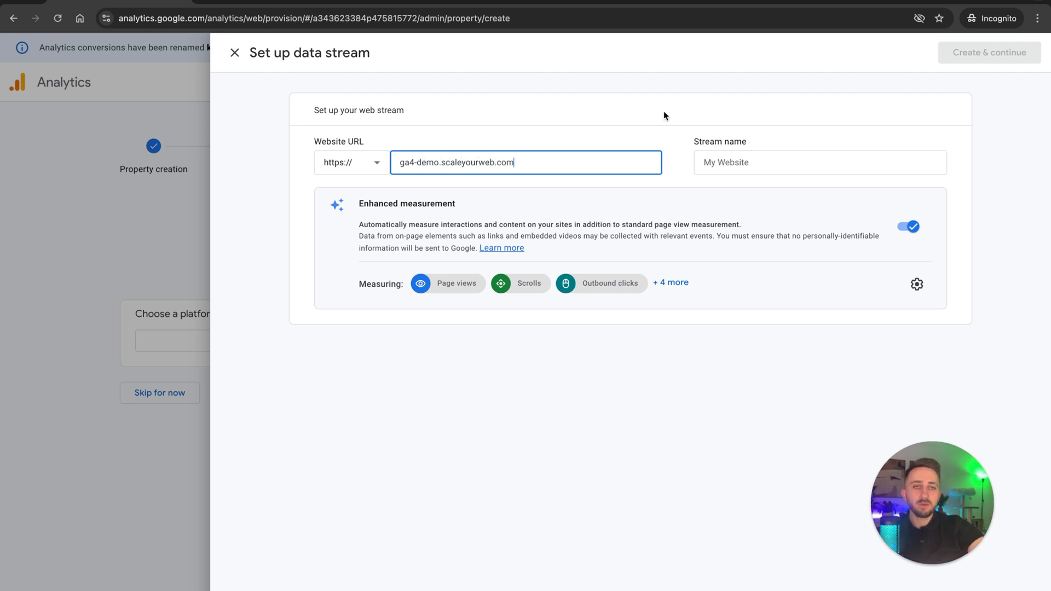
# Reuse the website address ga4-demo.scaleyourweb.com as the stream name and create the web stream.
pyautogui.hotkey('ctrl', 'a')
pyautogui.hotkey('ctrl', 'c')
pyautogui.click(780, 167)
pyautogui.hotkey('ctrl', 'v')
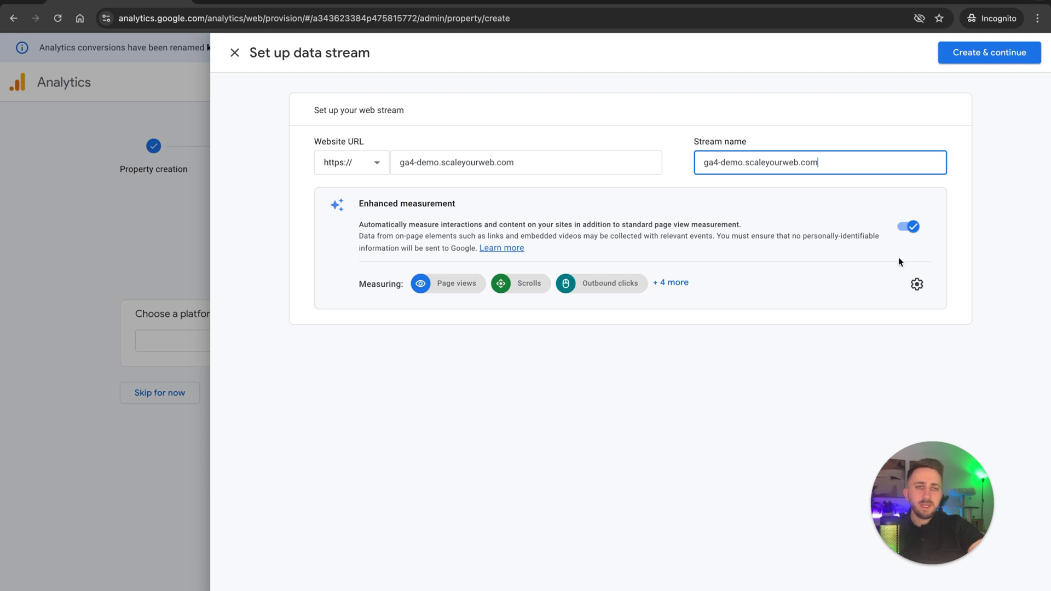
pyautogui.click(957, 55)
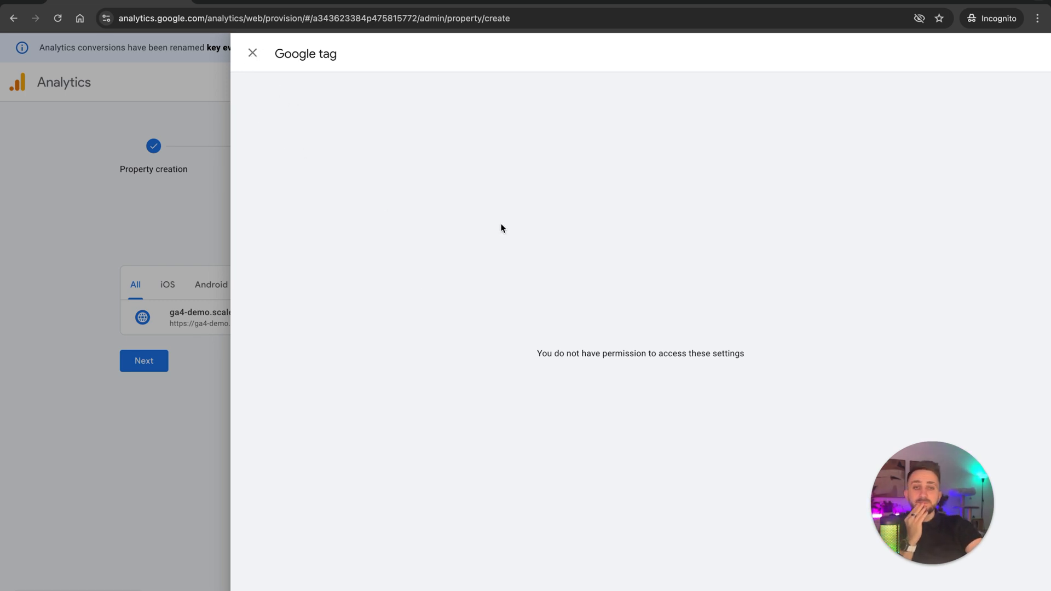
# Highlight the permission message on the Google tag page and close that page.
pyautogui.moveTo(534, 342); pyautogui.dragTo(697, 372)
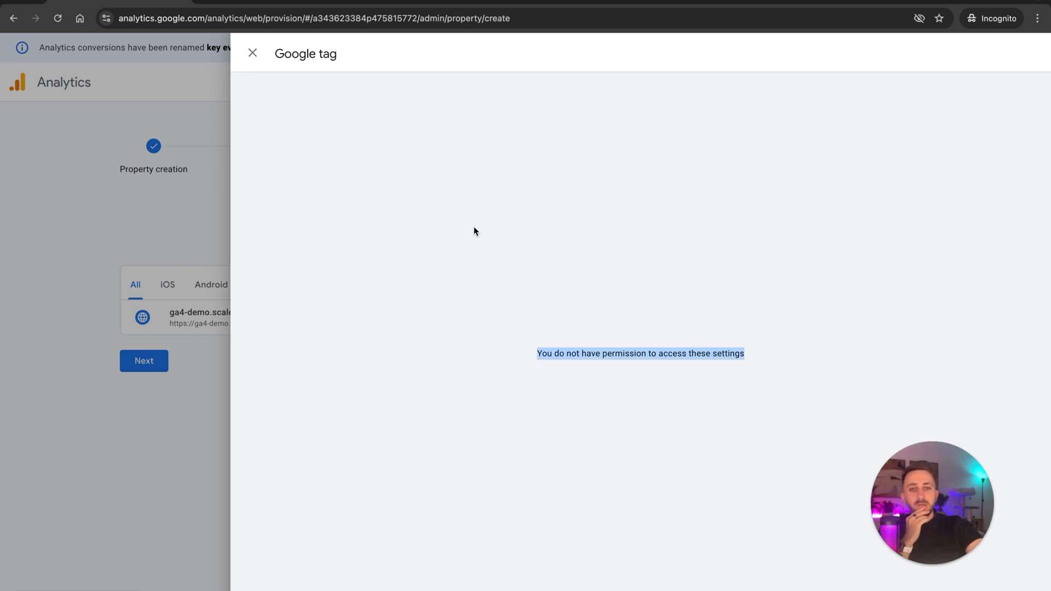
pyautogui.click(289, 78)
pyautogui.click(252, 53)
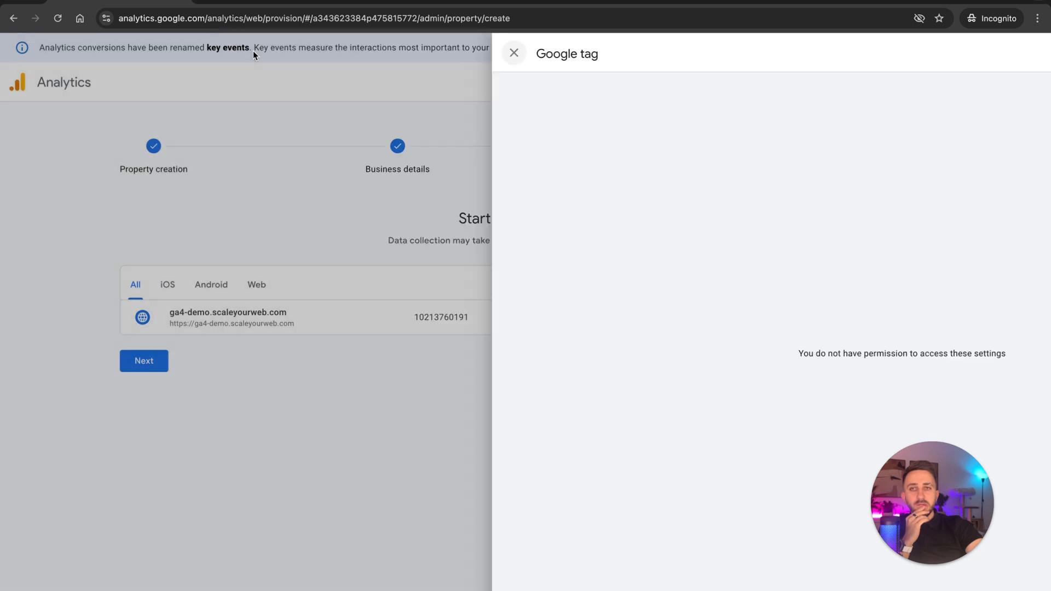
# Finish the data collection stage of the new property and continue to its Analytics home.
pyautogui.click(166, 359)
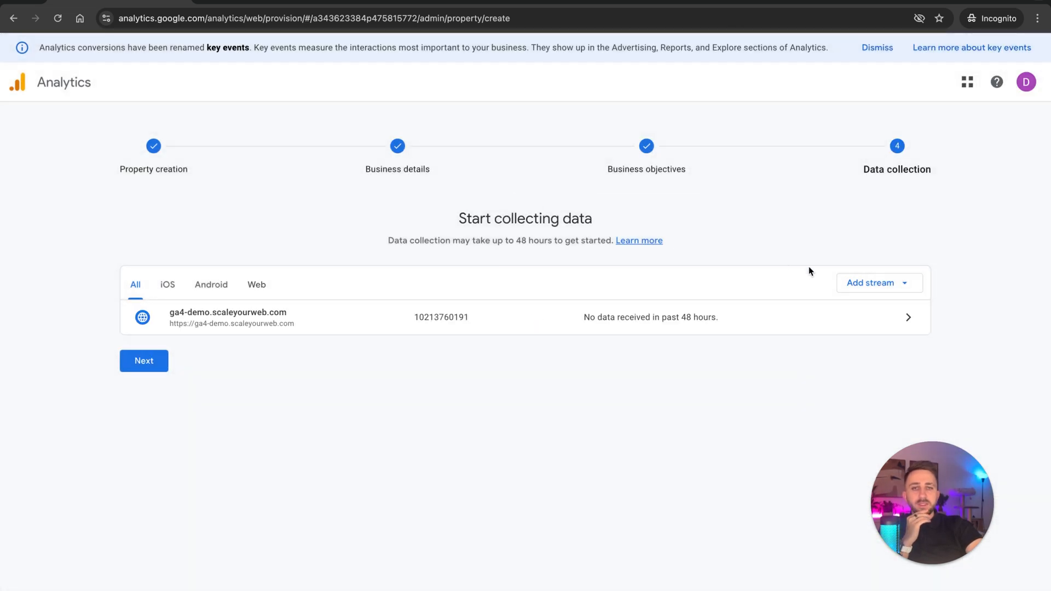
pyautogui.click(156, 361)
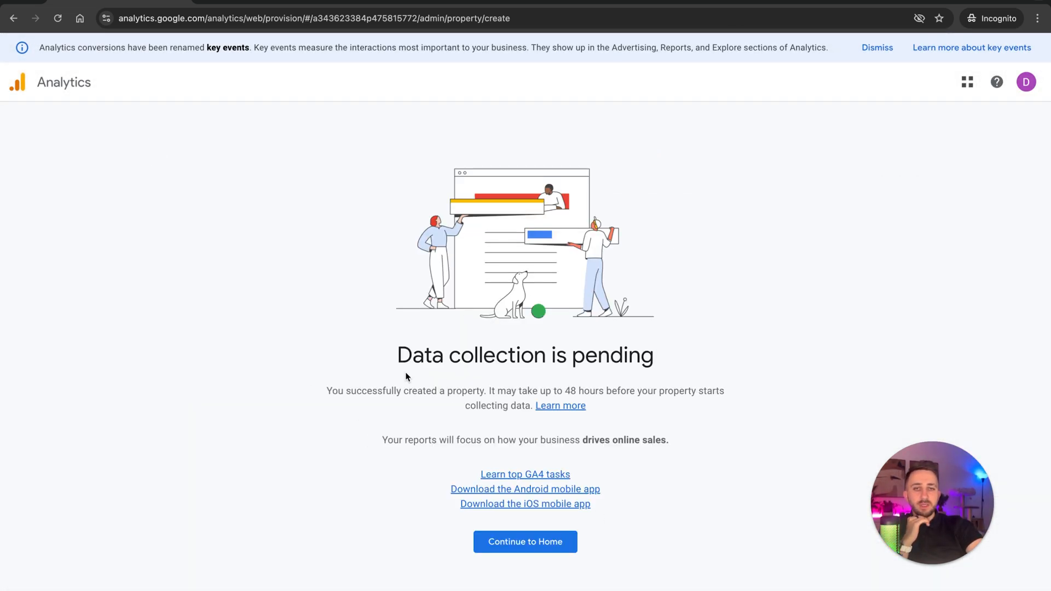
pyautogui.click(522, 541)
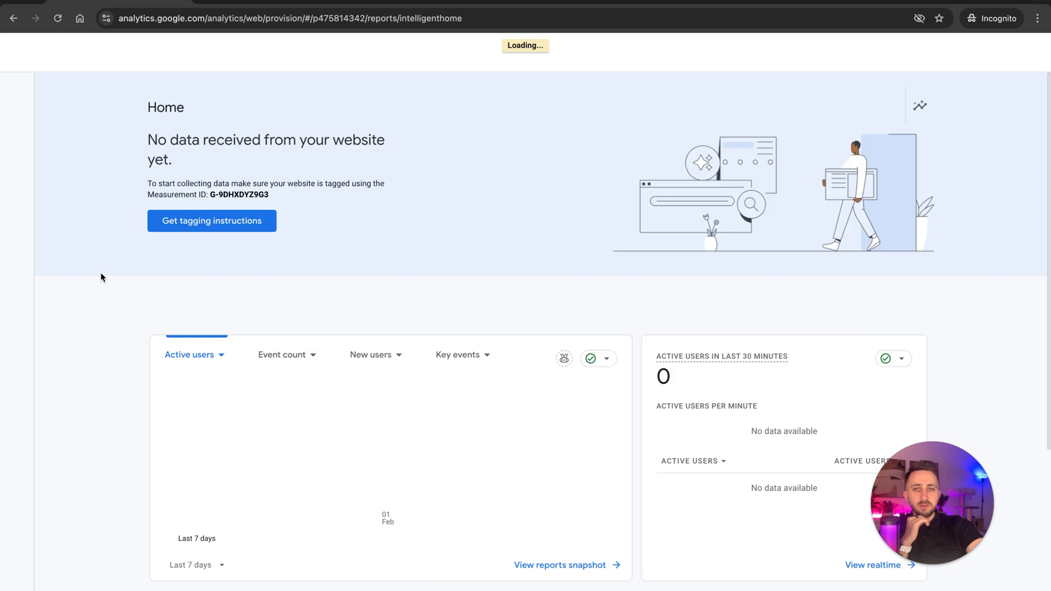
# Check the account's property list, and in the reports of the dem-ga4: property expand Drive sales & conversions.
pyautogui.click(192, 86)
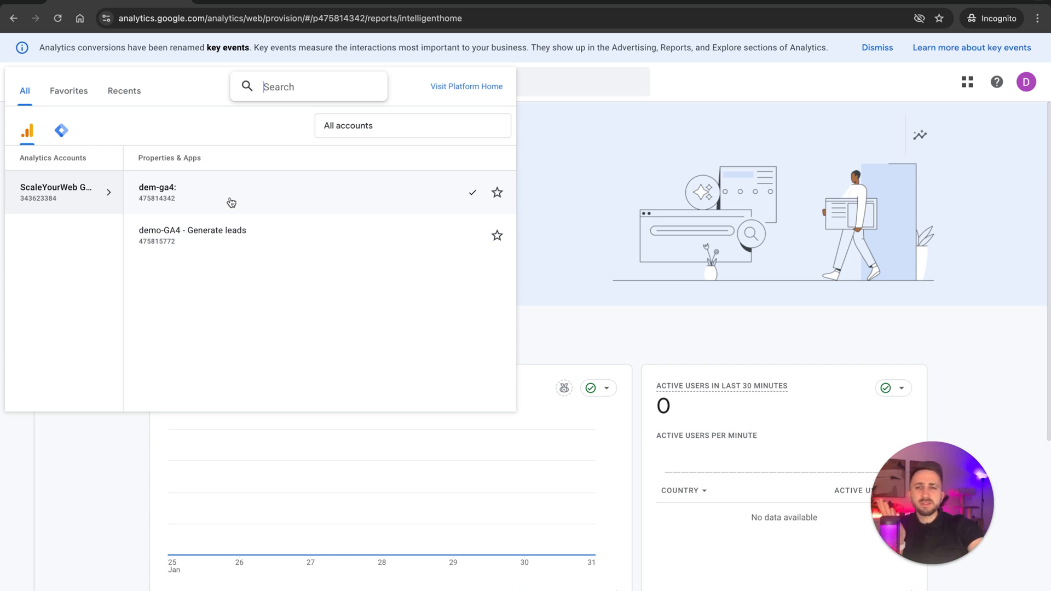
pyautogui.click(110, 489)
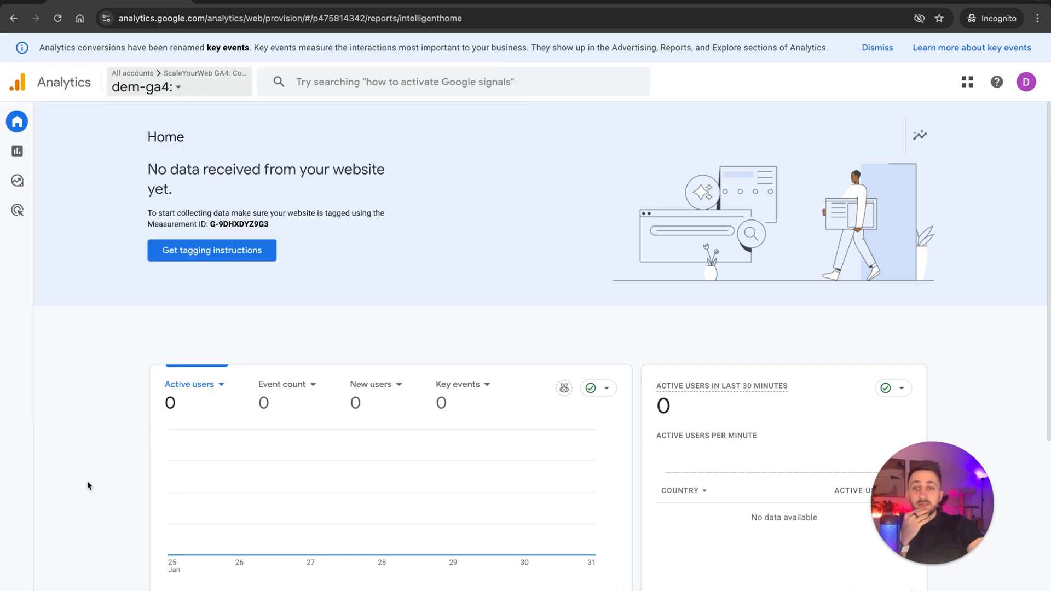
pyautogui.click(25, 156)
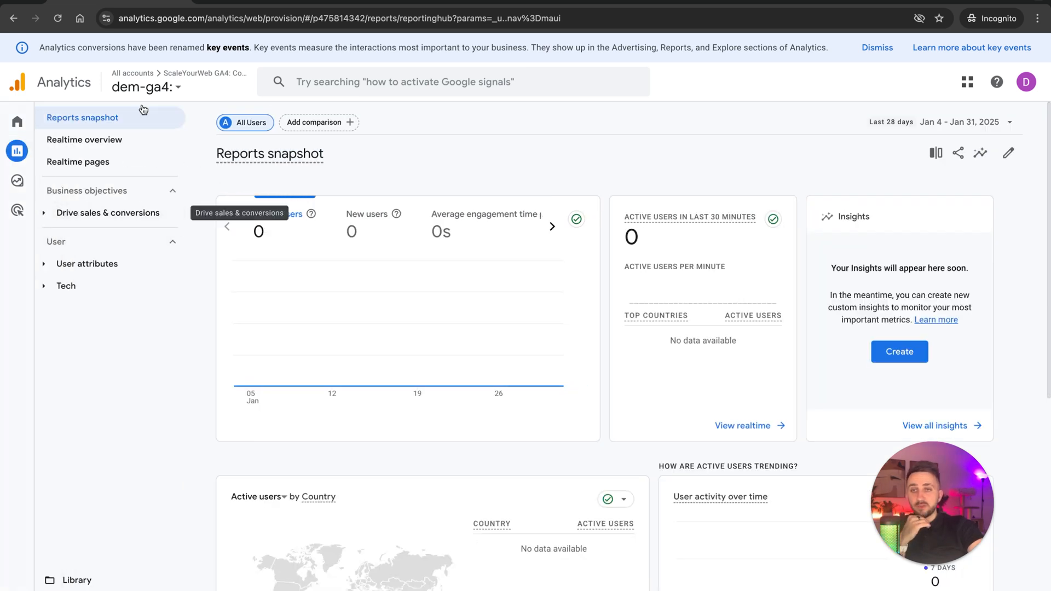
pyautogui.click(145, 87)
pyautogui.click(228, 195)
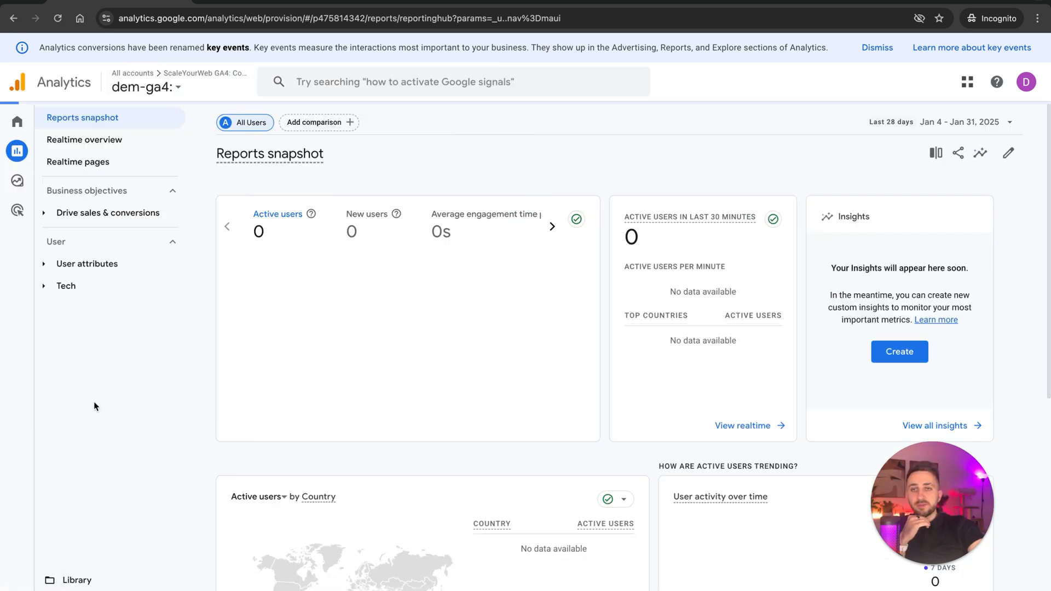
pyautogui.click(73, 218)
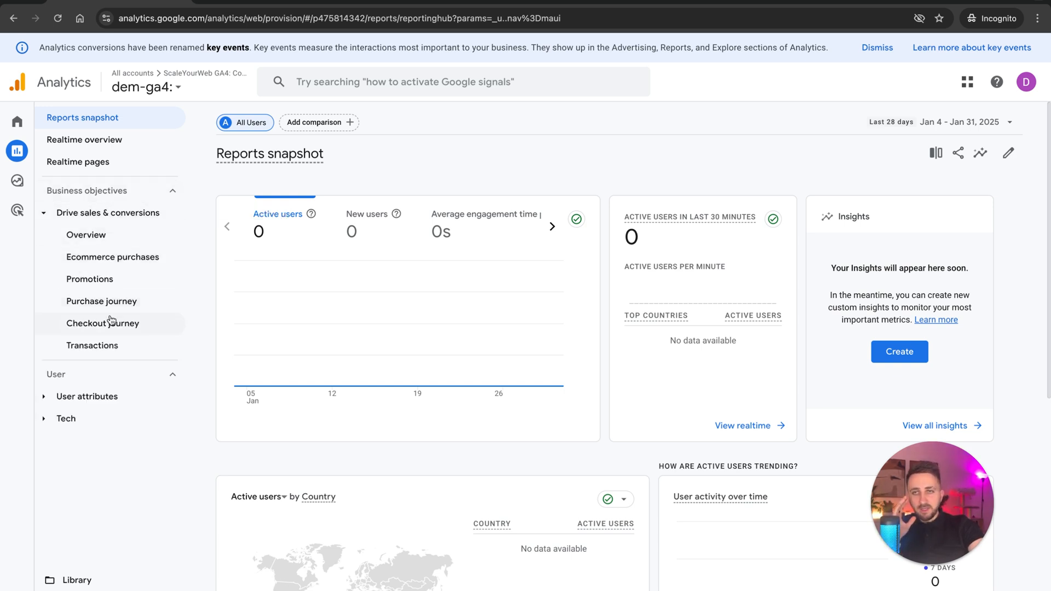
# Switch to the demo-GA4 - Generate leads property and expand its Generate leads report collection.
pyautogui.click(172, 192)
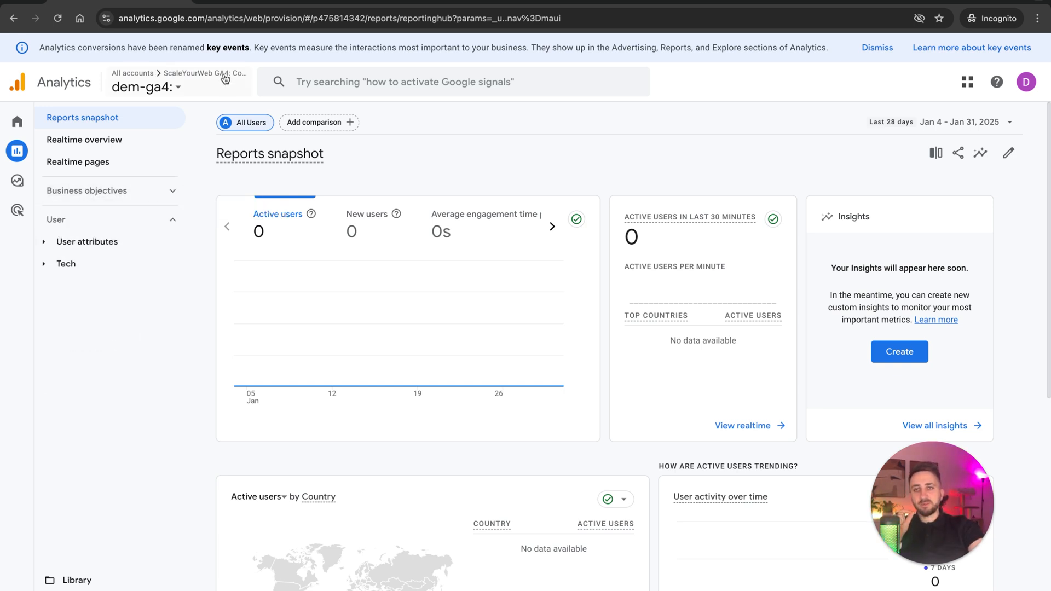
pyautogui.click(224, 80)
pyautogui.click(469, 237)
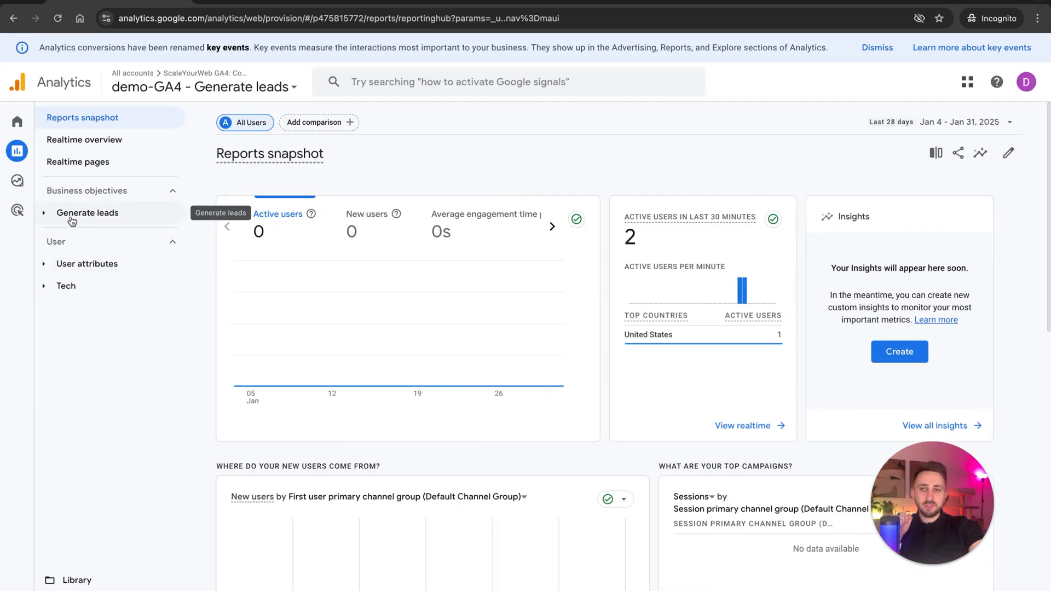
pyautogui.click(72, 217)
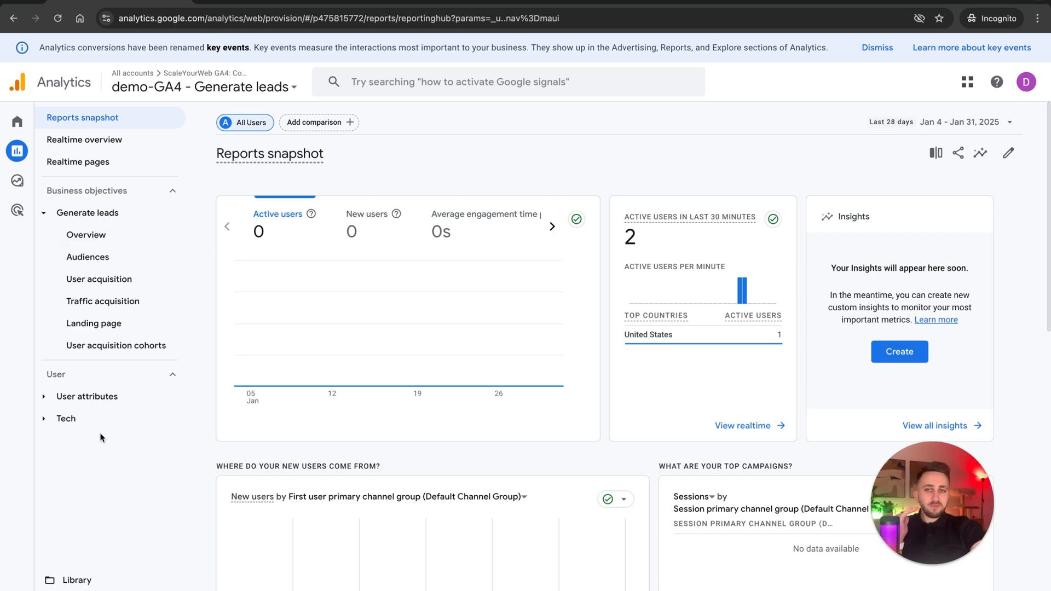
# Publish the Life cycle collection from the report library of the Generate leads property.
pyautogui.click(71, 577)
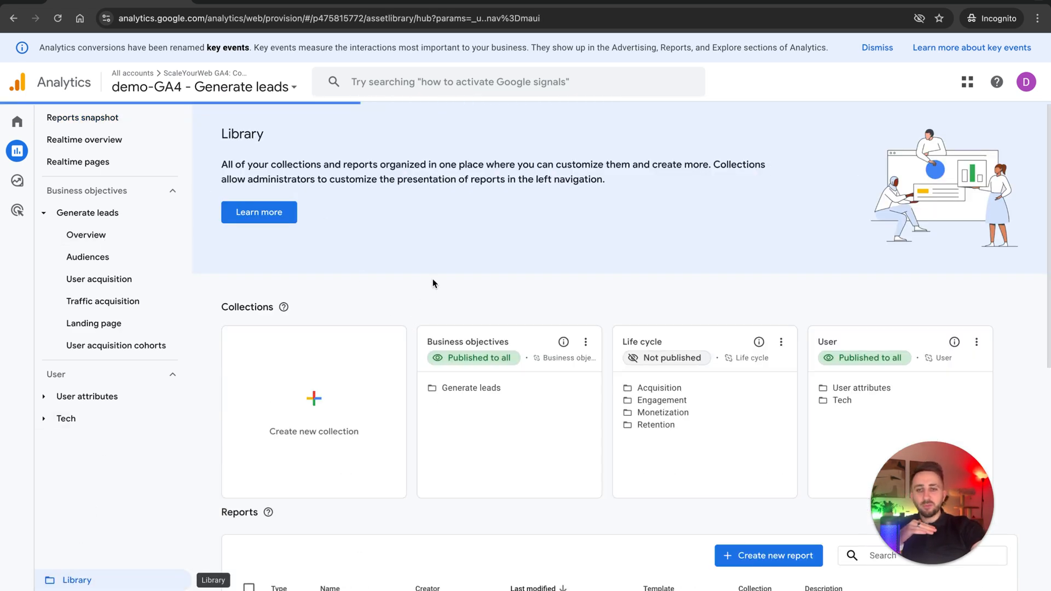
pyautogui.scroll(-2, 432, 278)
pyautogui.click(640, 298)
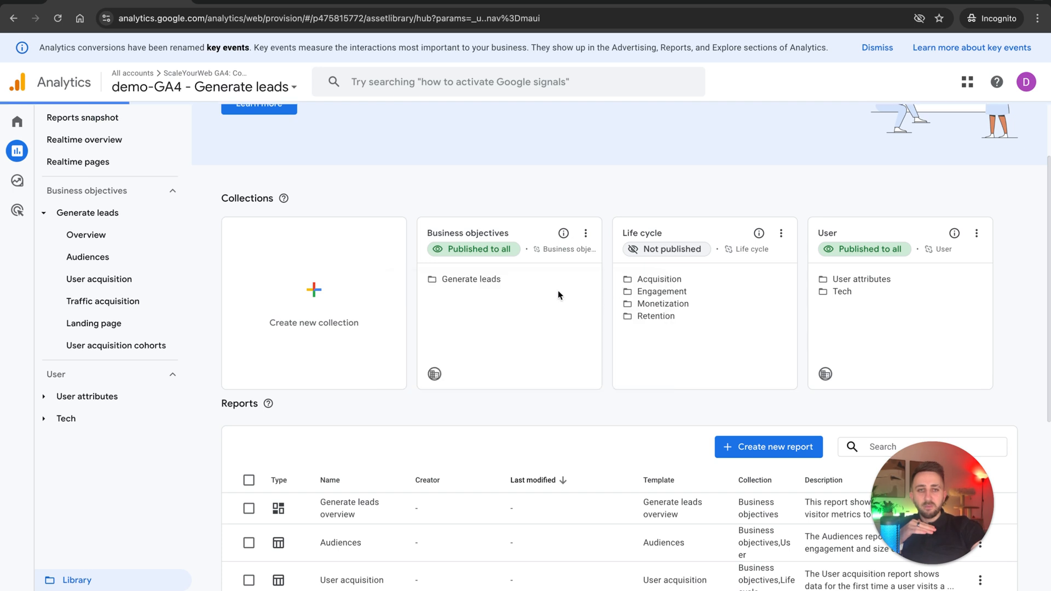
pyautogui.moveTo(506, 281); pyautogui.dragTo(436, 279)
pyautogui.click(697, 277)
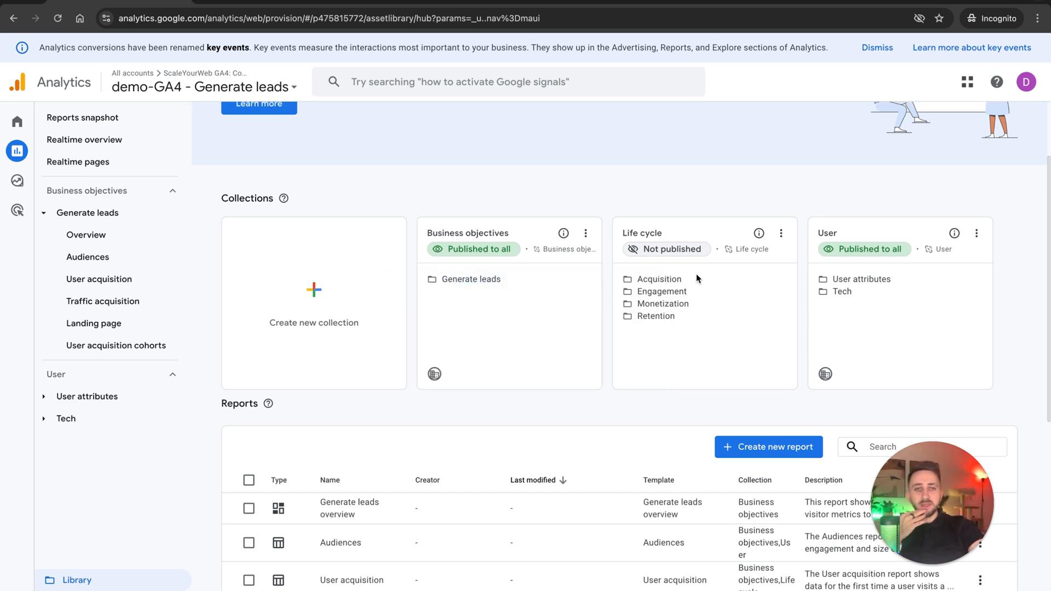
pyautogui.moveTo(670, 327); pyautogui.dragTo(698, 246)
pyautogui.click(781, 233)
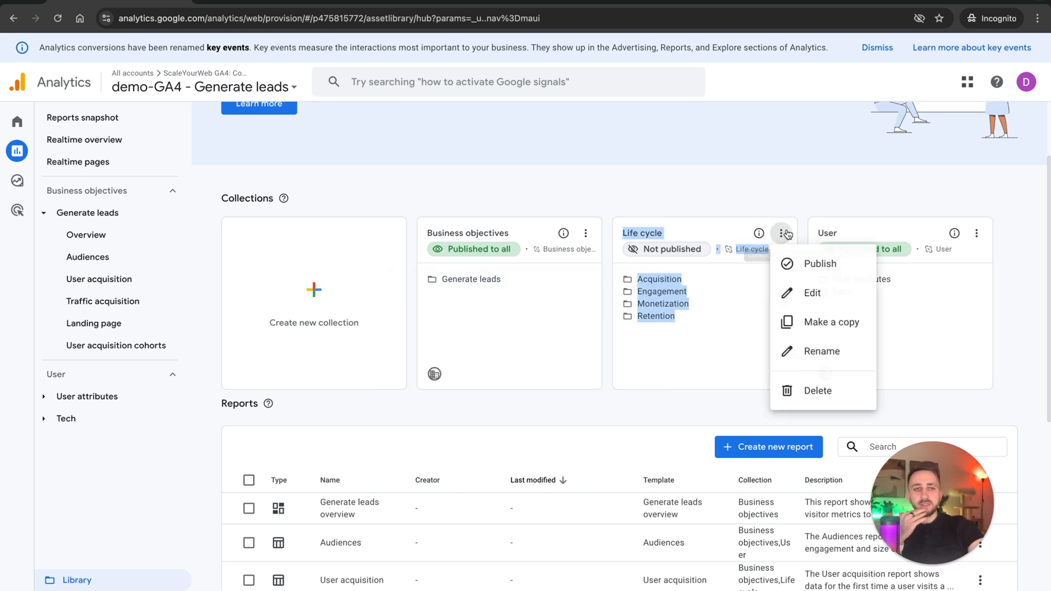
pyautogui.click(795, 264)
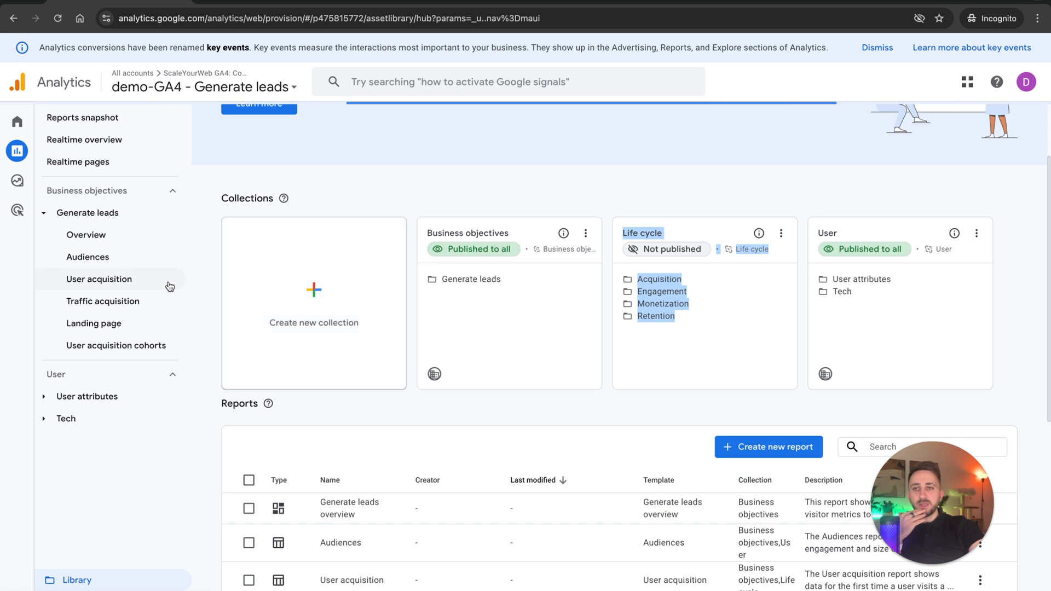
# Check the Life cycle reports with Generate leads collapsed, and review the collections and reports in the library.
pyautogui.click(47, 147)
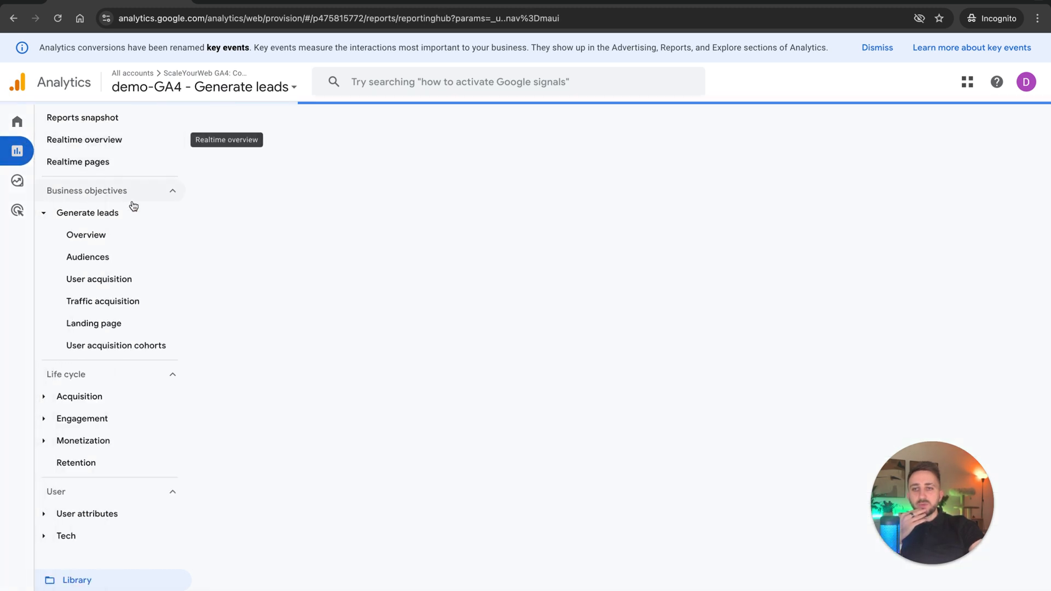
pyautogui.click(44, 216)
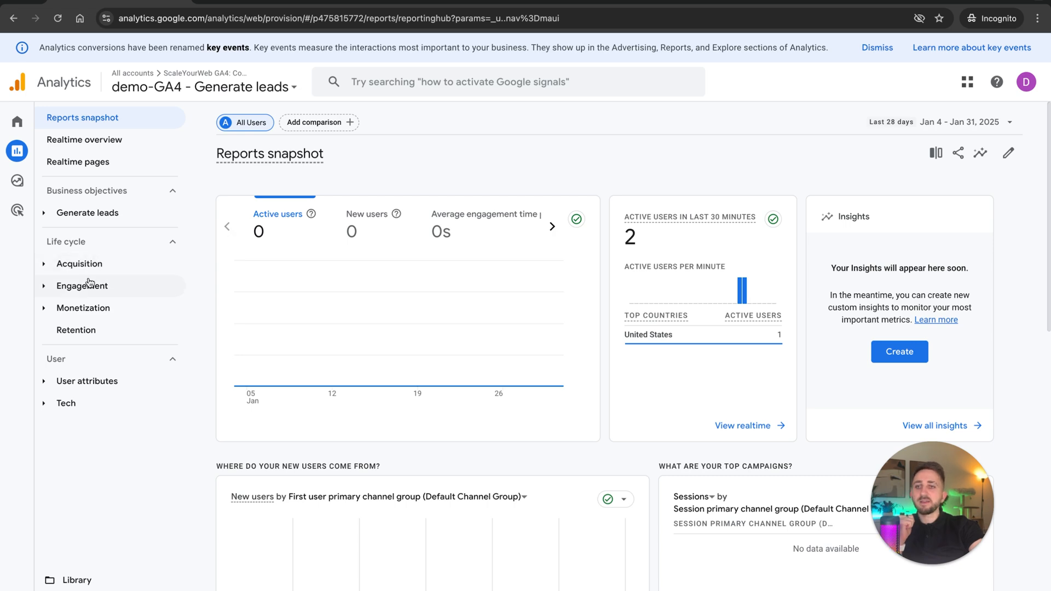
pyautogui.click(79, 581)
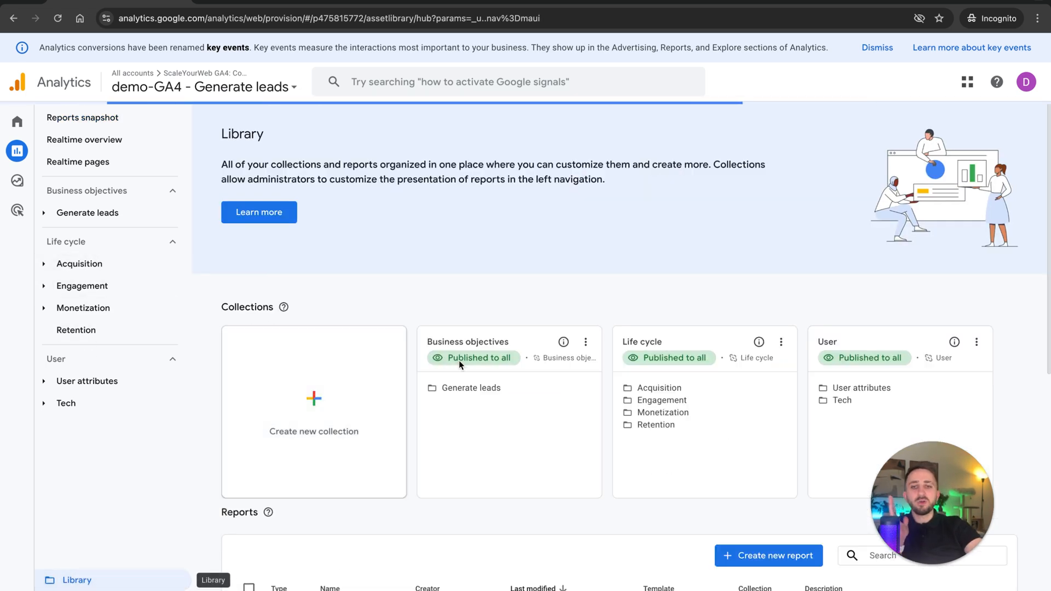
pyautogui.scroll(-3, 459, 360)
pyautogui.scroll(-2, 536, 380)
pyautogui.scroll(5, 538, 381)
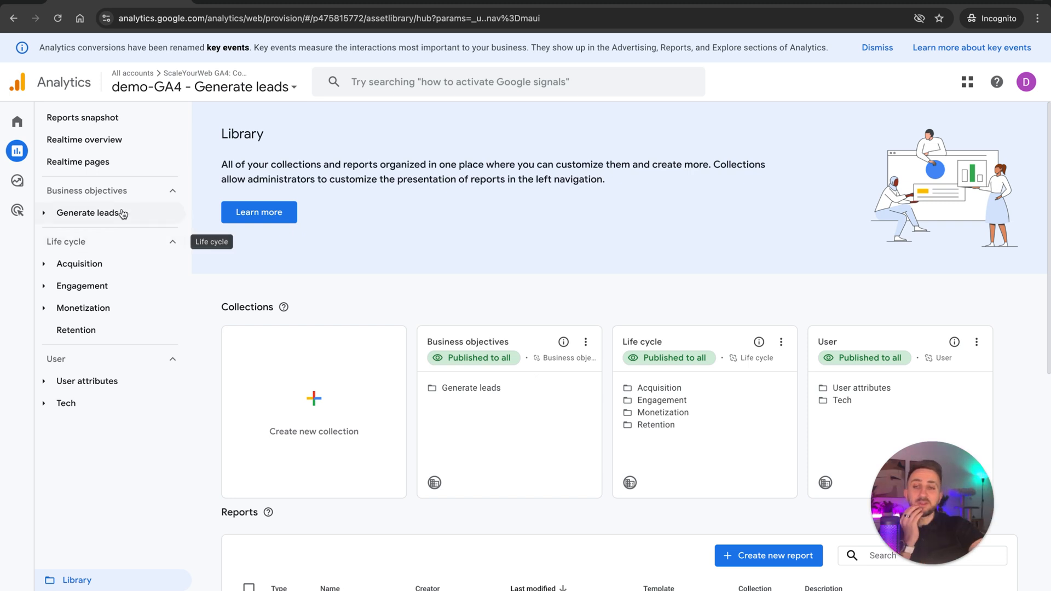
# Open the Admin settings and switch to the dem-ga4: property.
pyautogui.moveTo(25, 166)
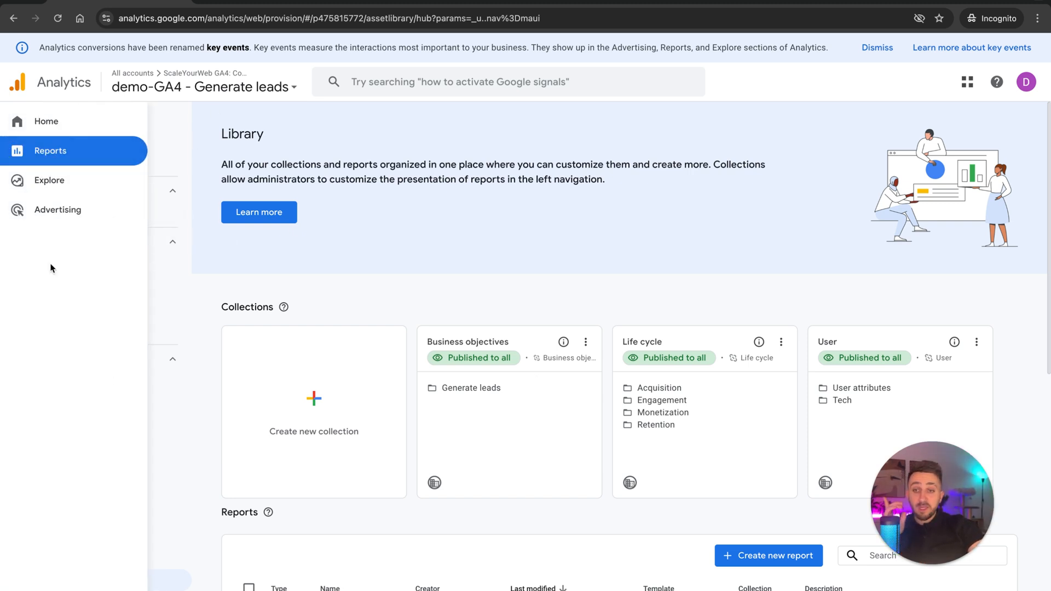
pyautogui.click(59, 590)
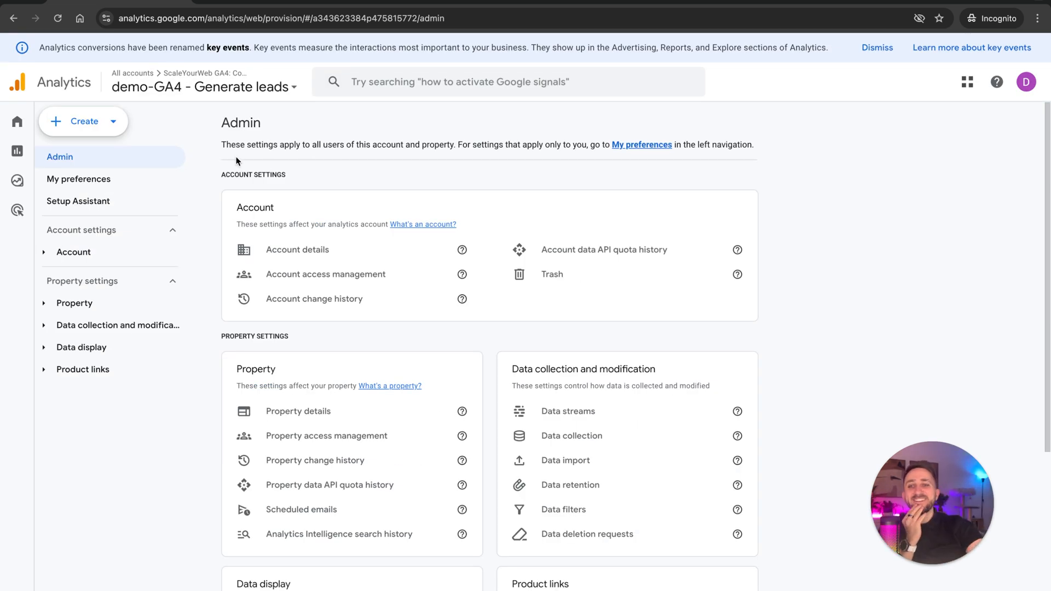
pyautogui.click(43, 302)
pyautogui.click(254, 88)
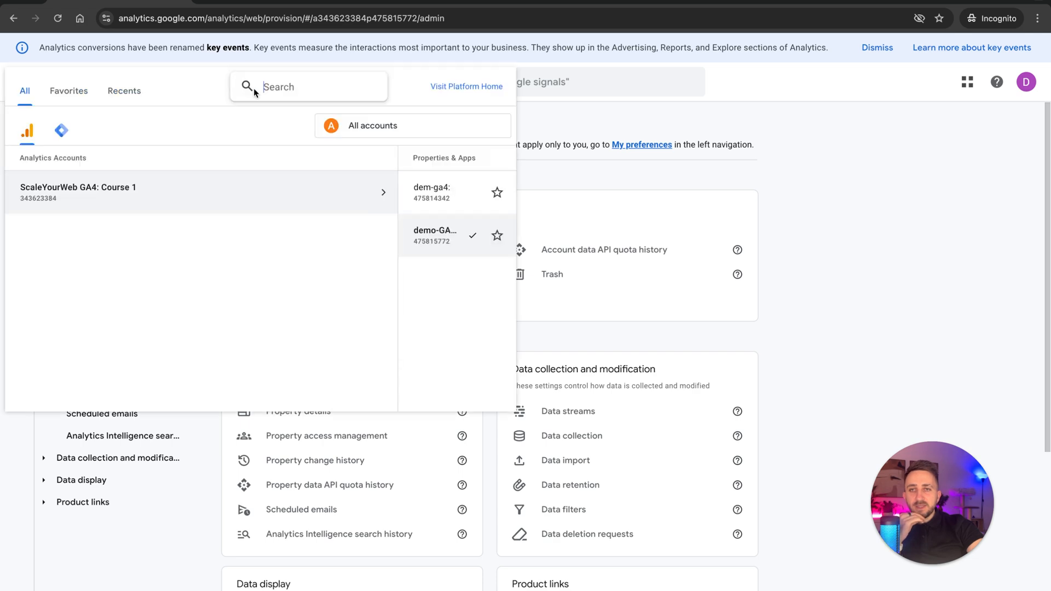
pyautogui.click(380, 200)
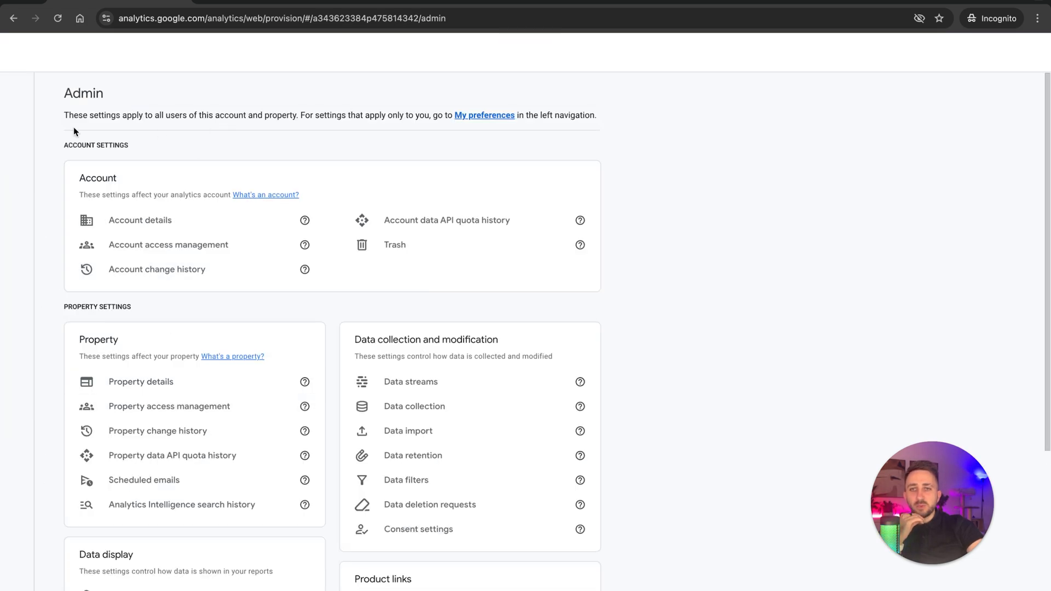
# Open the property details of dem-ga4: and move that property to the trash.
pyautogui.moveTo(17, 588)
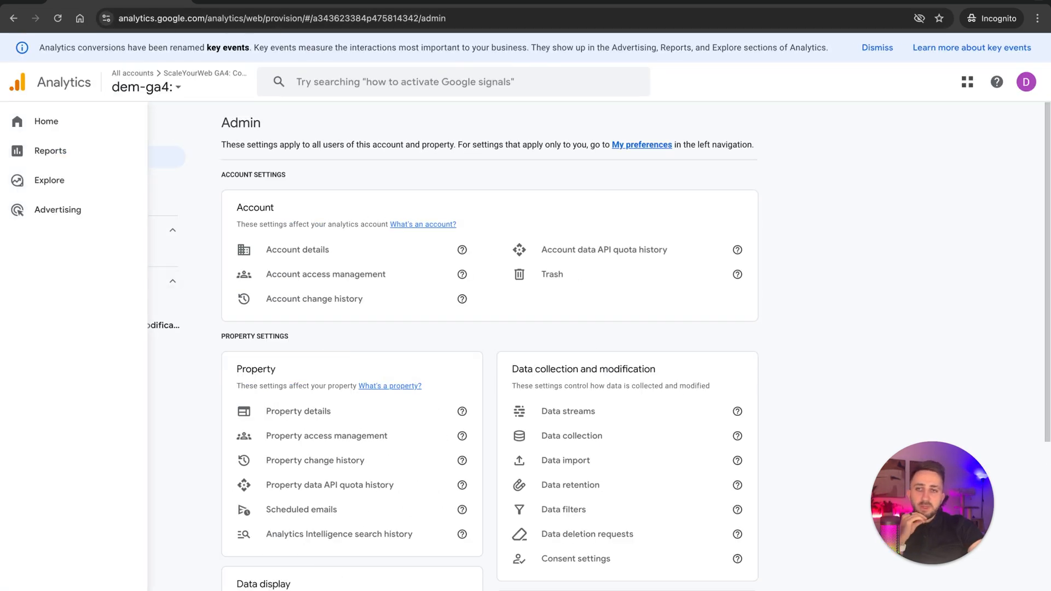
pyautogui.click(64, 303)
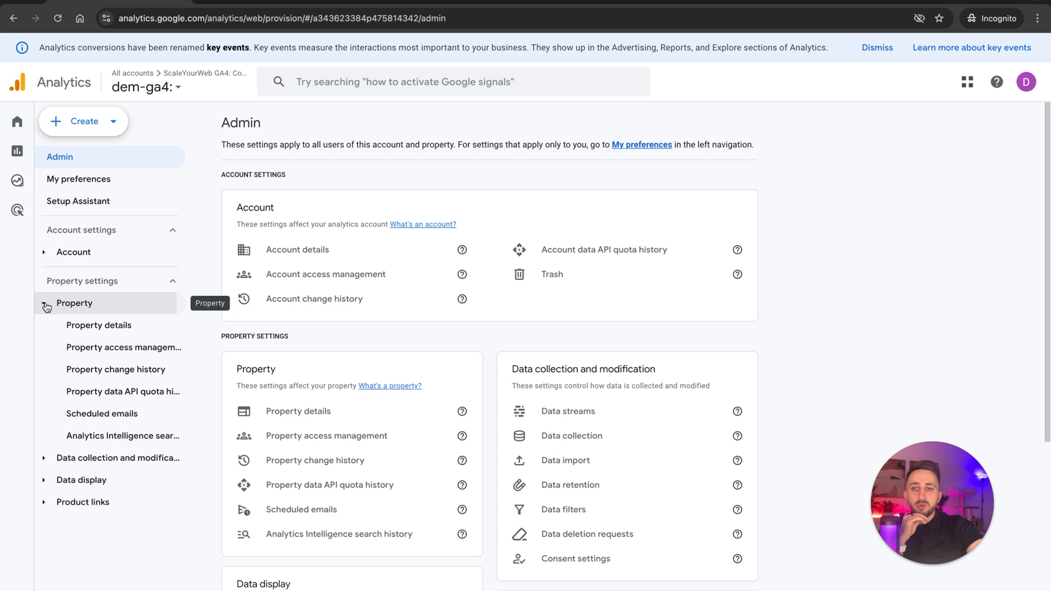
pyautogui.click(91, 327)
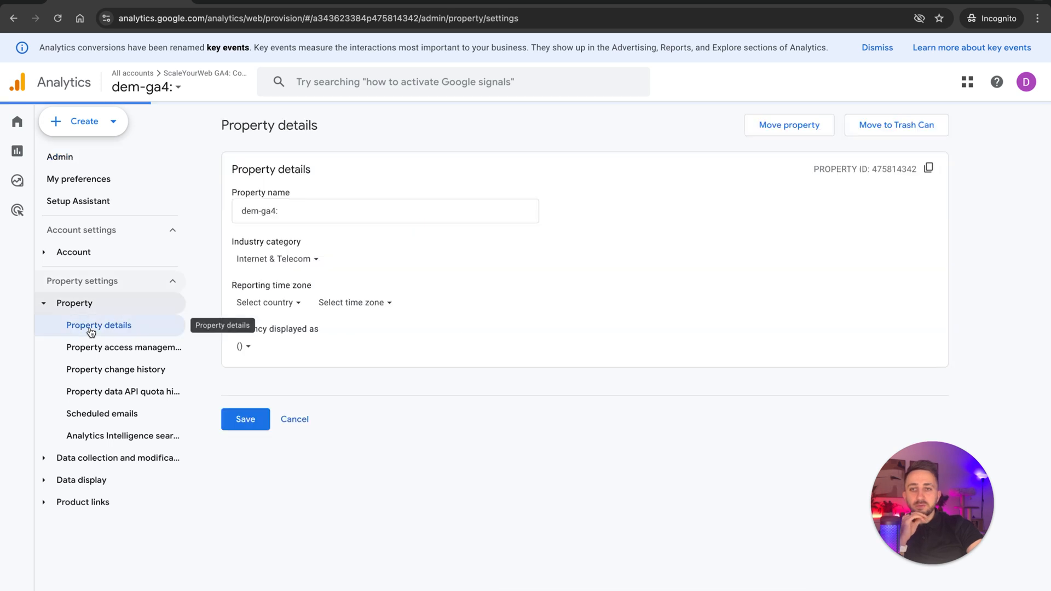
pyautogui.click(882, 133)
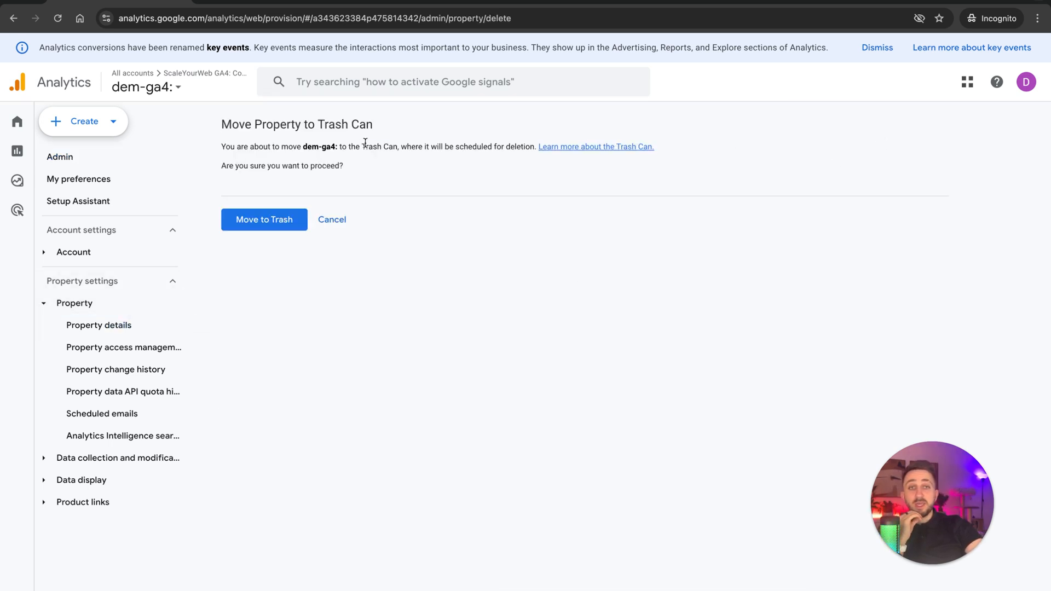
pyautogui.moveTo(365, 143); pyautogui.dragTo(402, 179)
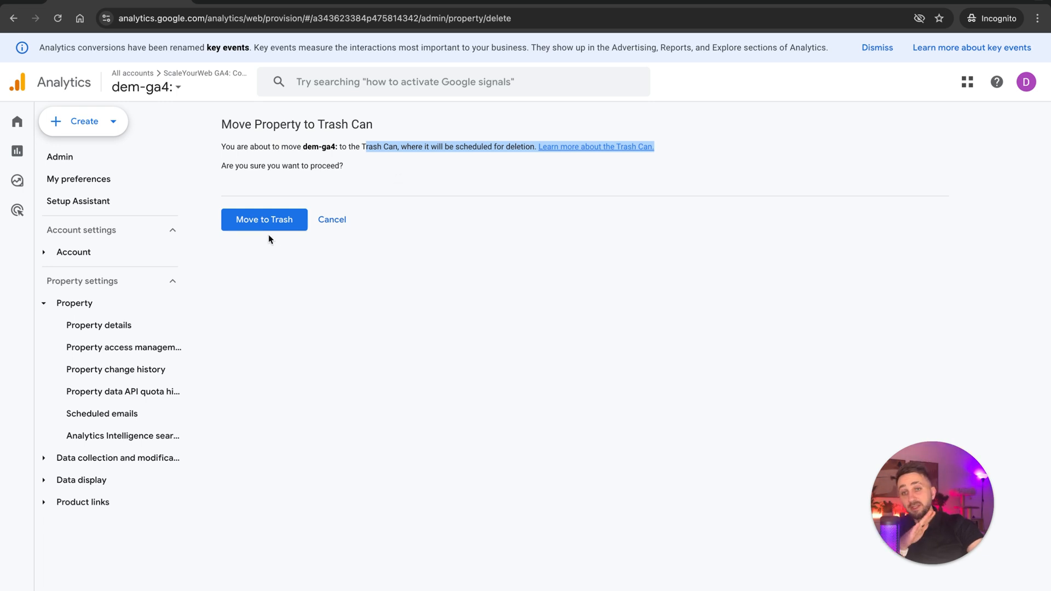
pyautogui.click(297, 218)
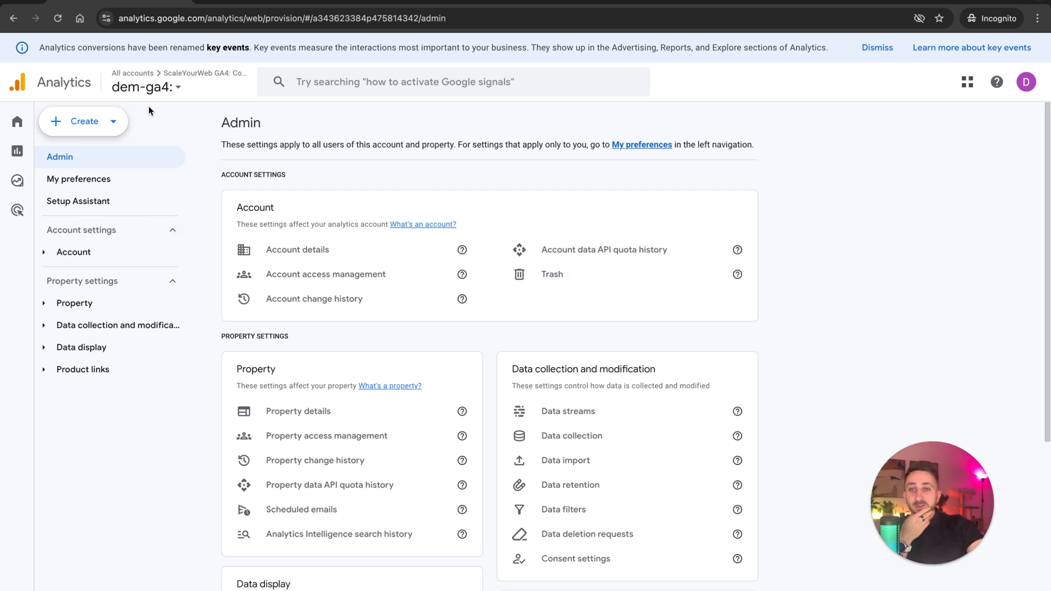
# Switch to the demo-GA4 - Generate leads property, visit its Home page, and return to the Admin settings.
pyautogui.click(155, 89)
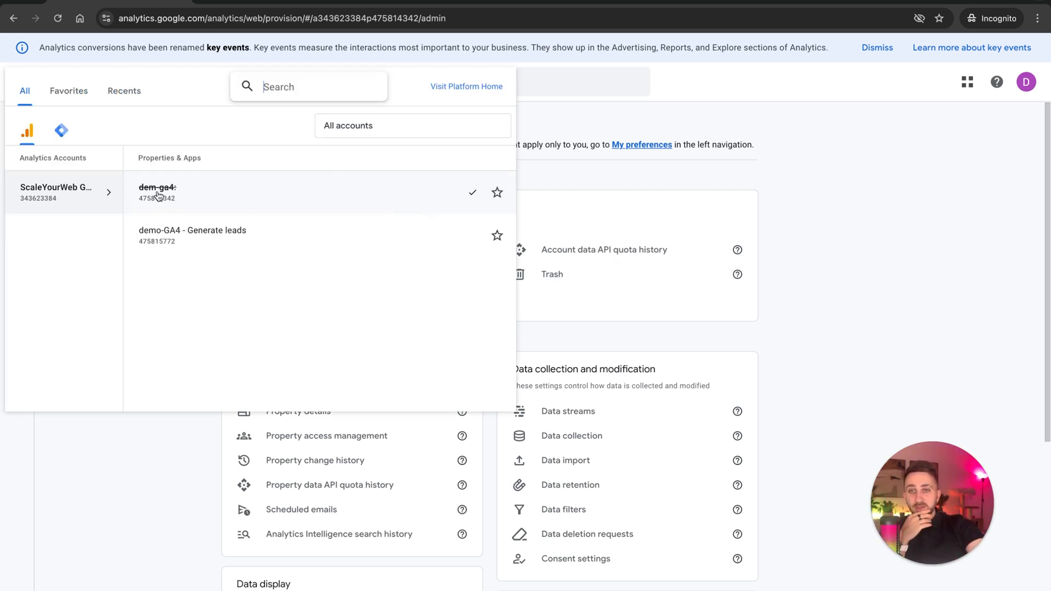
pyautogui.click(262, 247)
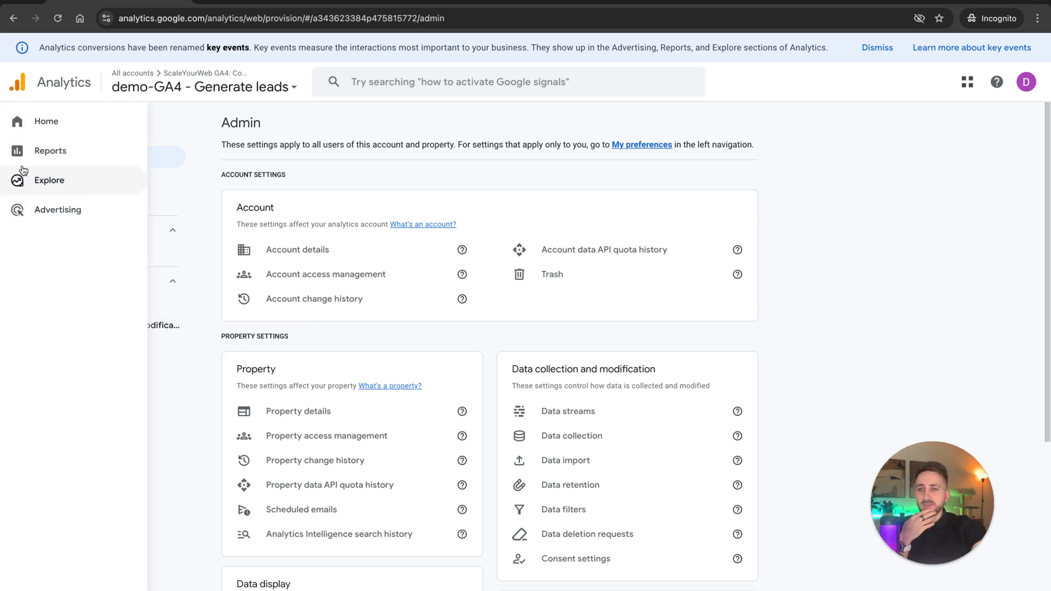
pyautogui.click(37, 126)
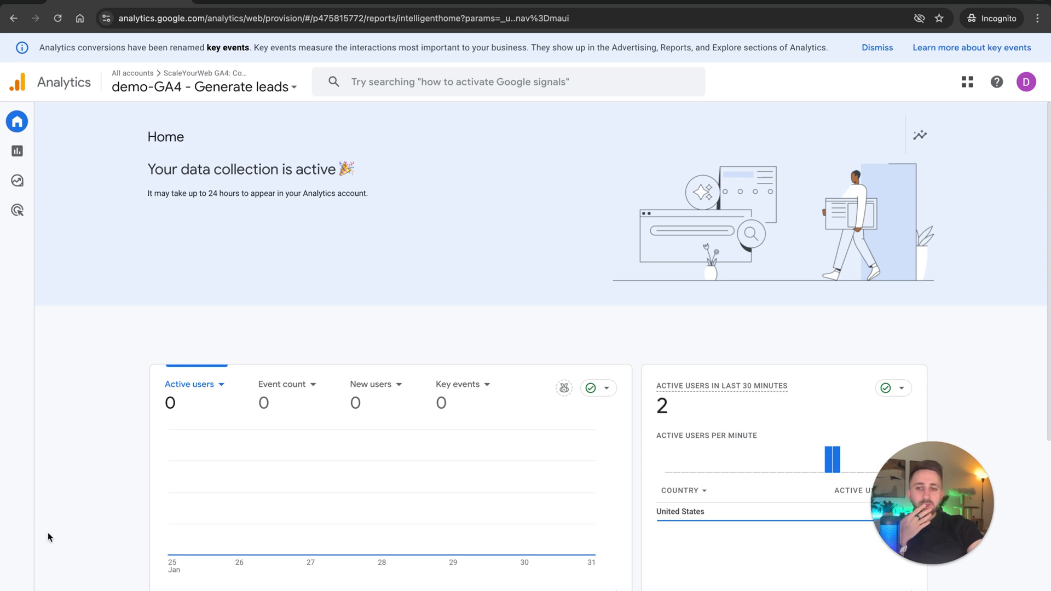
pyautogui.click(22, 560)
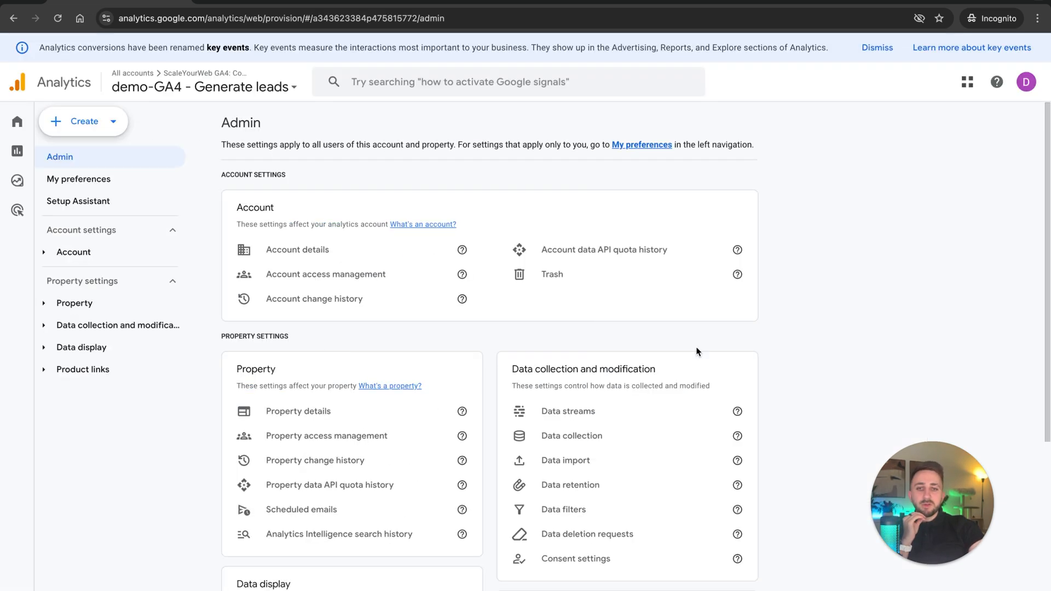
pyautogui.scroll(-2, 807, 331)
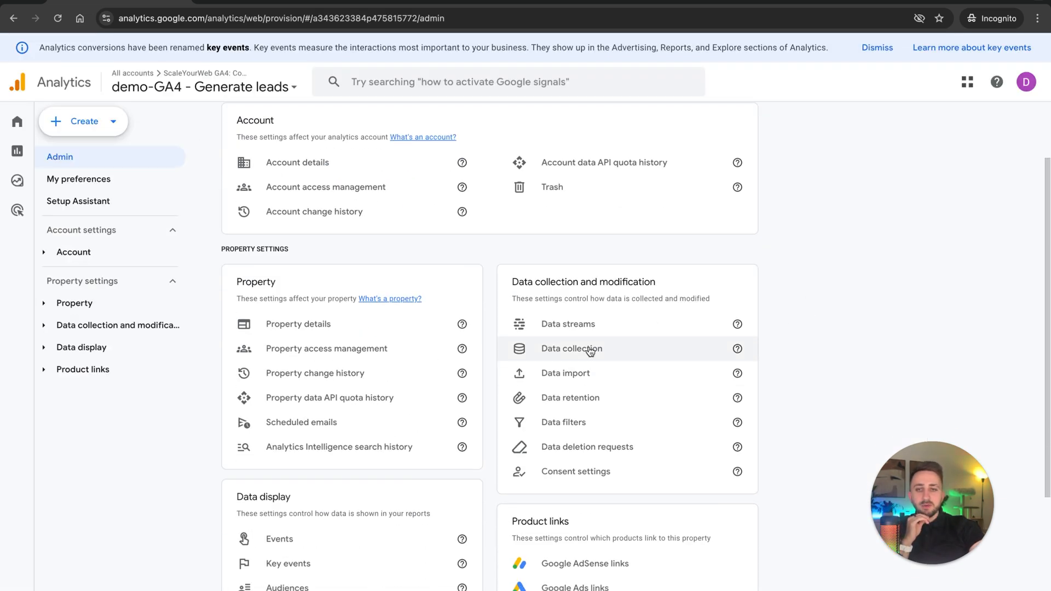
# Open the property's data retention settings and review the available periods for event data.
pyautogui.click(44, 326)
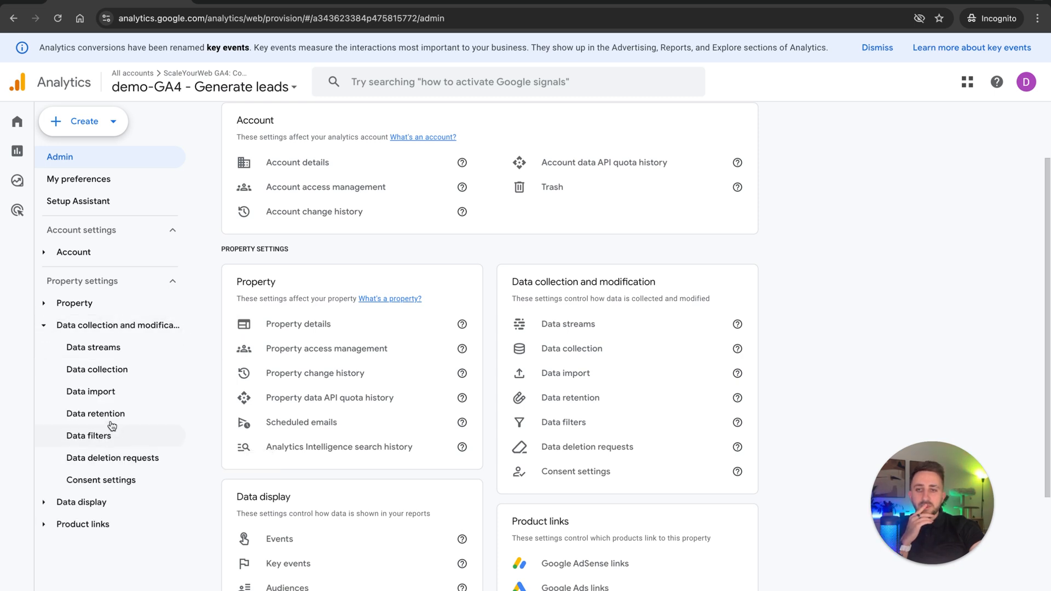
pyautogui.click(90, 415)
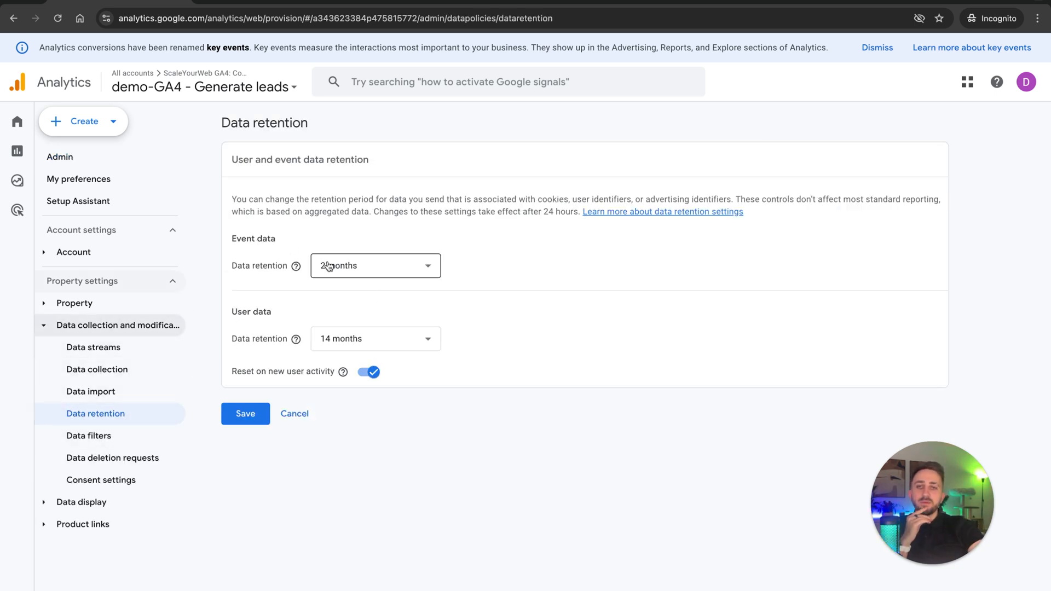
pyautogui.moveTo(232, 267); pyautogui.dragTo(275, 267)
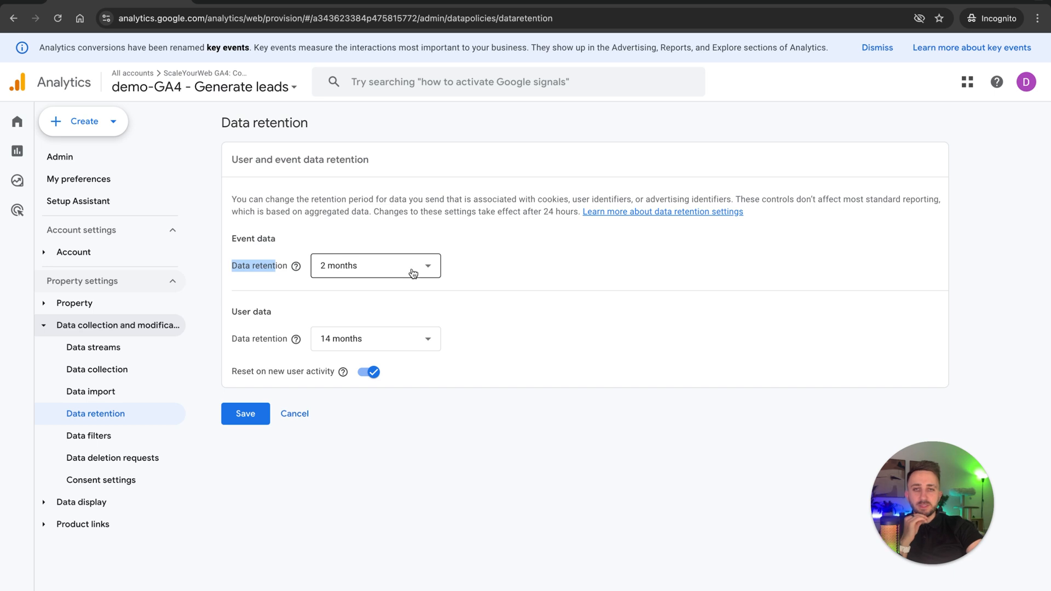
pyautogui.click(413, 270)
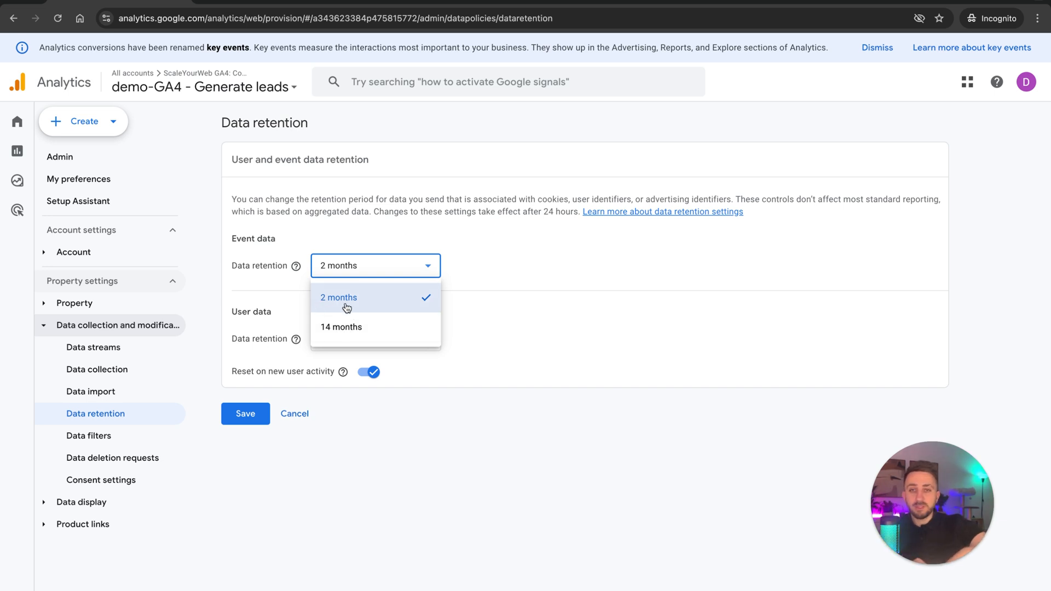
pyautogui.click(296, 370)
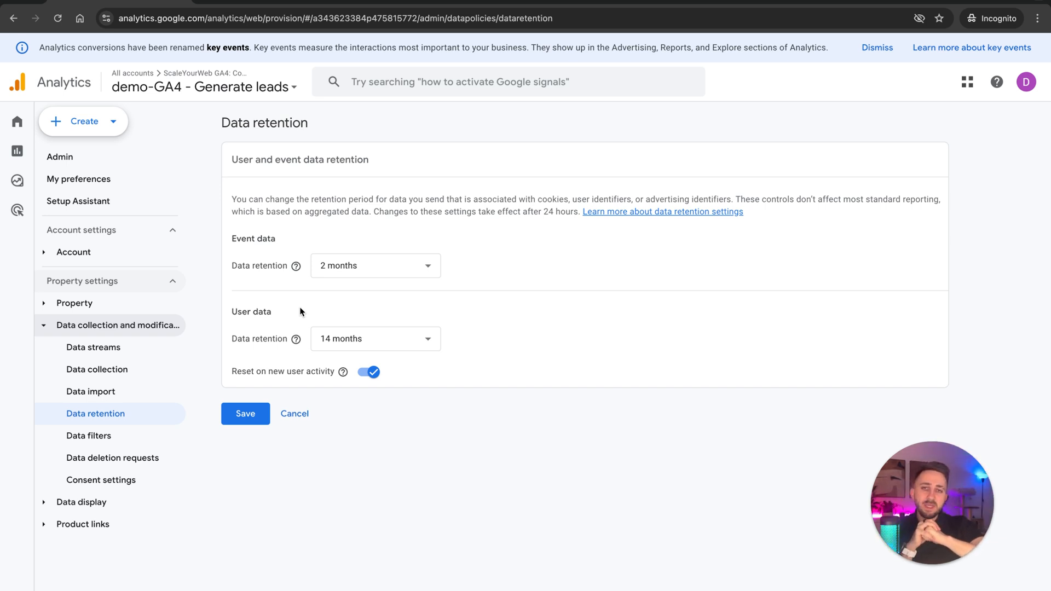
# Set the event data retention period to 14 months and recheck the available periods.
pyautogui.click(375, 266)
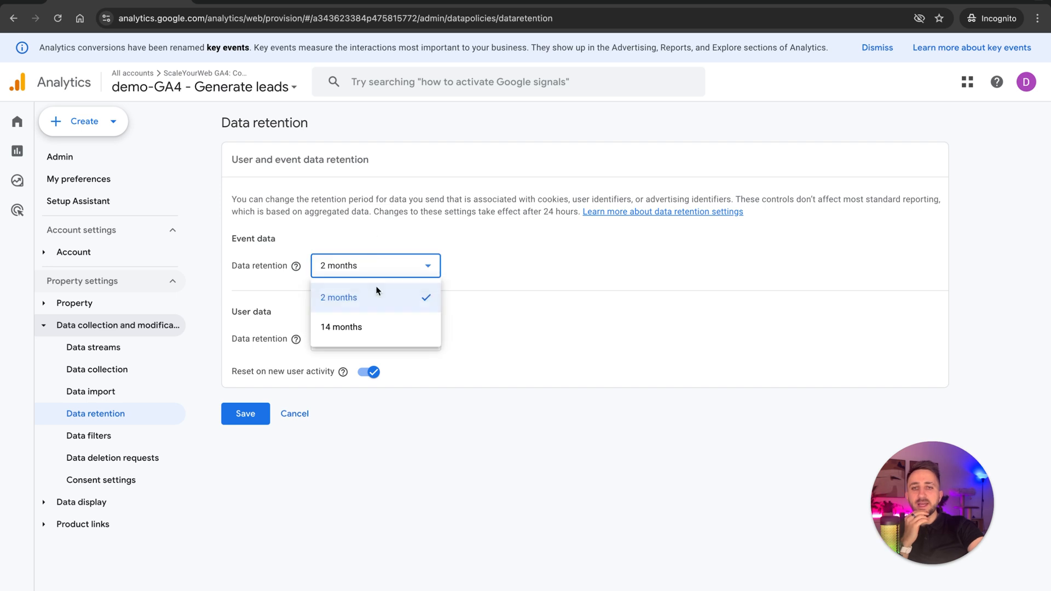
pyautogui.click(363, 322)
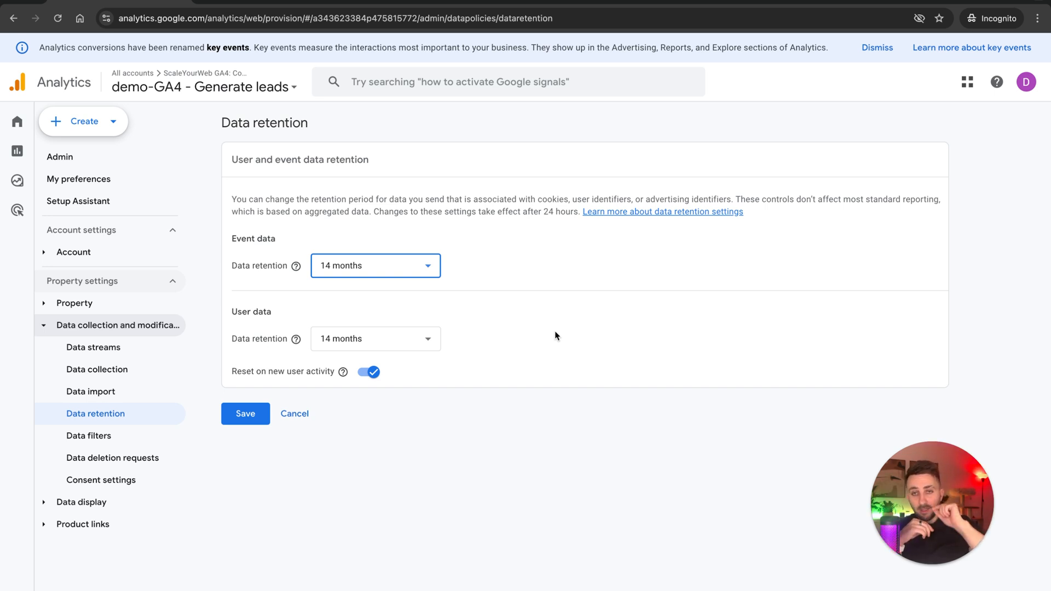
pyautogui.click(437, 272)
pyautogui.click(533, 291)
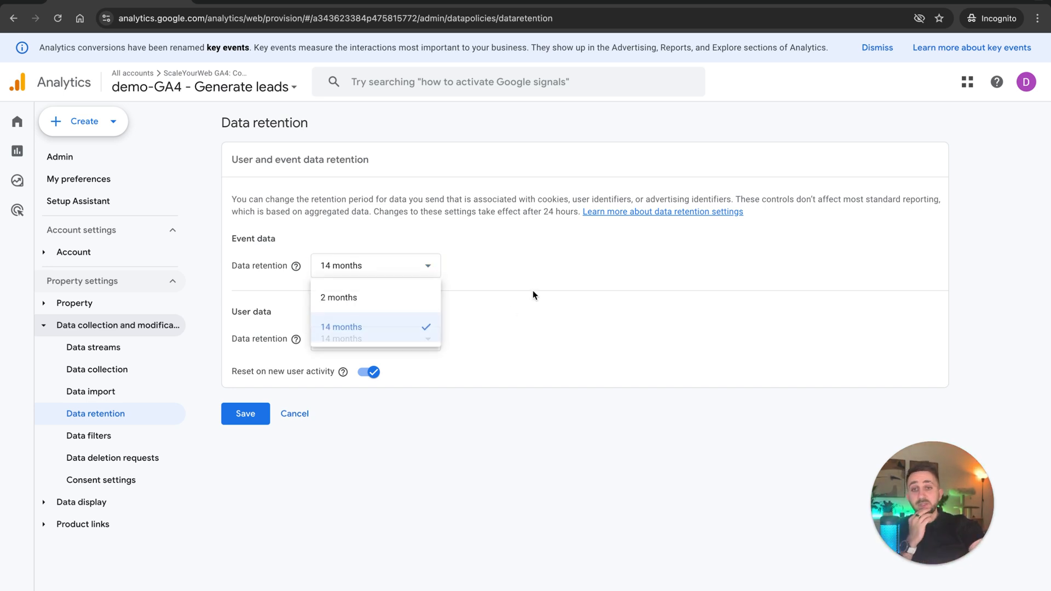
# Open the property's data collection settings and turn on Google signals data collection.
pyautogui.click(238, 425)
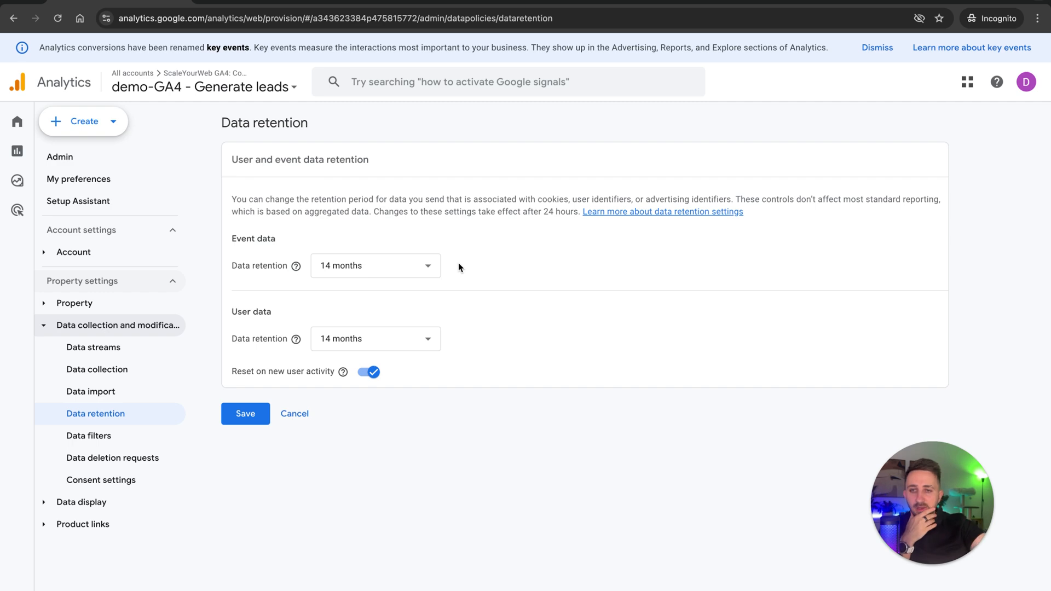
pyautogui.click(99, 370)
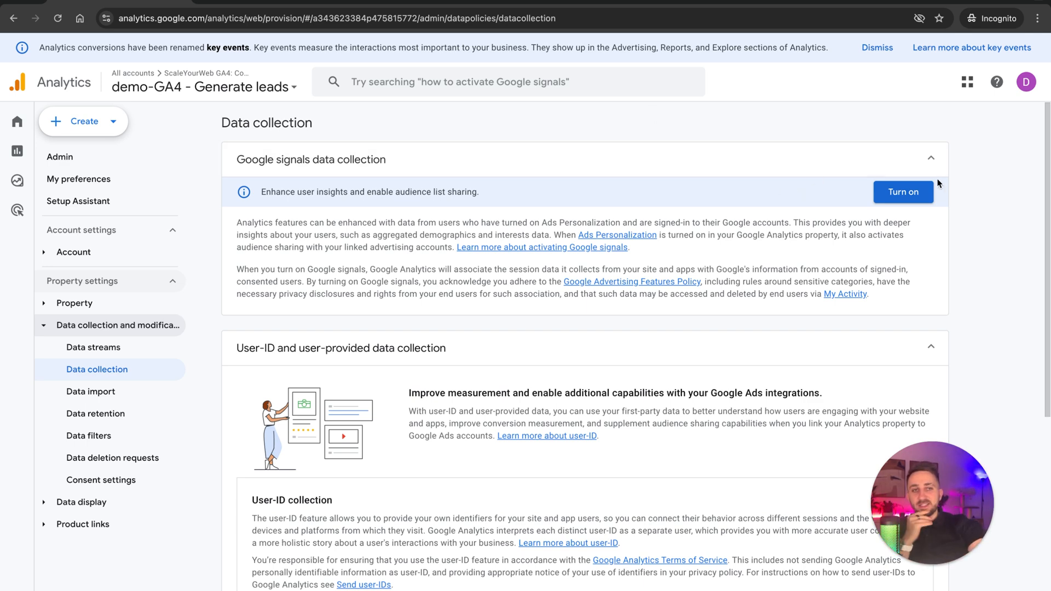
pyautogui.click(908, 192)
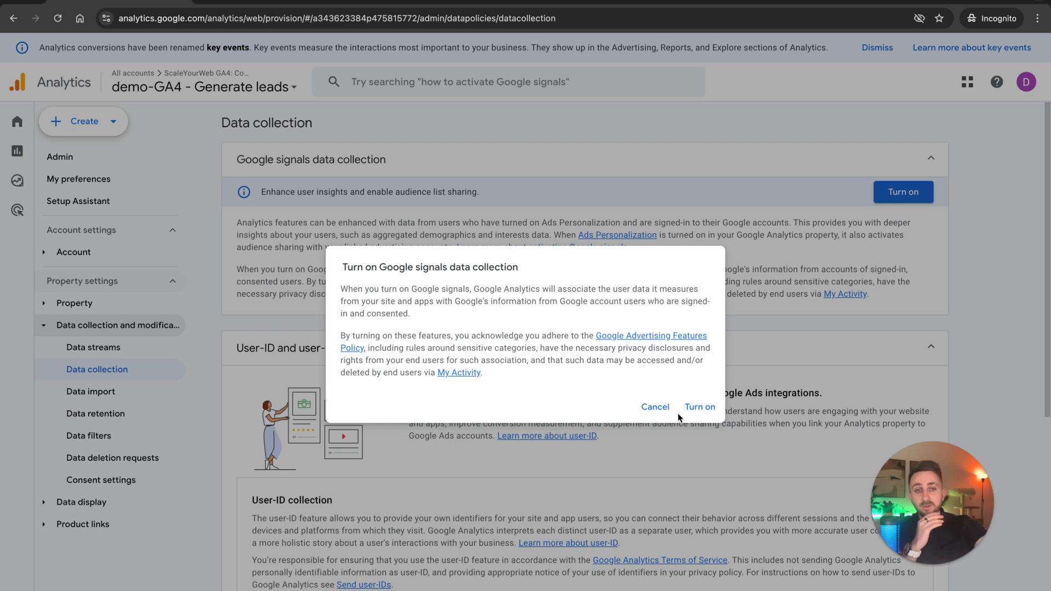
pyautogui.click(700, 406)
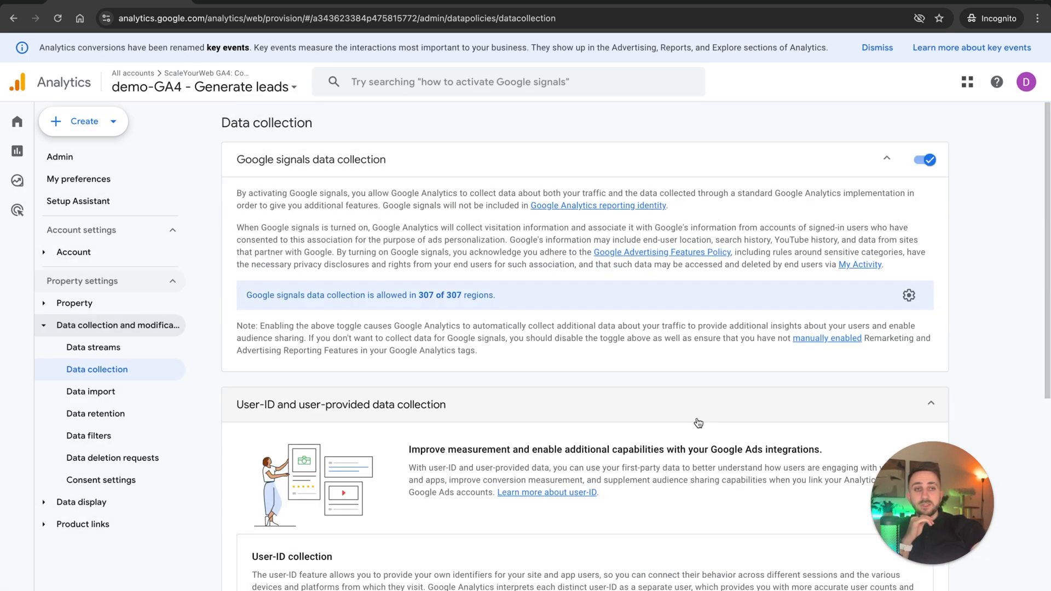
# Review the Google signals description and the User-ID and user-provided data collection options on the Data collection page.
pyautogui.scroll(-1, 699, 423)
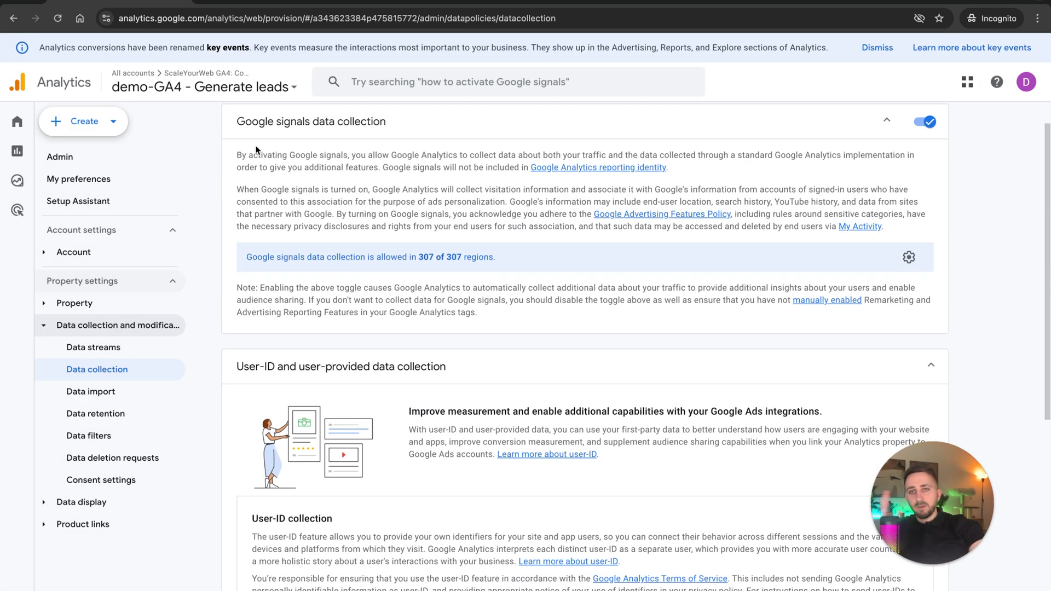
pyautogui.moveTo(255, 150); pyautogui.dragTo(431, 213)
pyautogui.click(947, 340)
pyautogui.scroll(-7, 947, 339)
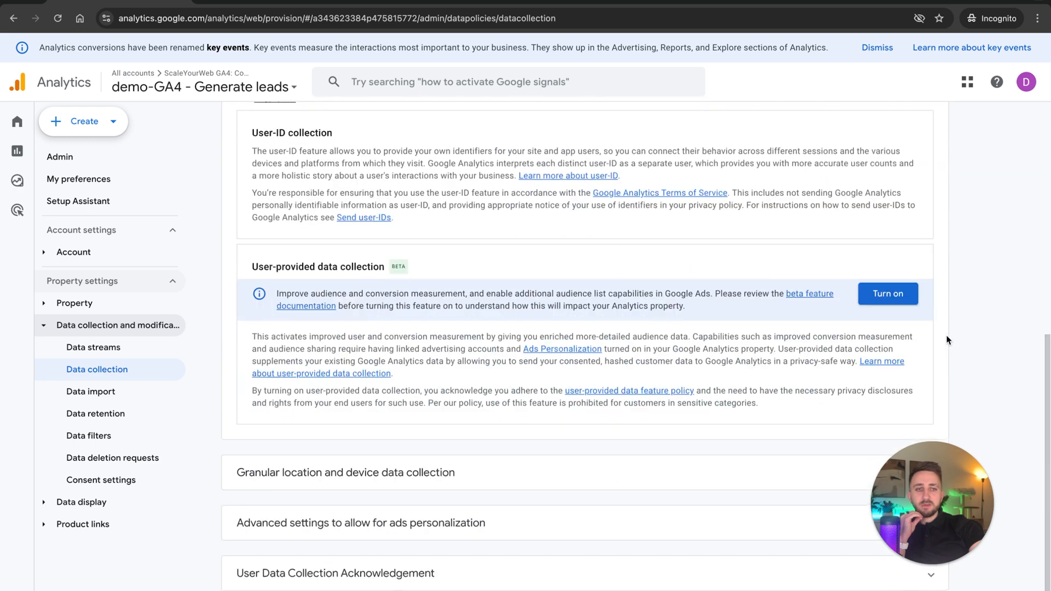
pyautogui.scroll(8, 947, 339)
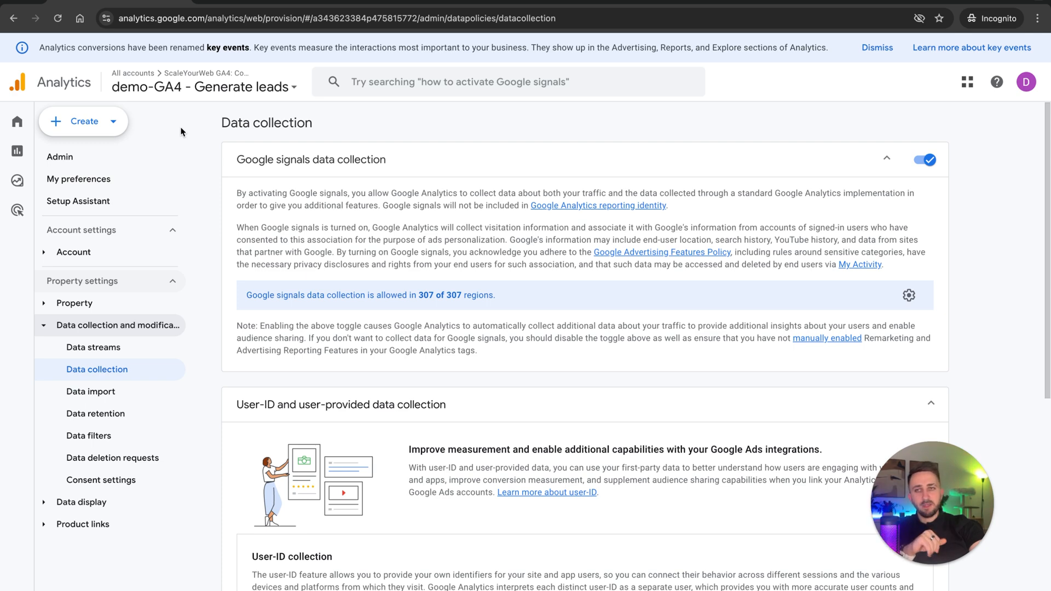
# Open the Realtime overview report and examine the active users in the last 30 minutes.
pyautogui.click(17, 150)
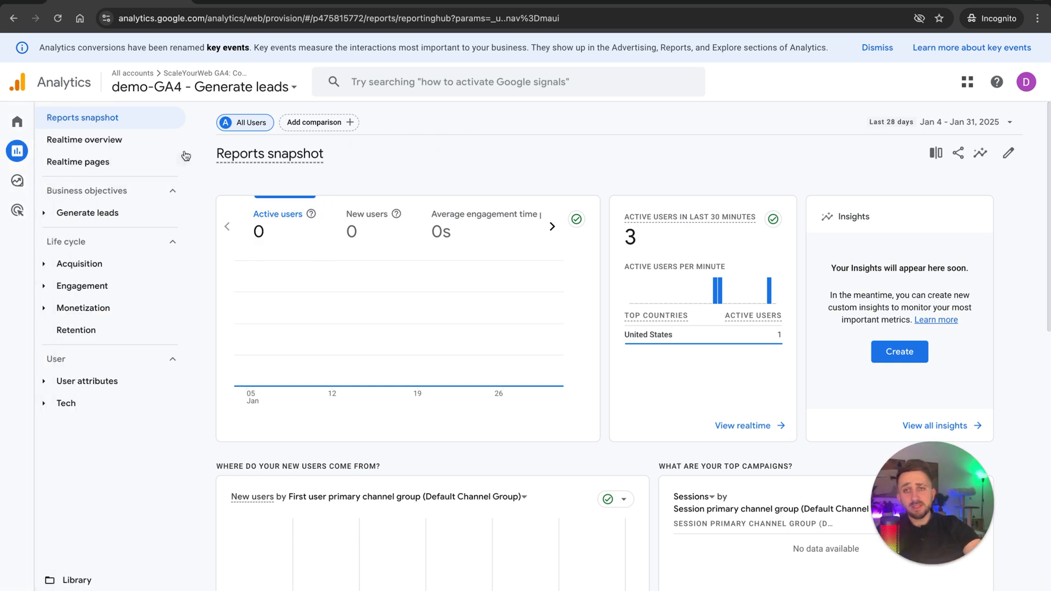
pyautogui.click(88, 141)
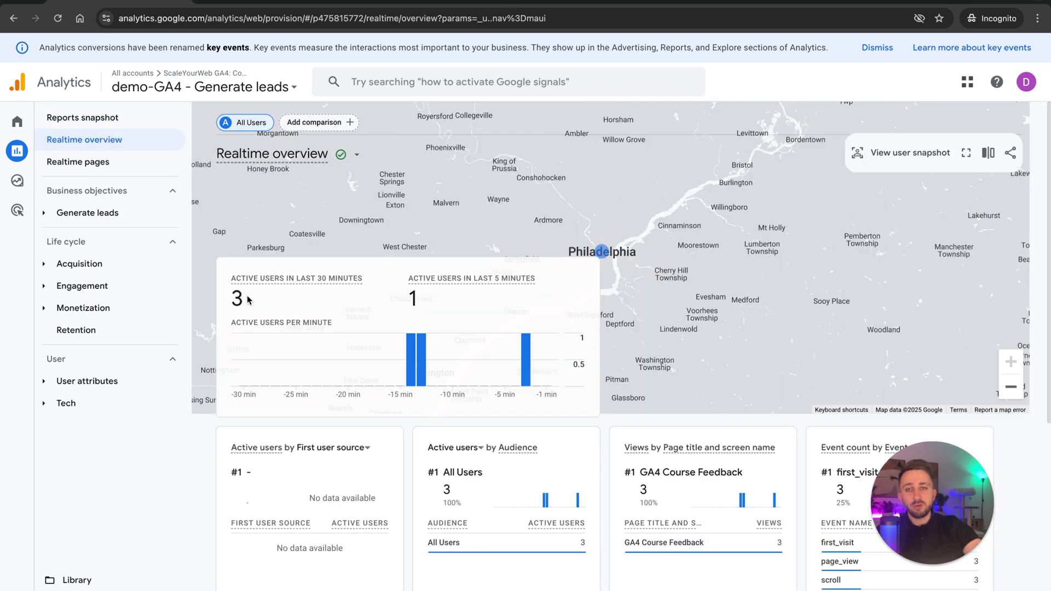
pyautogui.doubleClick(234, 295)
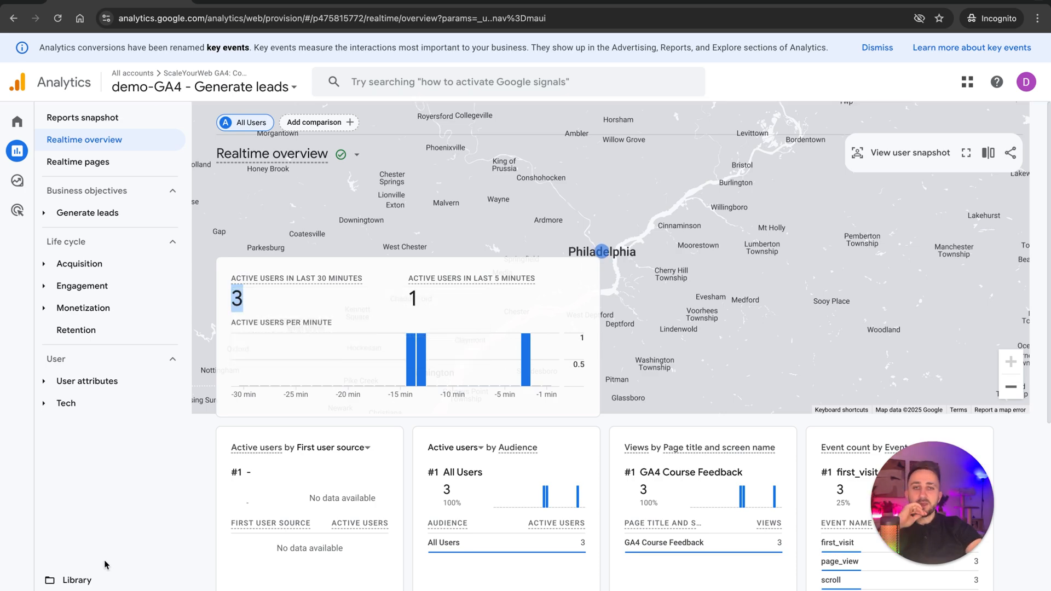
# Switch to the window with the Share Your Feedback page and copy its address, ga4-demo.scaleyourweb.com.
pyautogui.hotkey('ctrl', 'Right')
pyautogui.hotkey('ctrl', 'Left')
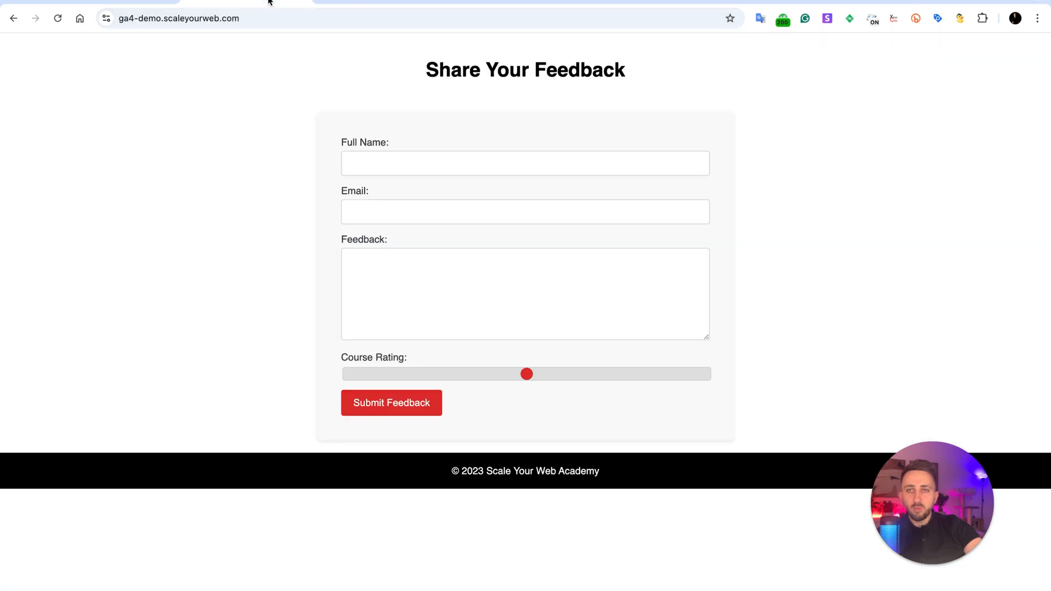
pyautogui.click(257, 18)
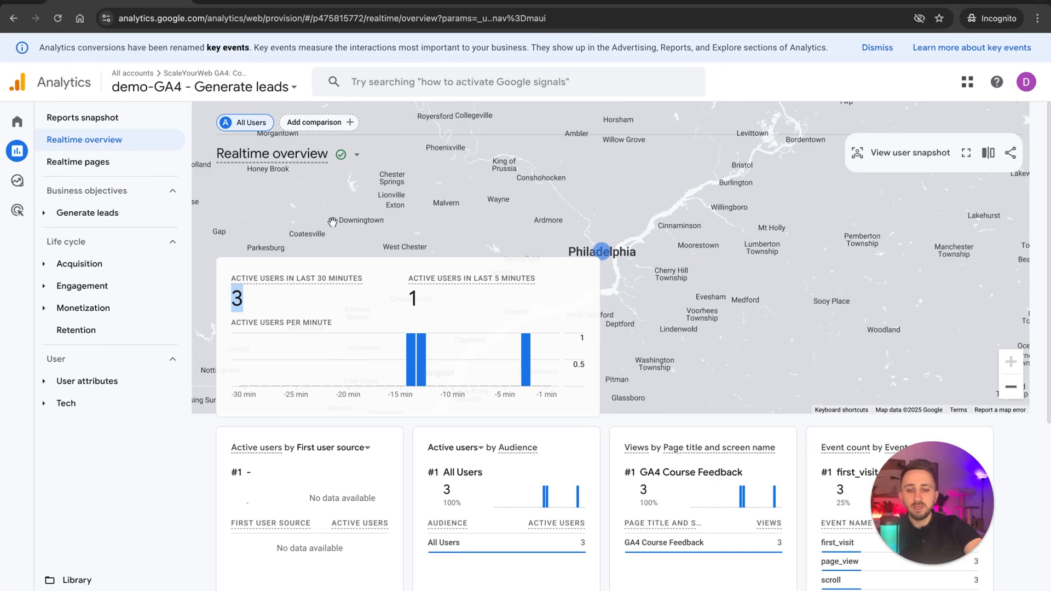
# Switch to Safari and load ga4-demo.scaleyourweb.com in a new private window.
pyautogui.press('super+space')
pyautogui.write('safari')
pyautogui.press('Return')
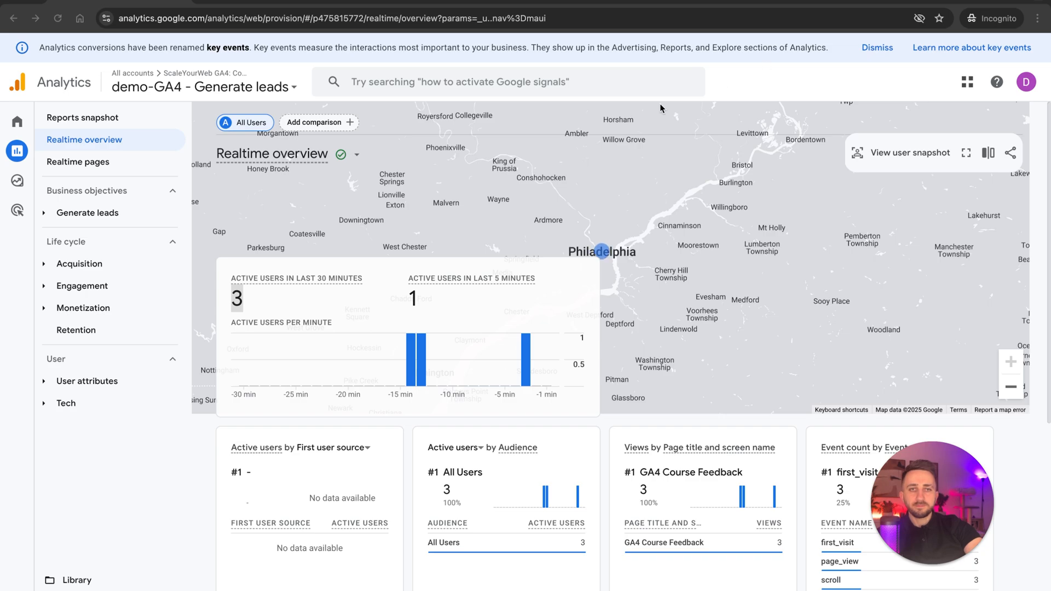
pyautogui.press('super+shift+n')
pyautogui.hotkey('ctrl', 'Left')
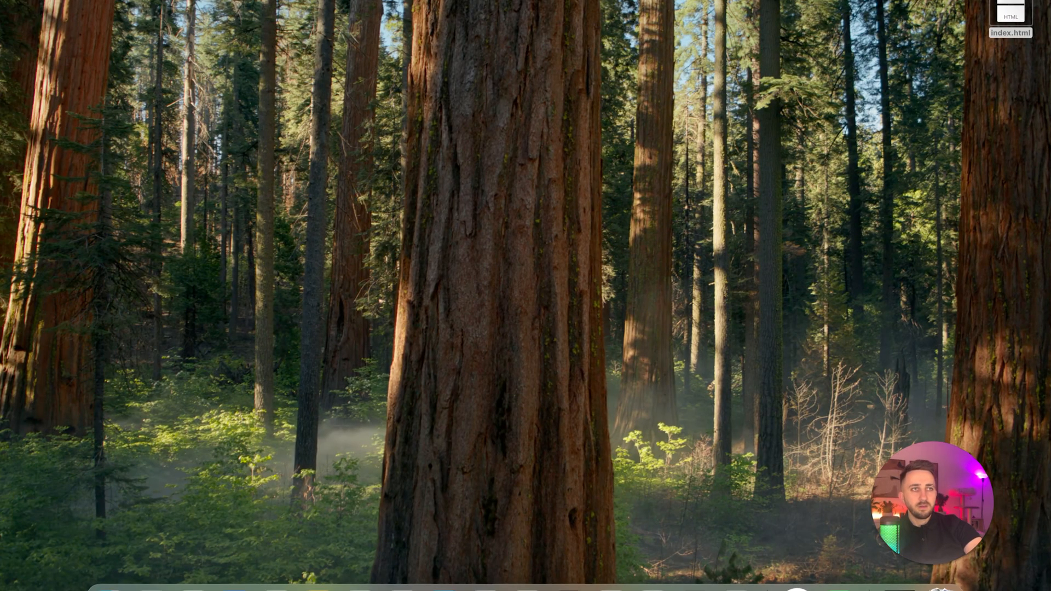
pyautogui.moveTo(321, 141); pyautogui.dragTo(242, 36)
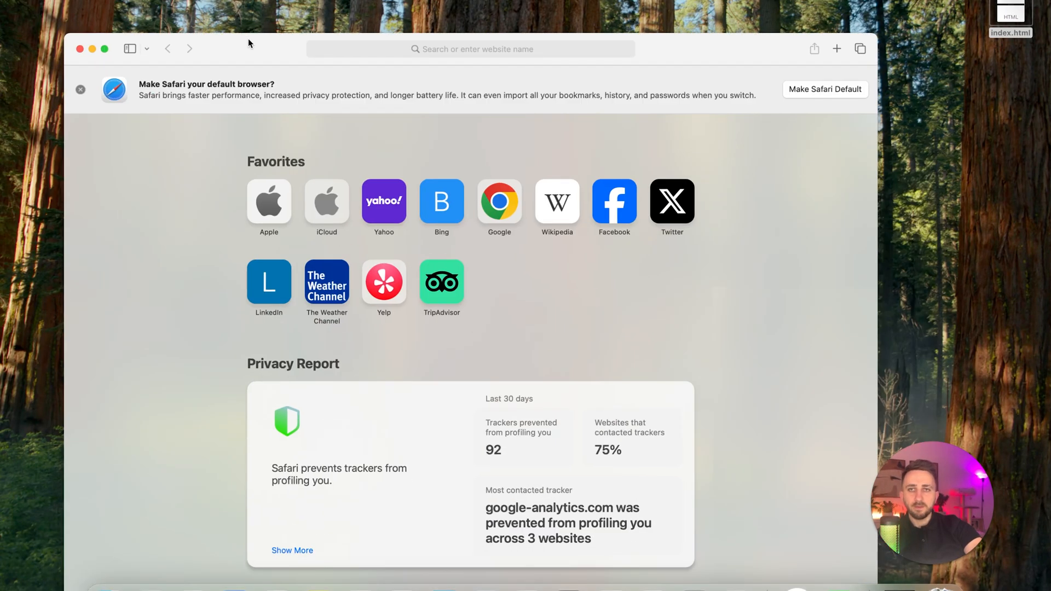
pyautogui.doubleClick(248, 39)
pyautogui.click(471, 2)
pyautogui.press('Return')
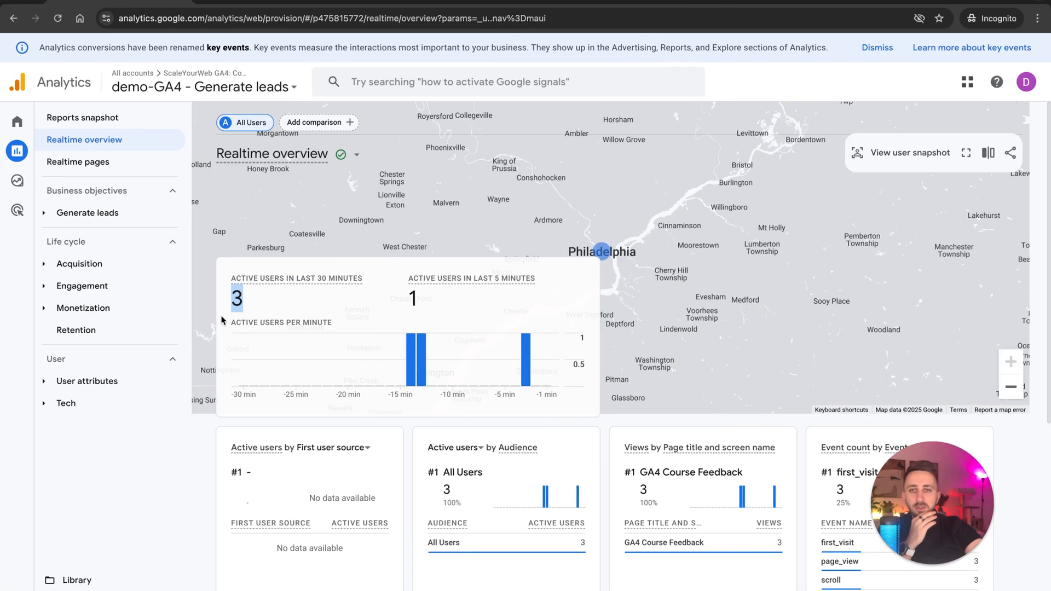
# Examine the active users in the last 30 minutes in the Realtime overview report, reloading the report for fresh data.
pyautogui.click(243, 302)
pyautogui.moveTo(258, 301); pyautogui.dragTo(219, 295)
pyautogui.click(255, 298)
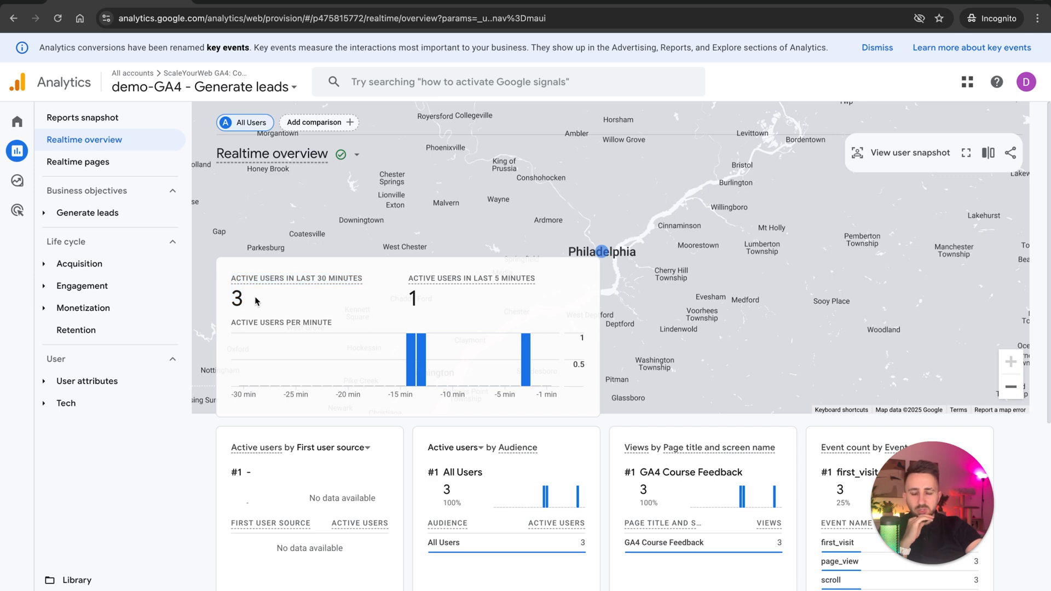
pyautogui.click(57, 18)
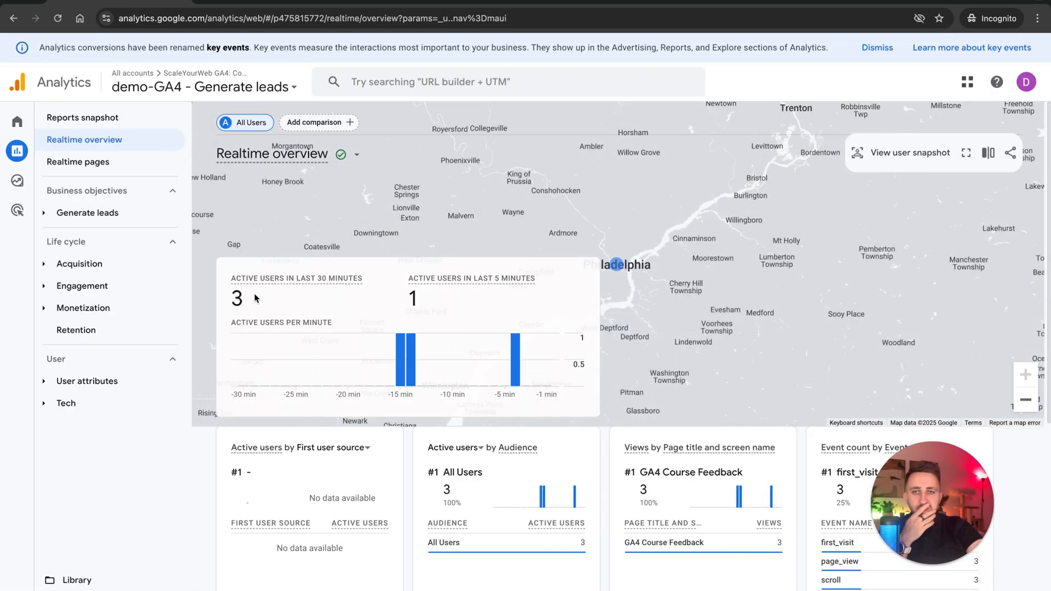
pyautogui.moveTo(251, 299); pyautogui.dragTo(233, 296)
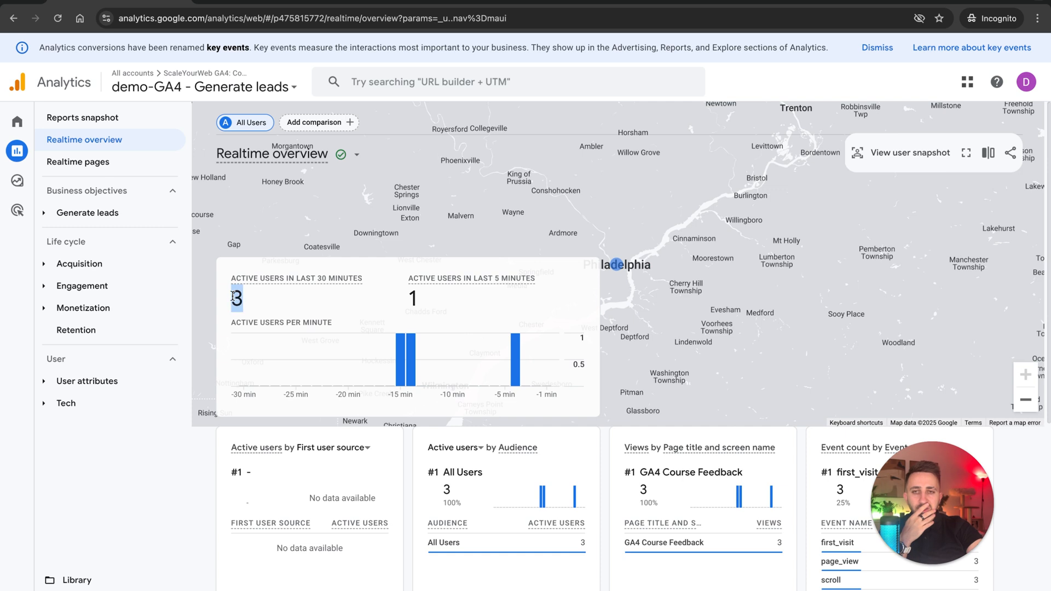
pyautogui.click(264, 302)
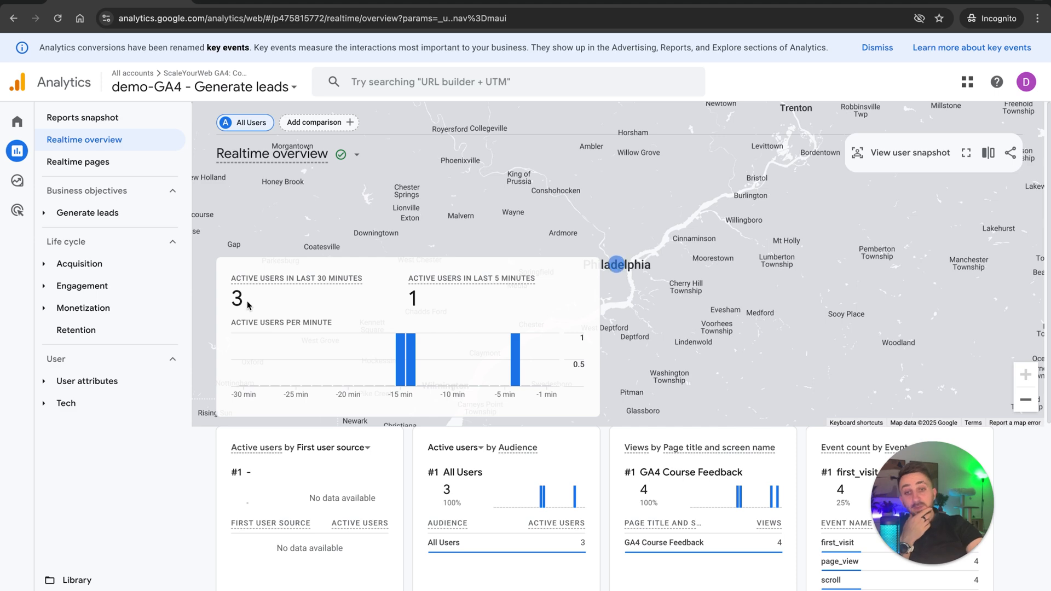
pyautogui.moveTo(250, 305); pyautogui.dragTo(215, 296)
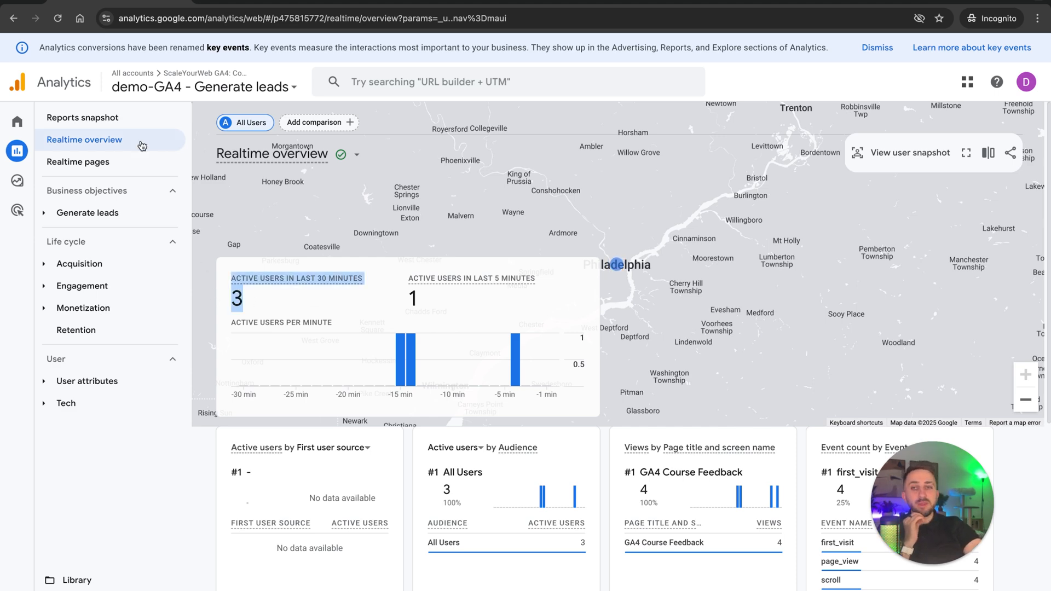
pyautogui.click(58, 18)
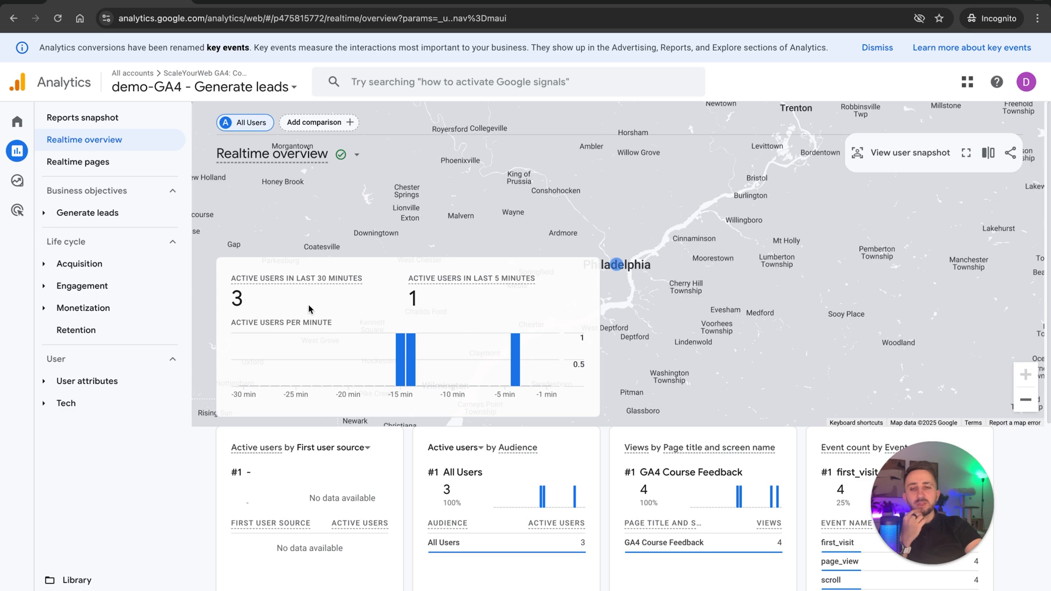
# Switch back to Safari and load the feedback page in another new private window.
pyautogui.hotkey('ctrl', 'Left')
pyautogui.hotkey('ctrl', 'Left')
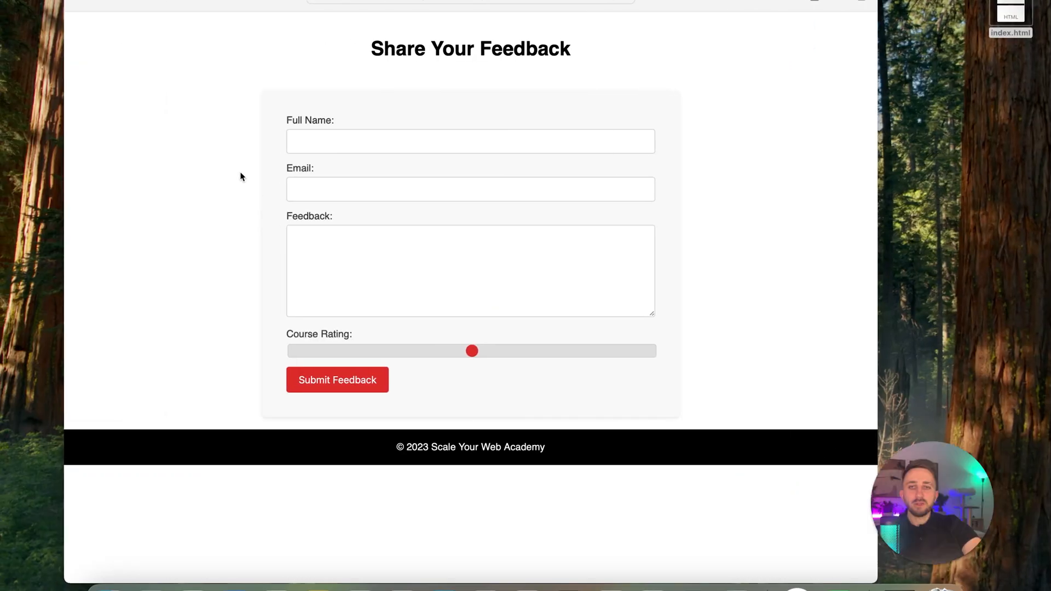
pyautogui.press('super+shift+n')
pyautogui.press('super+v')
pyautogui.press('Return')
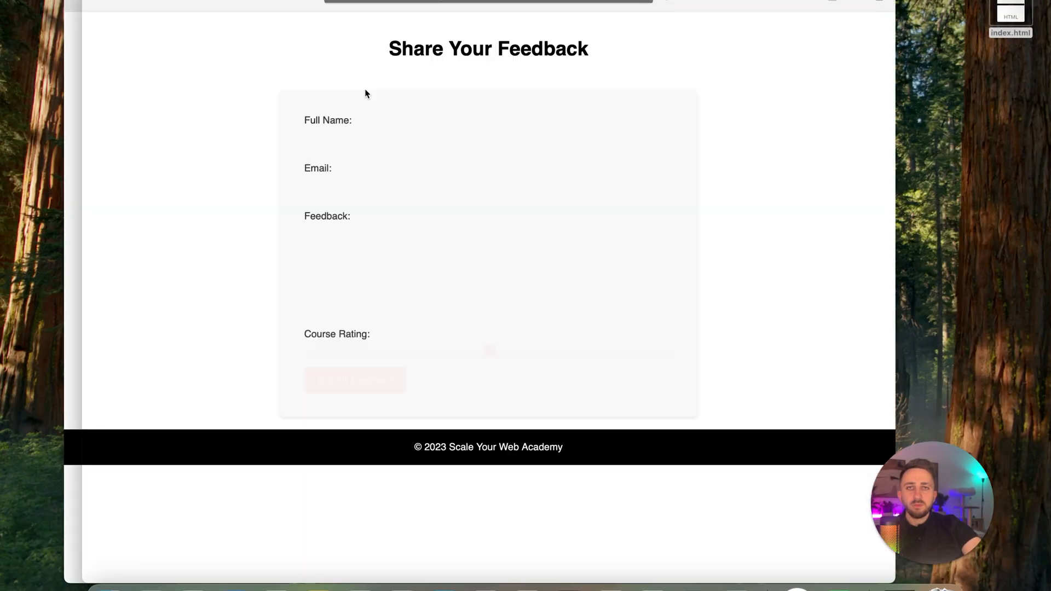
# Return to the Realtime overview report in Analytics, reload it and check the active users figure.
pyautogui.hotkey('ctrl', 'Right')
pyautogui.hotkey('ctrl', 'Right')
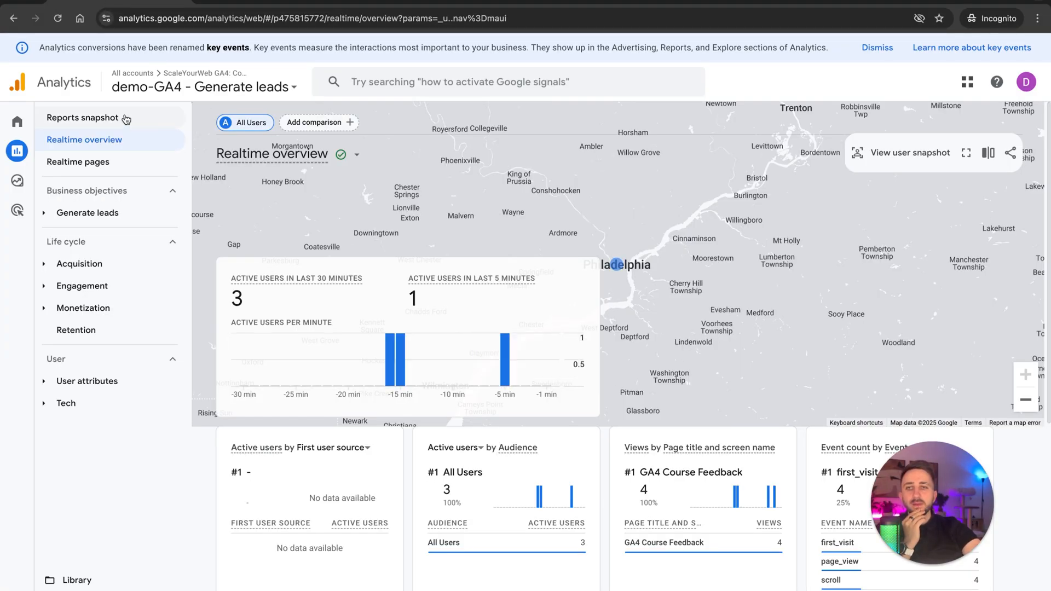
pyautogui.click(57, 19)
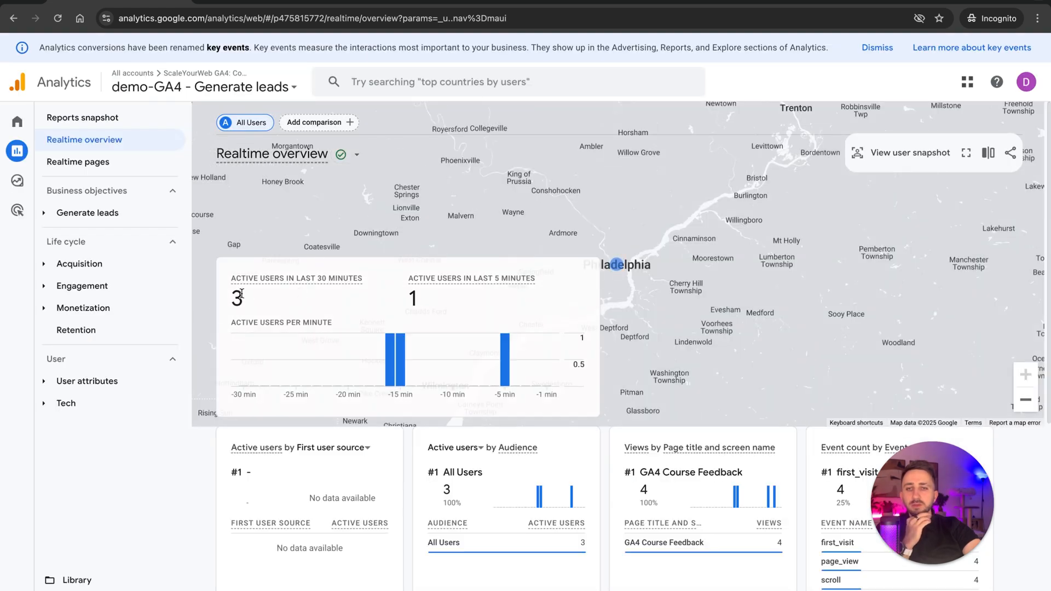
pyautogui.tripleClick(242, 293)
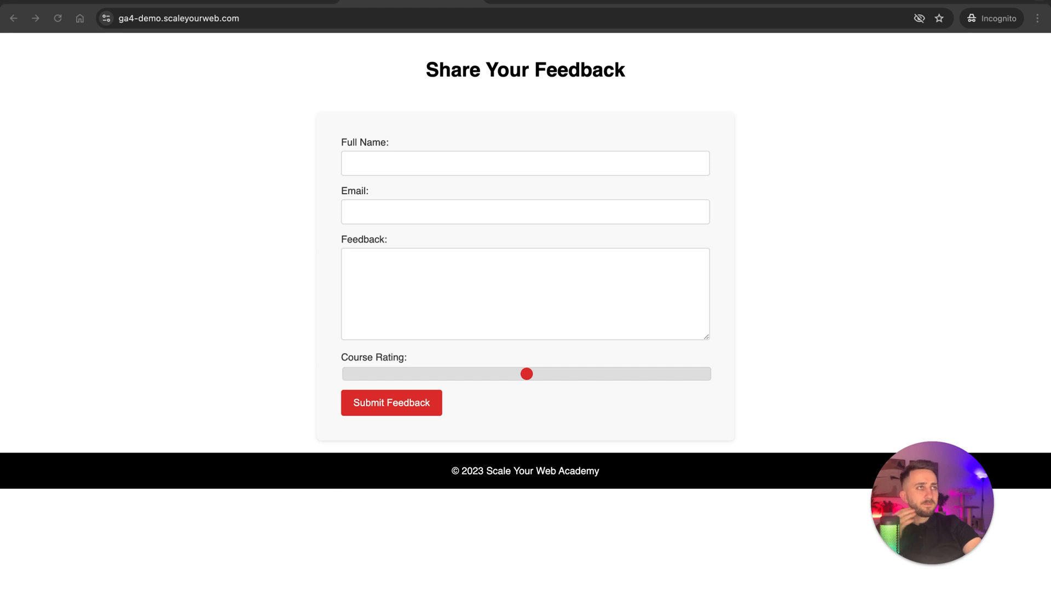
# Look through the open feedback page and Analytics windows, and dismiss the property picker on the Home page.
pyautogui.hotkey('ctrl', 'Left')
pyautogui.hotkey('ctrl', 'Right')
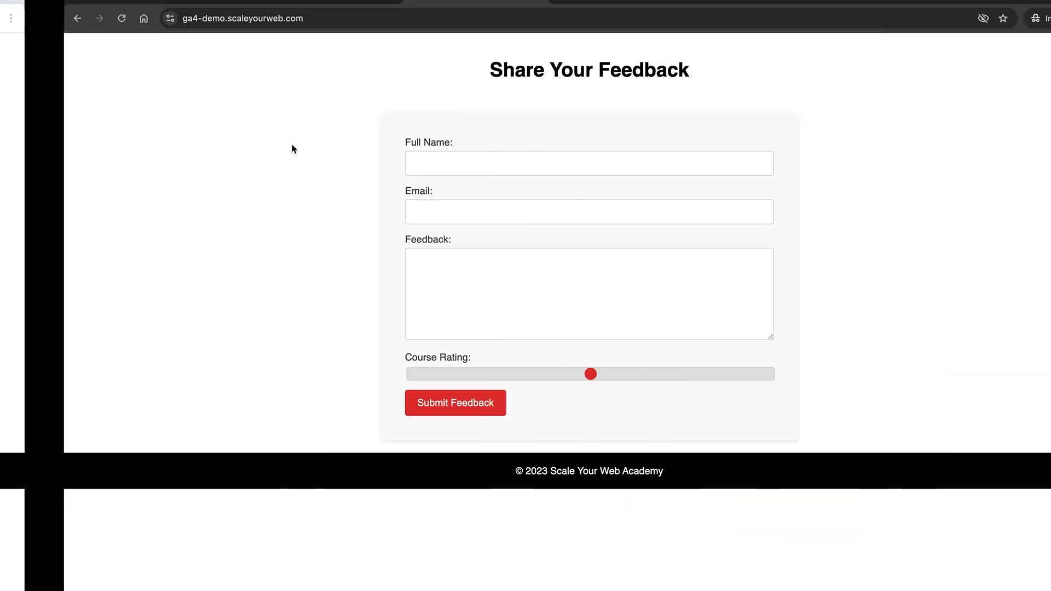
pyautogui.click(526, 2)
pyautogui.hotkey('ctrl', 'Left')
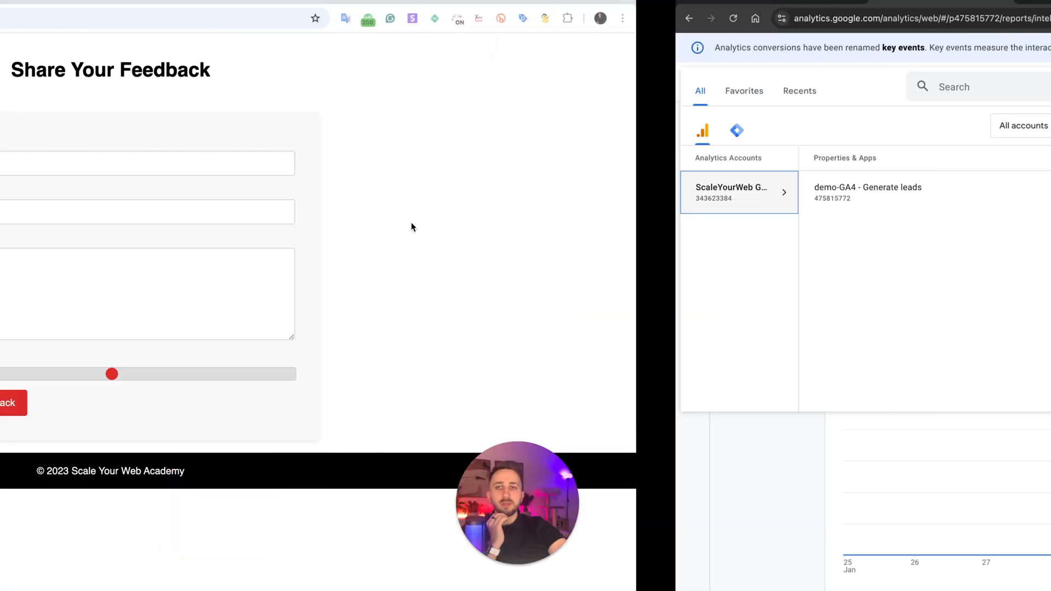
pyautogui.hotkey('ctrl', 'Right')
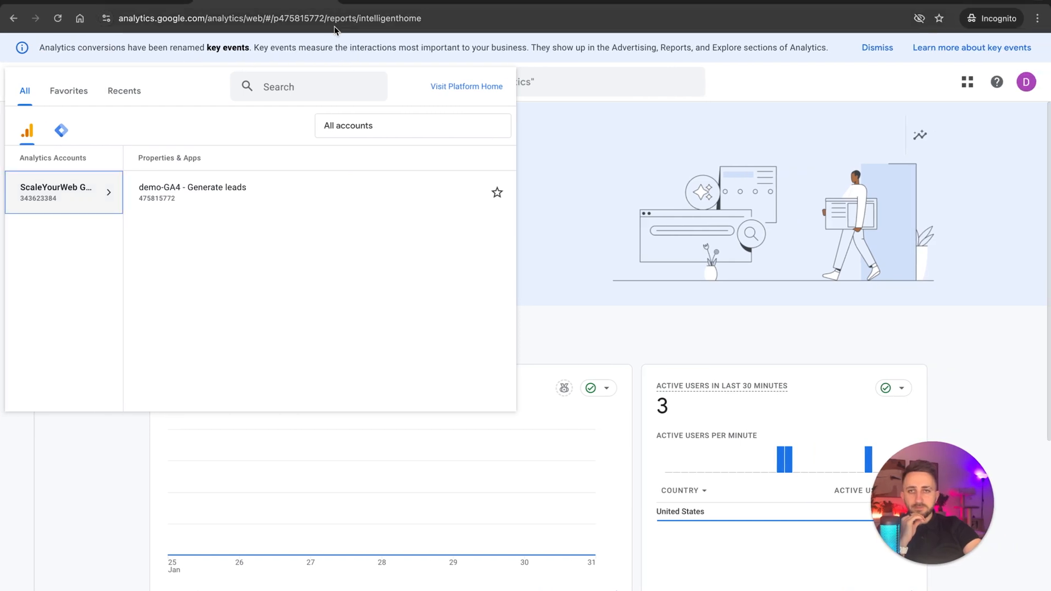
pyautogui.click(775, 245)
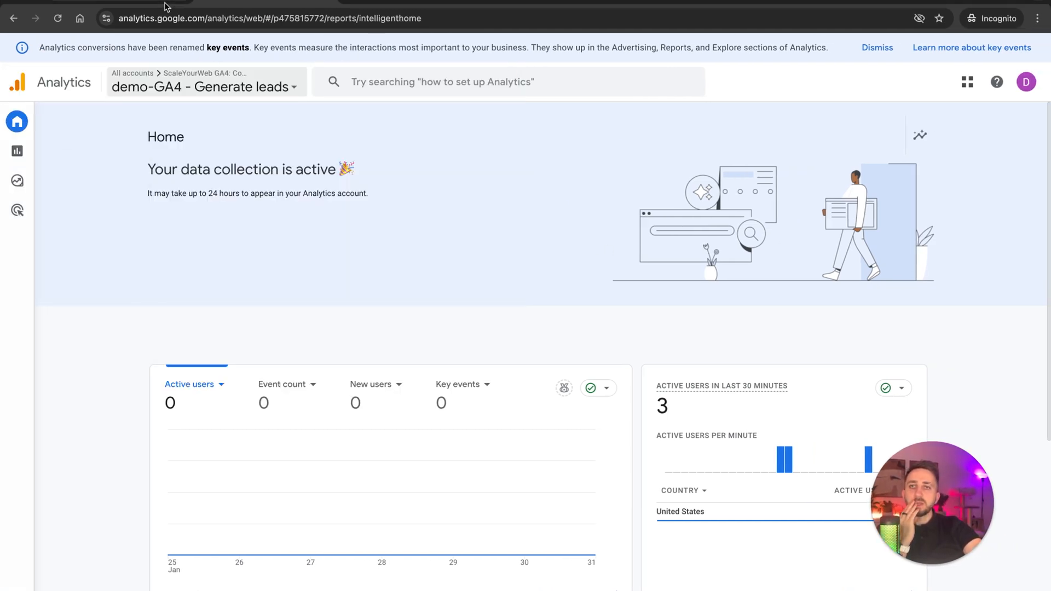
# Reload the Realtime overview report and examine its active users and event counts by event name.
pyautogui.click(135, 1)
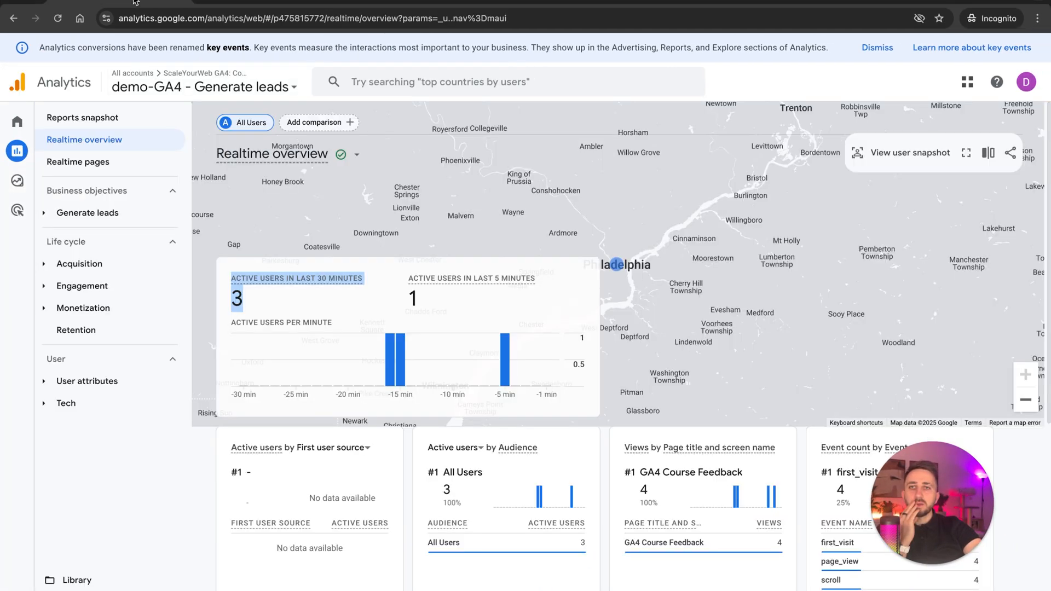
pyautogui.click(57, 19)
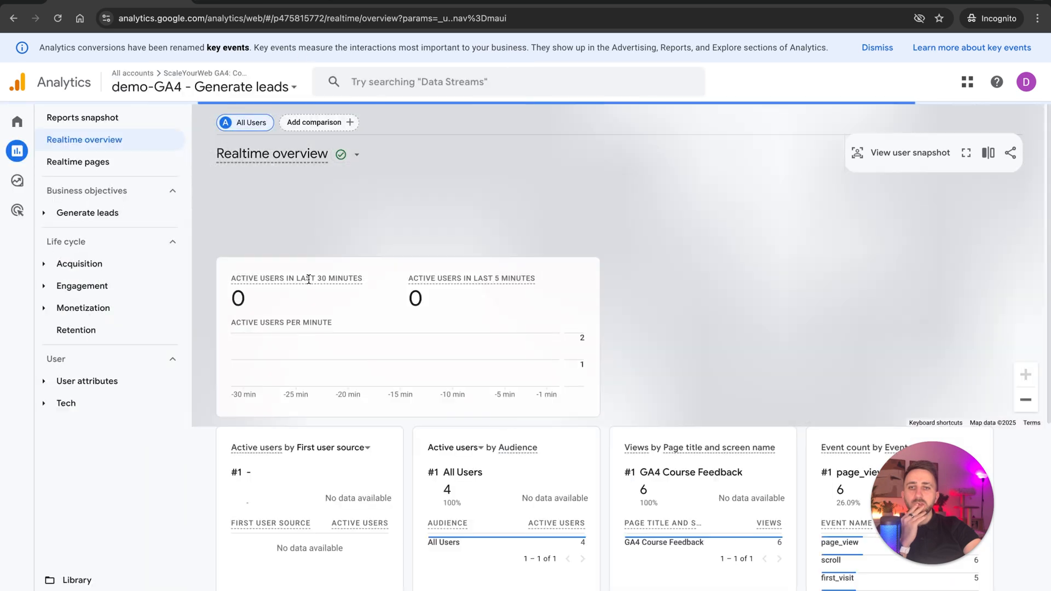
pyautogui.doubleClick(244, 302)
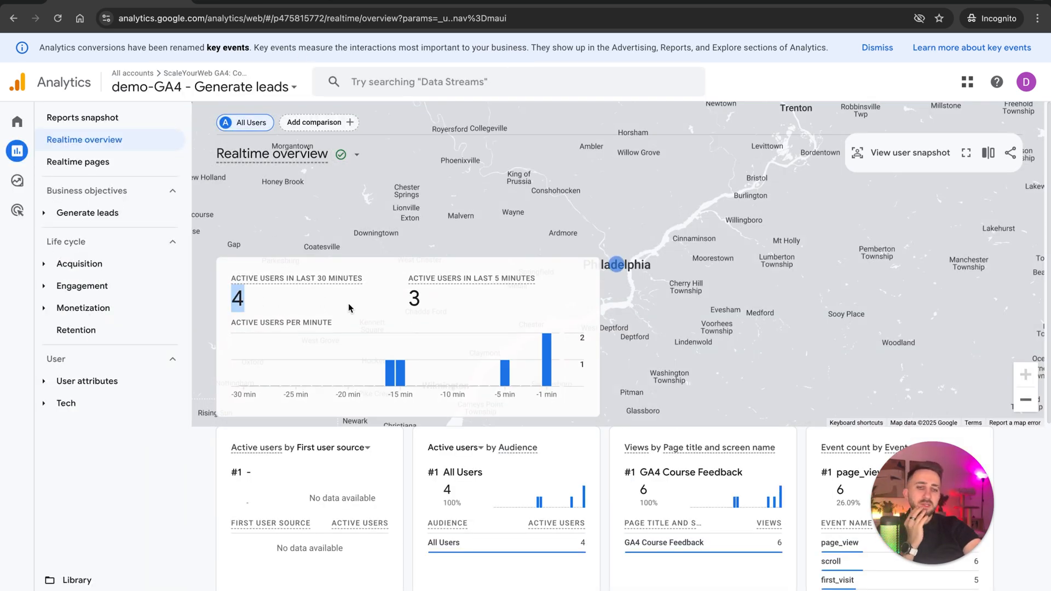
pyautogui.scroll(-1, 709, 362)
pyautogui.scroll(-4, 710, 361)
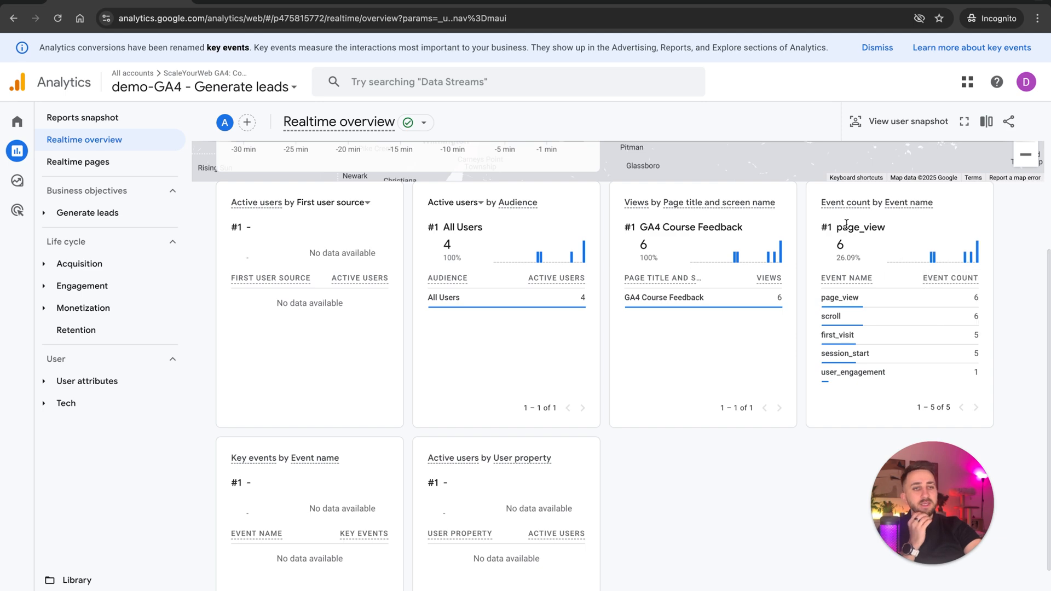
pyautogui.moveTo(823, 302)
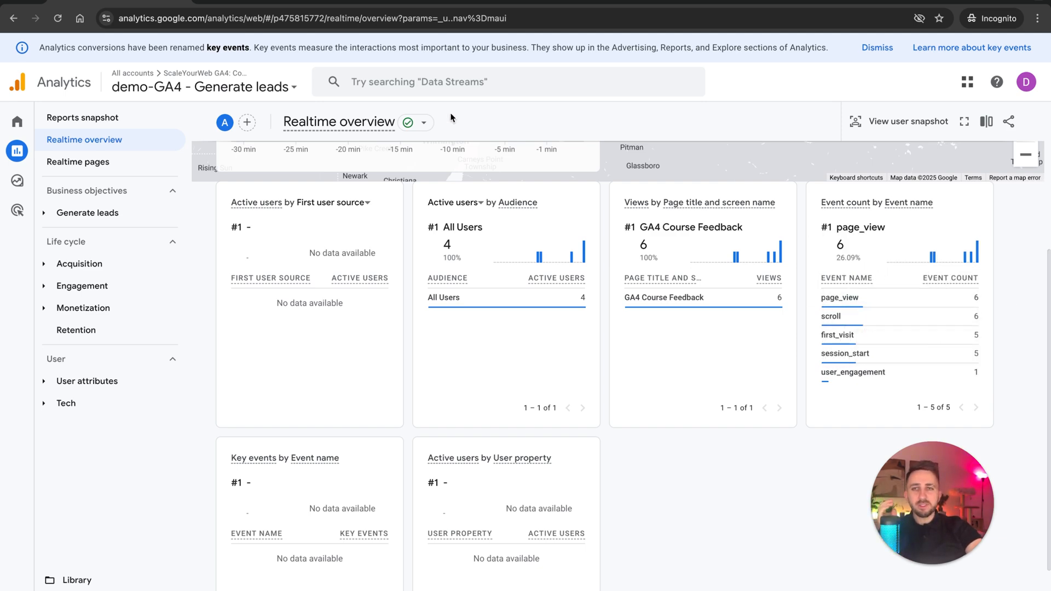
# Switch to the Share Your Feedback page, lower the course rating to about a quarter, and try to submit the empty form.
pyautogui.hotkey('ctrl', 'Left')
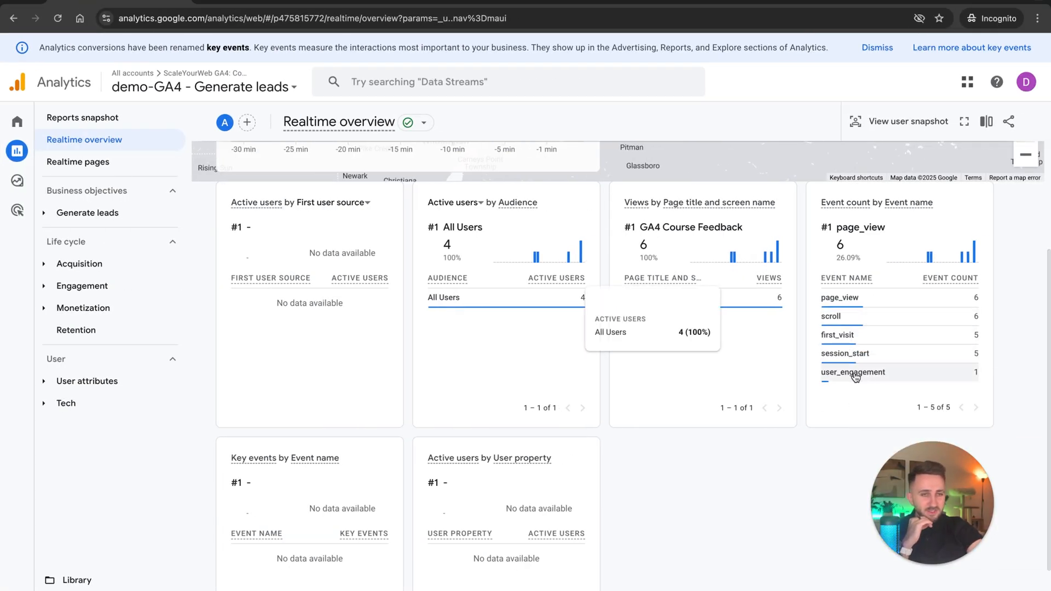
pyautogui.hotkey('ctrl', 'Left')
pyautogui.click(363, 403)
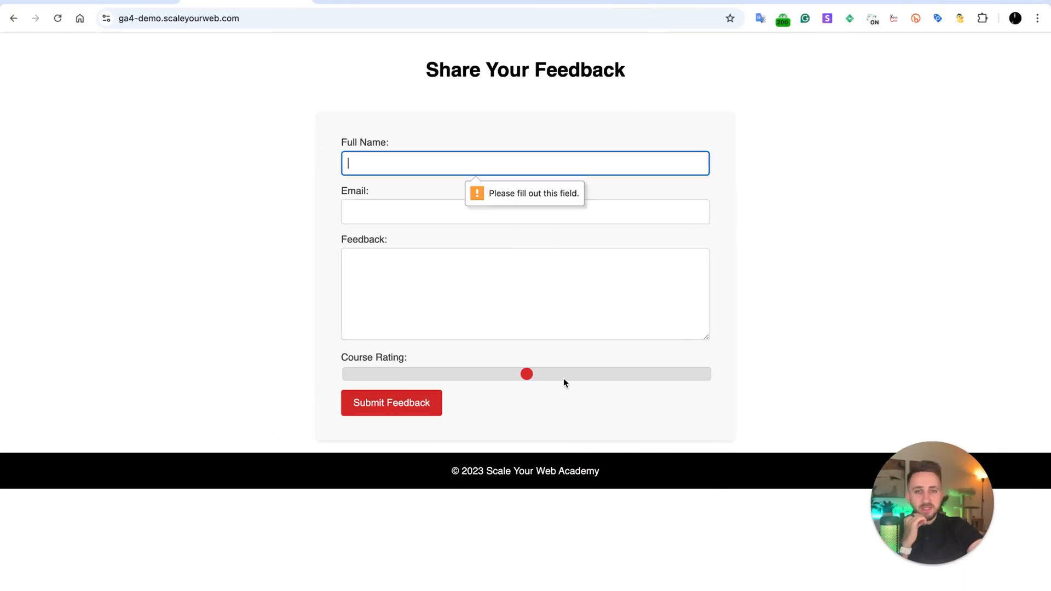
pyautogui.click(610, 375)
pyautogui.click(412, 379)
pyautogui.click(401, 409)
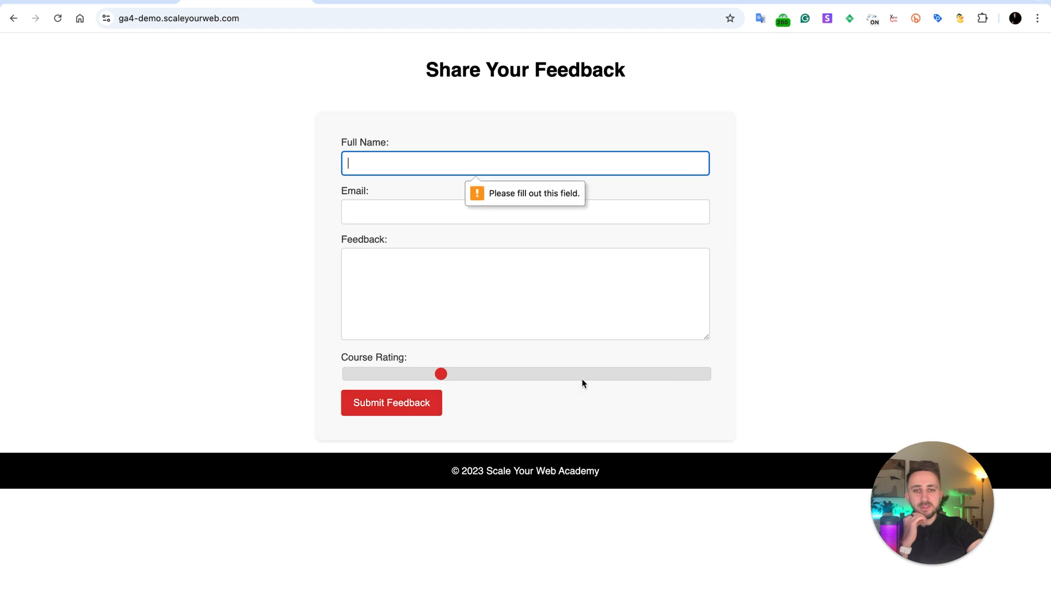
# Return to the Realtime overview report, reload it, and examine the active users and event counts.
pyautogui.hotkey('ctrl', 'Left')
pyautogui.hotkey('ctrl', 'Right')
pyautogui.hotkey('ctrl', 'Right')
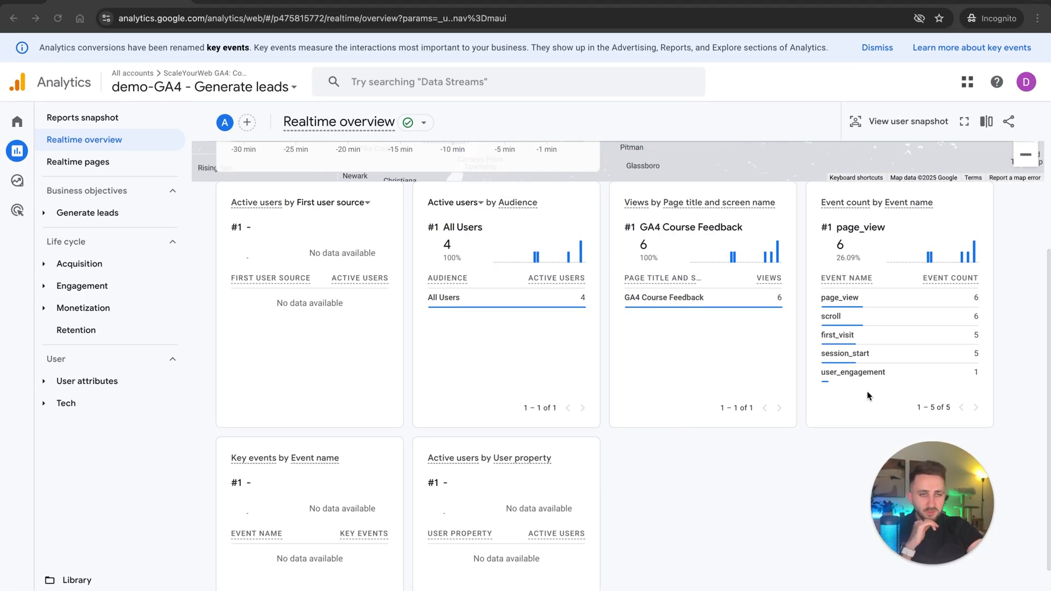
pyautogui.scroll(2, 797, 335)
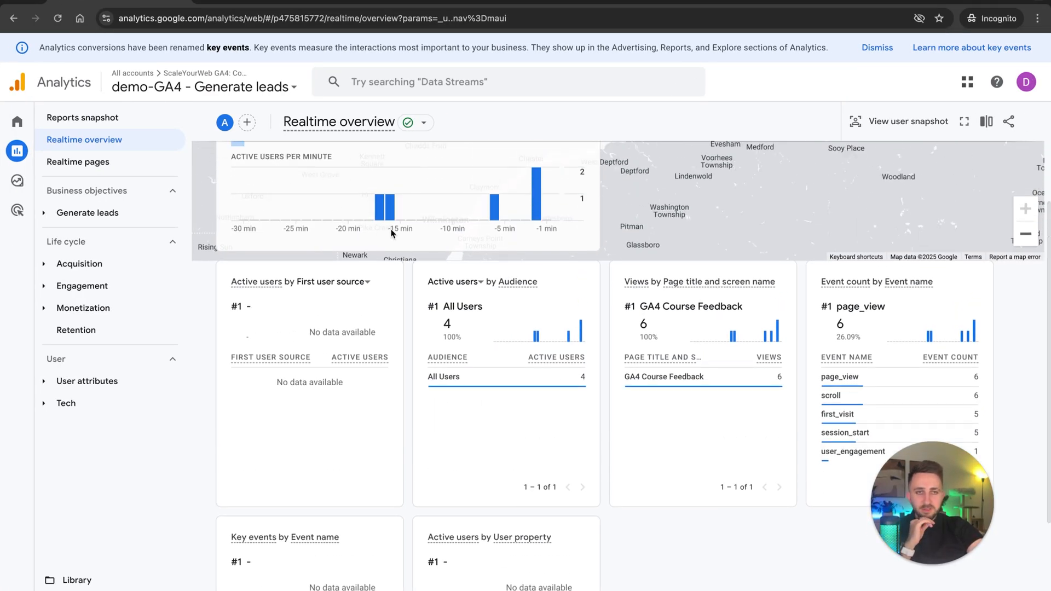
pyautogui.click(57, 18)
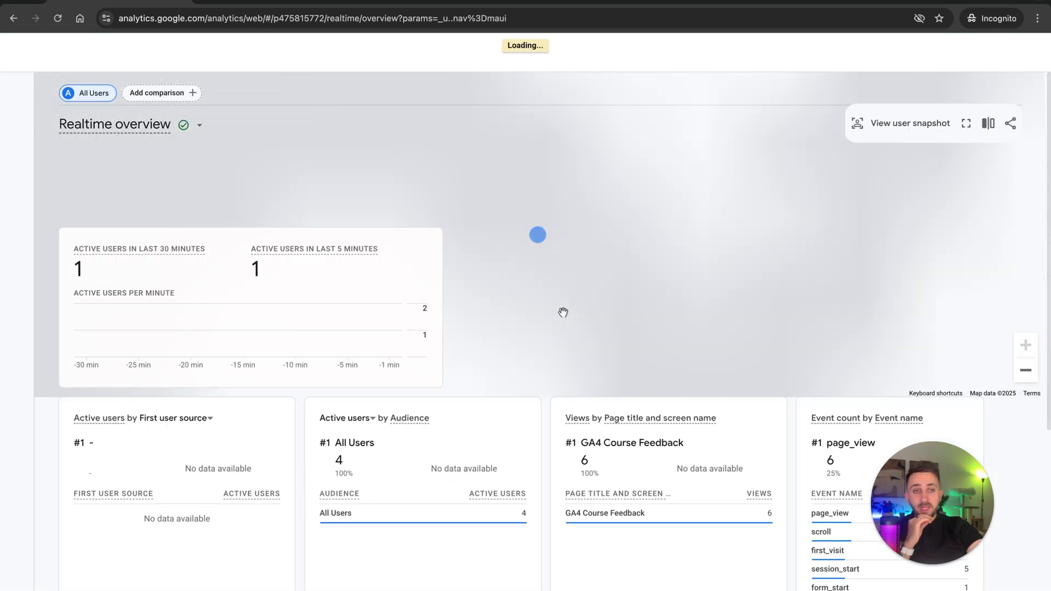
pyautogui.scroll(-5, 599, 415)
pyautogui.scroll(5, 599, 416)
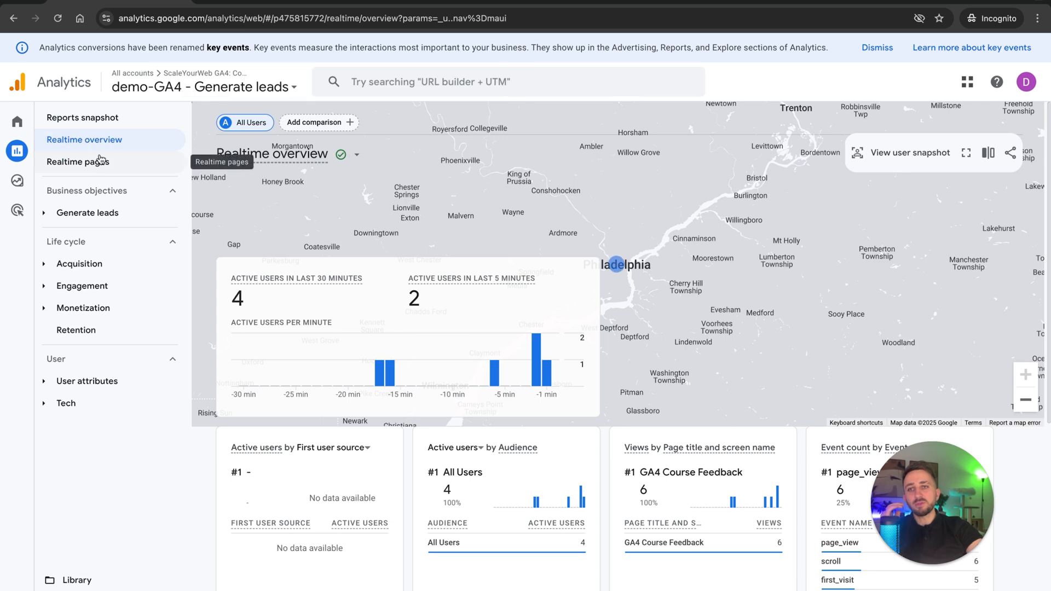
# View the Acquisition overview report and the User acquisition report under Life cycle.
pyautogui.click(80, 265)
pyautogui.click(135, 281)
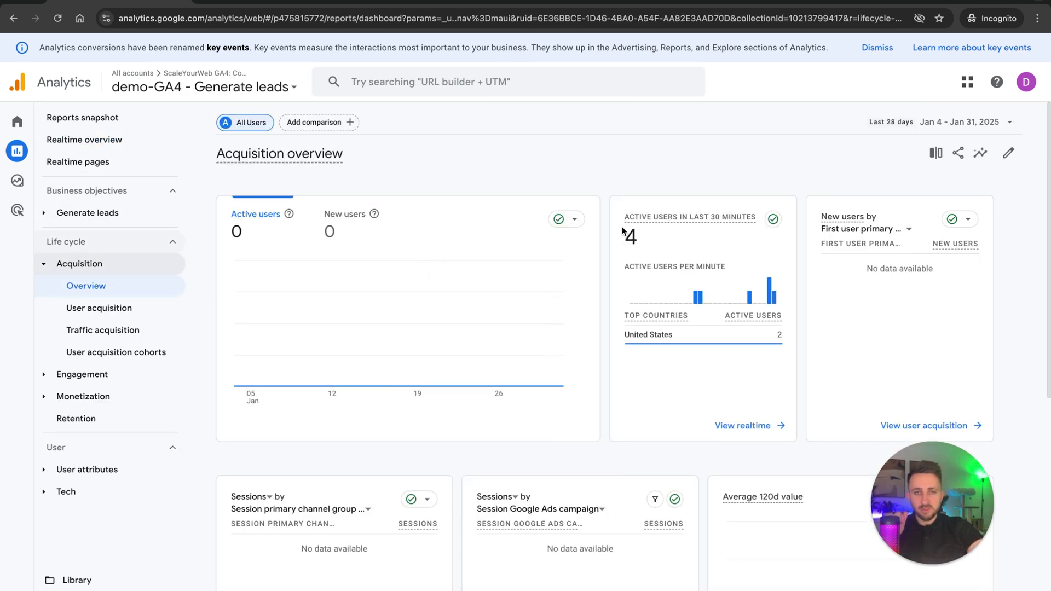
pyautogui.moveTo(623, 228); pyautogui.dragTo(669, 276)
pyautogui.scroll(-5, 669, 276)
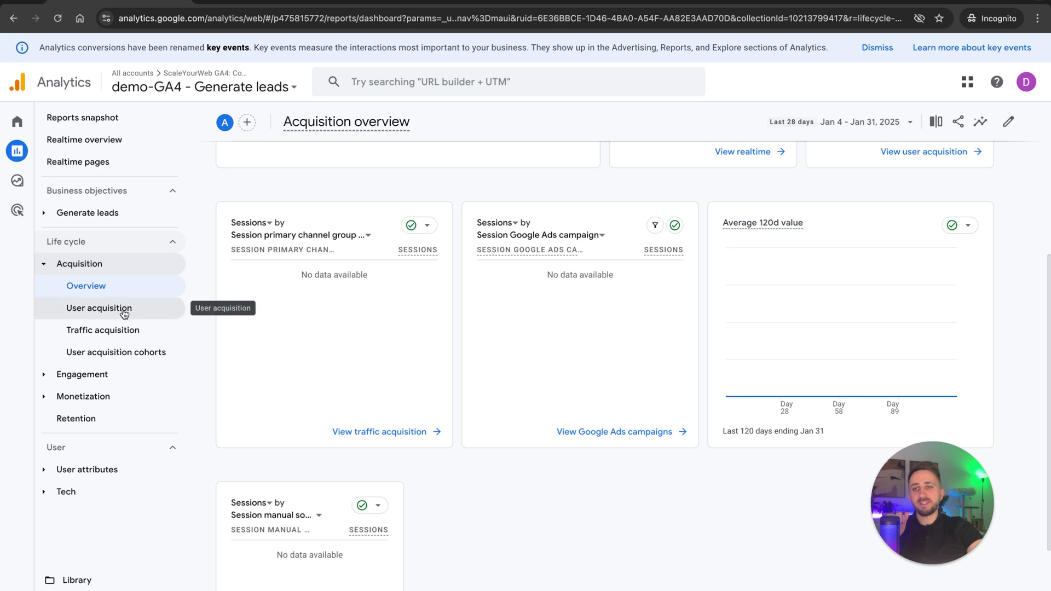
pyautogui.click(96, 306)
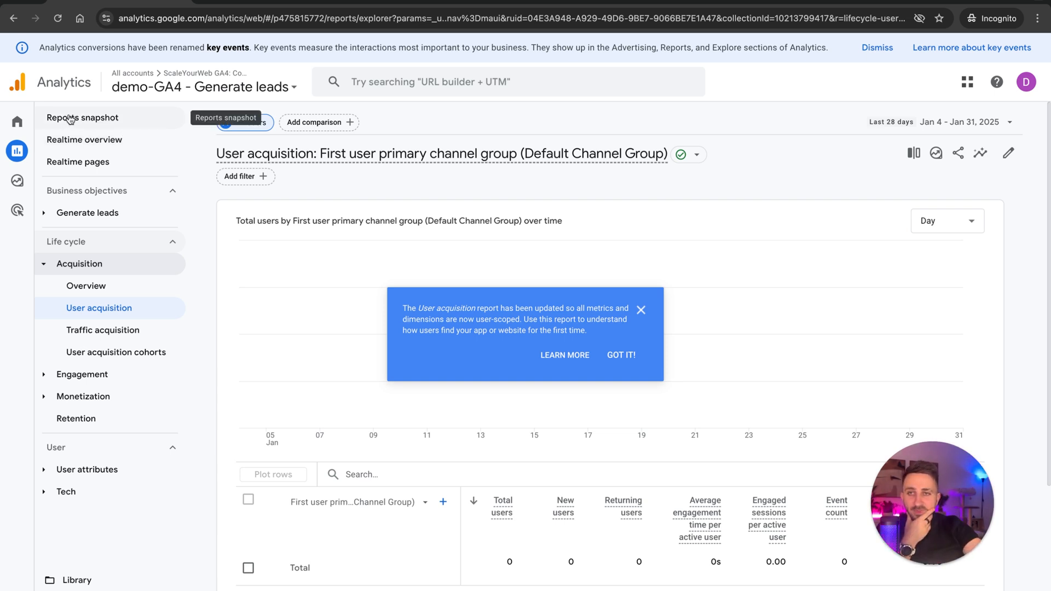
pyautogui.moveTo(26, 151)
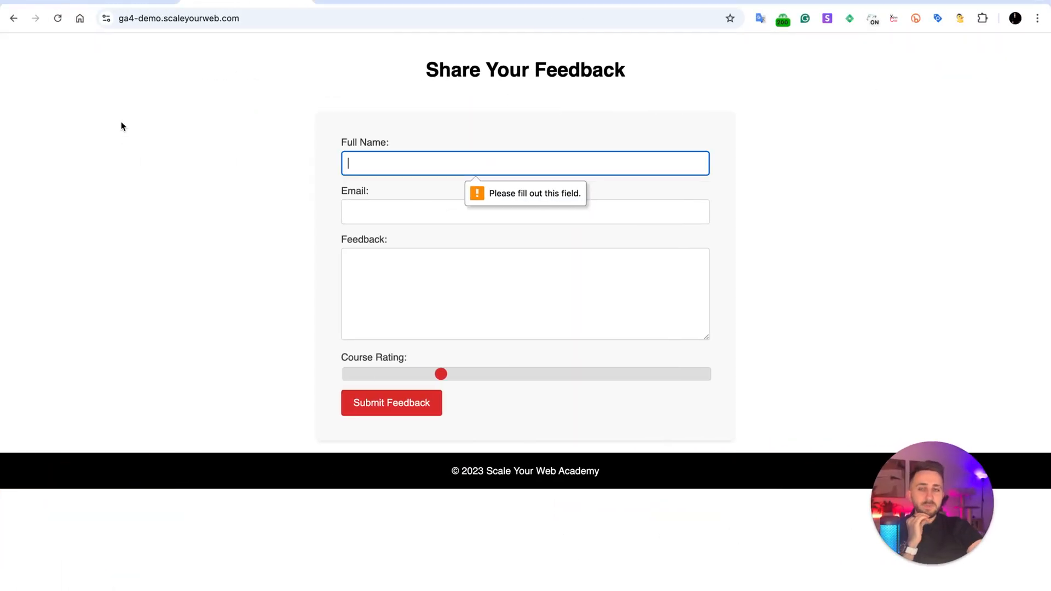
# Open Chrome's extensions page from the feedback page window and search the installed extensions for "google anal".
pyautogui.click(1037, 18)
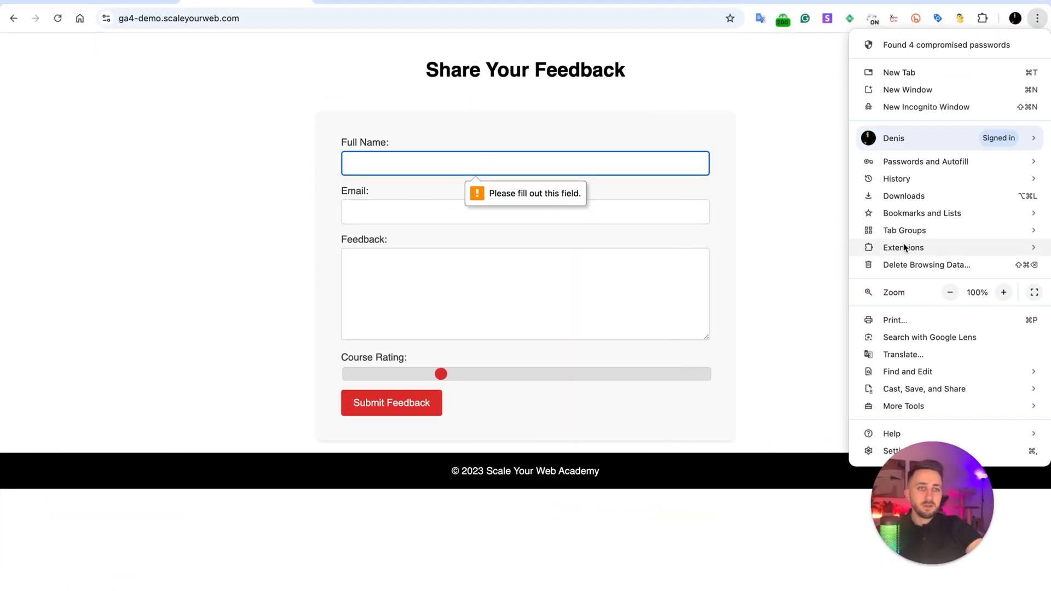
pyautogui.moveTo(880, 246)
pyautogui.click(777, 248)
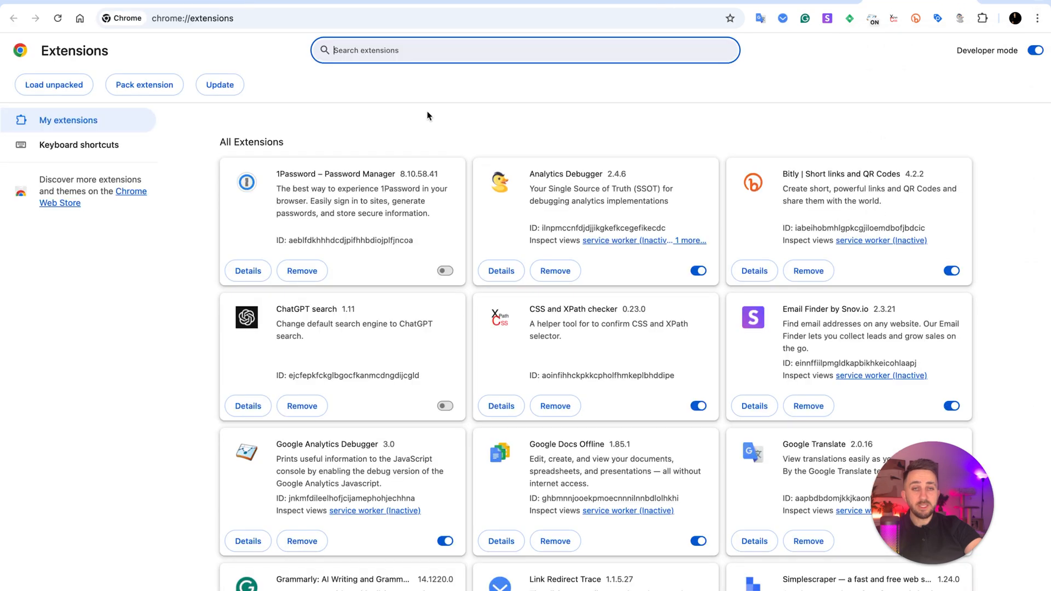
pyautogui.write('google')
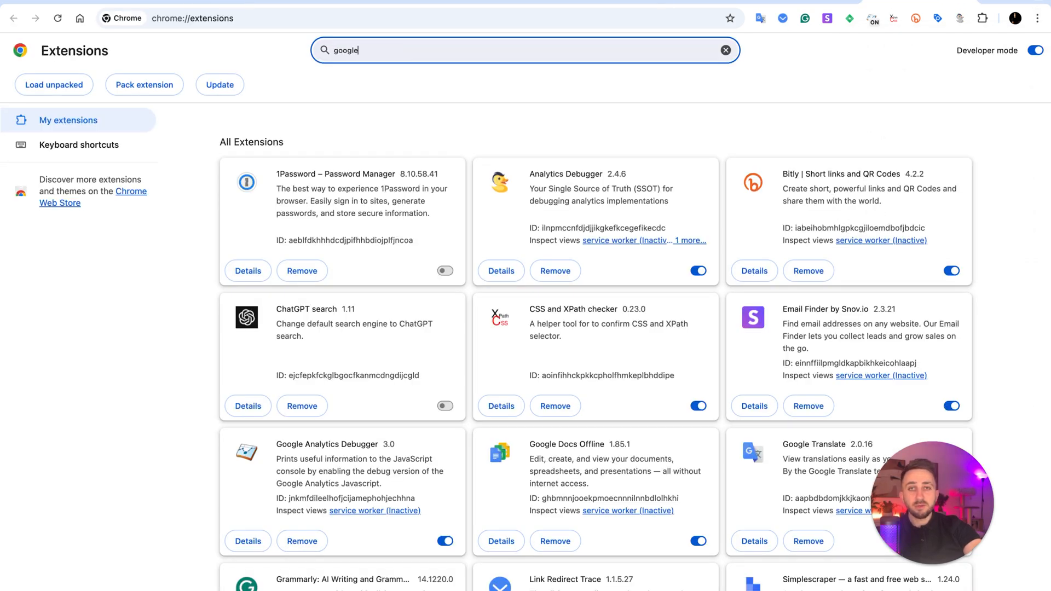
pyautogui.write(' anal')
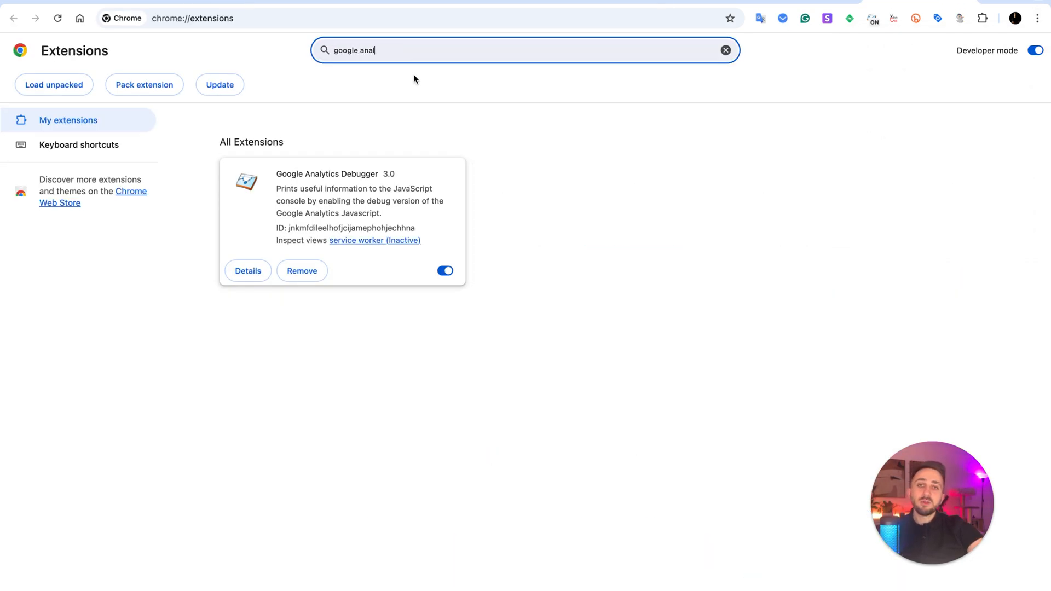
pyautogui.moveTo(282, 173); pyautogui.dragTo(402, 189)
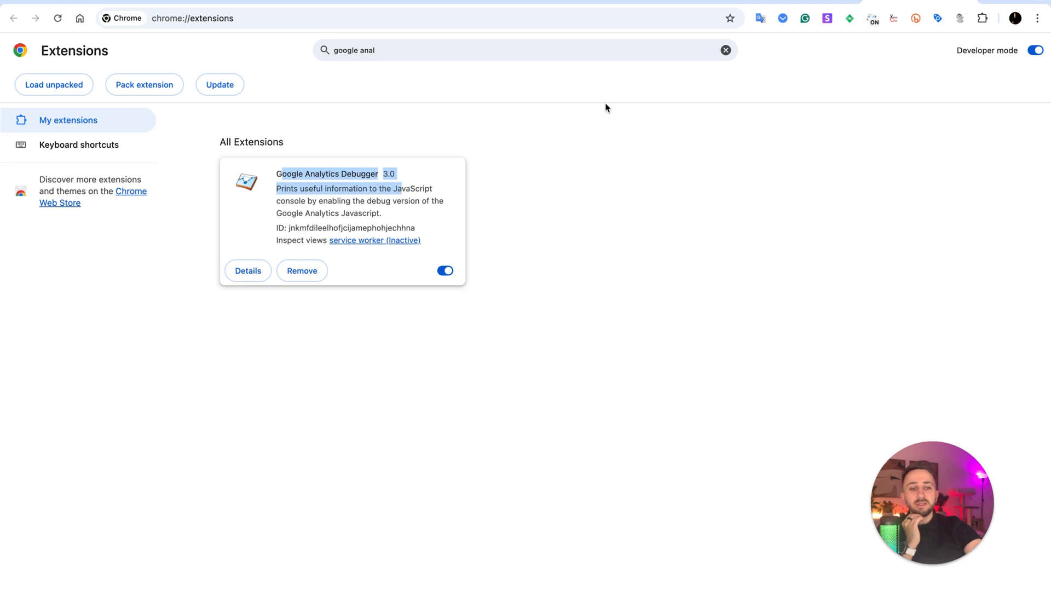
# Search the installed extensions for "analy" and examine the Analytics Debugger entry.
pyautogui.click(439, 56)
pyautogui.press('BackSpace')
pyautogui.press('BackSpace')
pyautogui.press('BackSpace')
pyautogui.press('BackSpace')
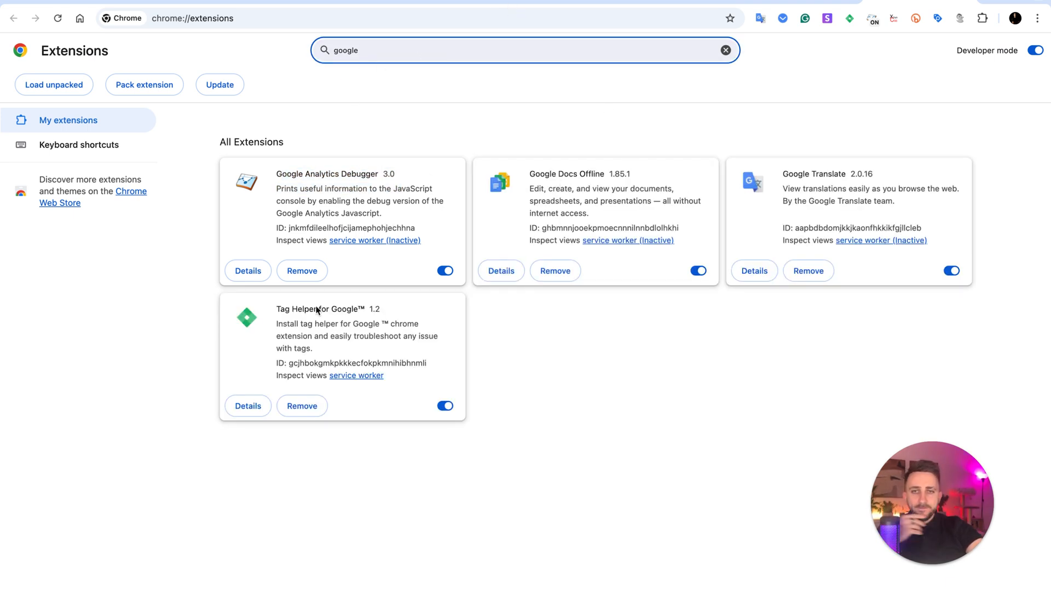
pyautogui.press('super+a')
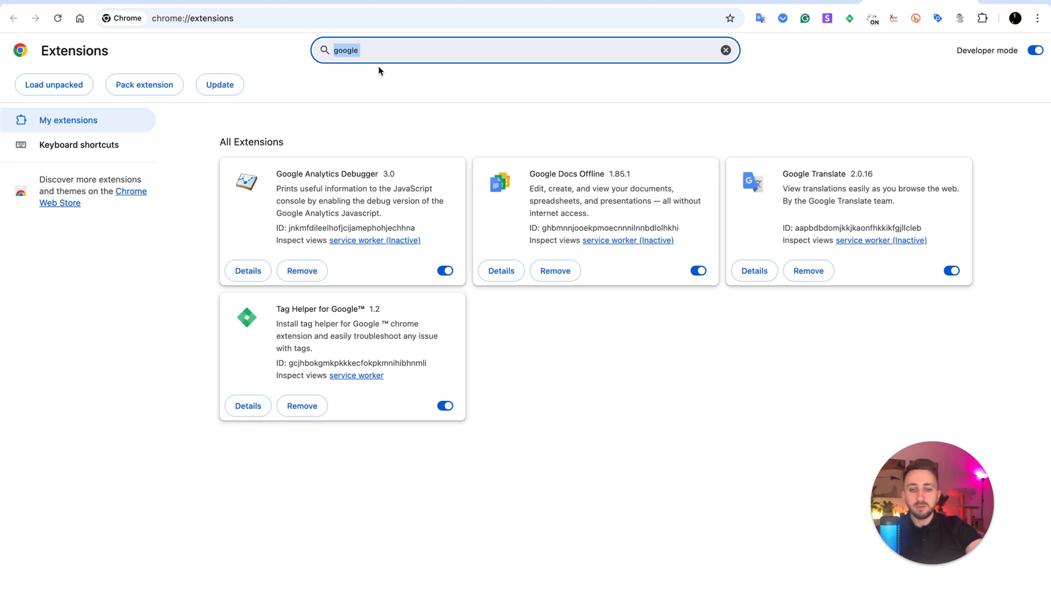
pyautogui.write('analy')
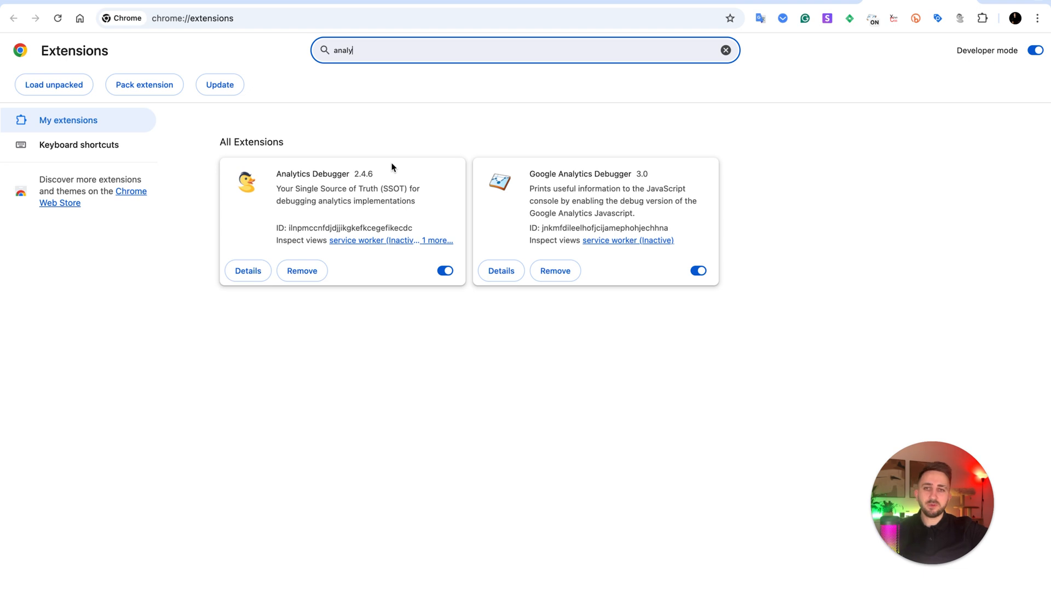
pyautogui.moveTo(379, 174); pyautogui.dragTo(314, 174)
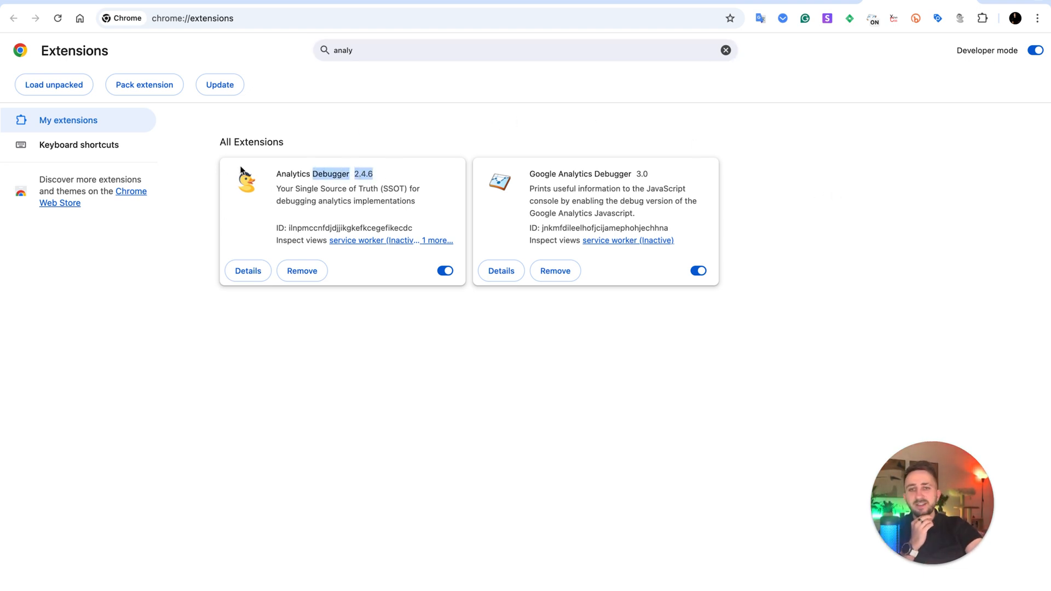
pyautogui.click(807, 155)
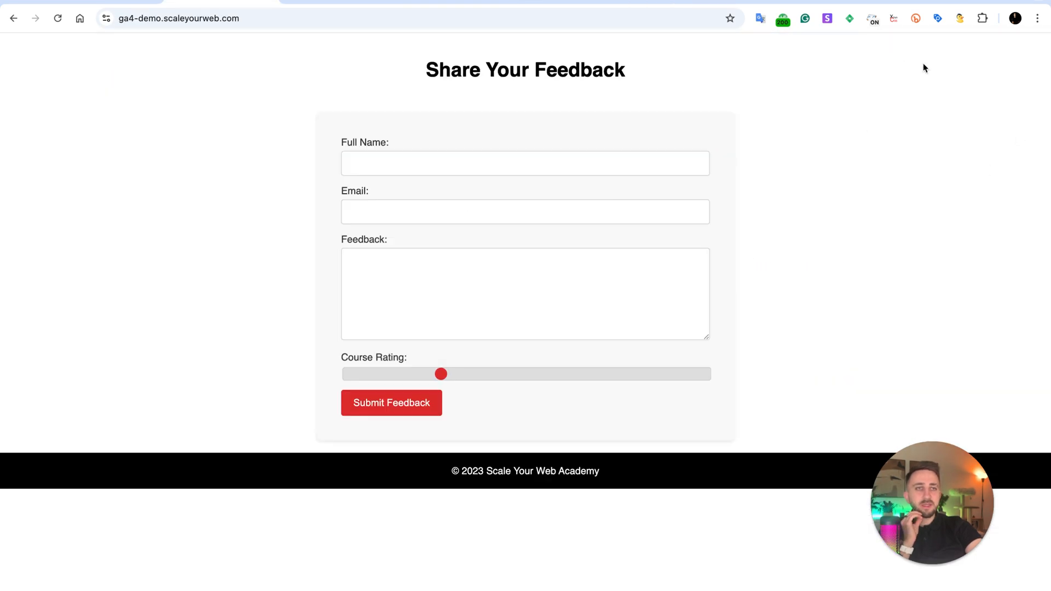
# Inspect the feedback page's tags with Tag Helper for Google and copy the detected measurement ID.
pyautogui.click(849, 19)
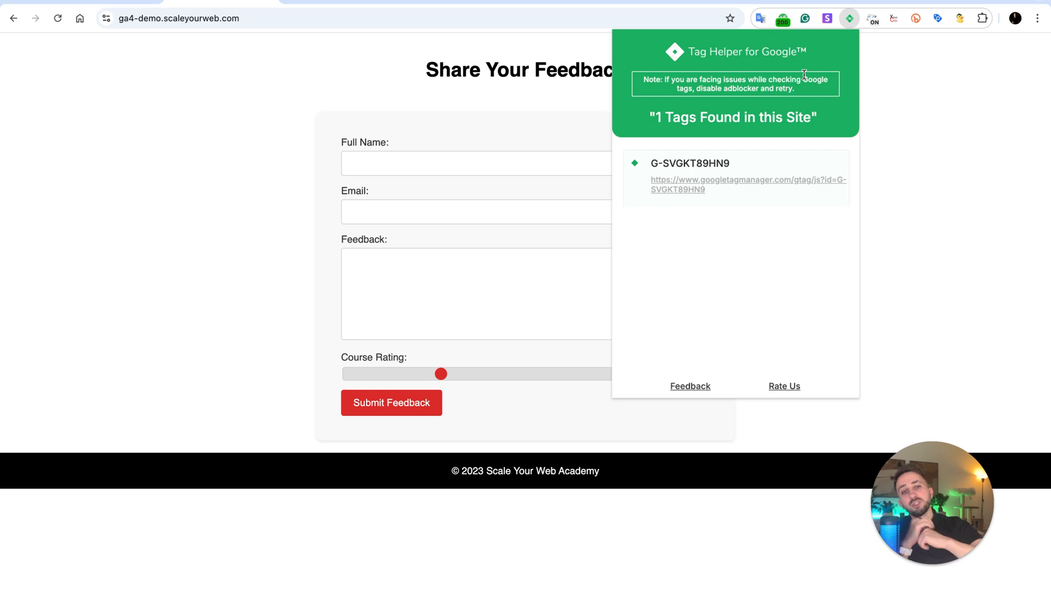
pyautogui.moveTo(661, 117); pyautogui.dragTo(783, 117)
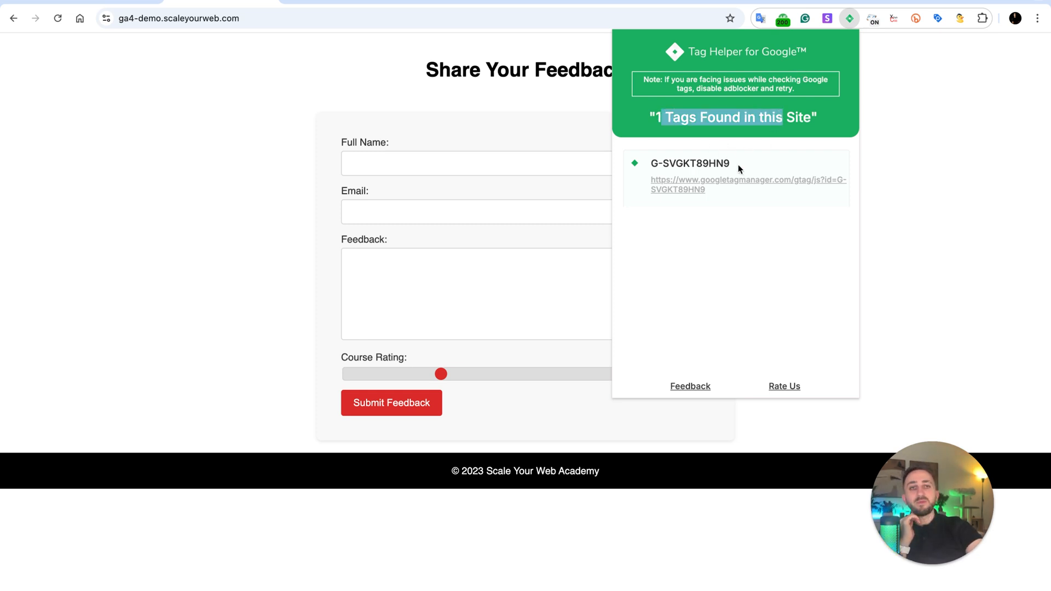
pyautogui.moveTo(738, 163); pyautogui.dragTo(649, 163)
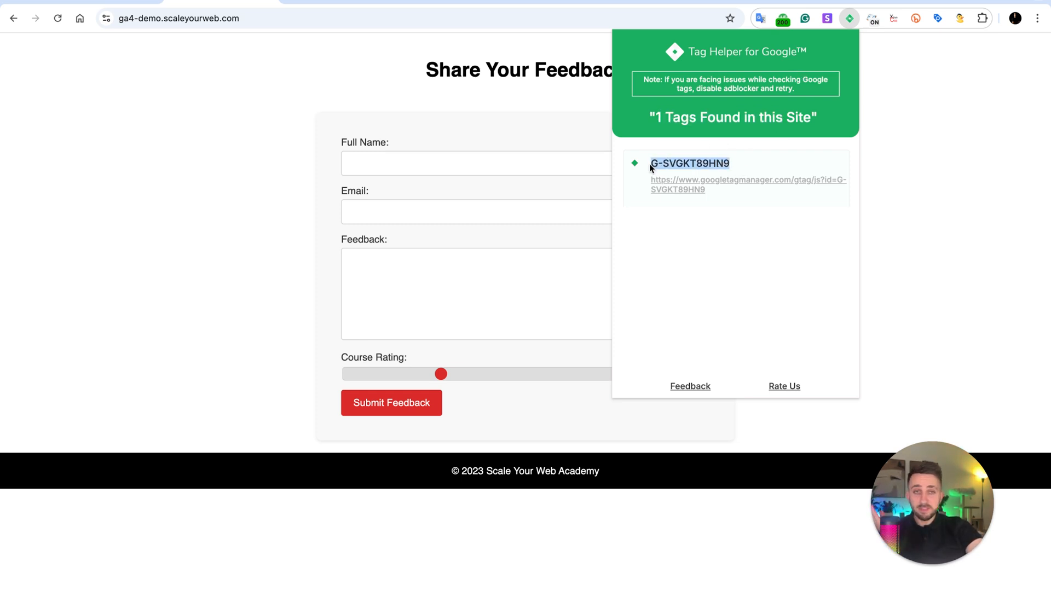
pyautogui.rightClick(673, 163)
pyautogui.click(691, 191)
pyautogui.click(904, 160)
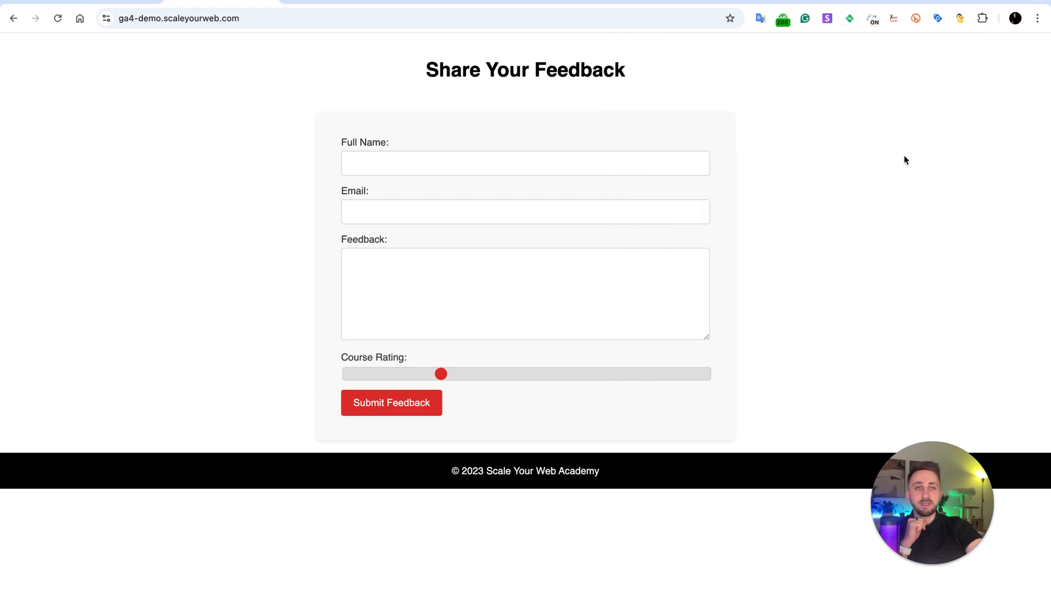
# Open the ga4-demo.scaleyourweb.com web stream's details in Analytics and find the copied measurement ID on the page.
pyautogui.click(754, 2)
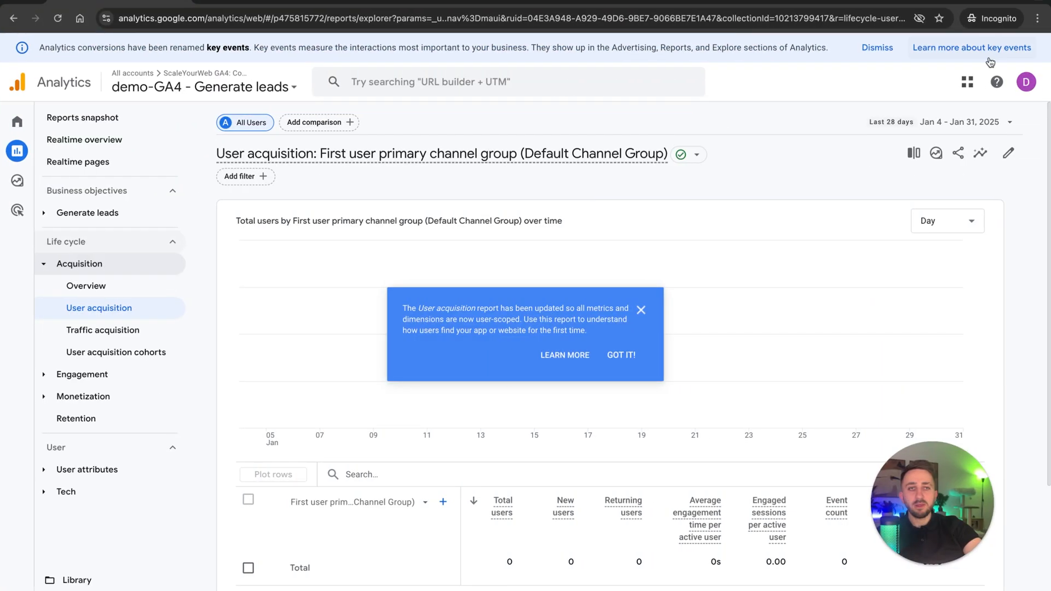
pyautogui.hotkey('ctrl', 'f')
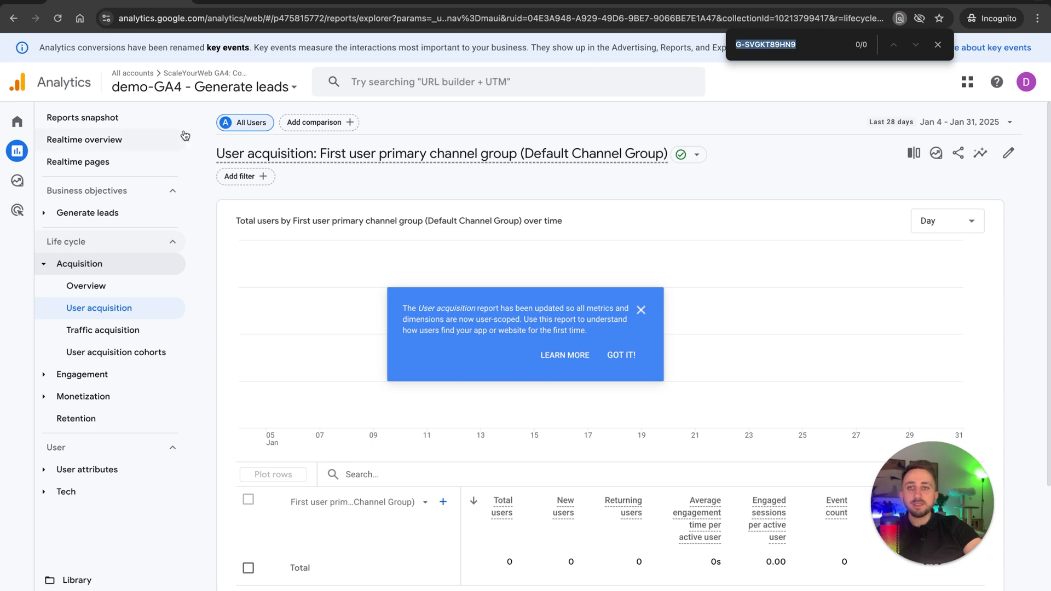
pyautogui.press('BackSpace')
pyautogui.click(17, 588)
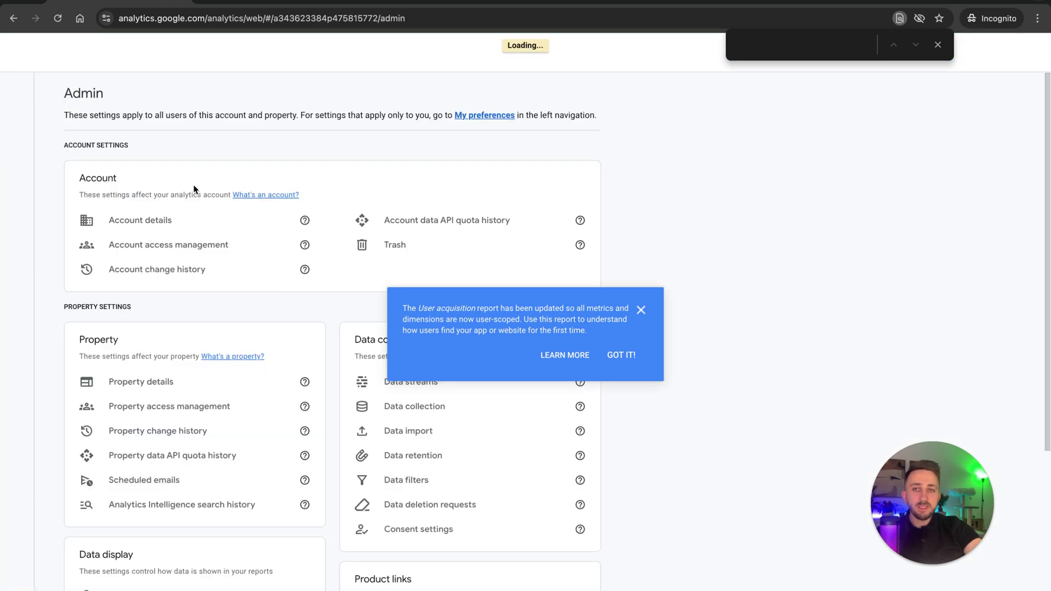
pyautogui.click(564, 416)
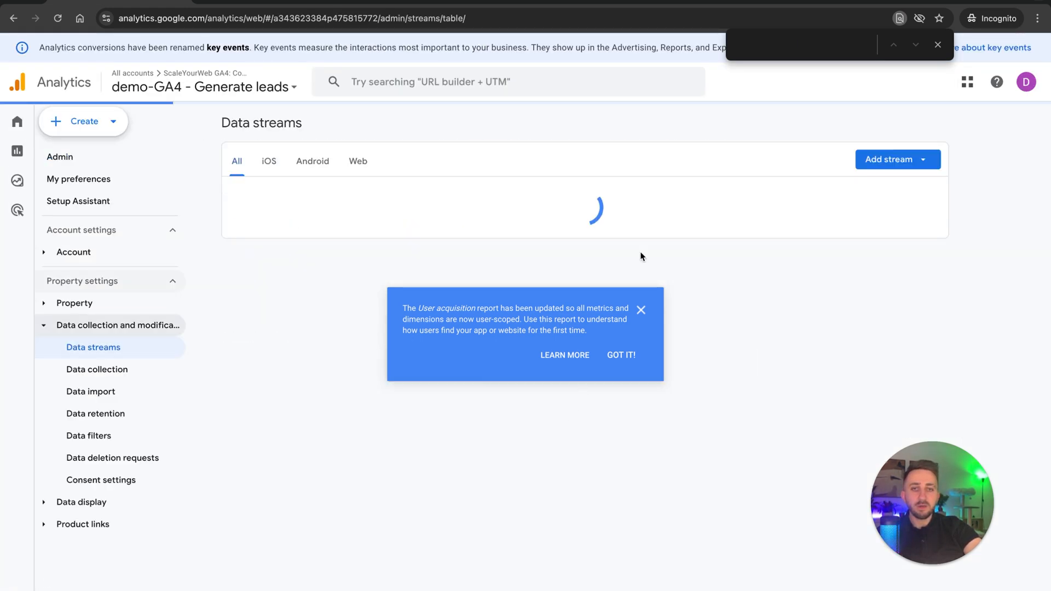
pyautogui.click(529, 184)
pyautogui.hotkey('ctrl', 'v')
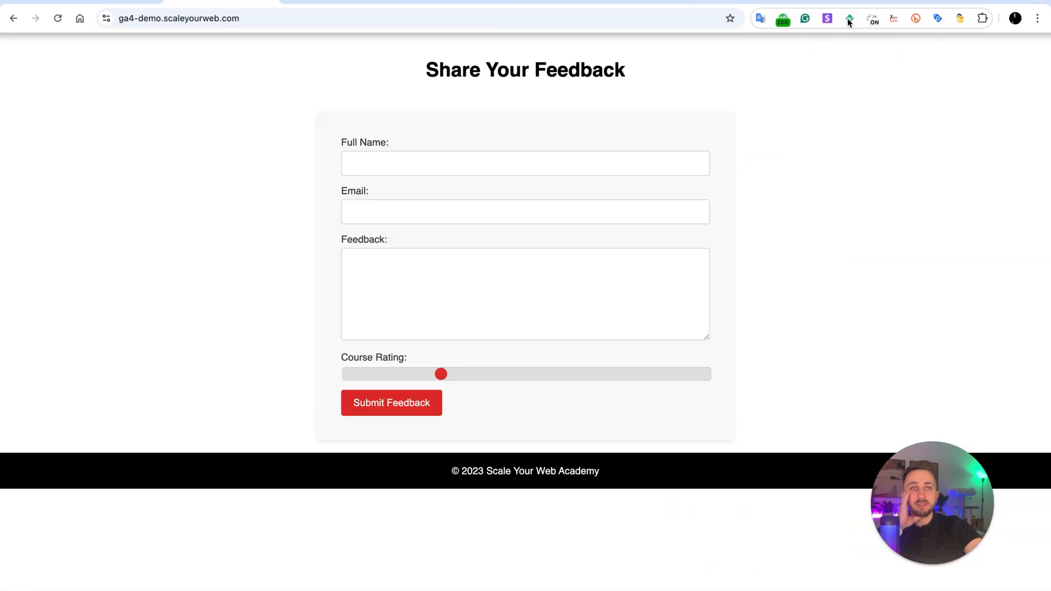
# Check the tags on scaleyourweb.com with Tag Helper for Google, and close the web stream details in Analytics.
pyautogui.click(847, 18)
pyautogui.press('Escape')
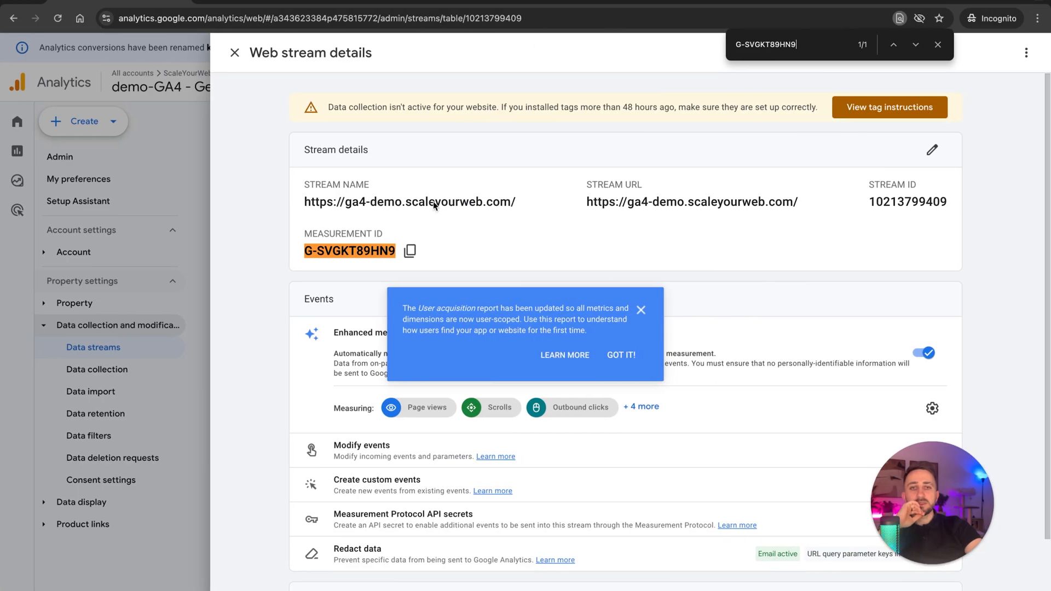
pyautogui.click(234, 52)
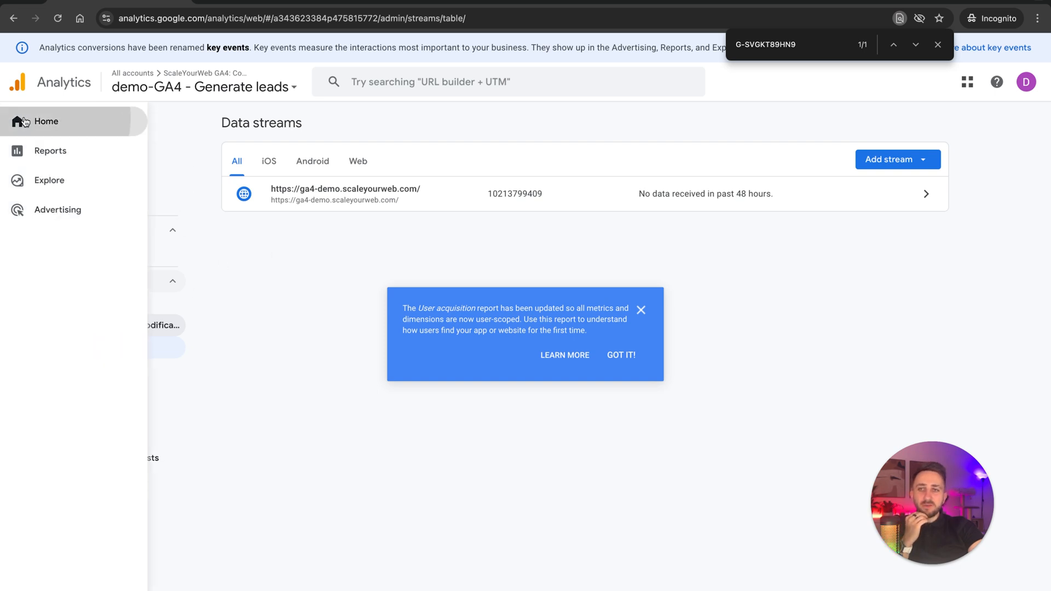
# View the Analytics Home page and open DebugView from the property's data display settings.
pyautogui.click(37, 122)
pyautogui.moveTo(33, 192)
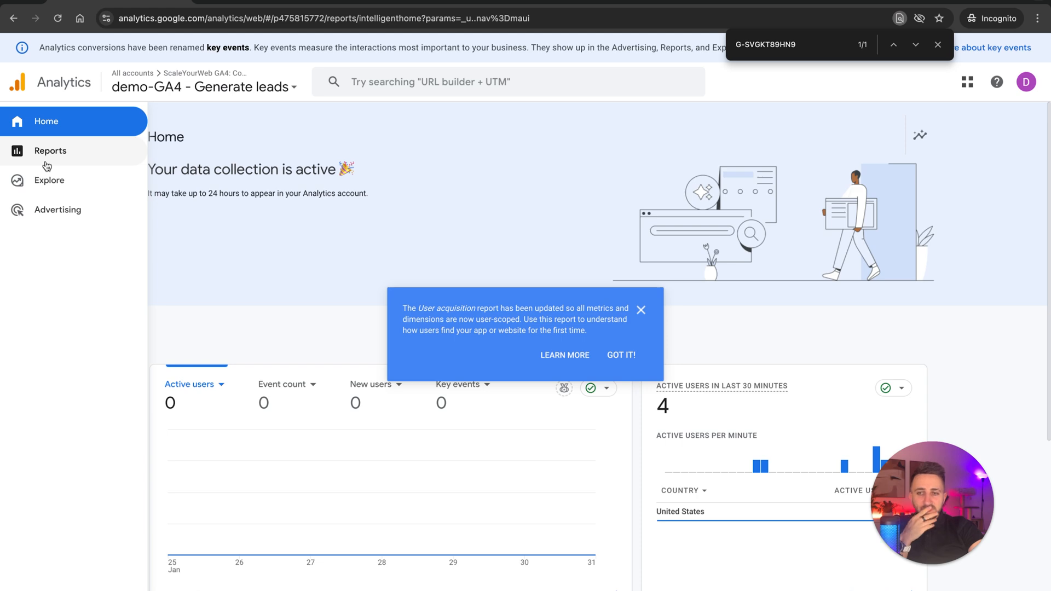
pyautogui.click(55, 589)
pyautogui.scroll(-5, 183, 356)
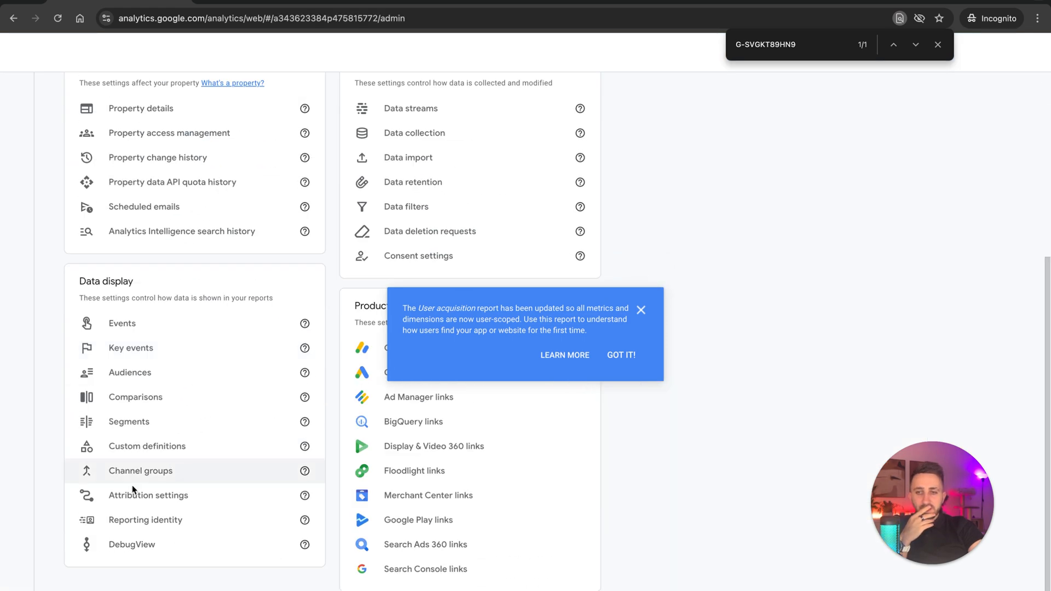
pyautogui.click(125, 545)
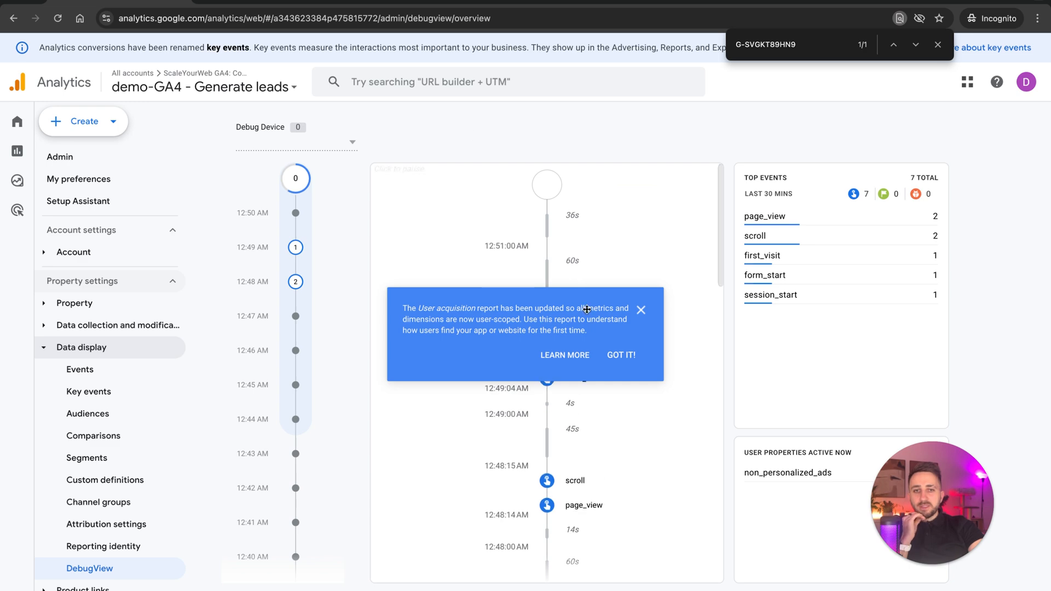
# Dismiss the User acquisition notice in DebugView, and raise the Course Rating slider on the ga4-demo.scaleyourweb.com feedback form to about three quarters.
pyautogui.click(640, 311)
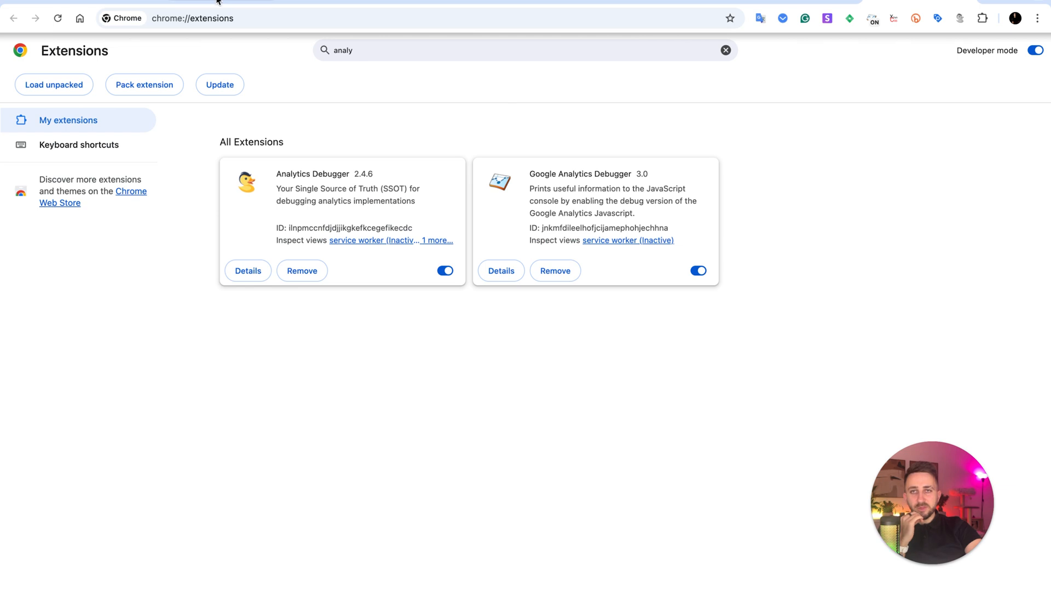
pyautogui.click(218, 1)
pyautogui.moveTo(324, 116); pyautogui.dragTo(593, 381)
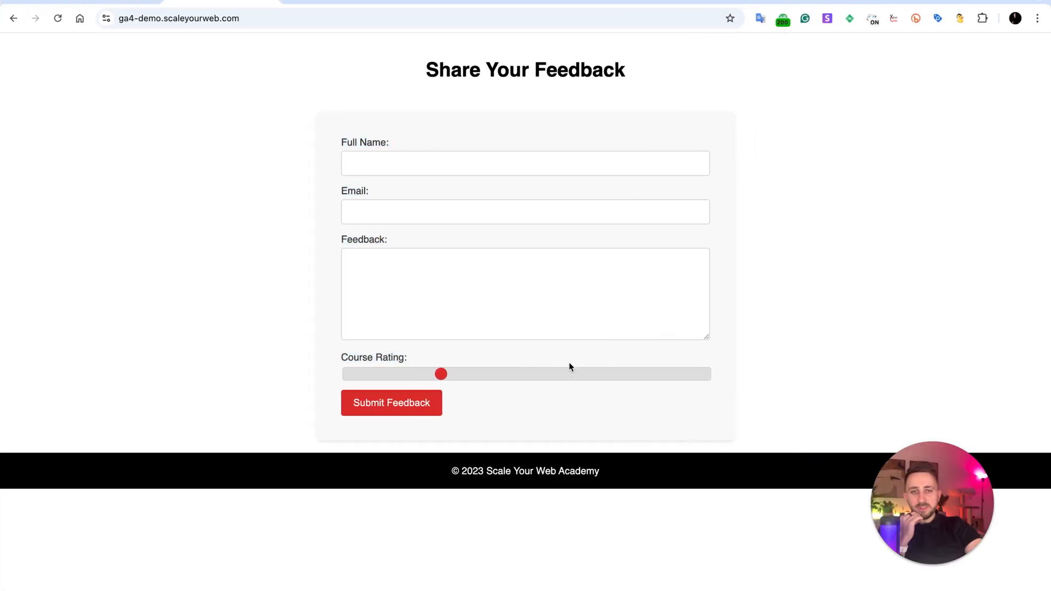
pyautogui.click(569, 373)
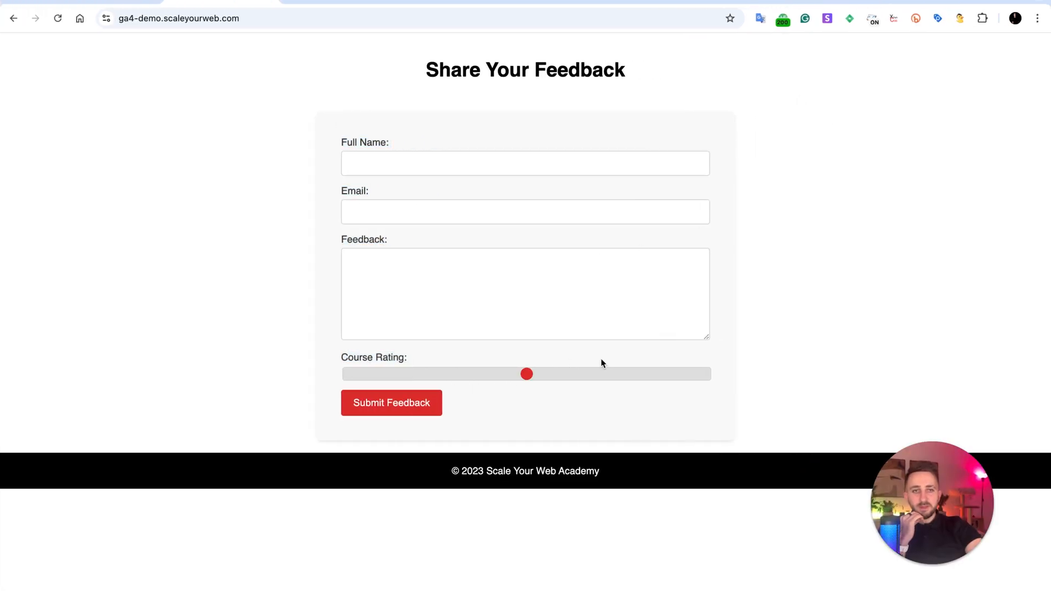
pyautogui.click(610, 374)
pyautogui.click(412, 164)
pyautogui.click(766, 252)
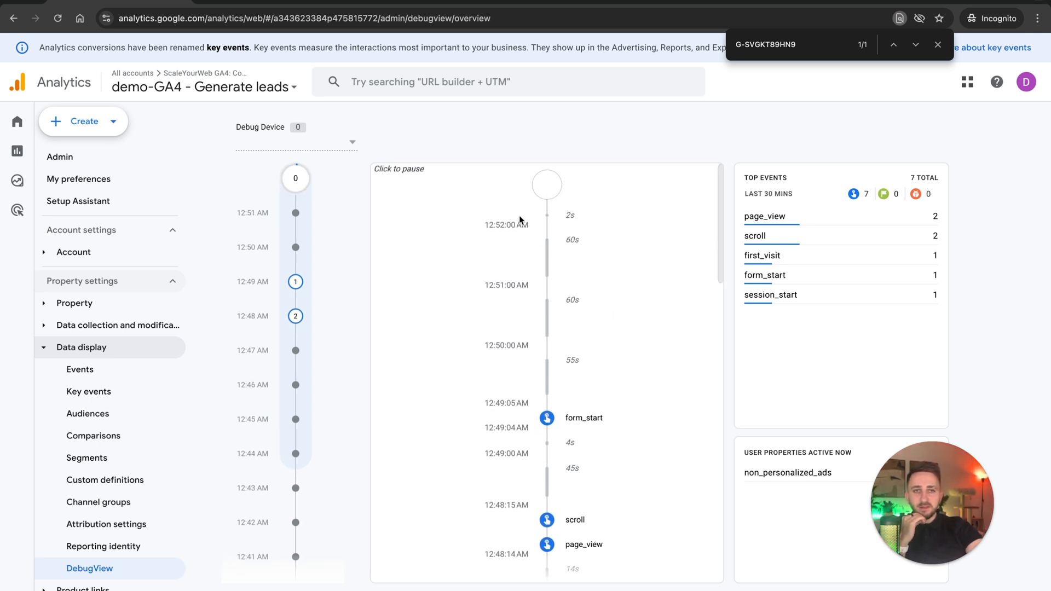
# Reload DebugView in Analytics and open the form_start event's parameters from the seconds timeline.
pyautogui.click(587, 196)
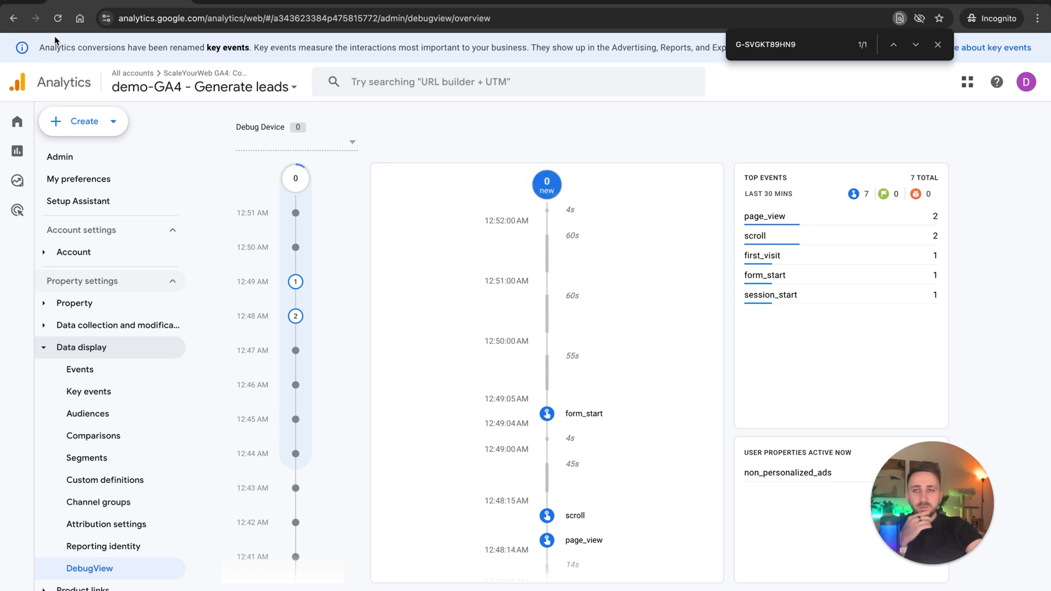
pyautogui.click(57, 18)
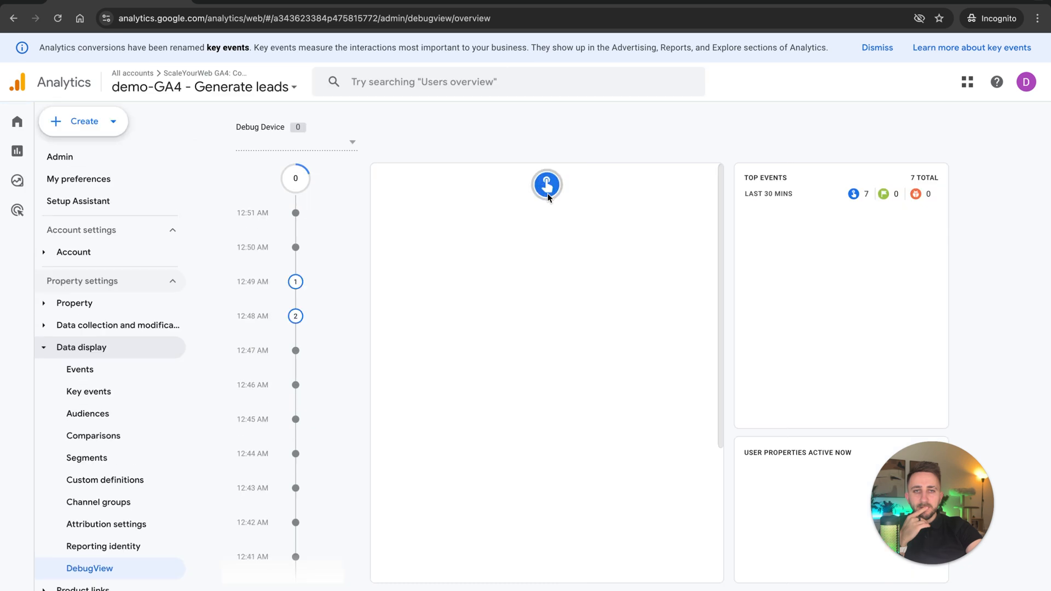
pyautogui.click(546, 426)
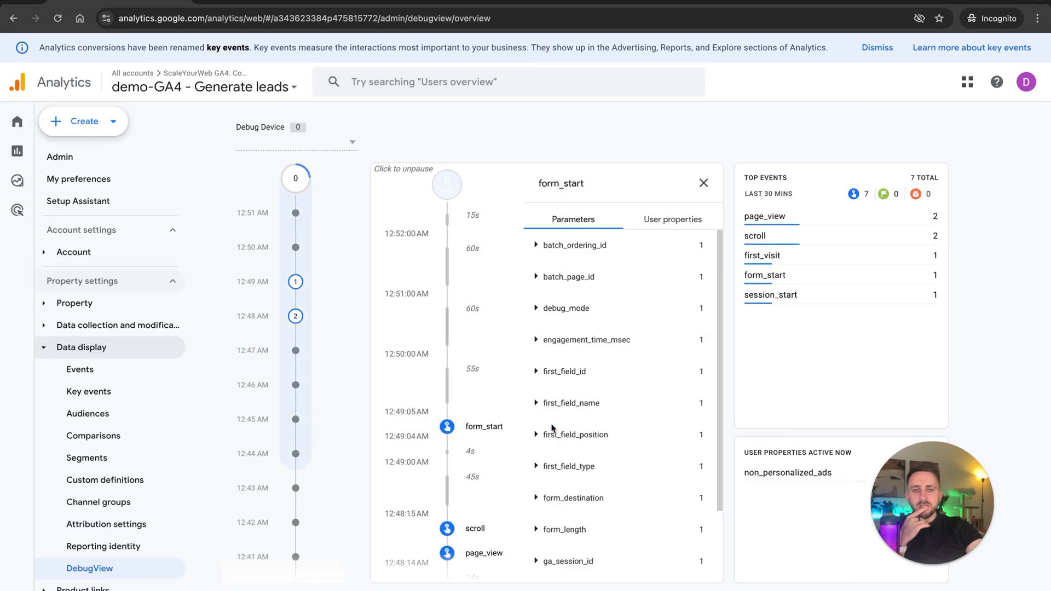
pyautogui.scroll(-1, 454, 405)
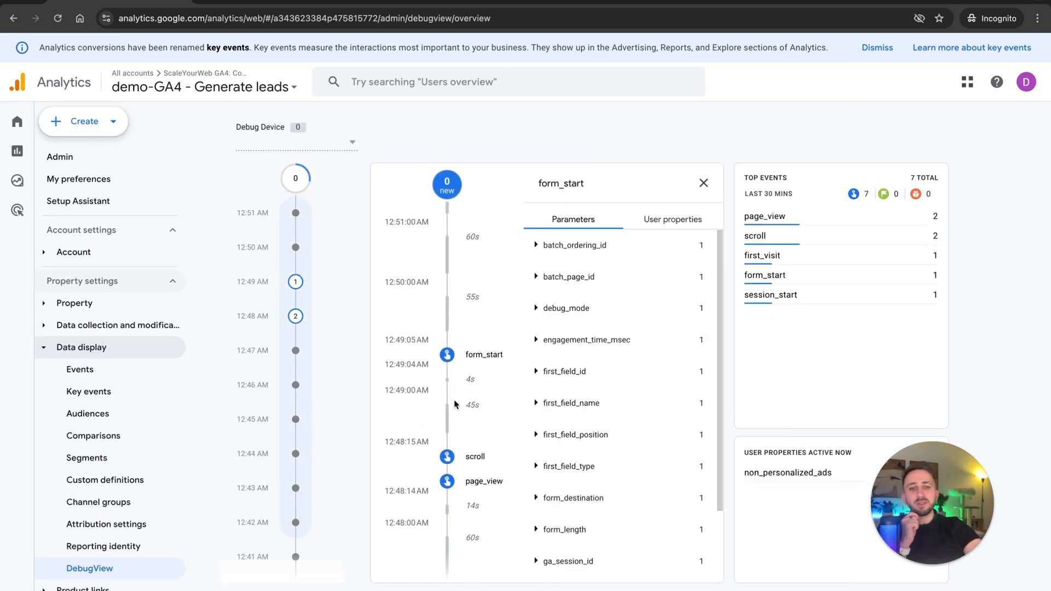
# Examine the form_start parameter values, including batch_page_id, first_field_position, ga_session_id and page_title.
pyautogui.click(535, 244)
pyautogui.click(535, 277)
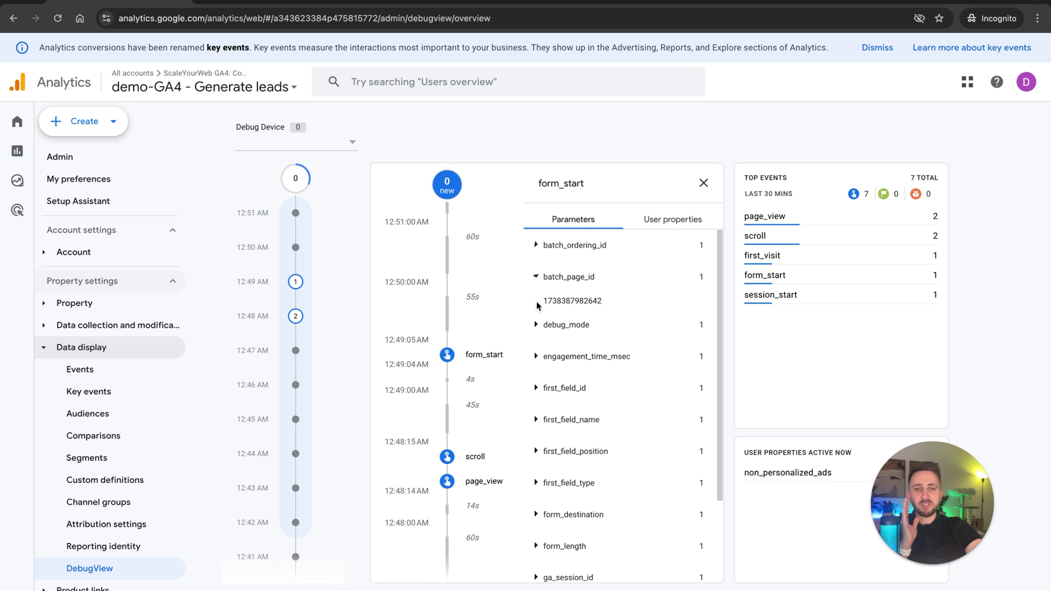
pyautogui.click(536, 326)
pyautogui.click(536, 460)
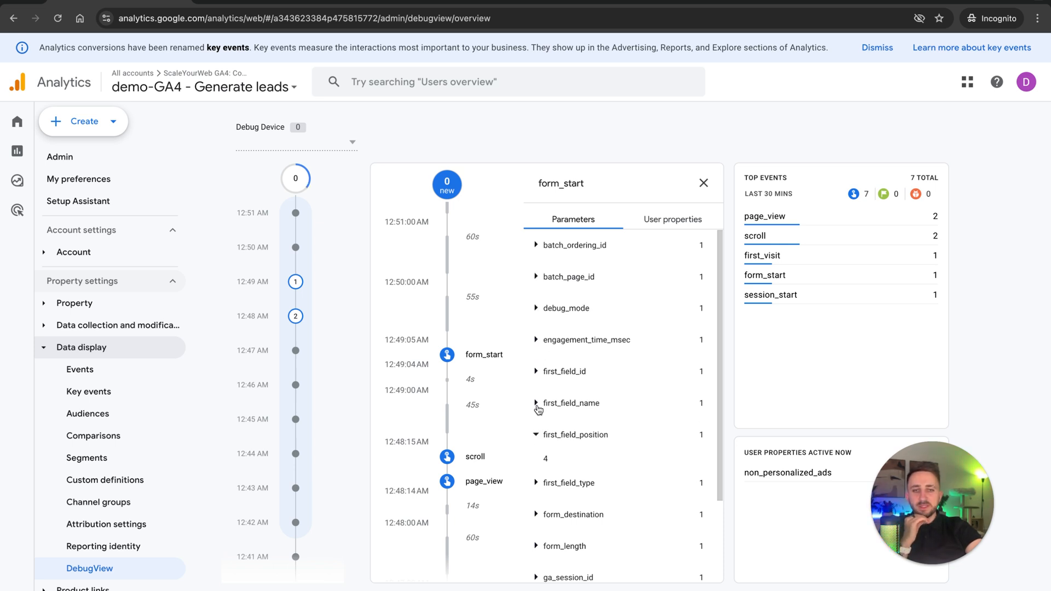
pyautogui.scroll(-1, 554, 459)
pyautogui.scroll(-1, 555, 460)
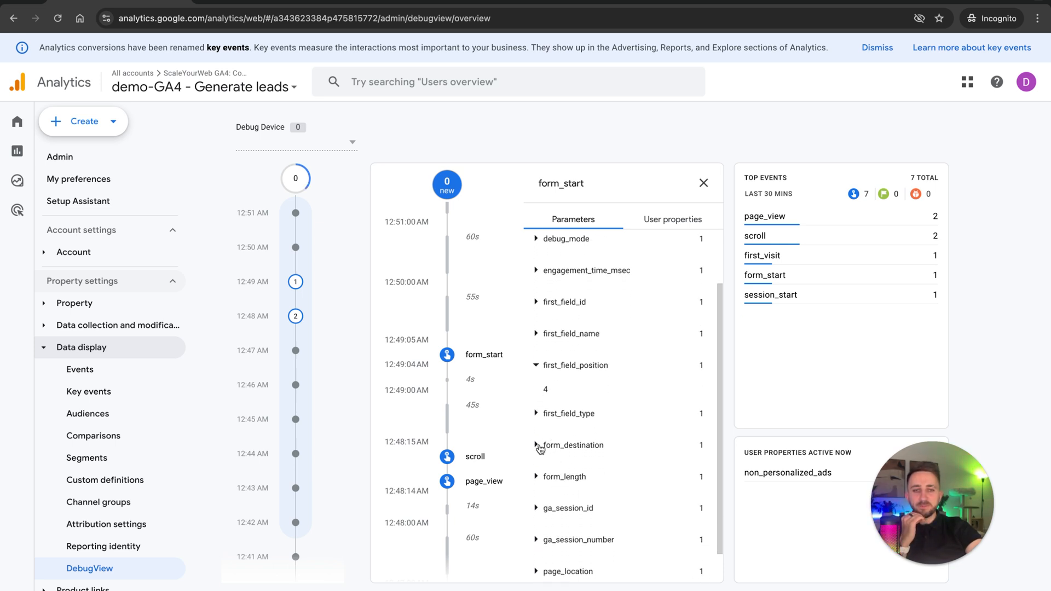
pyautogui.click(535, 509)
pyautogui.scroll(-1, 549, 535)
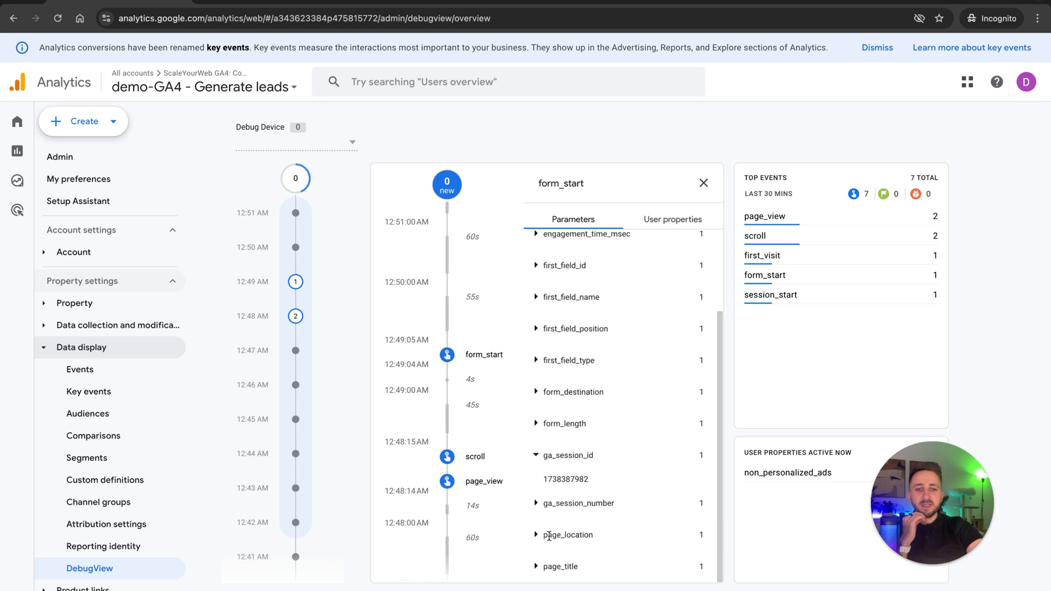
pyautogui.click(546, 567)
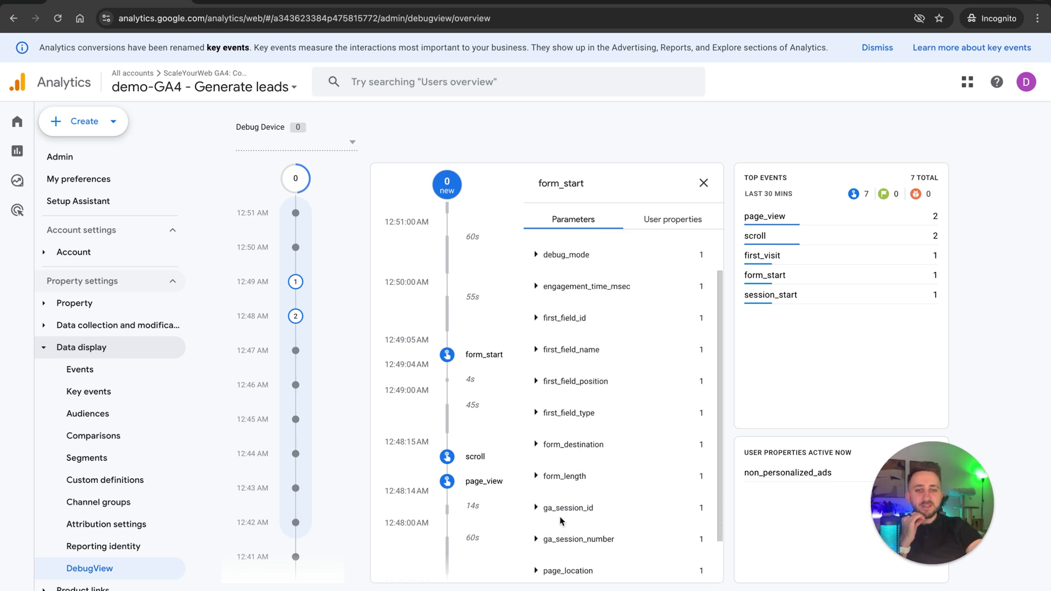
pyautogui.moveTo(546, 573); pyautogui.dragTo(629, 580)
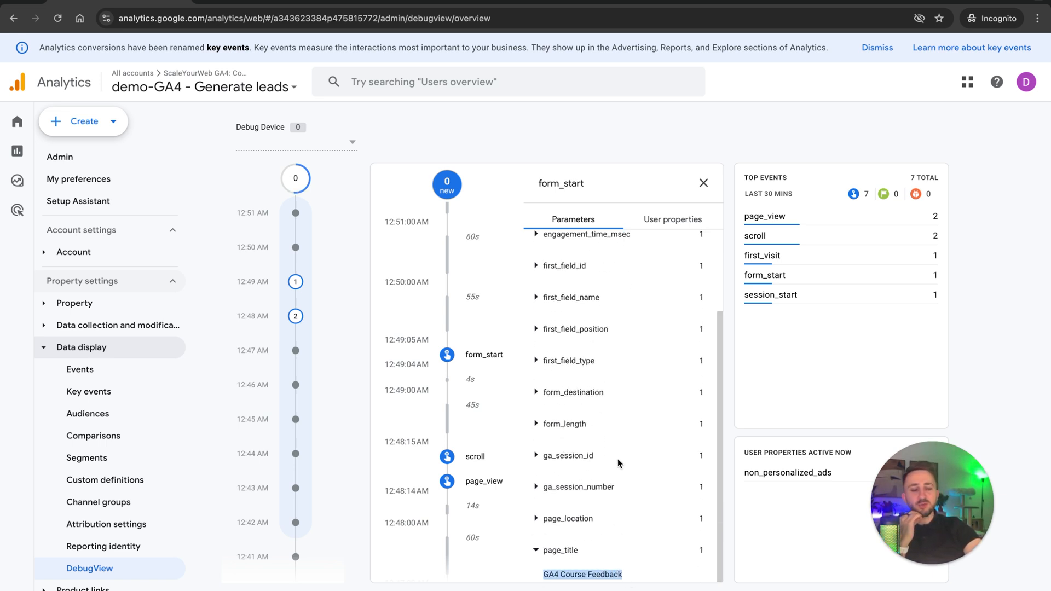
pyautogui.scroll(3, 619, 464)
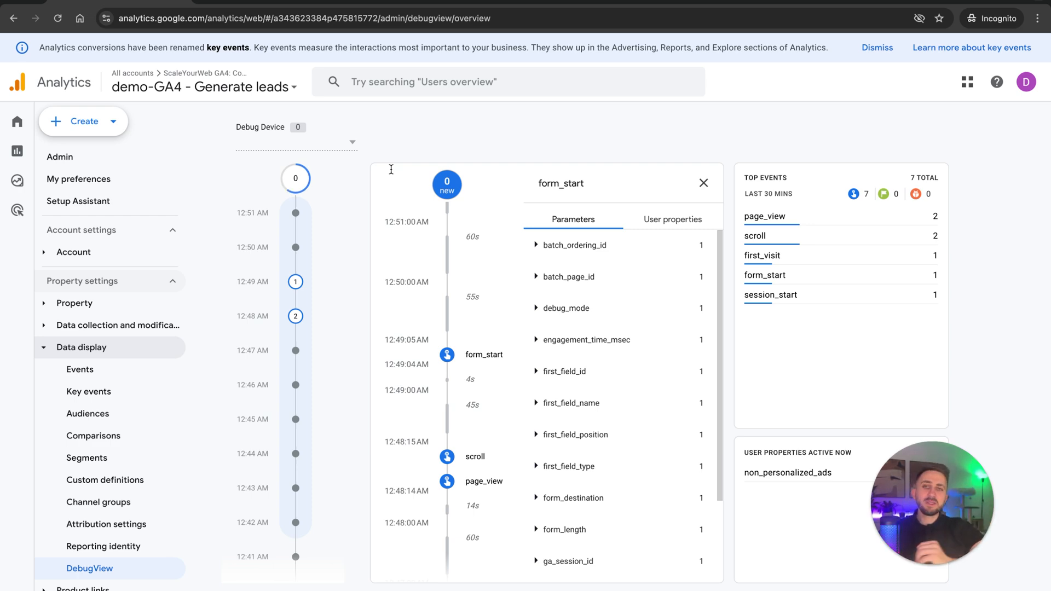
# Open Developer Tools on the feedback page and list the cookies stored for ga4-demo.scaleyourweb.com.
pyautogui.hotkey('ctrl', 'Left')
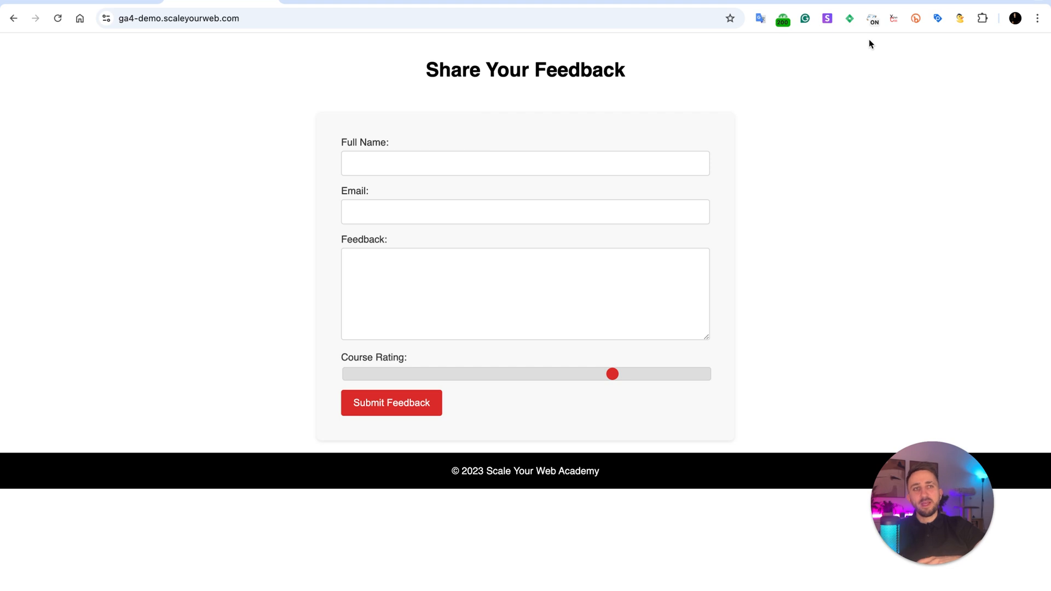
pyautogui.click(1037, 19)
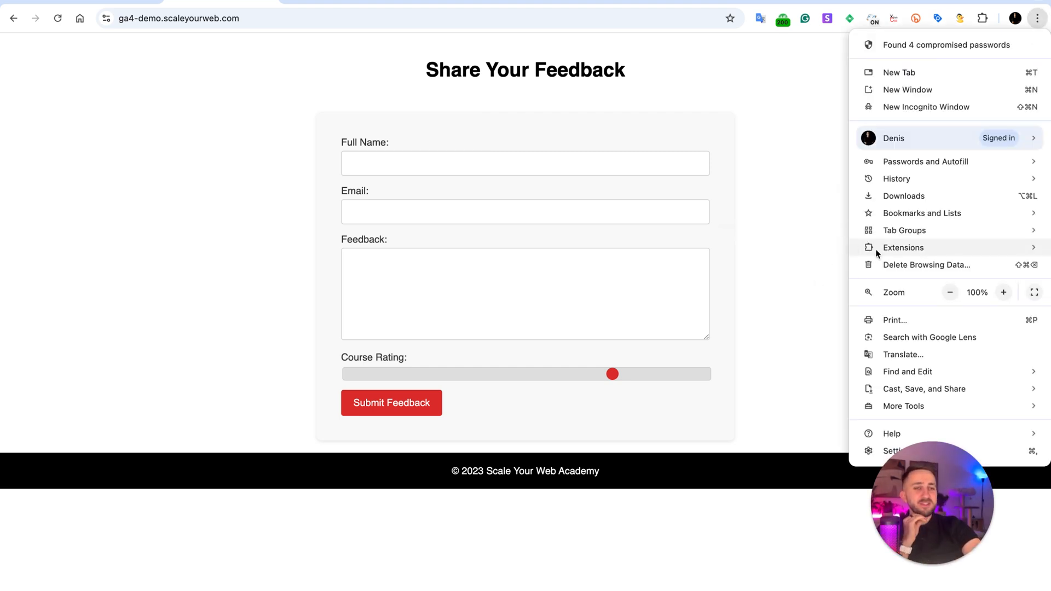
pyautogui.moveTo(884, 404)
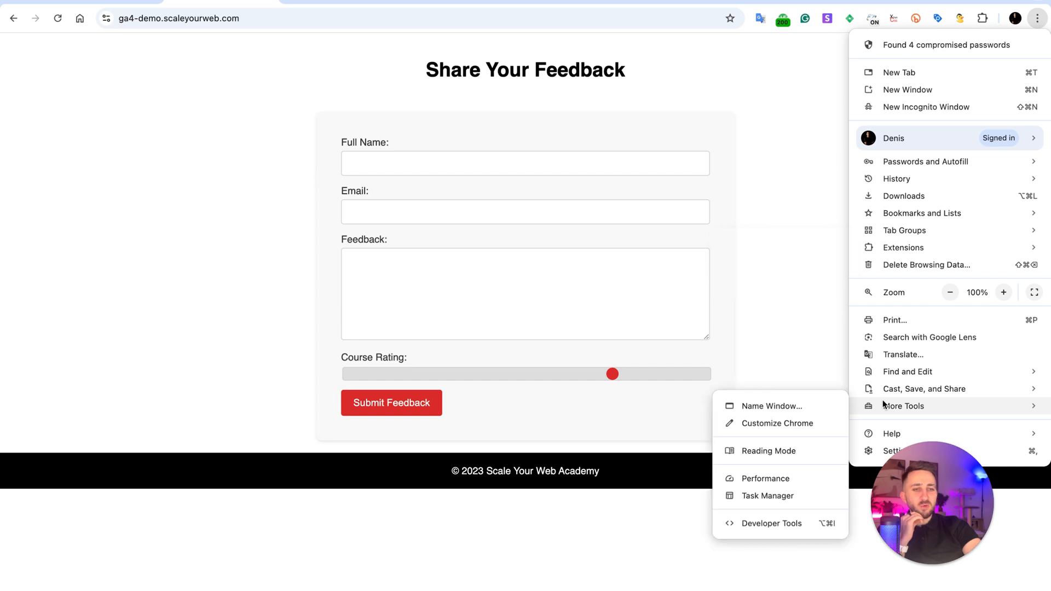
pyautogui.click(754, 525)
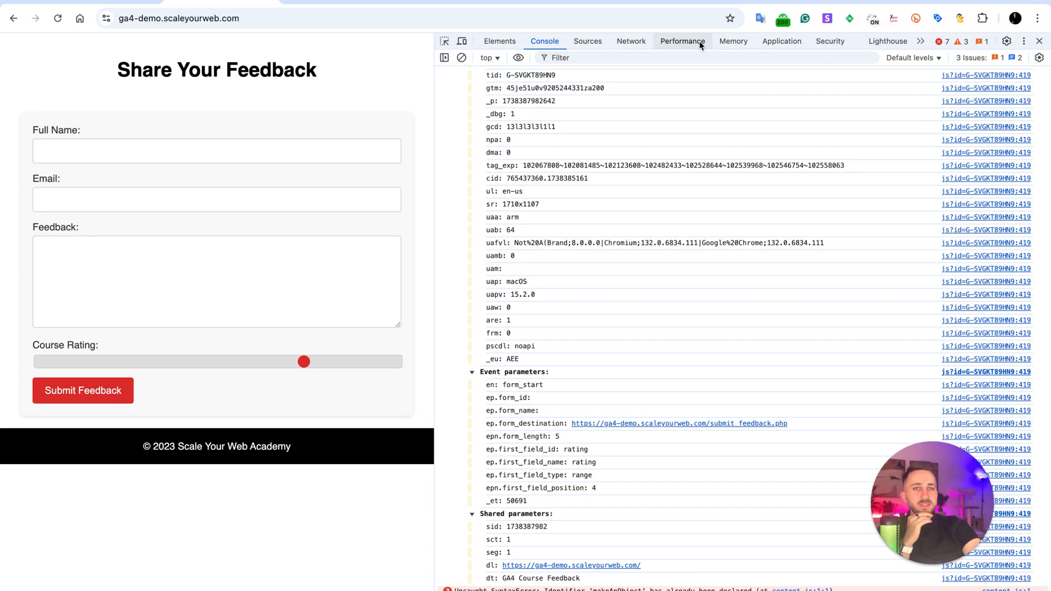
pyautogui.click(783, 42)
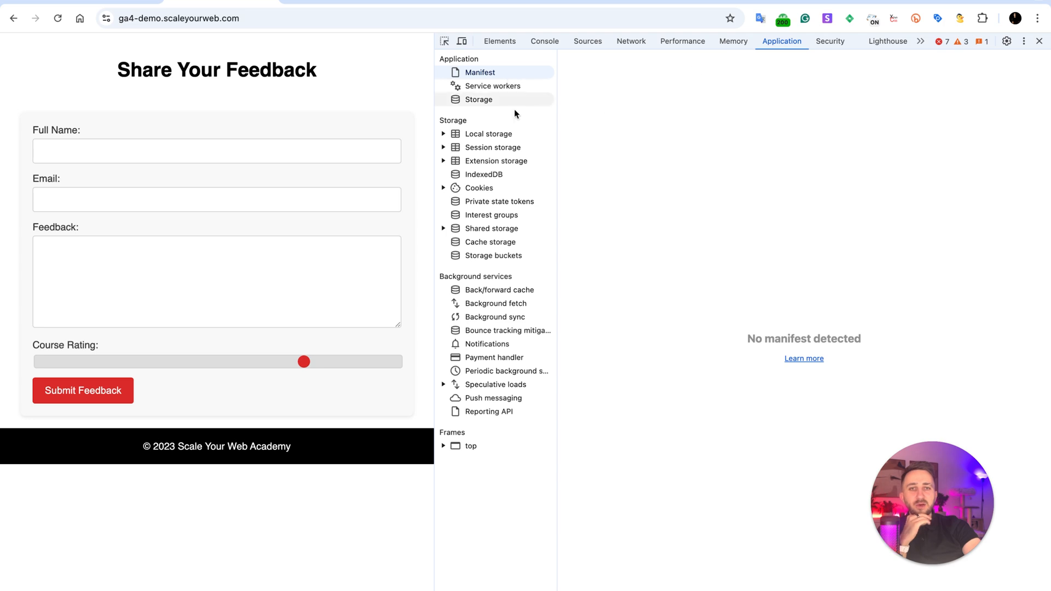
pyautogui.click(463, 189)
pyautogui.click(443, 189)
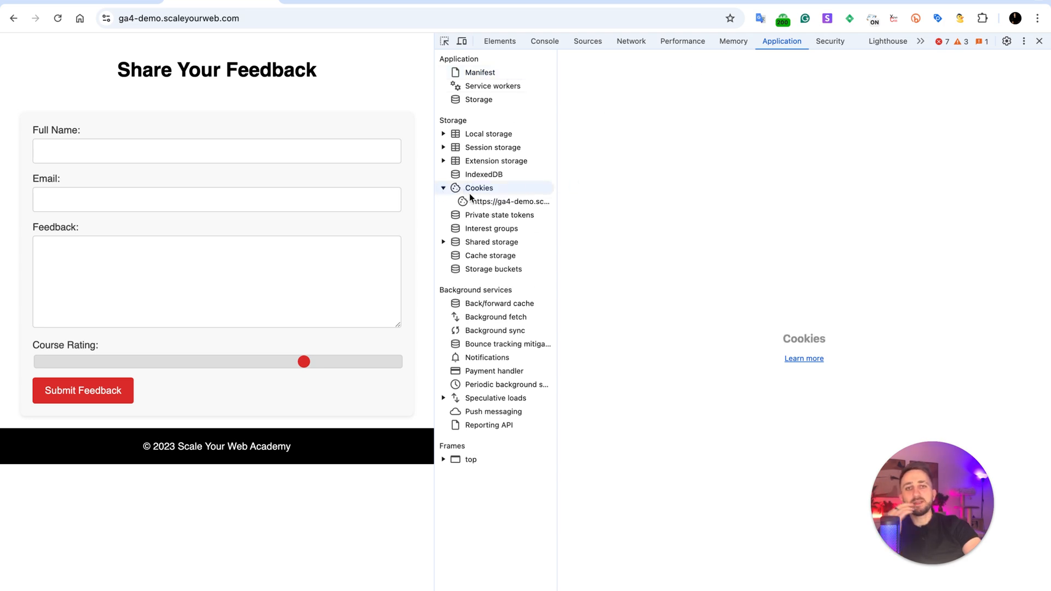
pyautogui.click(476, 202)
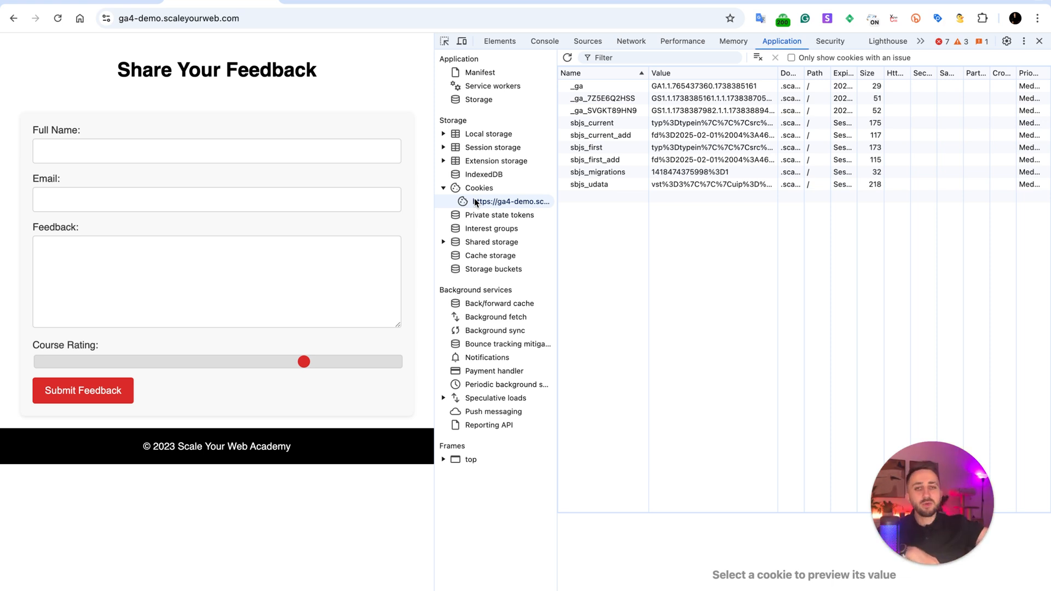
# Select the _ga cookie and copy the timestamp part at the end of its value.
pyautogui.click(629, 87)
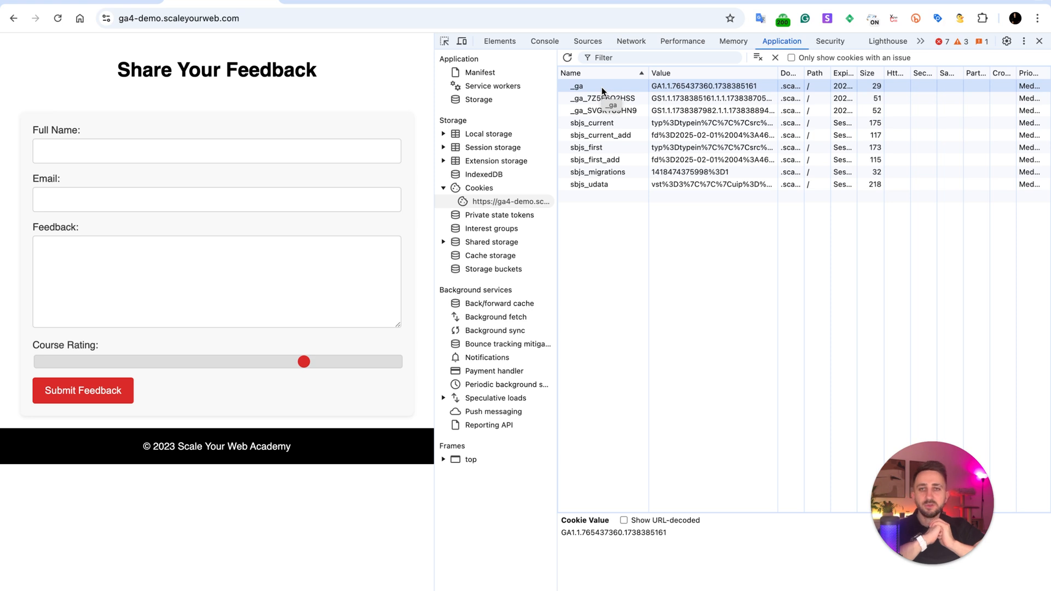
pyautogui.doubleClick(723, 87)
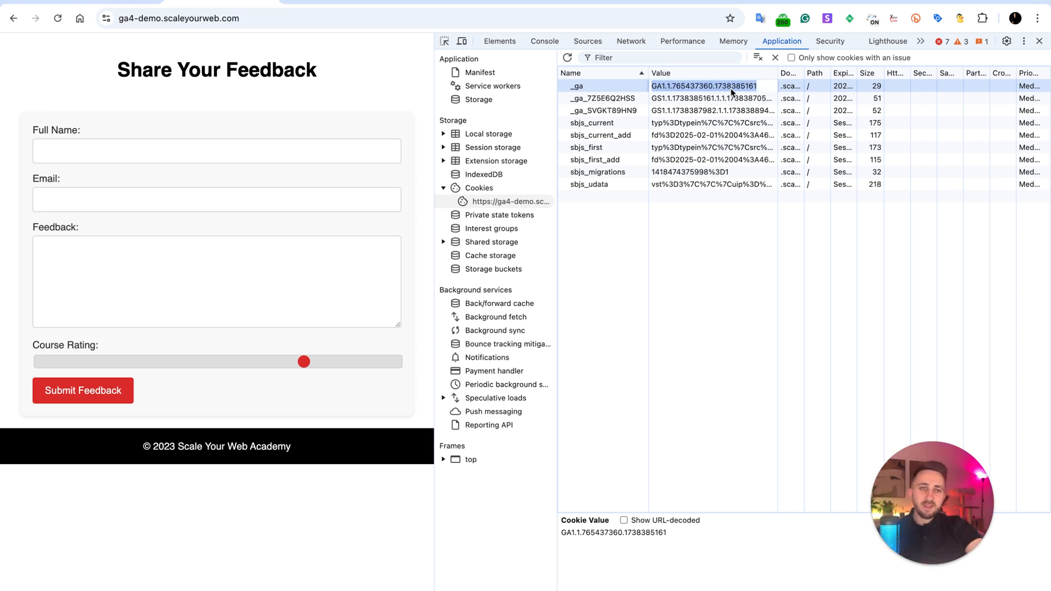
pyautogui.click(727, 87)
pyautogui.moveTo(718, 89); pyautogui.dragTo(766, 93)
pyautogui.press('super+c')
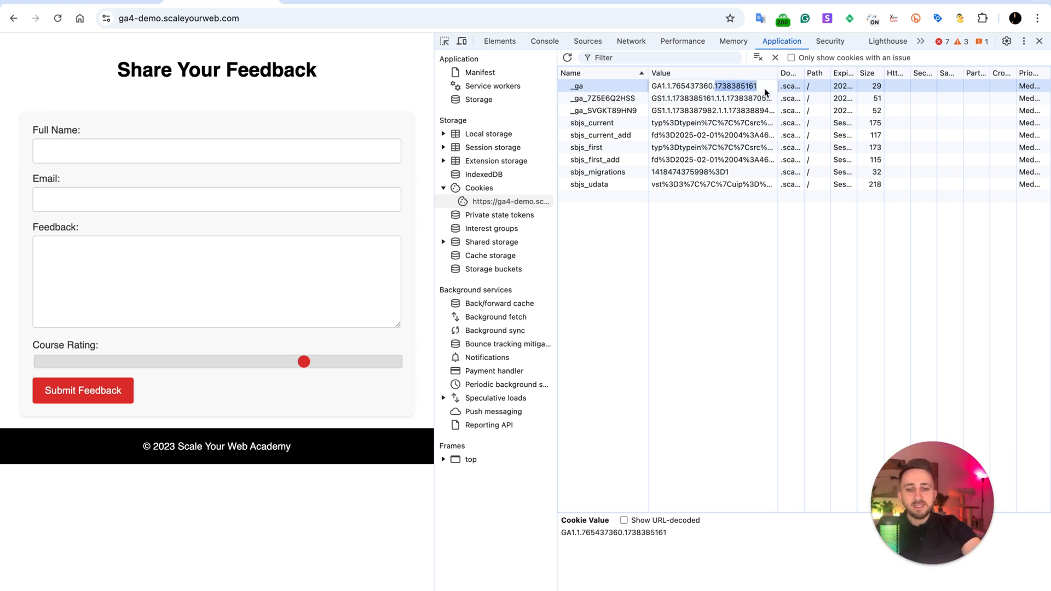
# Search the web for "unix date converter" in a new tab and open the unixtimestamp.com converter.
pyautogui.press('super+t')
pyautogui.write('unix')
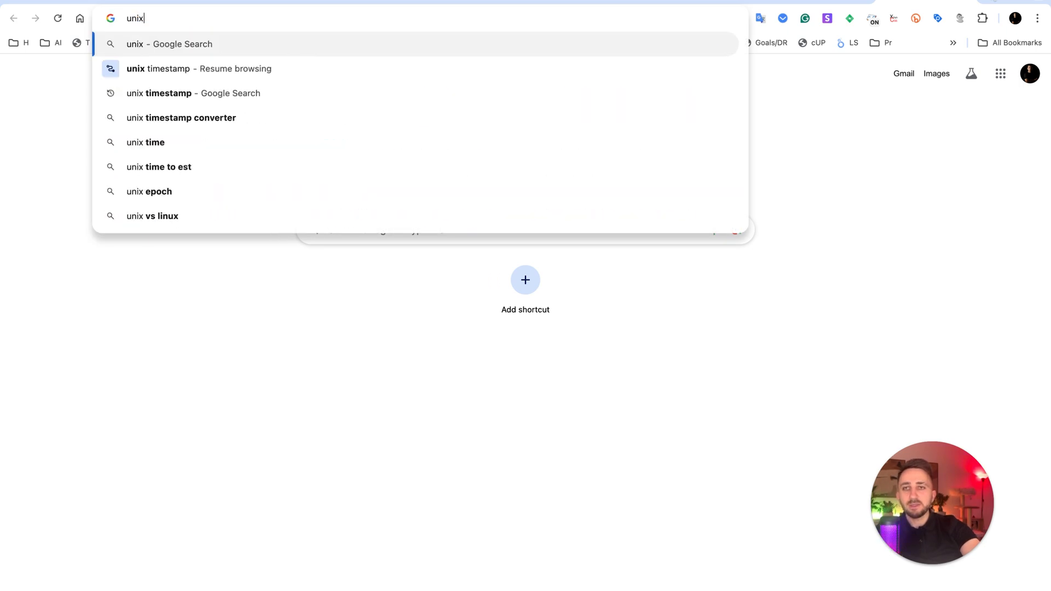
pyautogui.press('Down')
pyautogui.press('Return')
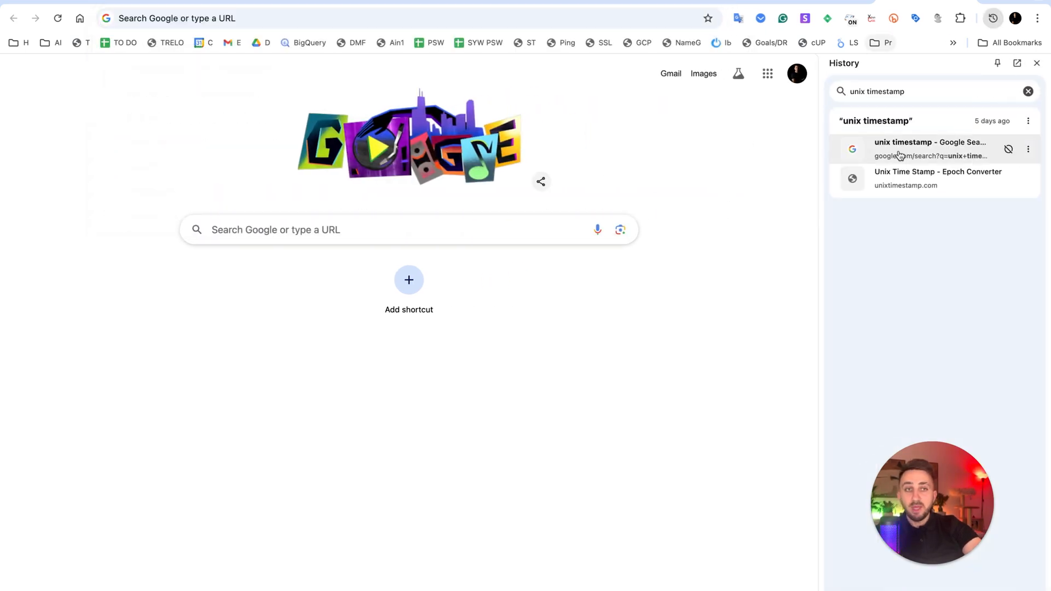
pyautogui.click(263, 18)
pyautogui.write('unix ')
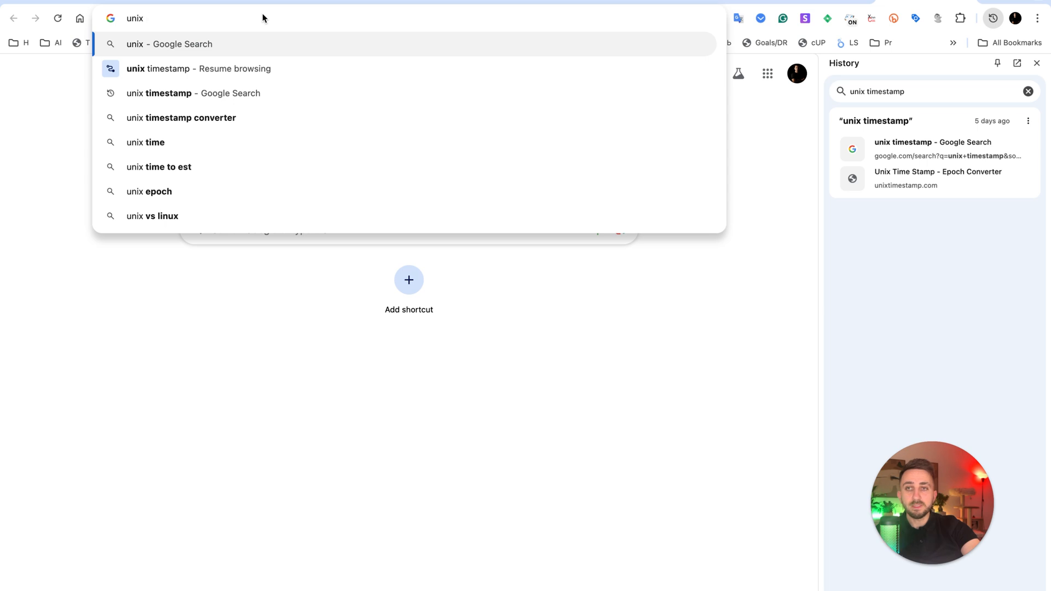
pyautogui.write('date')
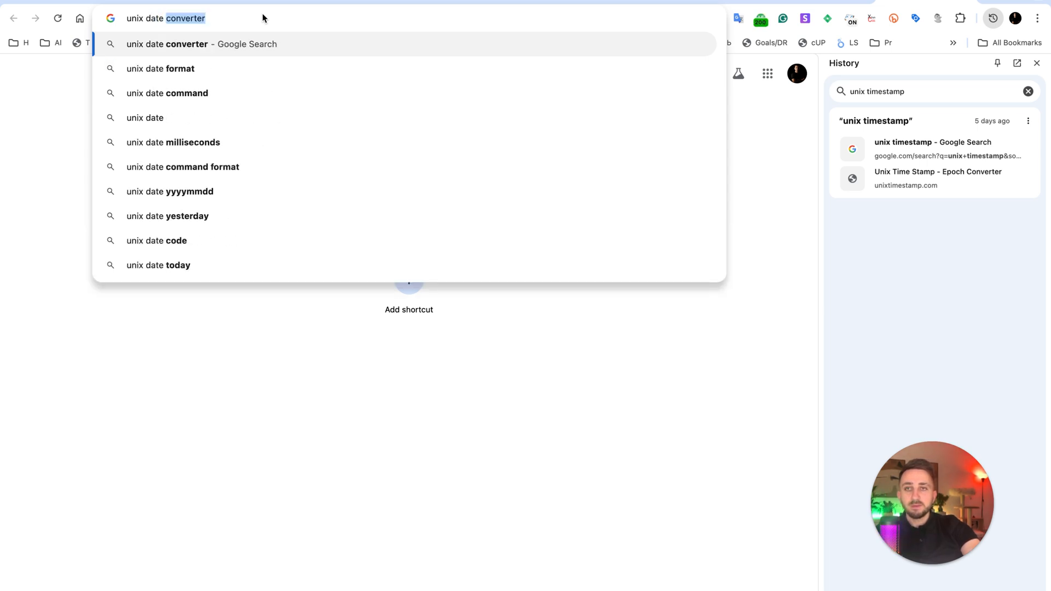
pyautogui.press('Return')
pyautogui.click(171, 288)
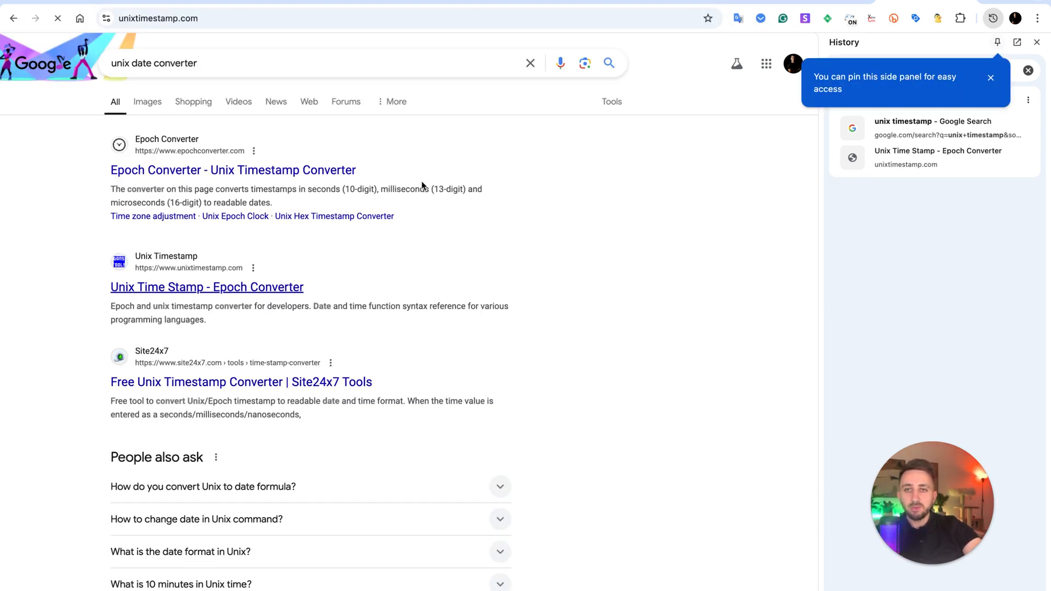
pyautogui.click(314, 159)
pyautogui.press('super+v')
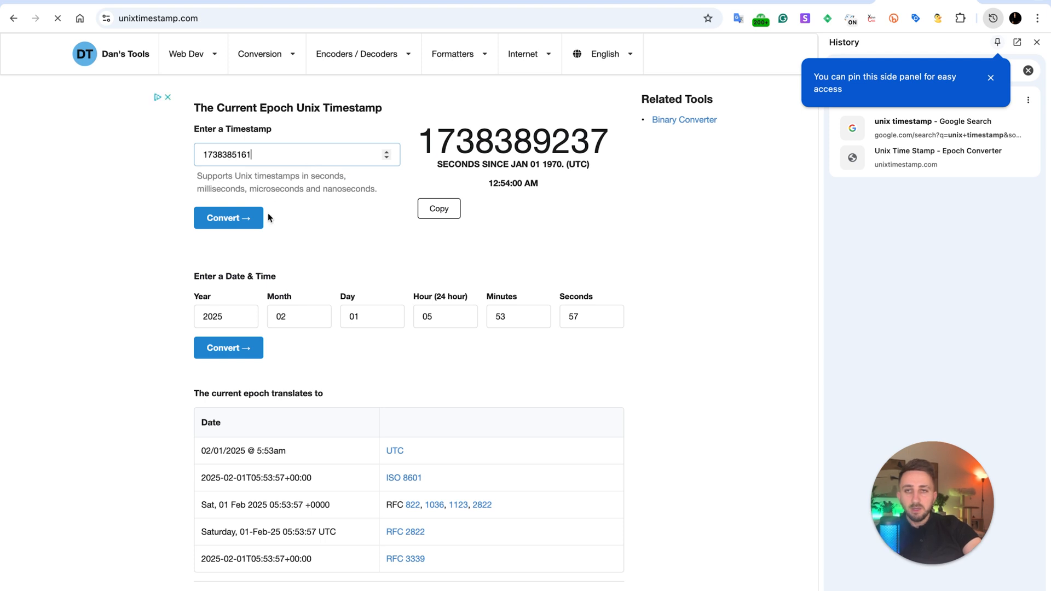
pyautogui.click(258, 217)
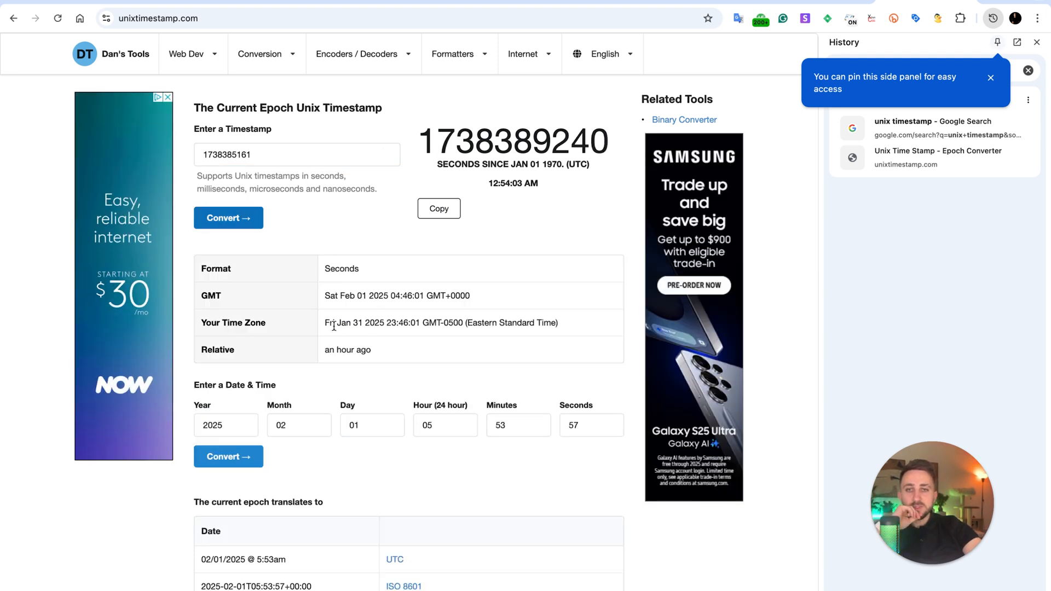
# Review the converted local date and the current epoch timestamp, and switch to the Mastering GA4 presentation in Google Slides.
pyautogui.moveTo(334, 326); pyautogui.dragTo(405, 327)
pyautogui.click(399, 387)
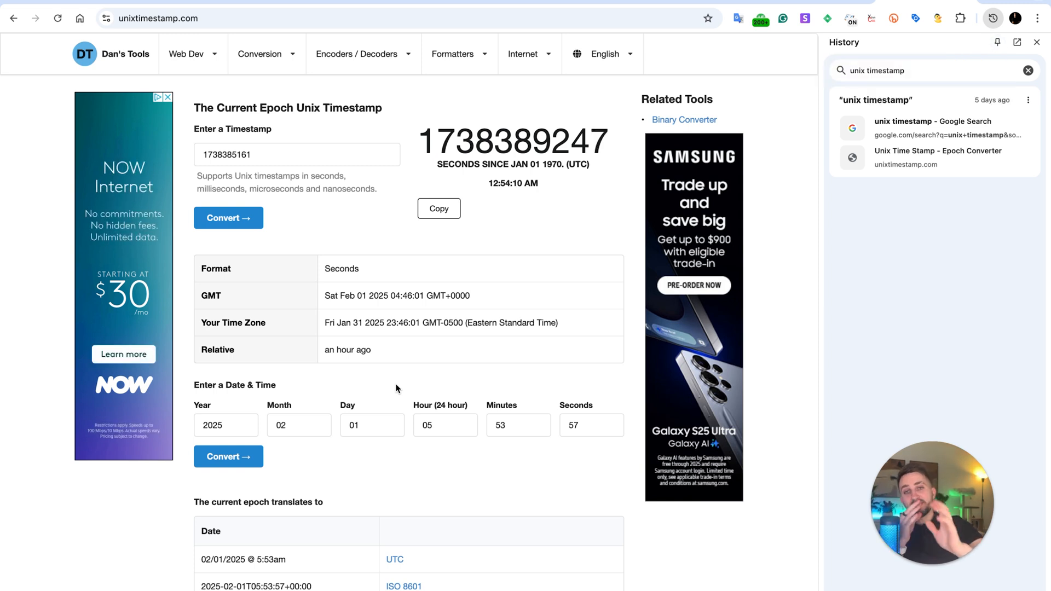
pyautogui.moveTo(423, 135); pyautogui.dragTo(607, 149)
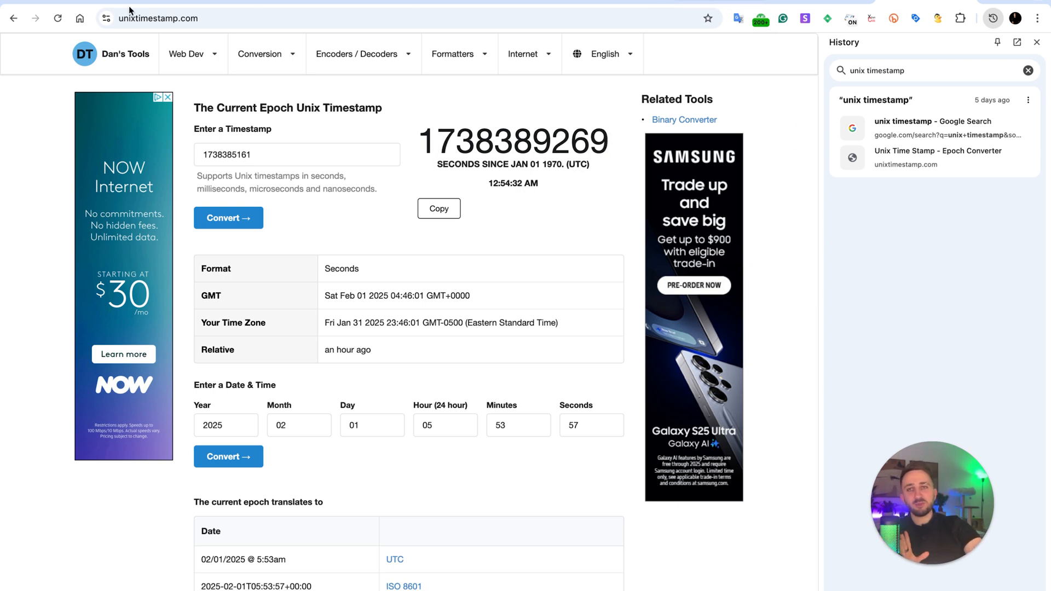
pyautogui.click(86, 1)
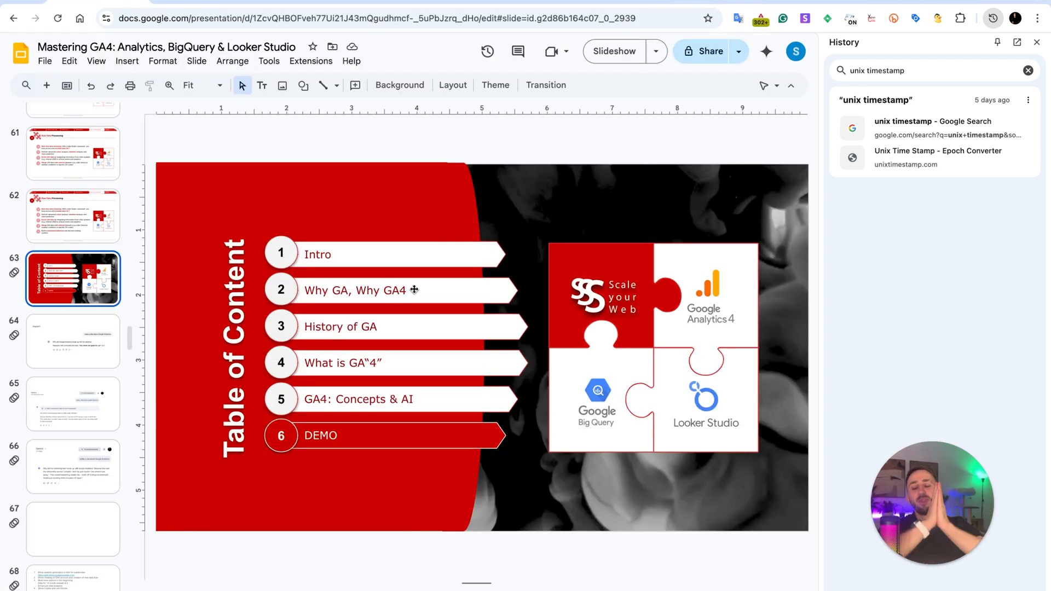